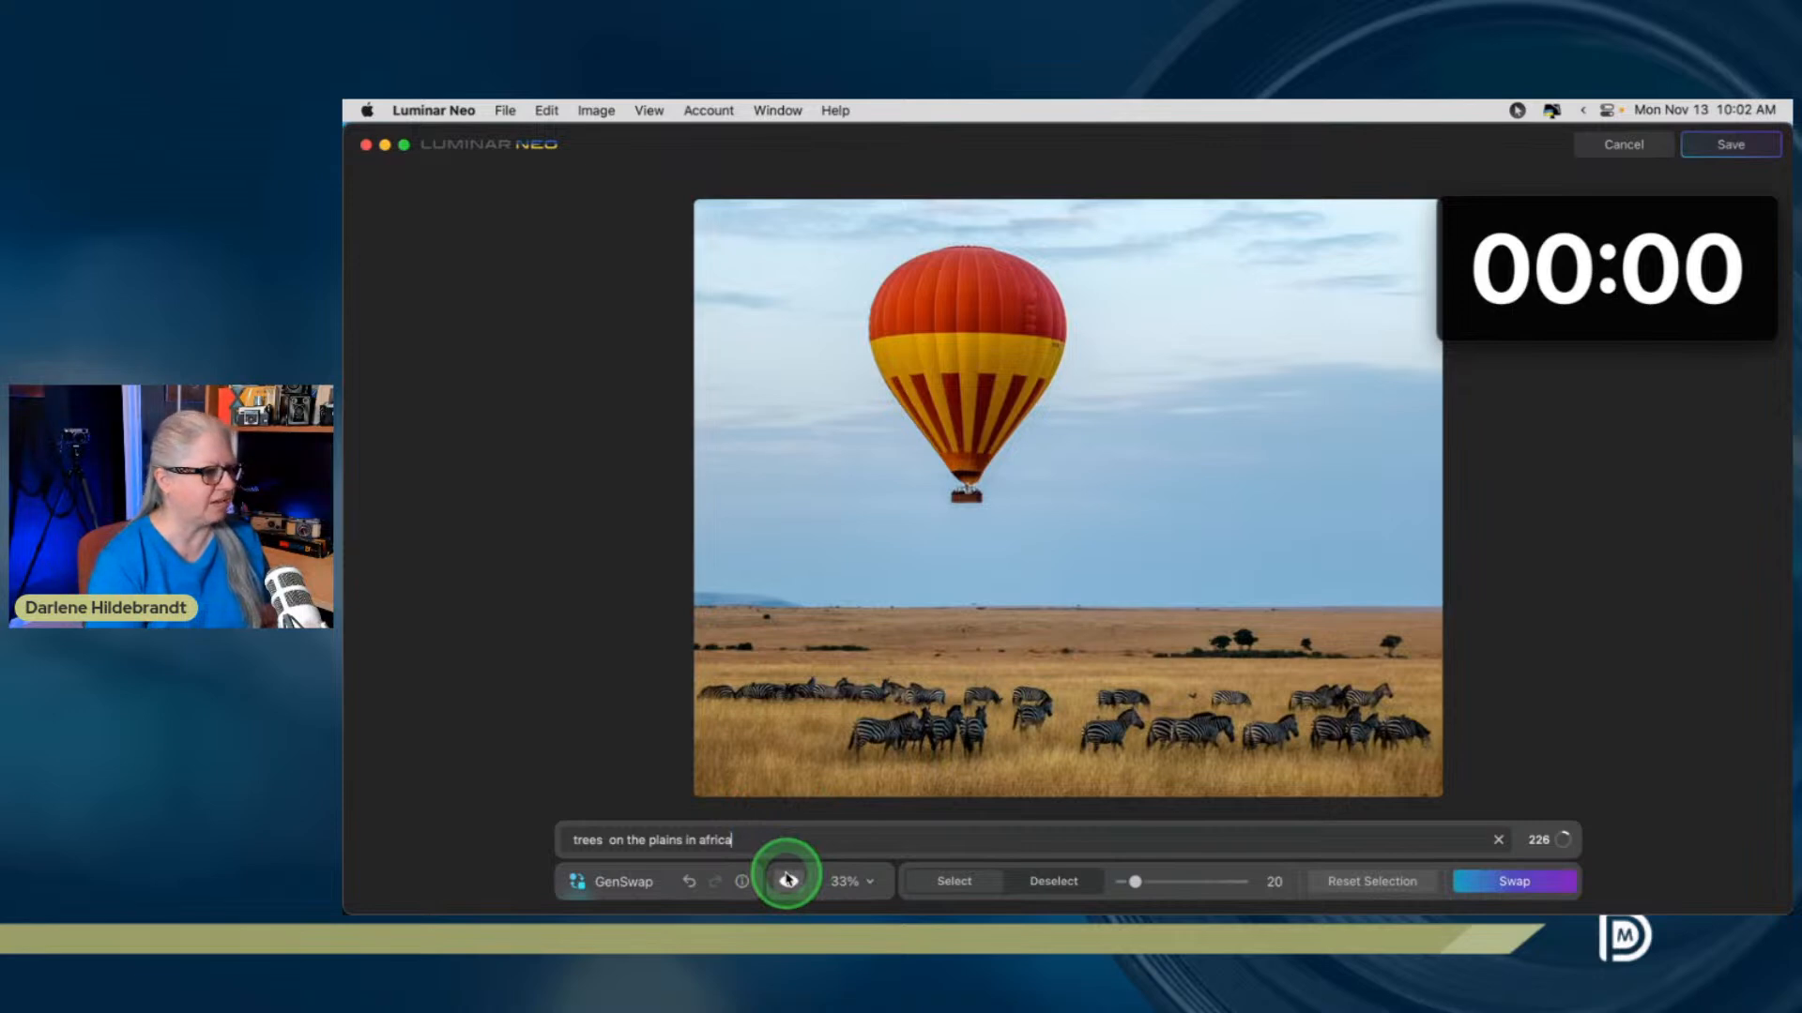
Show the edited photo, reset the previous tree selection, clear its prompt and begin a mask on the balloon's basket
click(786, 879)
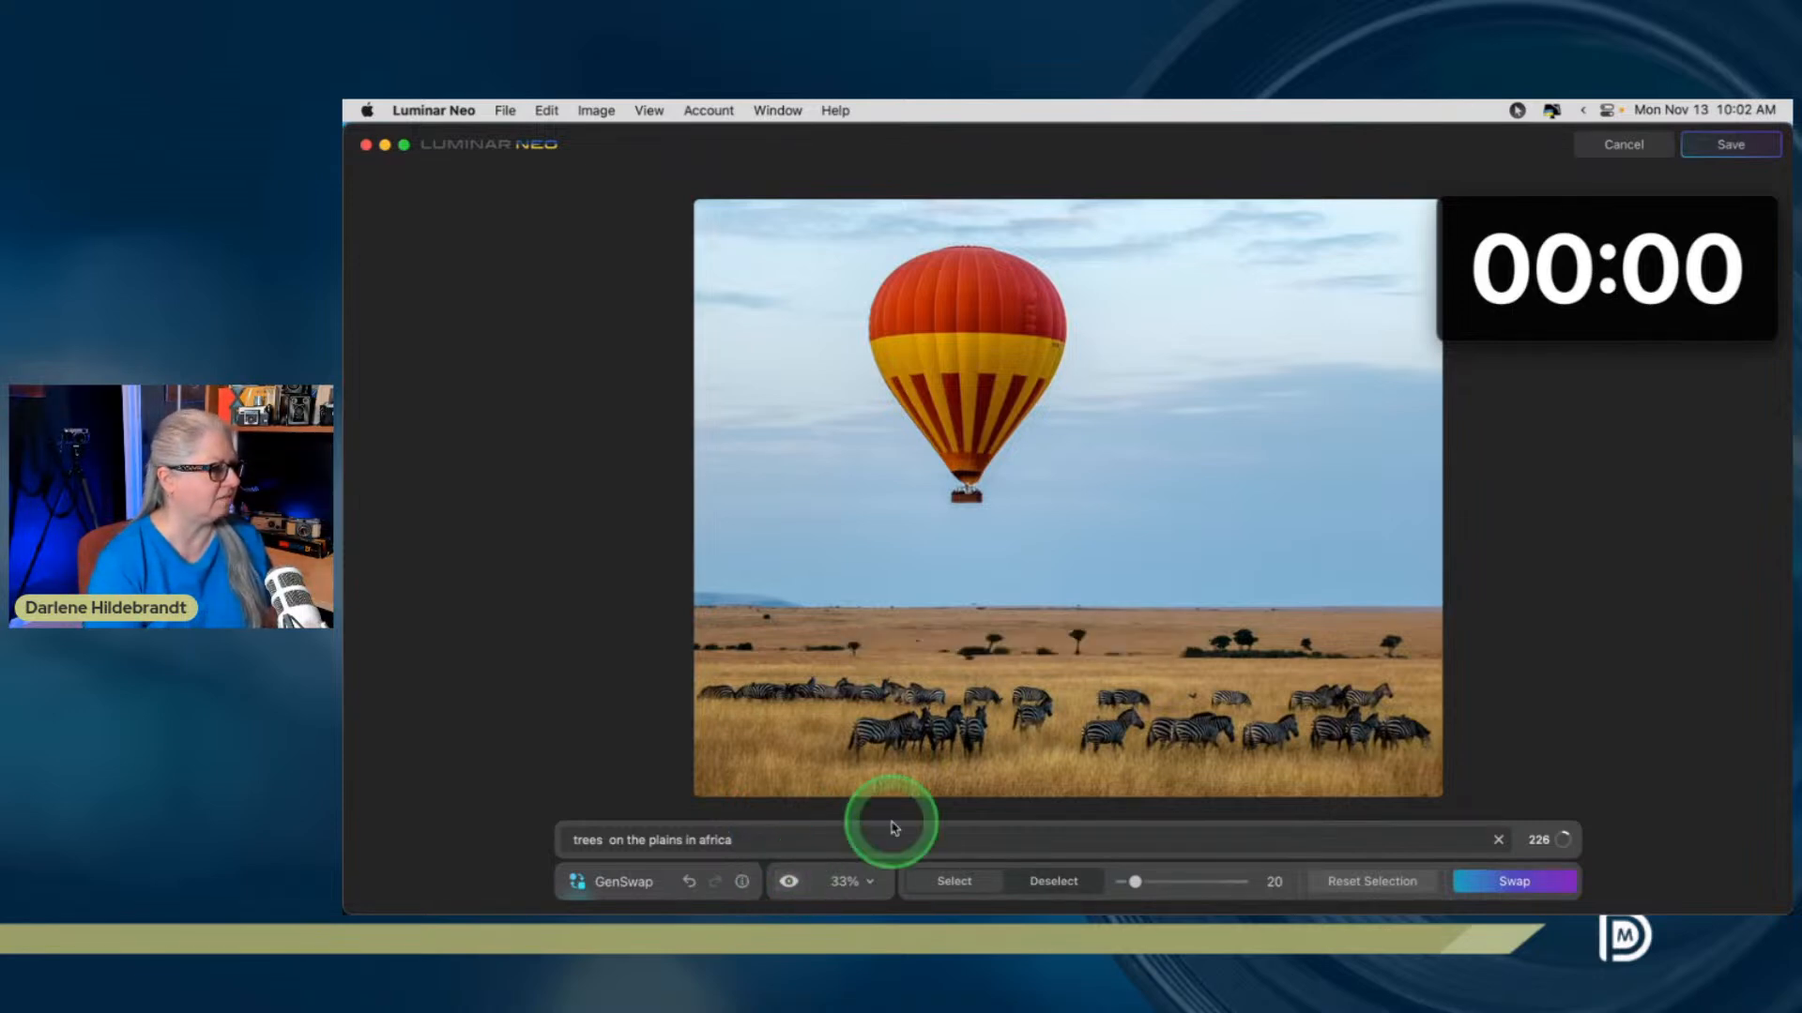
click(1348, 875)
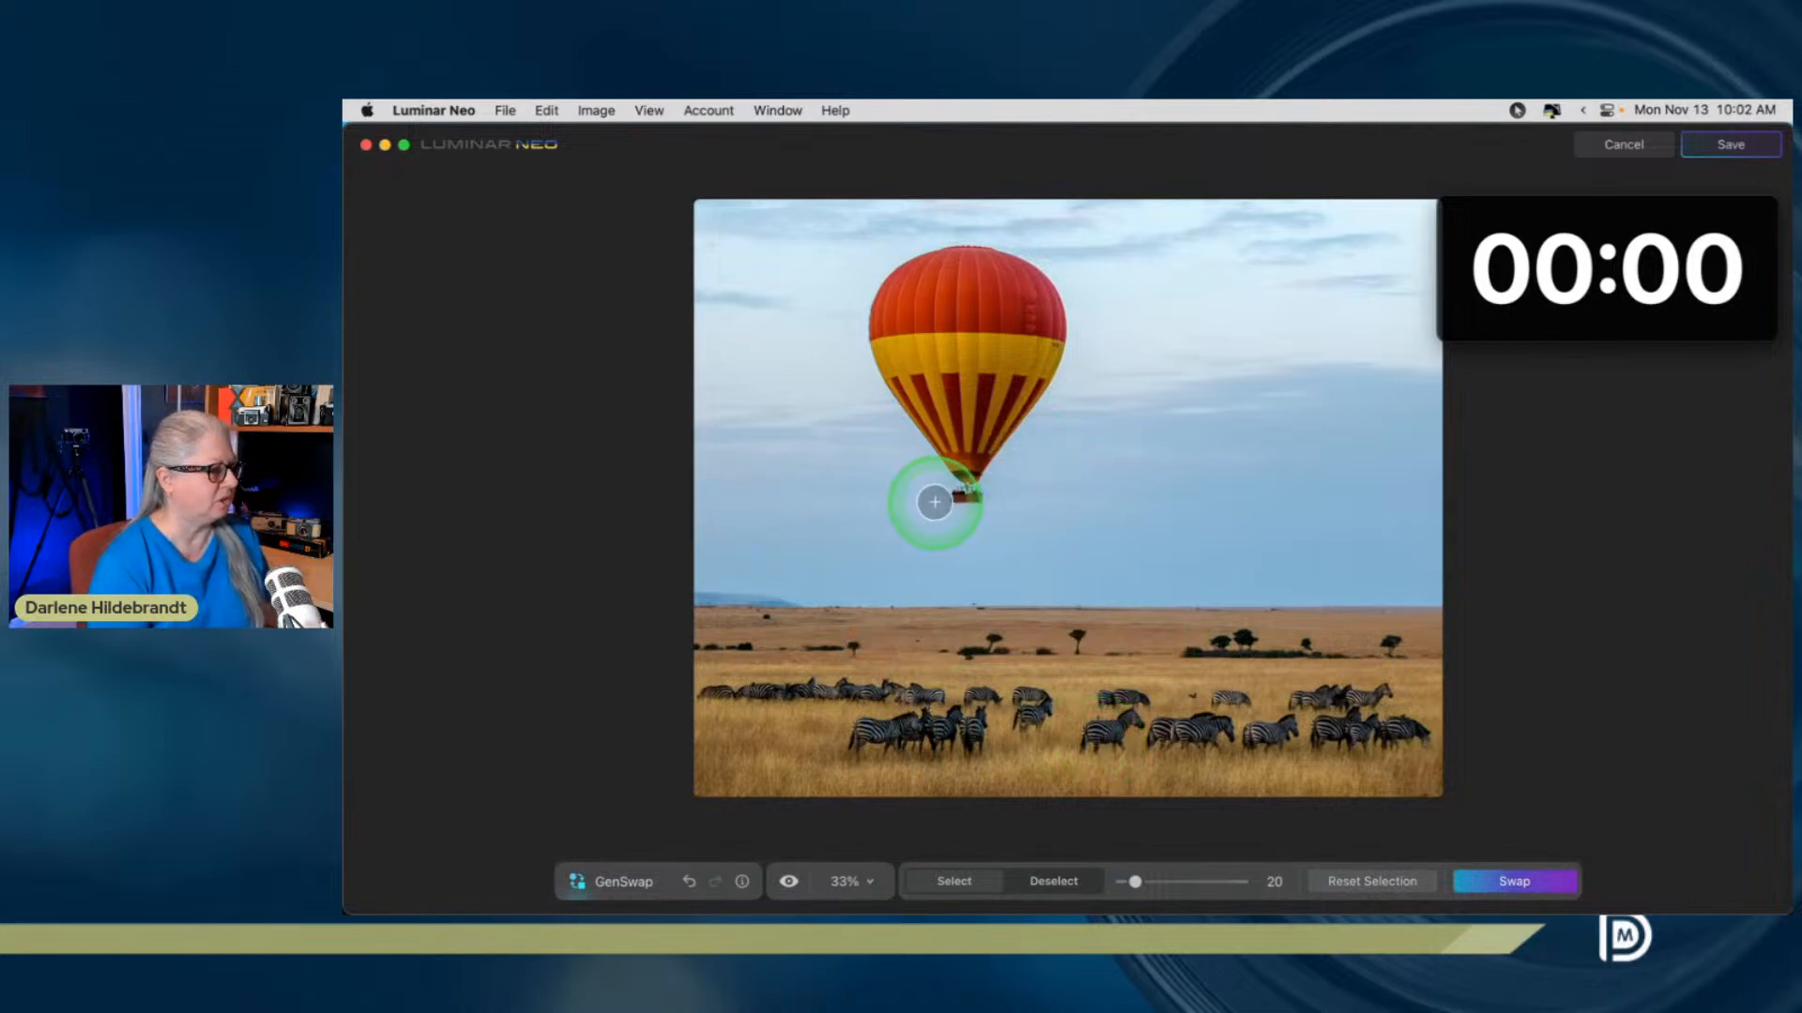
drag(933, 502, 997, 474)
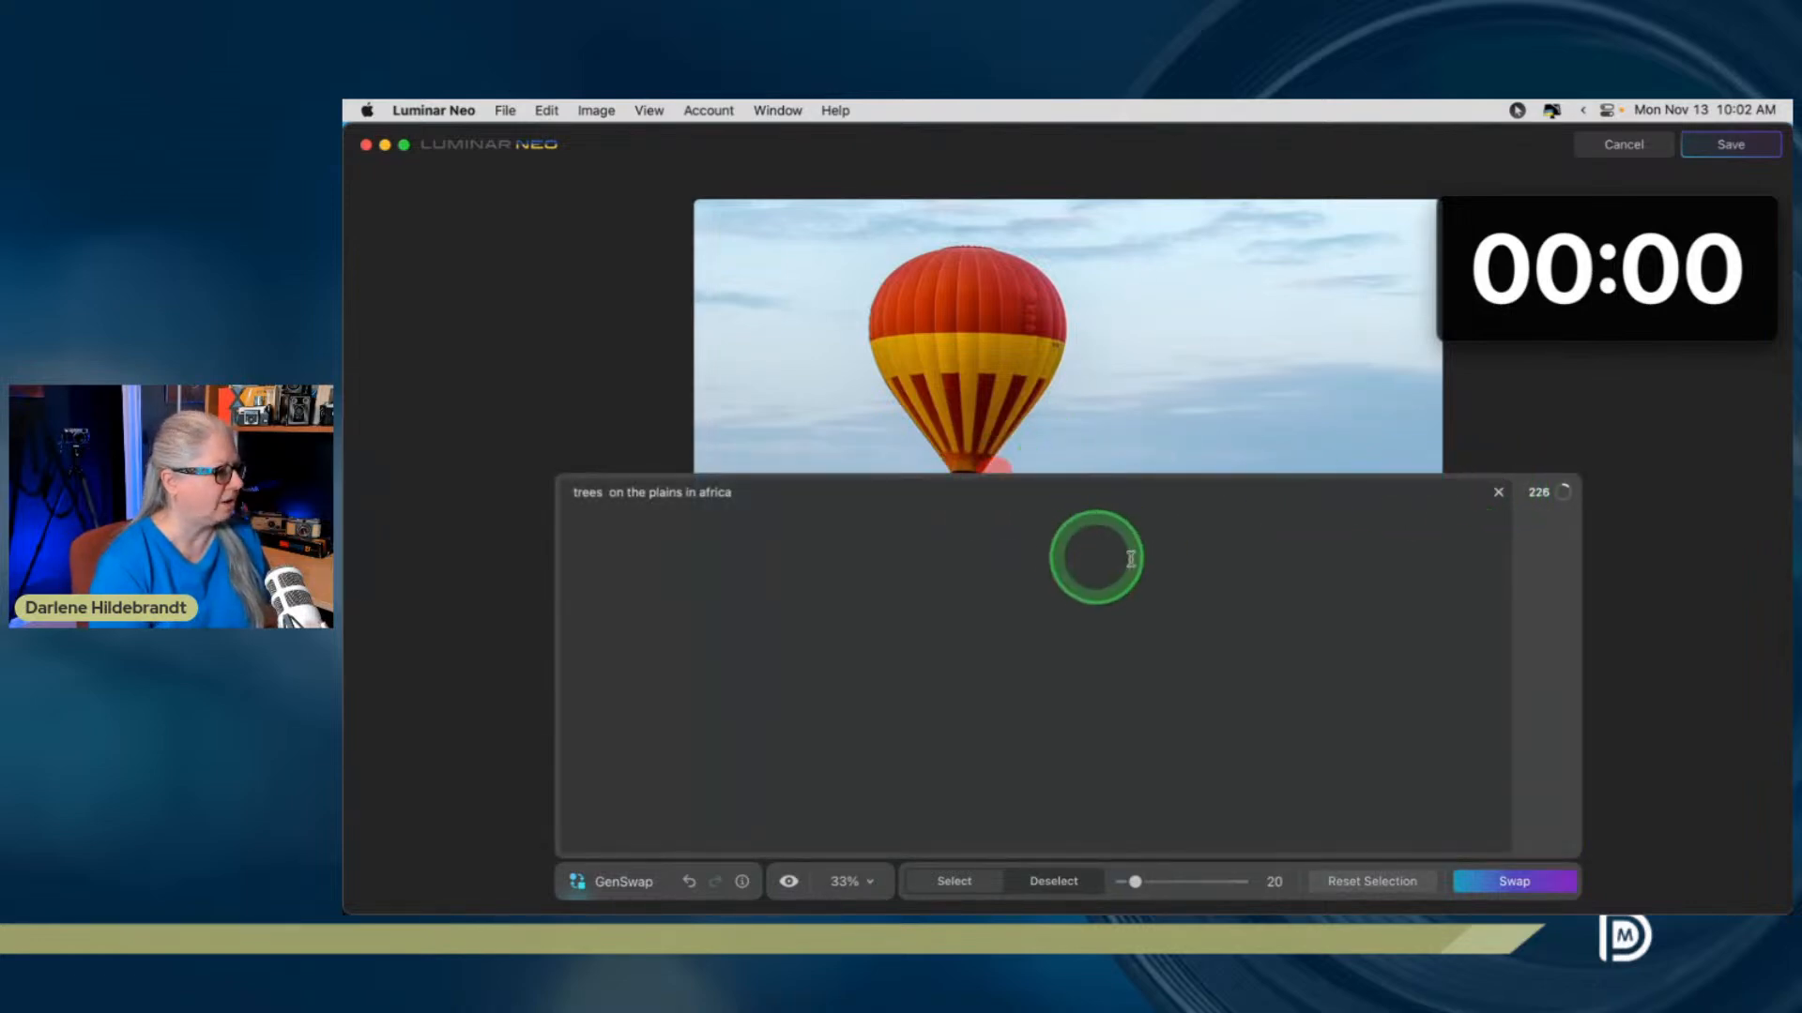
click(1499, 495)
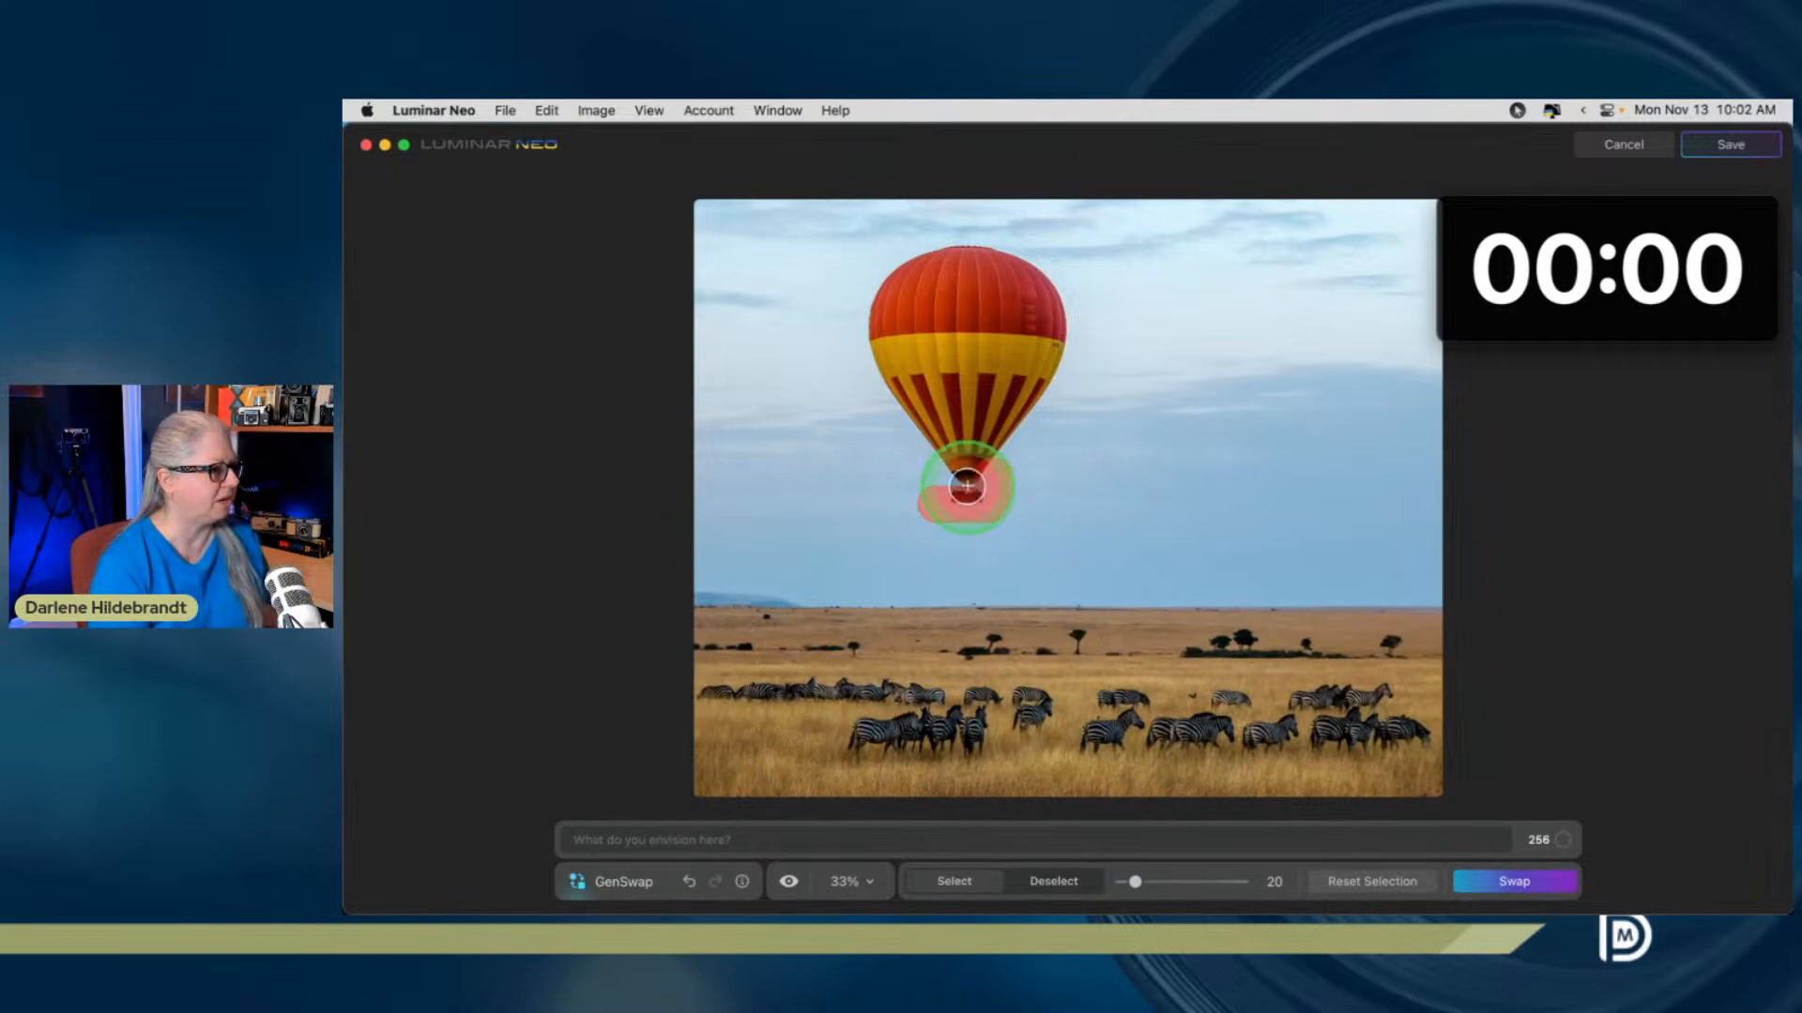
Mask the entire hot-air balloon with a margin of surrounding sky, enlarging the brush to 44 for the interior
mouse_move(1005, 445)
mouse_down()
mouse_move(1059, 303)
mouse_move(1032, 259)
mouse_move(956, 251)
mouse_move(869, 303)
mouse_move(874, 372)
mouse_move(935, 455)
mouse_up()
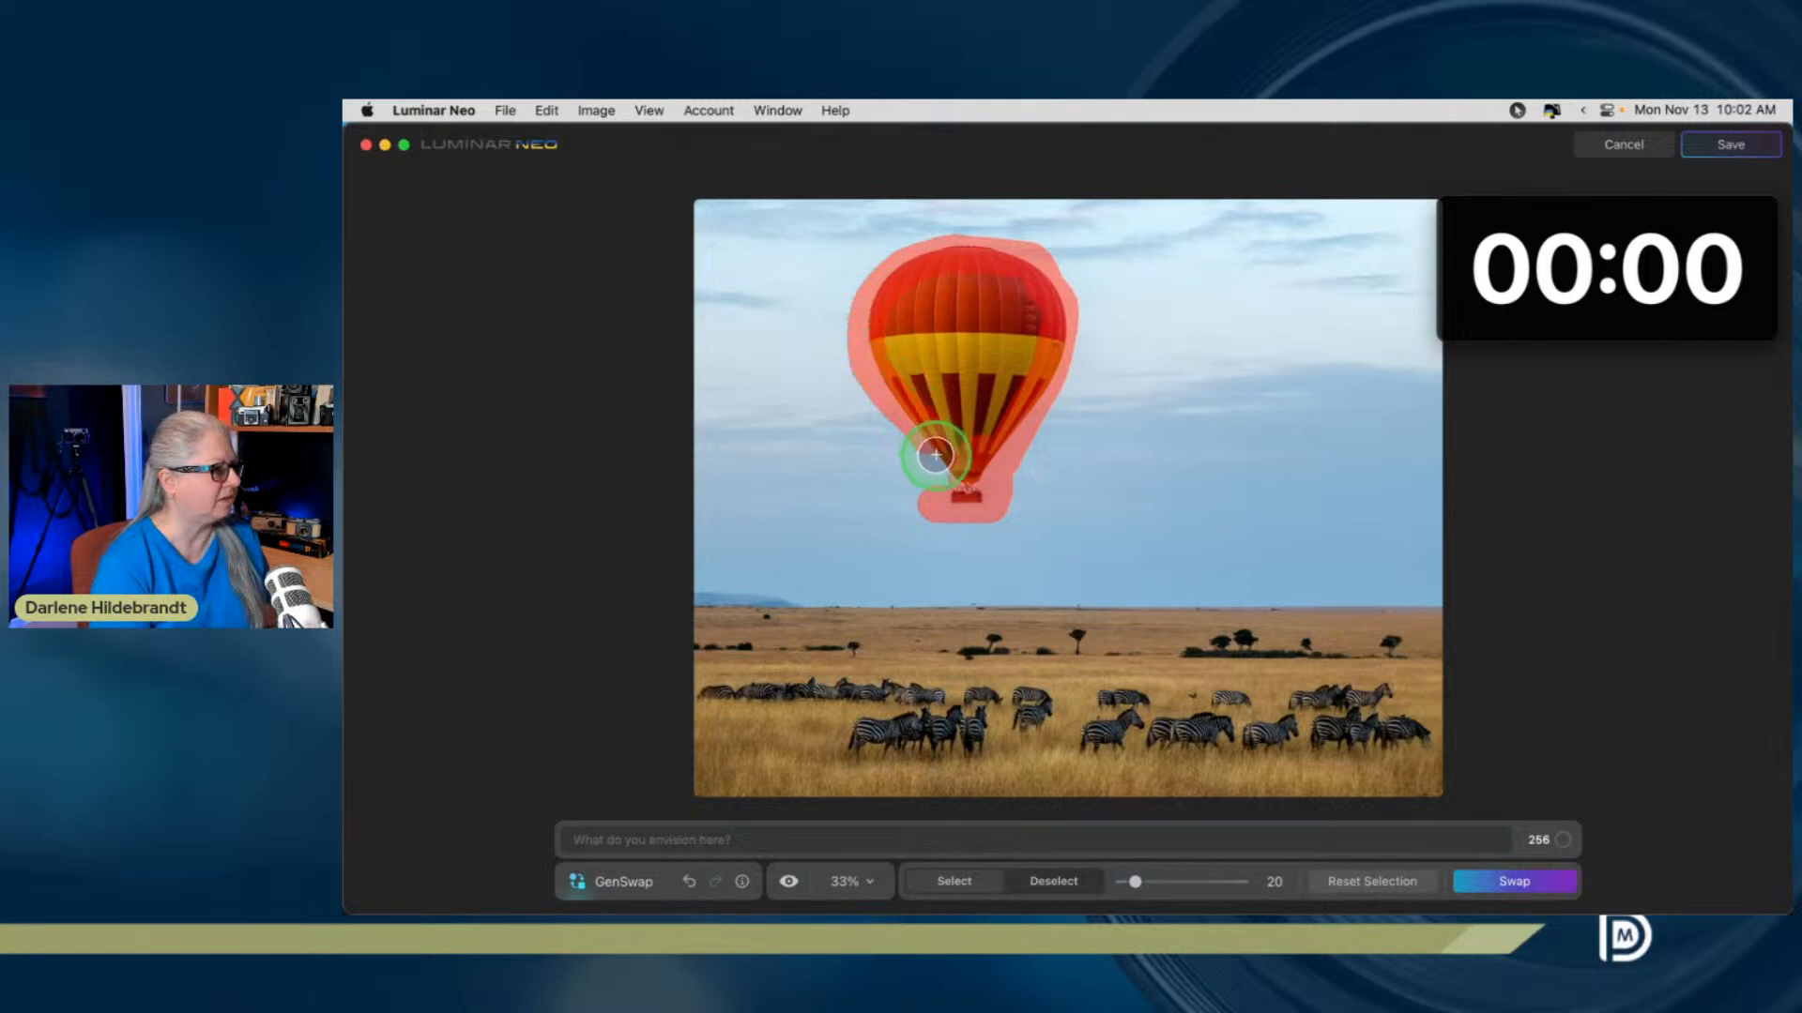
key(bracketright)
key(bracketright)
key(bracketright)
key(bracketright)
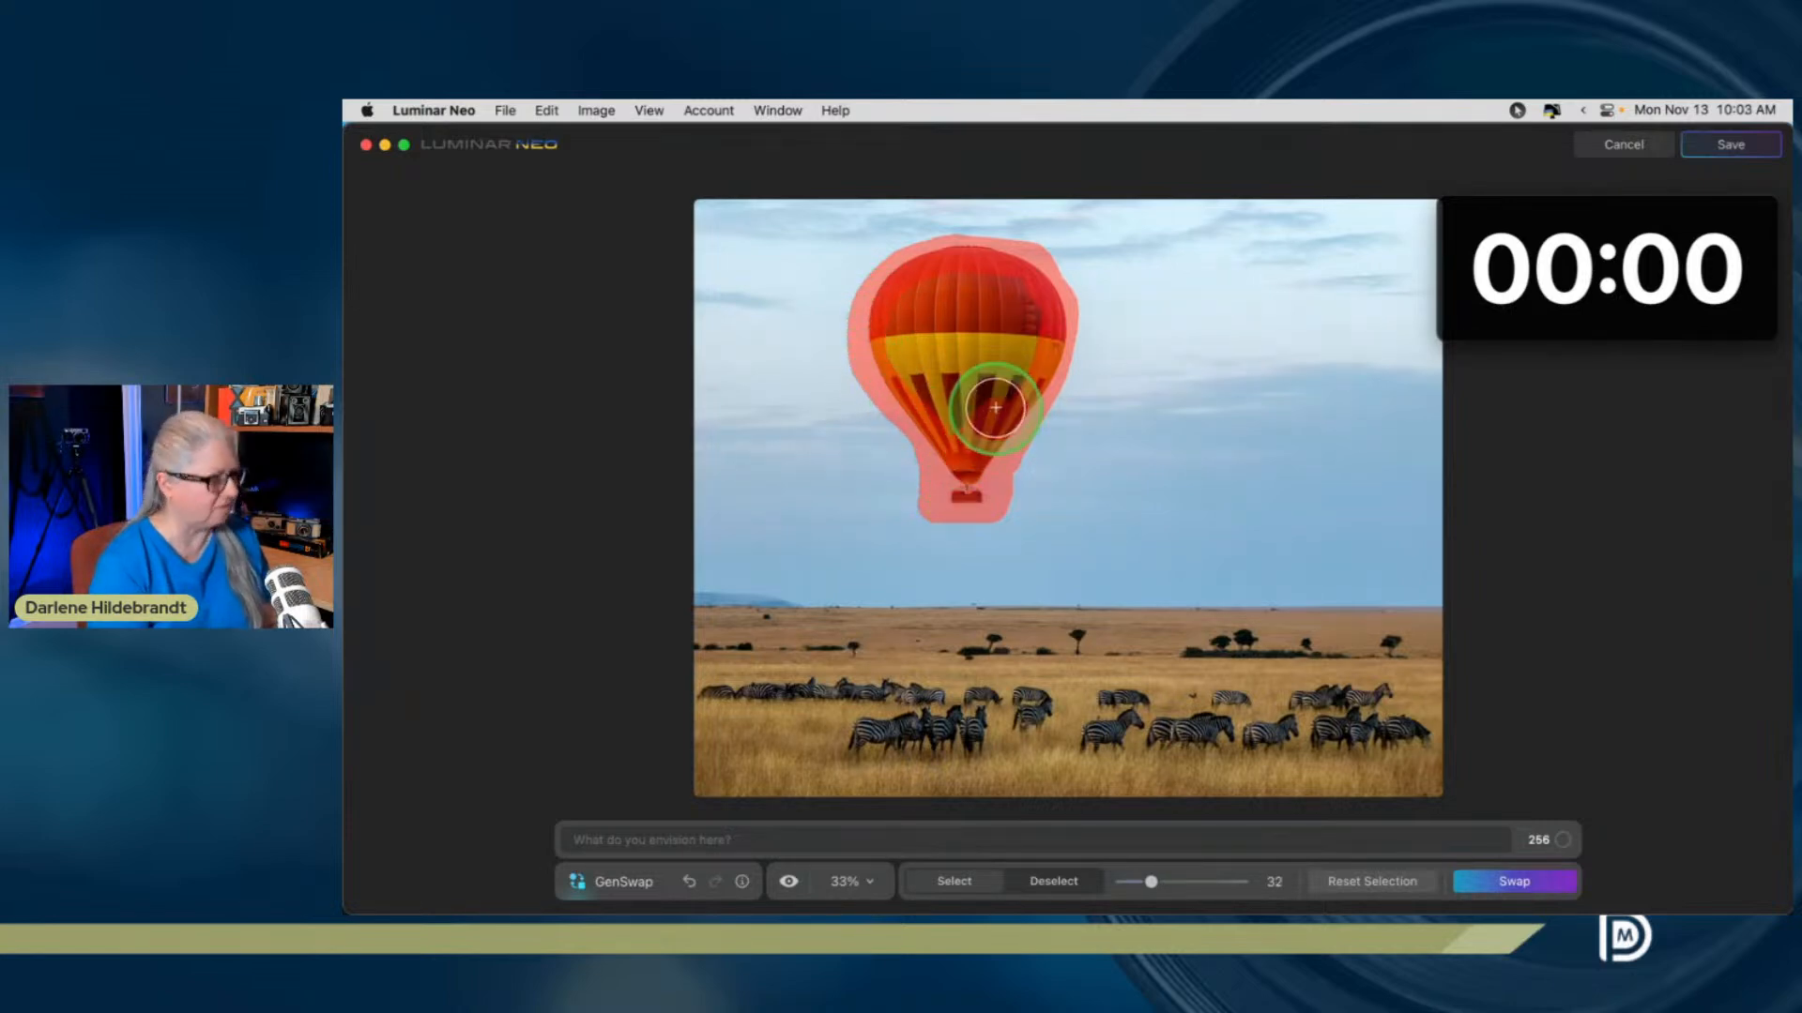
mouse_move(994, 381)
mouse_down()
mouse_move(1017, 337)
mouse_move(965, 432)
mouse_move(906, 303)
mouse_move(942, 292)
mouse_move(1007, 323)
mouse_move(1013, 296)
mouse_move(929, 305)
mouse_move(960, 334)
mouse_move(987, 288)
mouse_up()
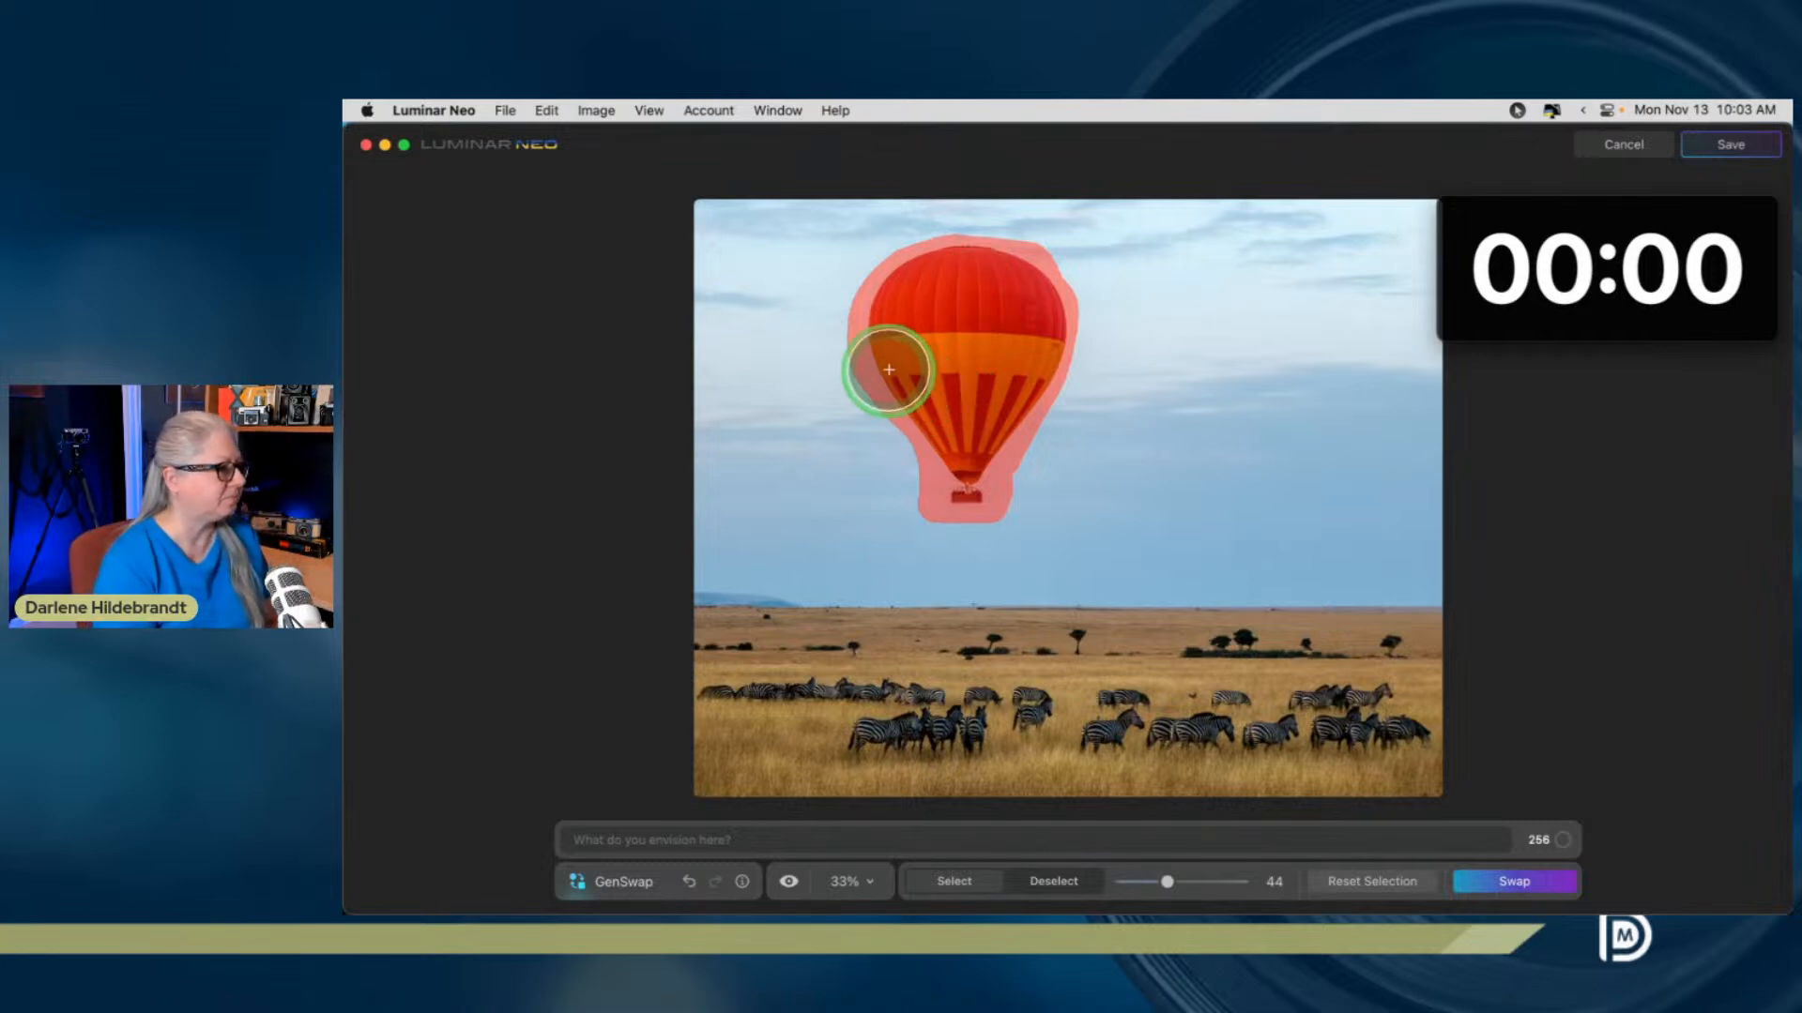
mouse_move(901, 447)
mouse_down()
mouse_move(934, 482)
mouse_move(1027, 477)
mouse_move(1023, 353)
mouse_move(1013, 389)
mouse_move(961, 321)
mouse_up()
Swap the masked balloon using the prompt "voltures in flight over the plains of africa" and time the generation with the stopwatch
click(751, 839)
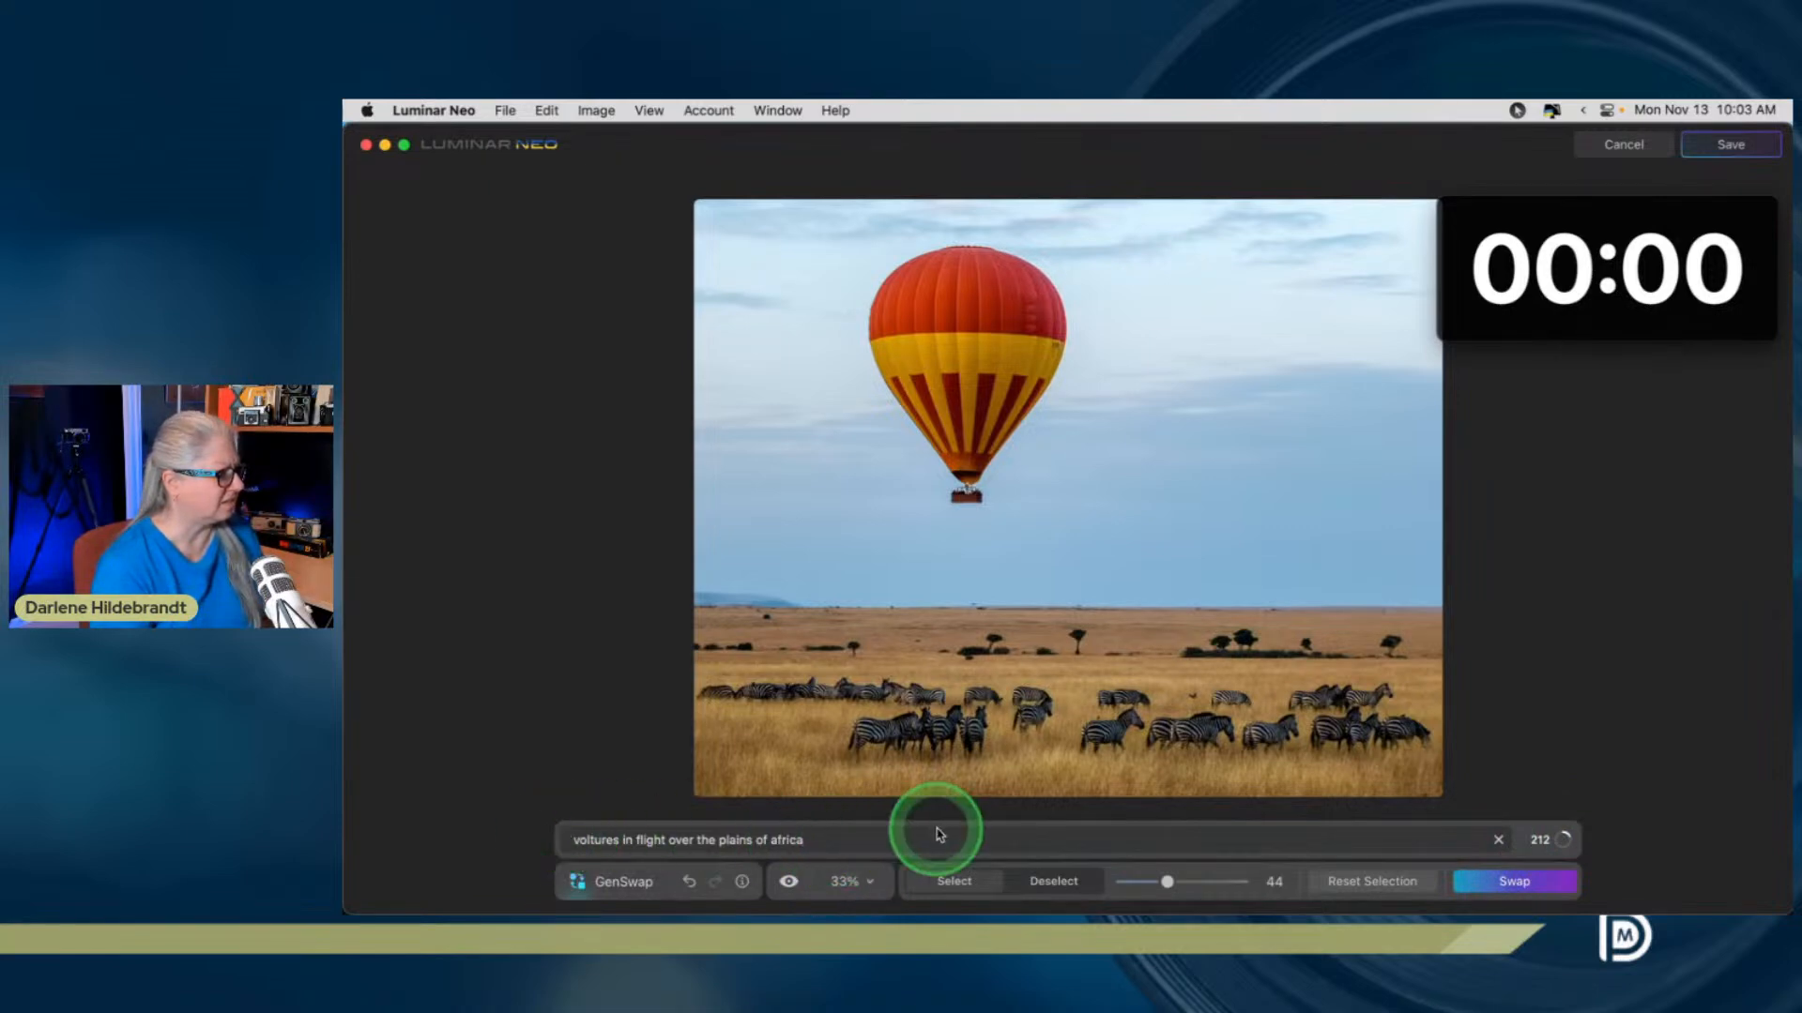
click(1512, 880)
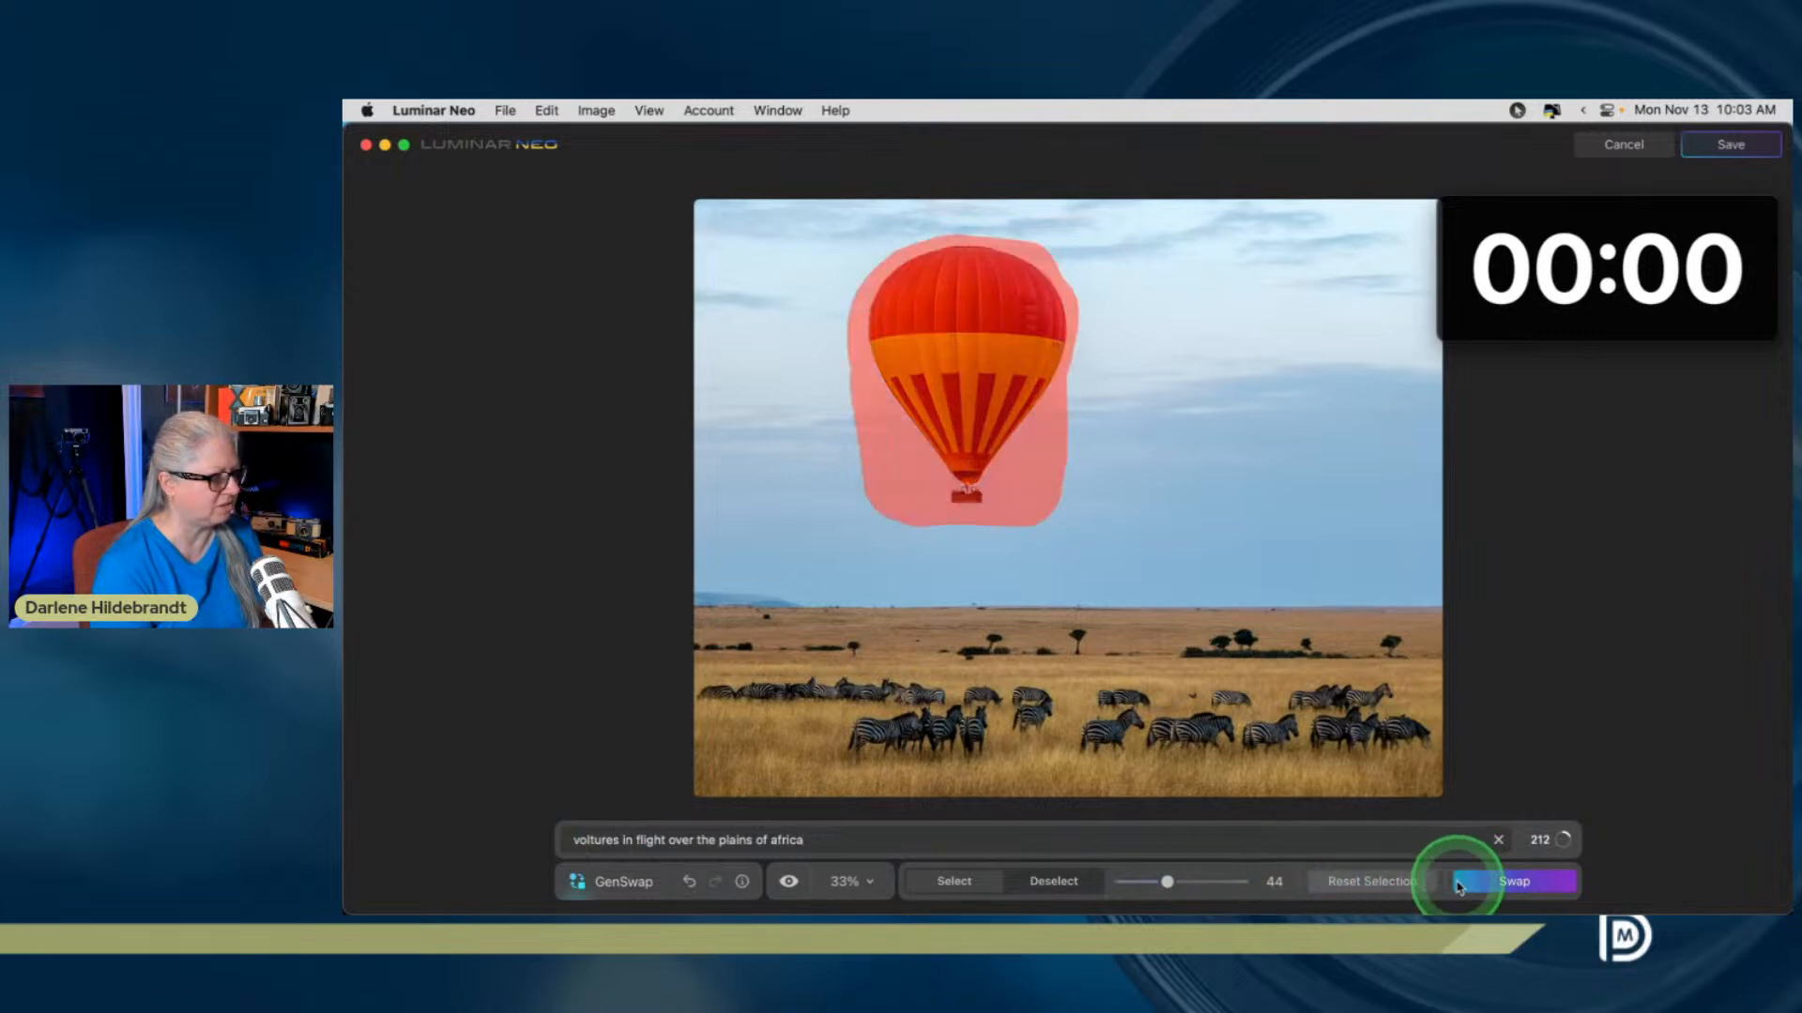
click(1483, 882)
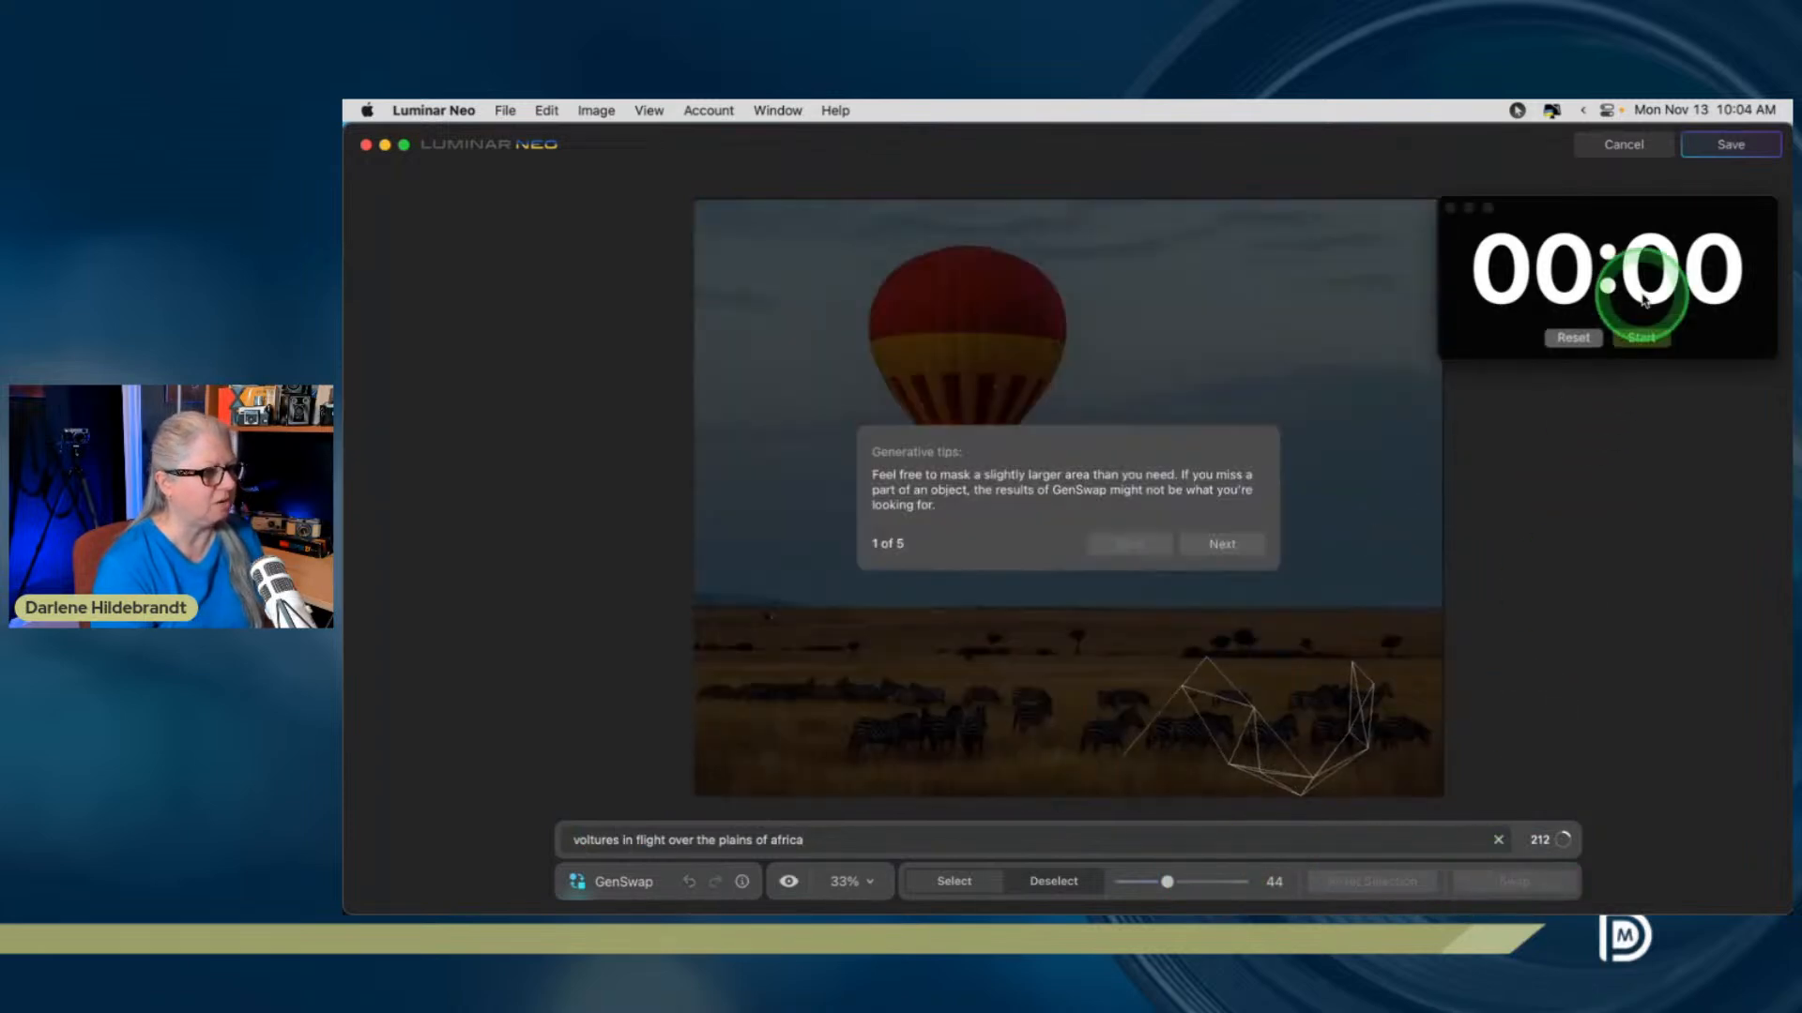
click(1633, 334)
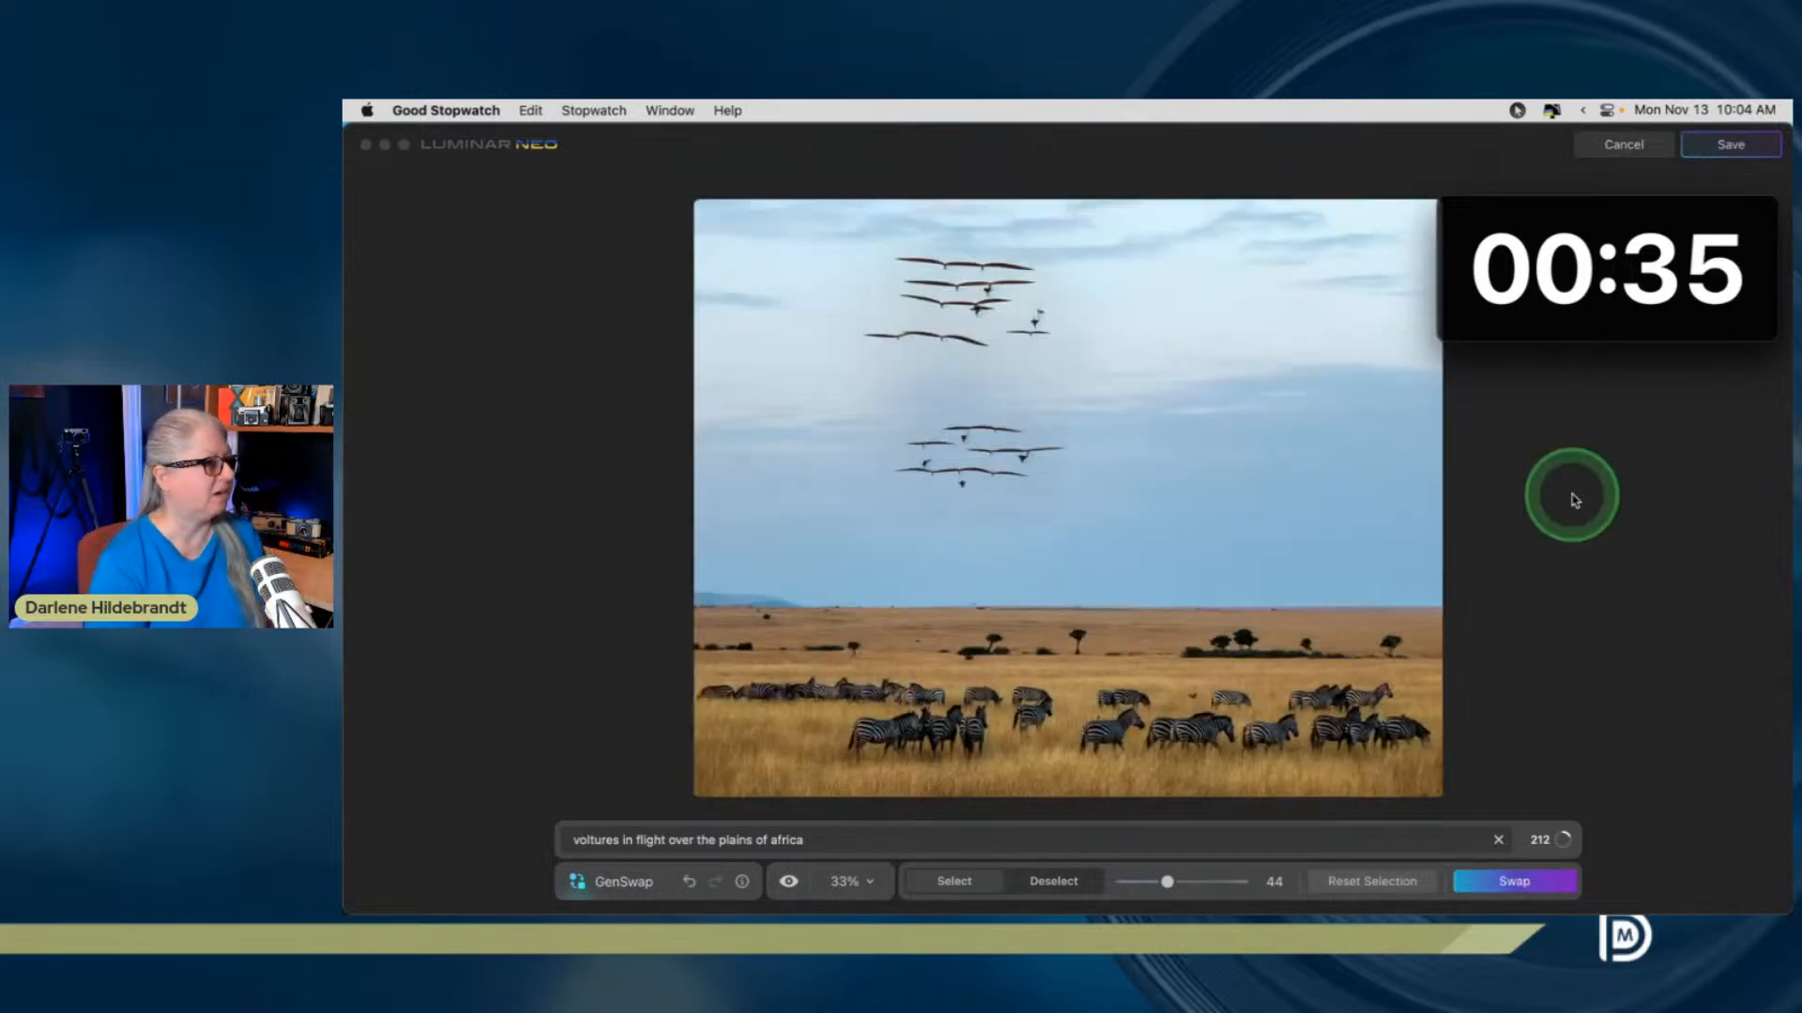
click(1605, 339)
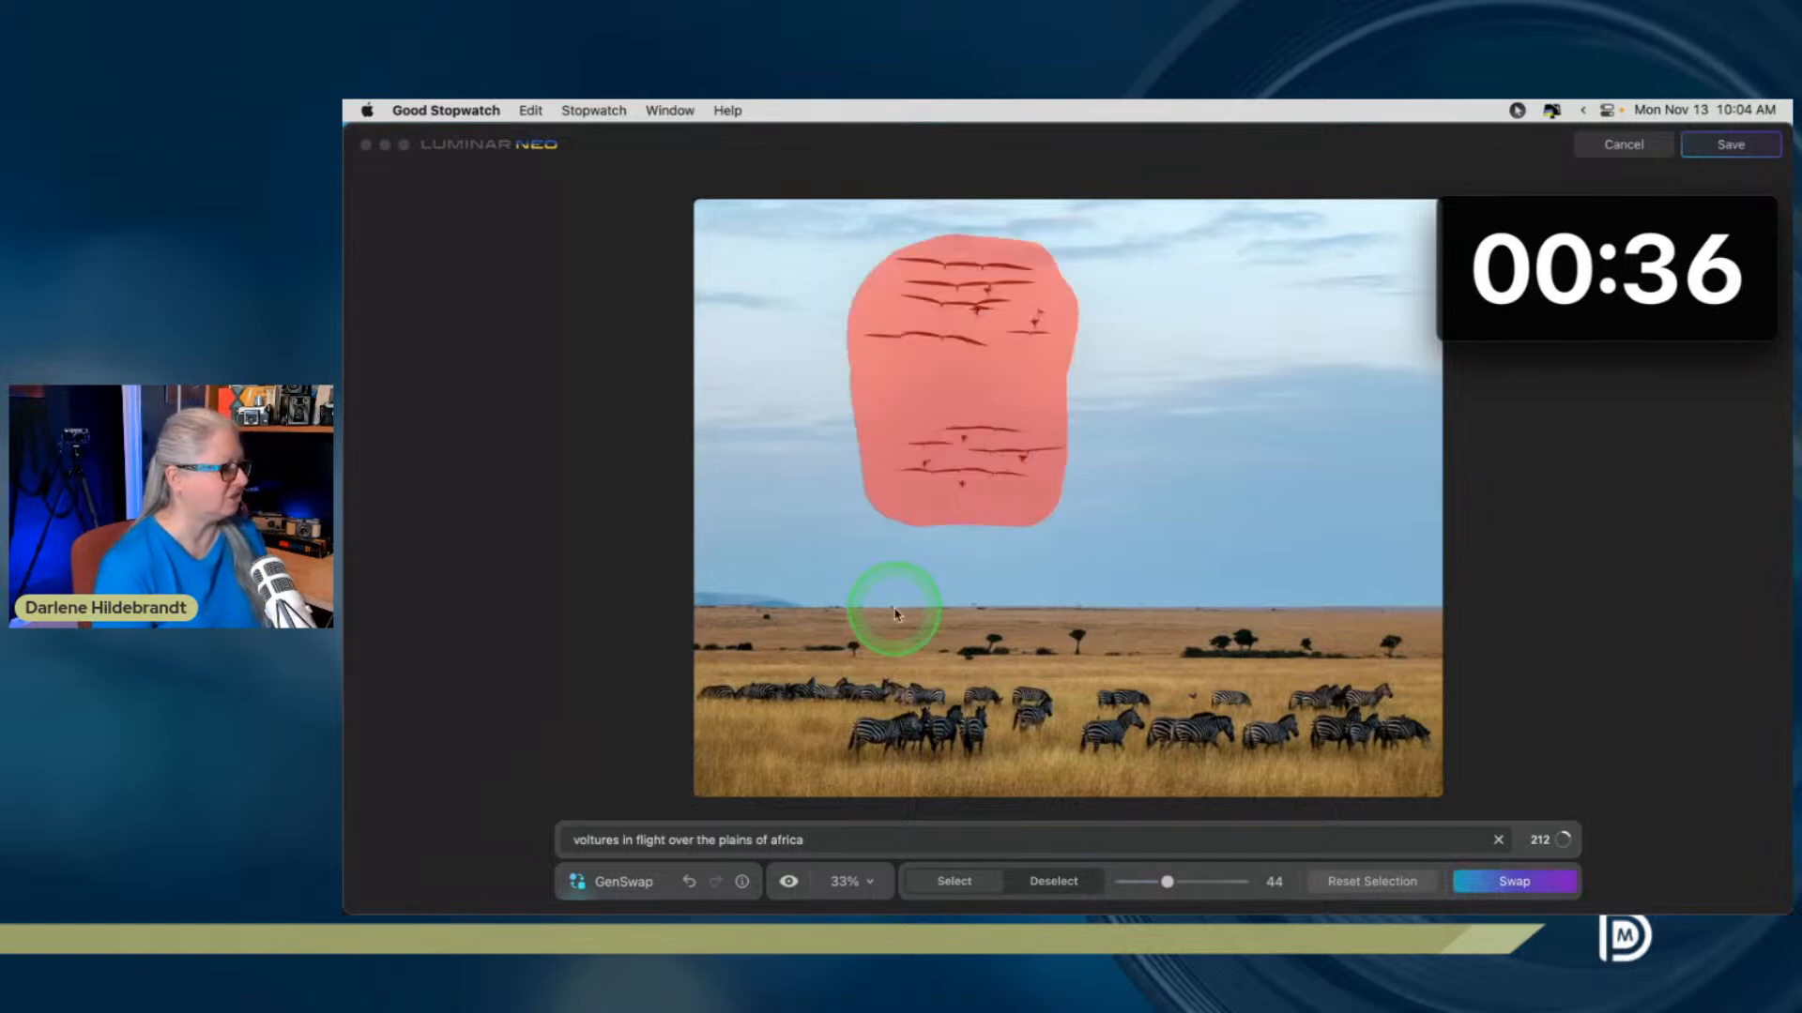
View the generated result at 50% and change the prompt to "birds in flight over the plains of africa"
click(849, 880)
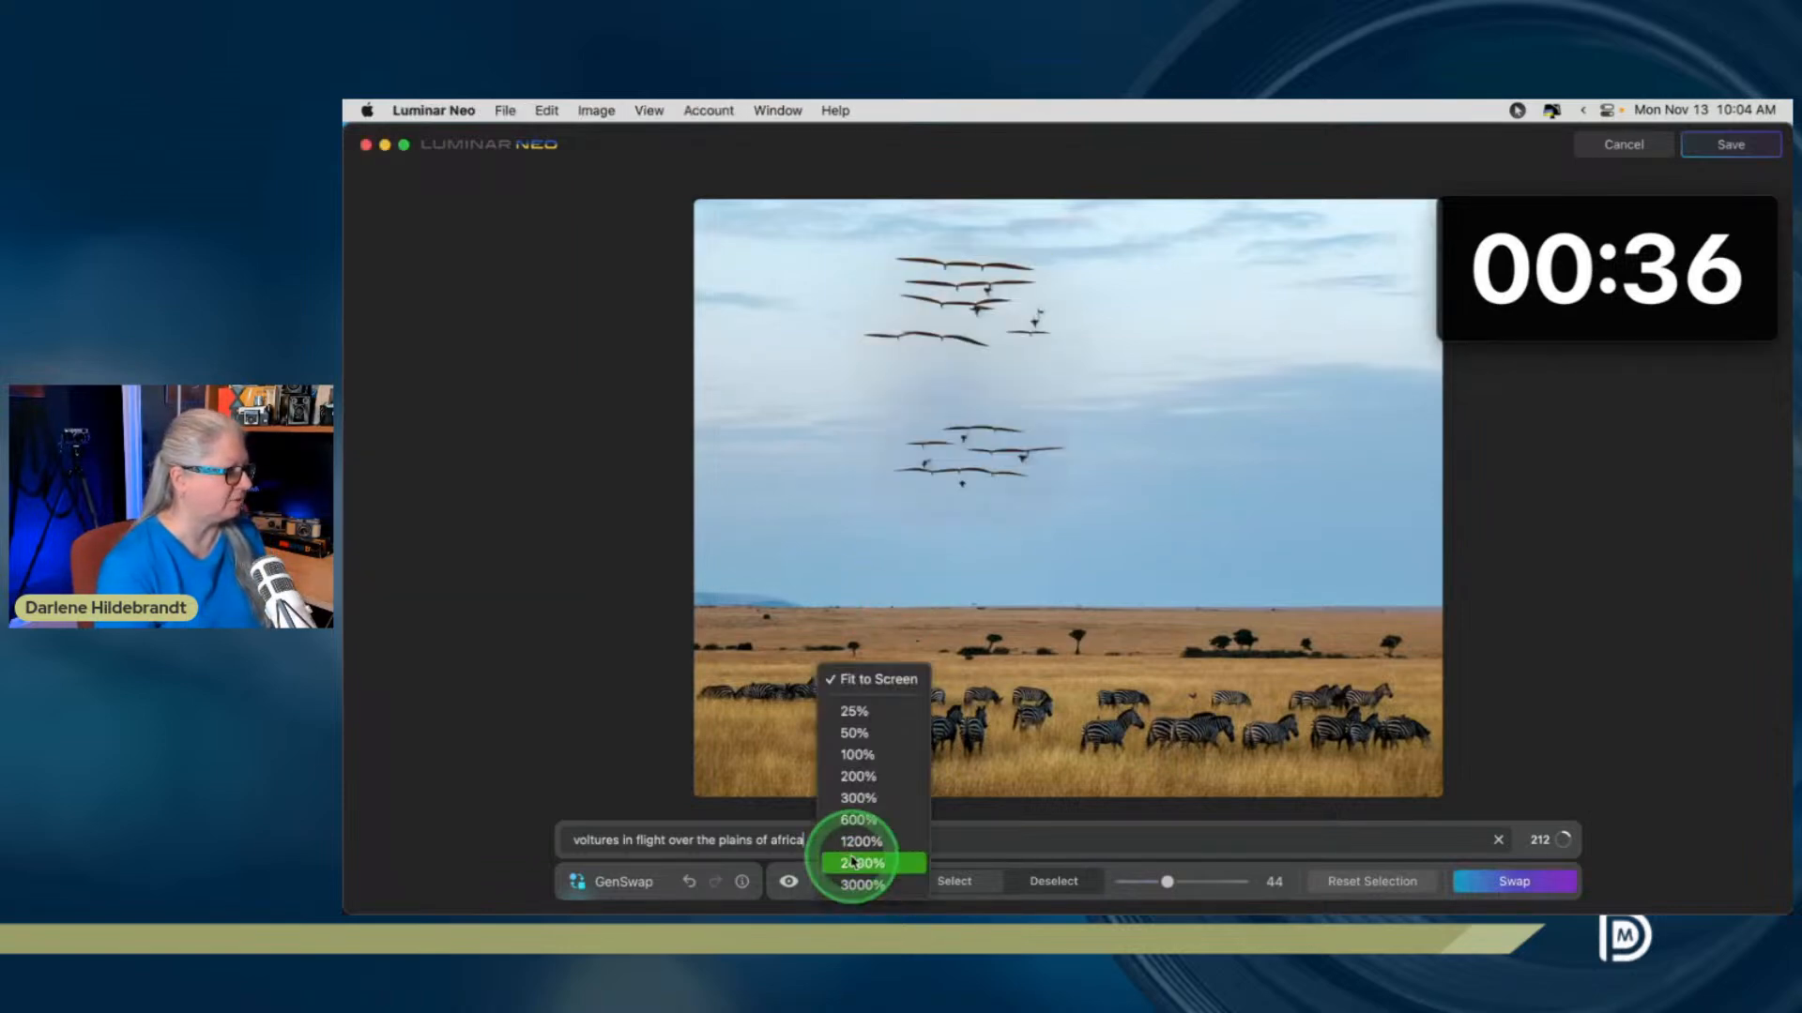
click(854, 733)
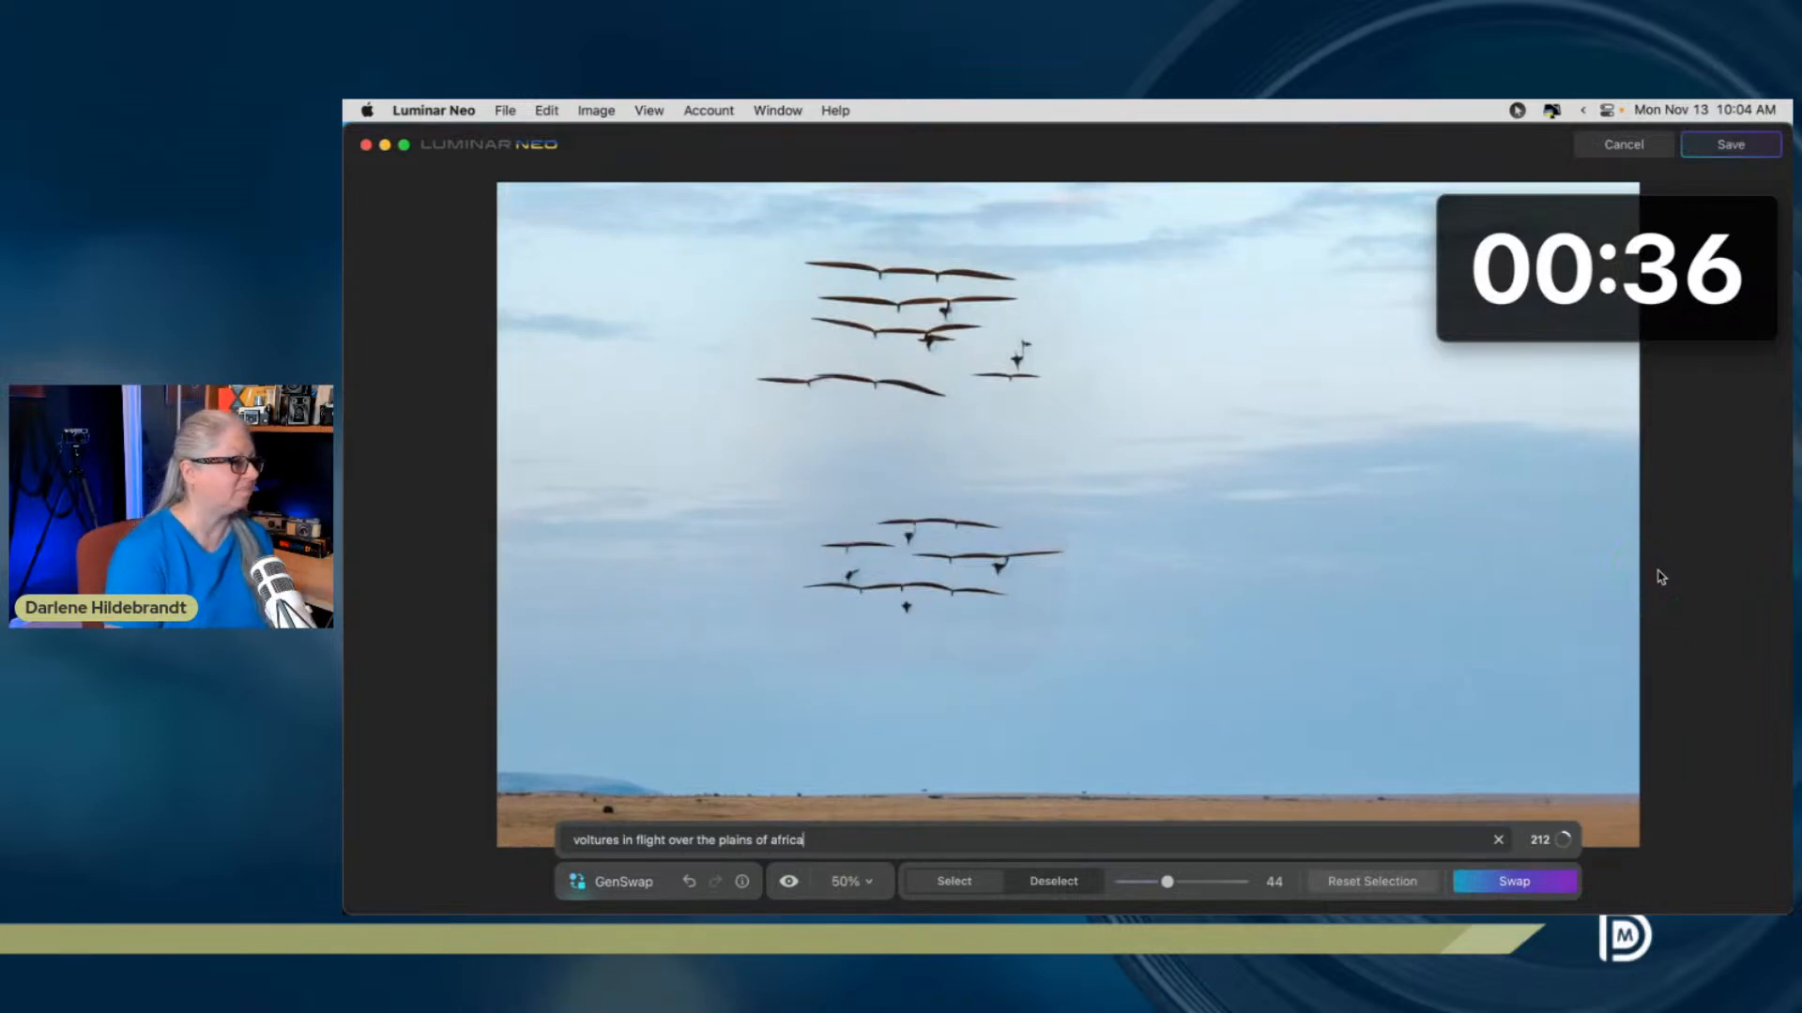
drag(614, 838, 527, 831)
text(birds)
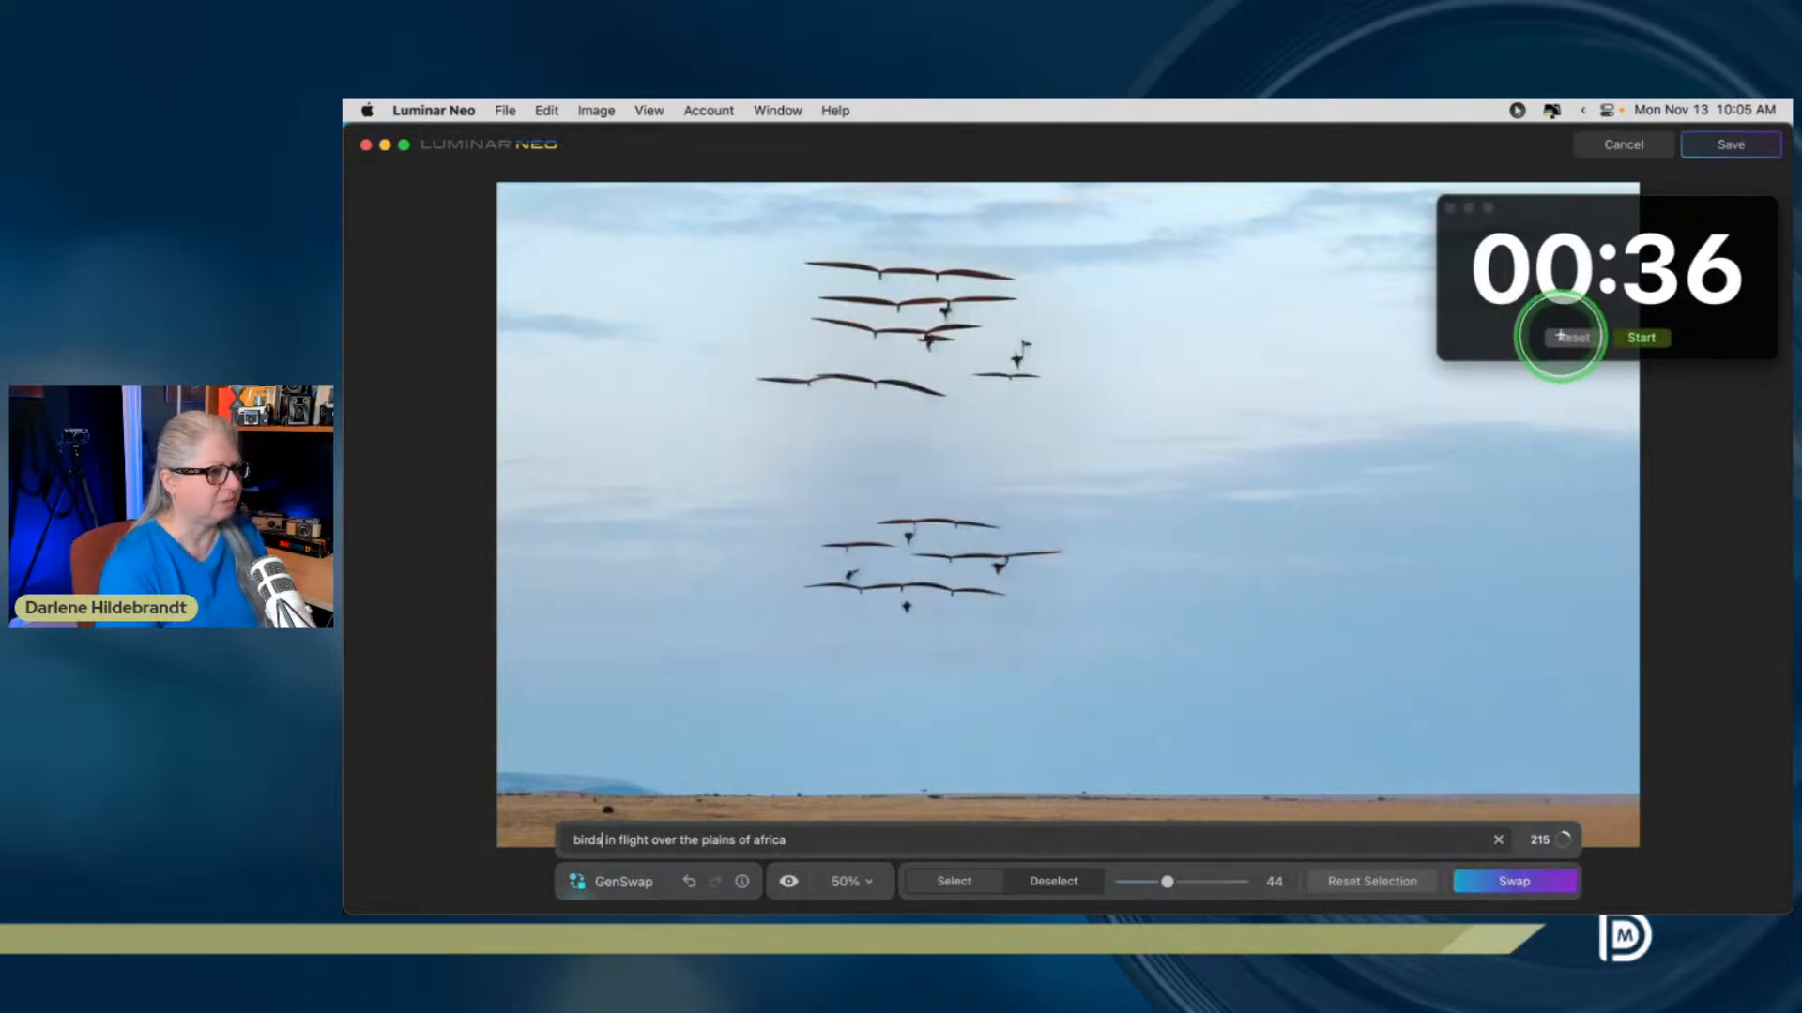
Regenerate the masked sky area with the birds prompt, timing the swap from zero on the stopwatch
click(1553, 336)
click(1513, 882)
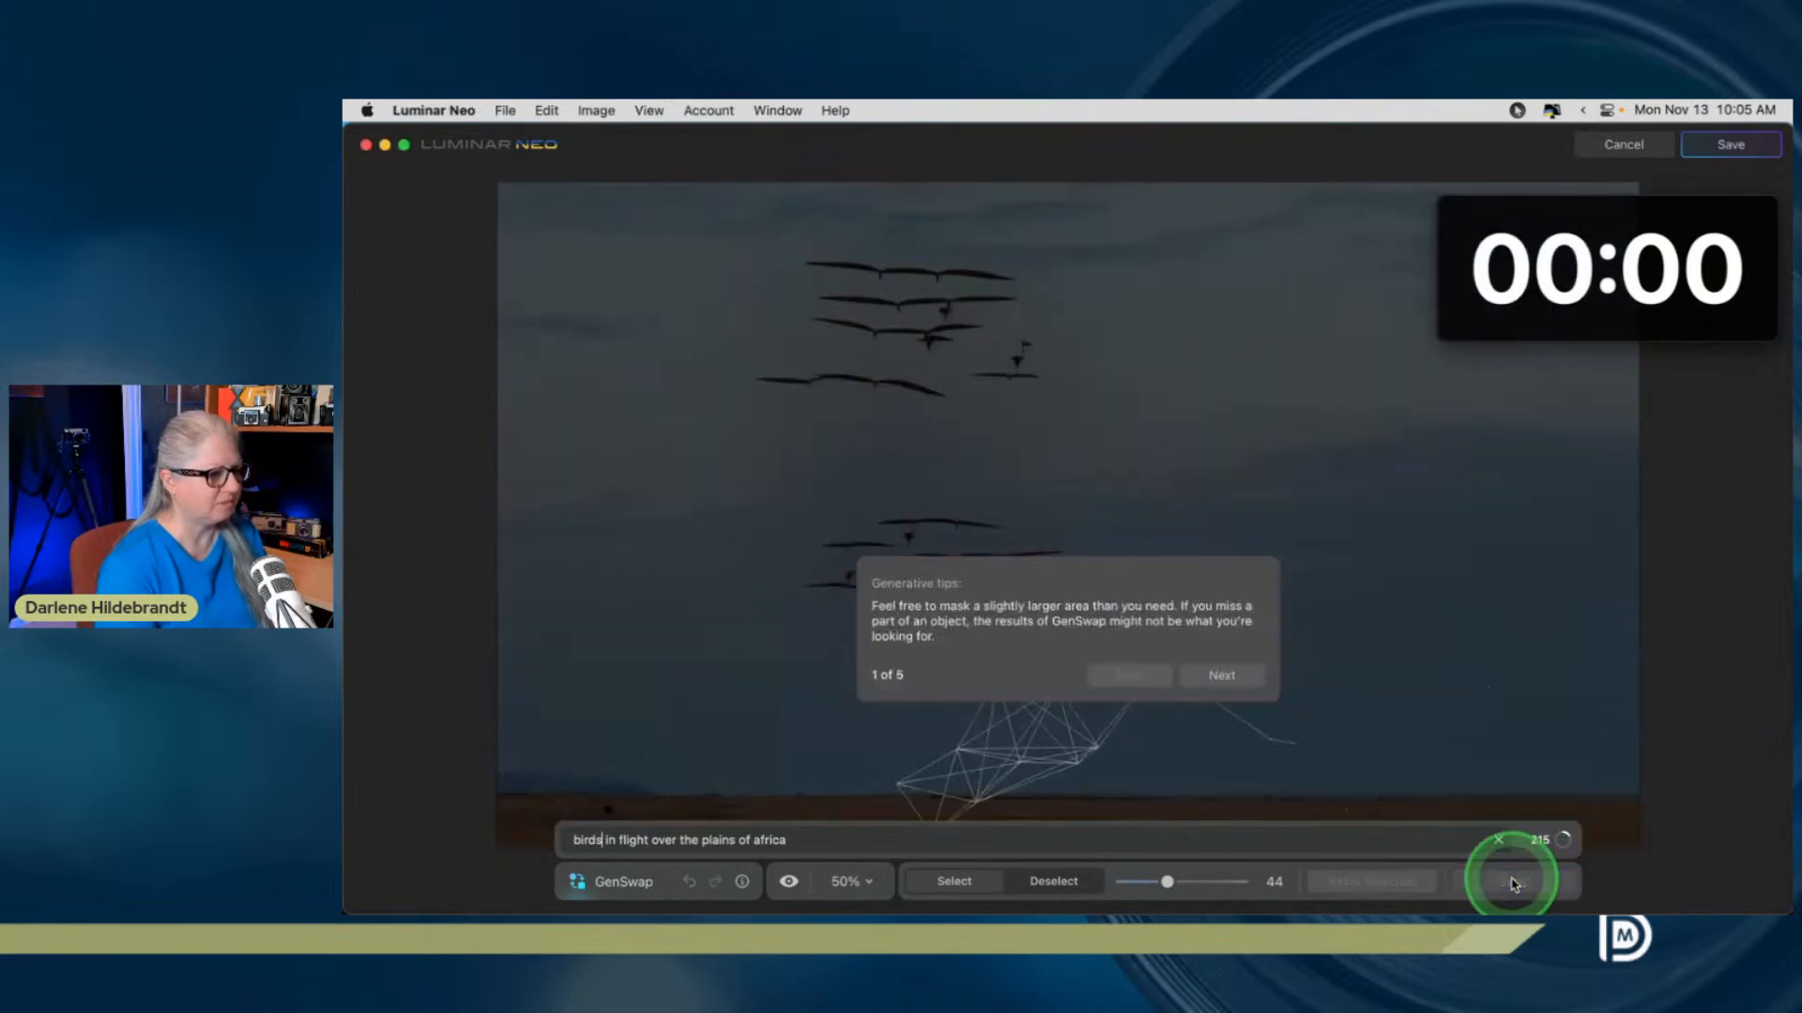
click(1641, 347)
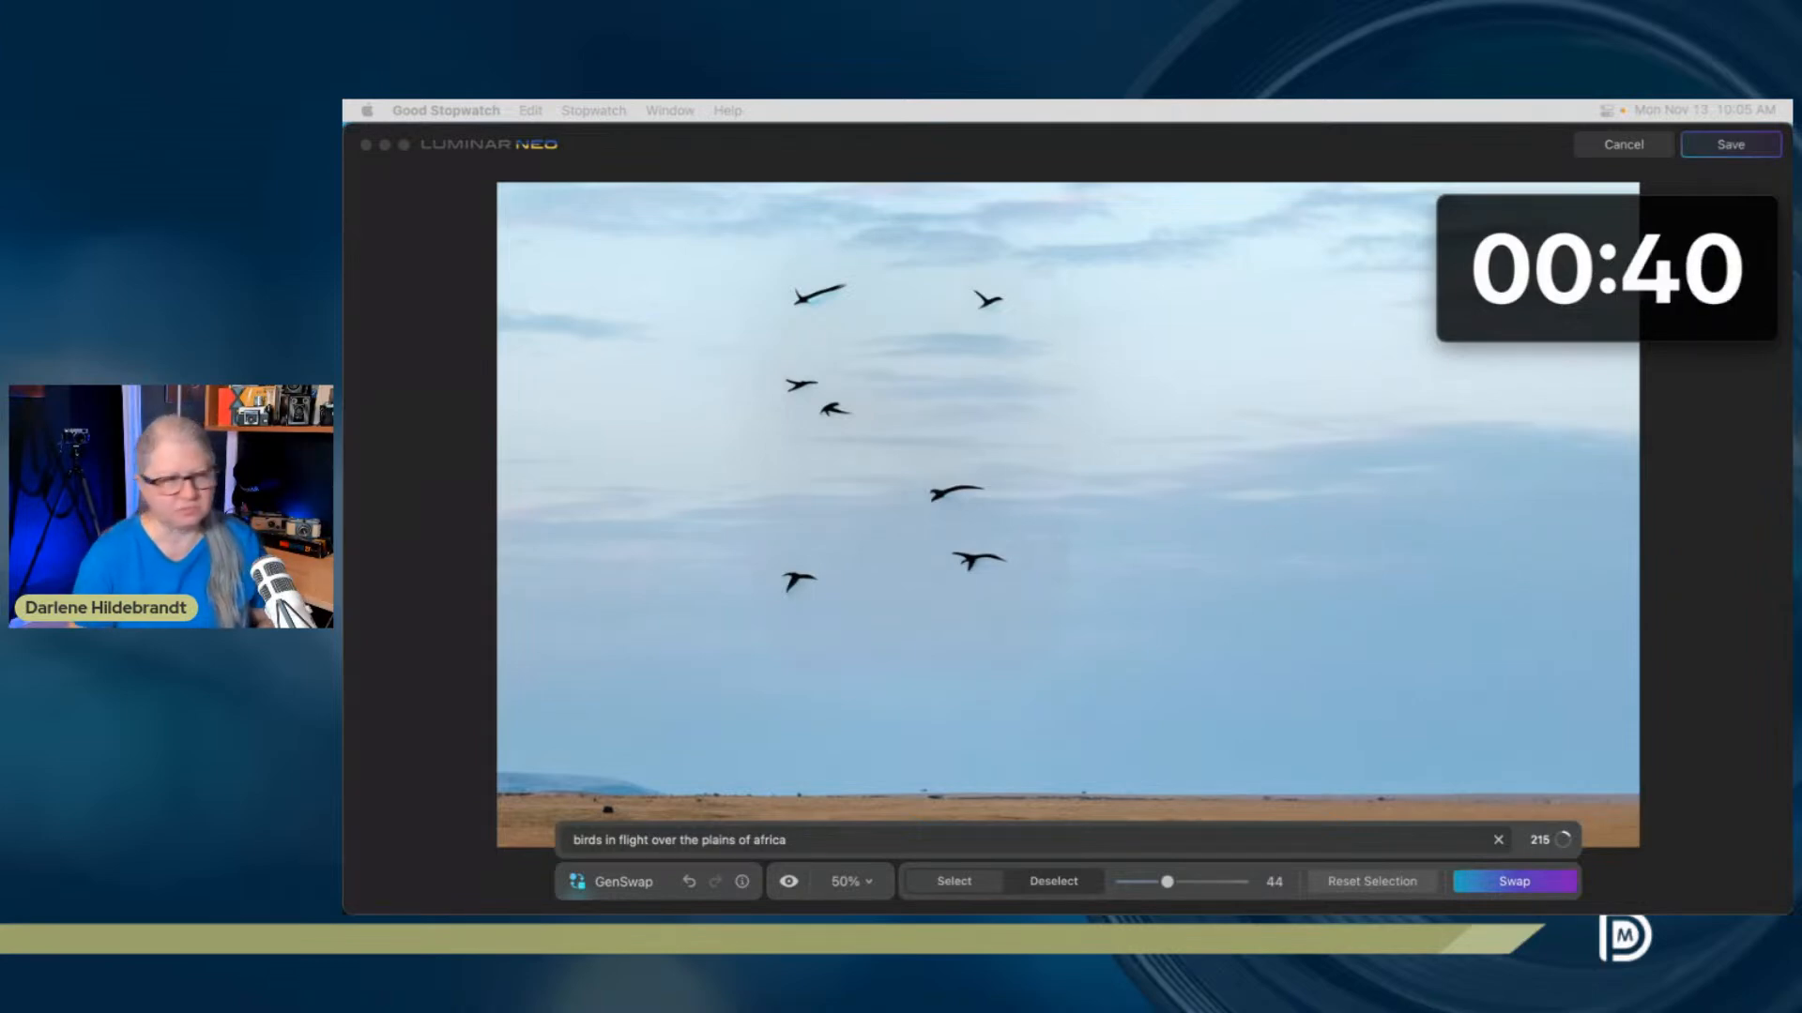
click(1597, 329)
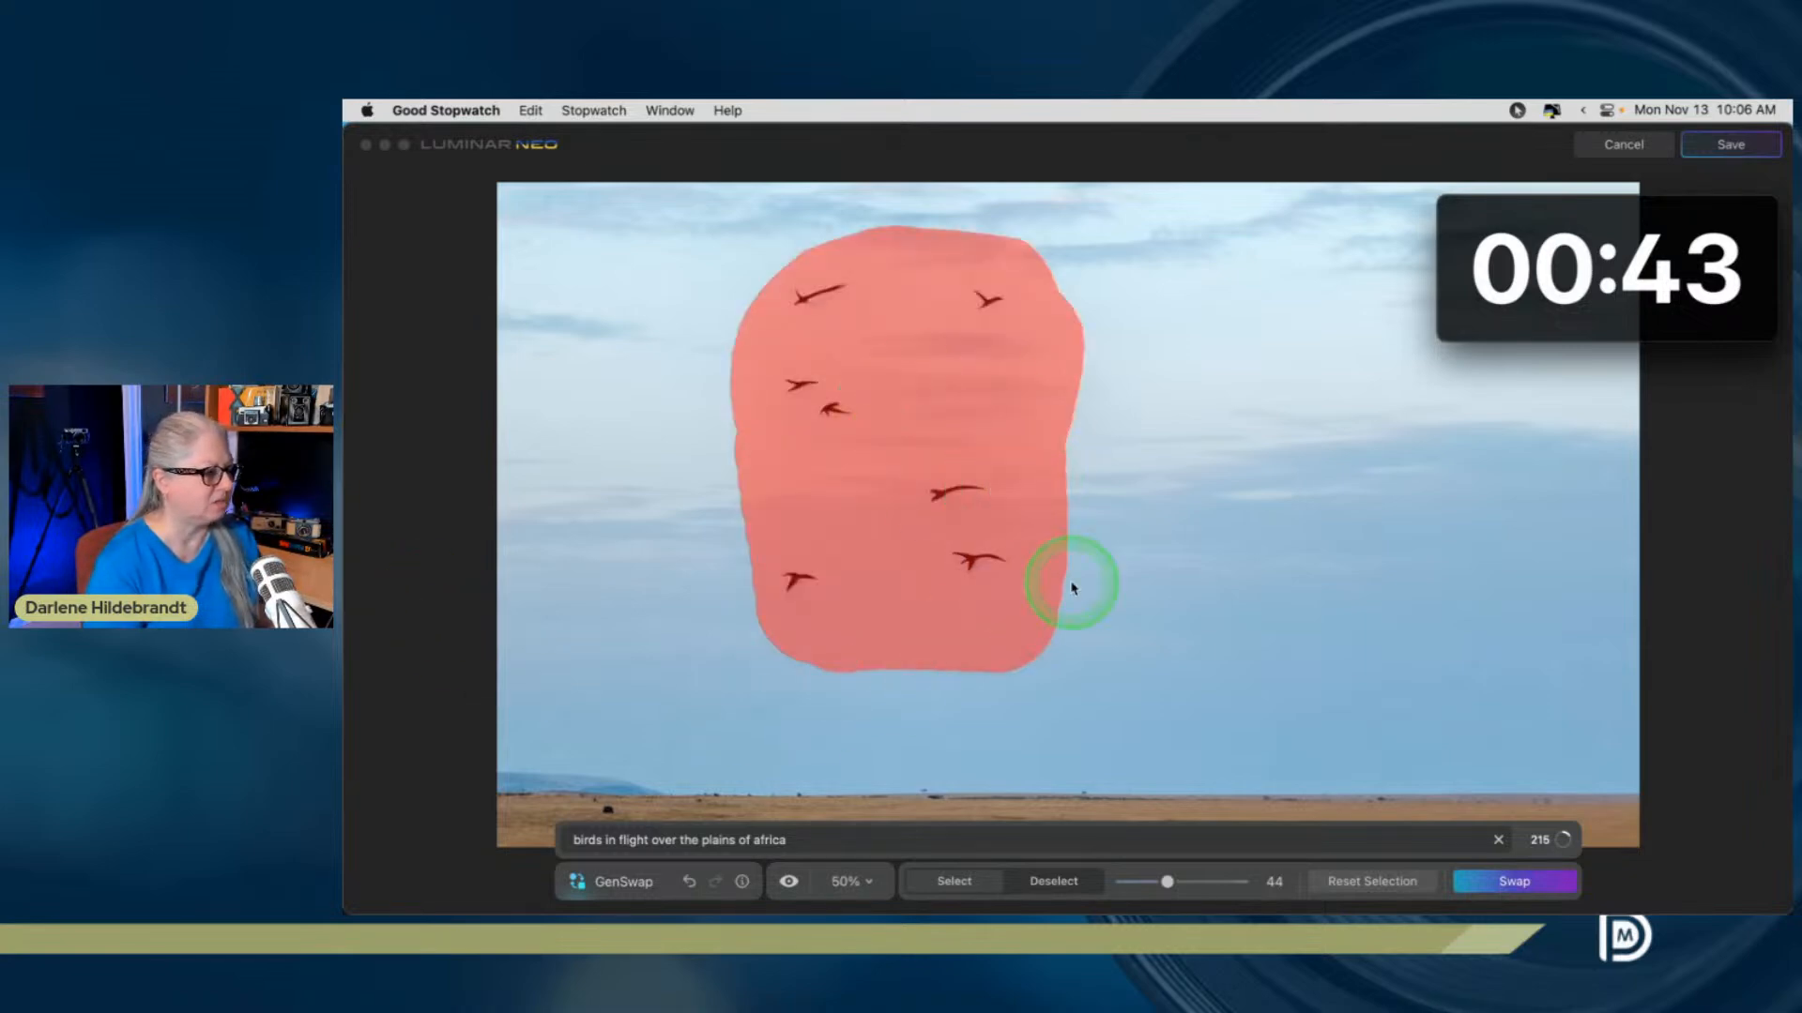
Reset the flock selection, clear the birds prompt and move the stopwatch window off the area of open sky
click(1359, 882)
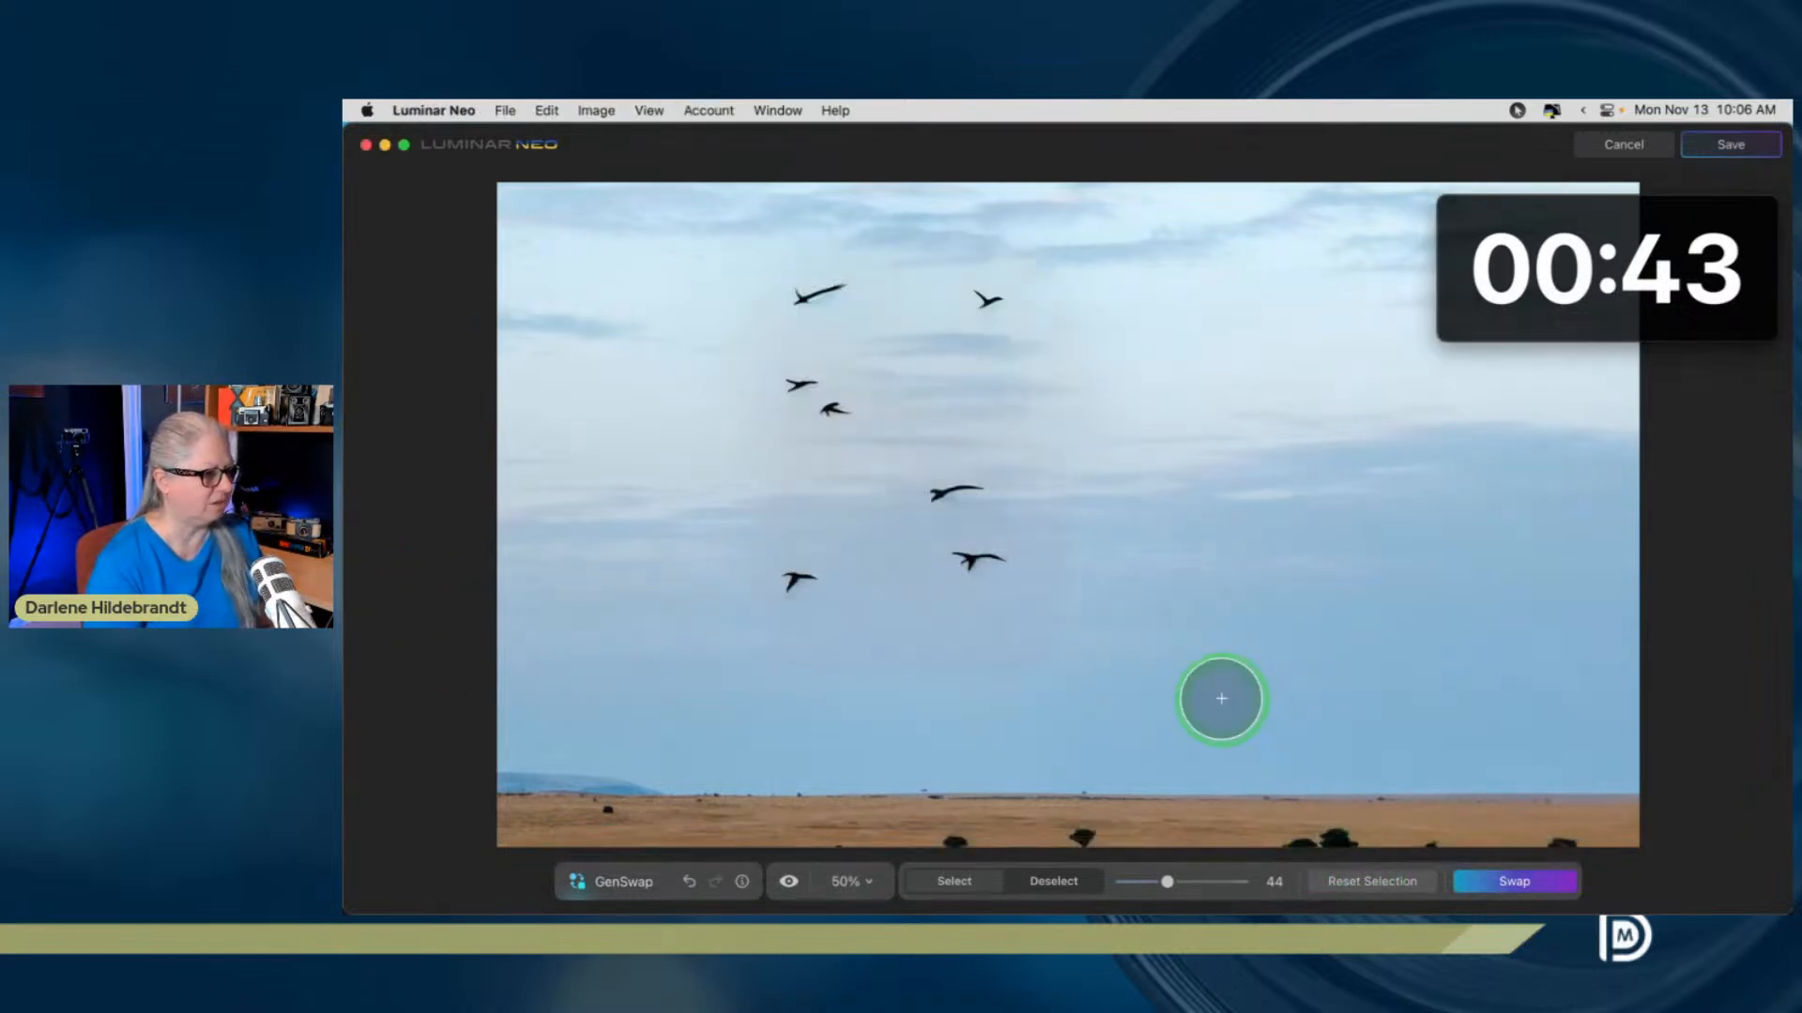
scroll(1221, 698, down, 2)
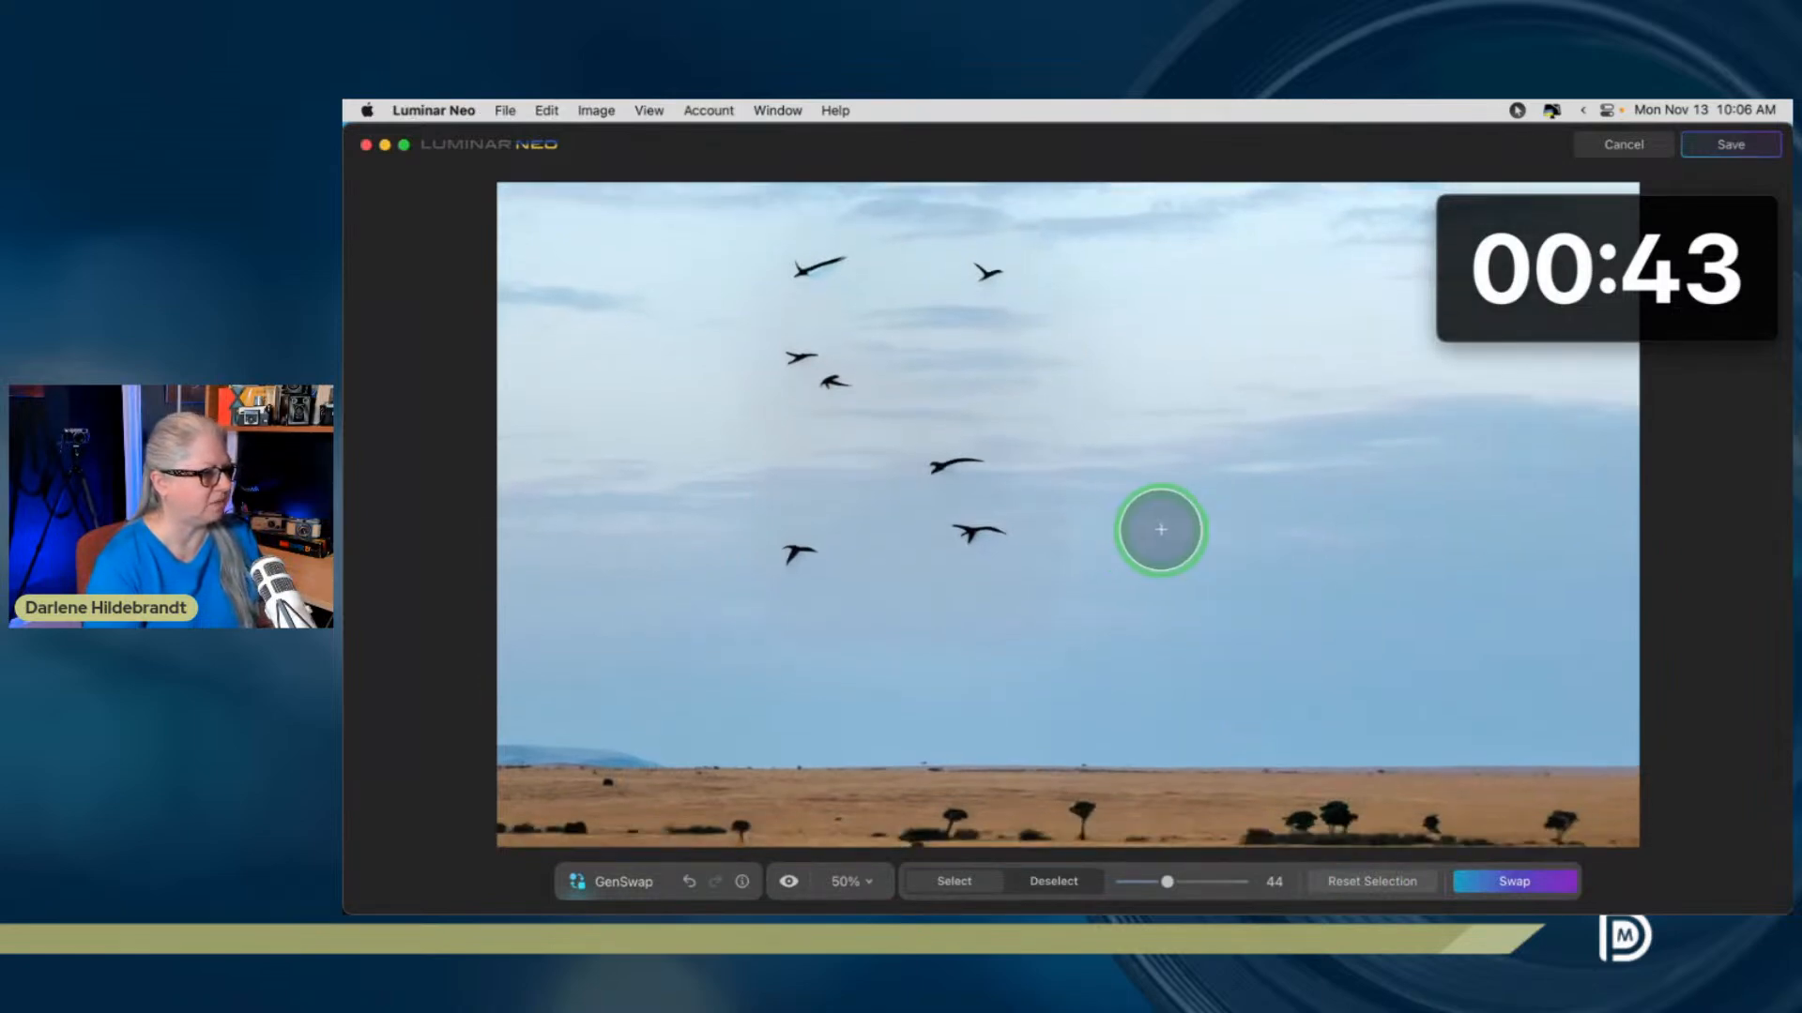
click(1186, 563)
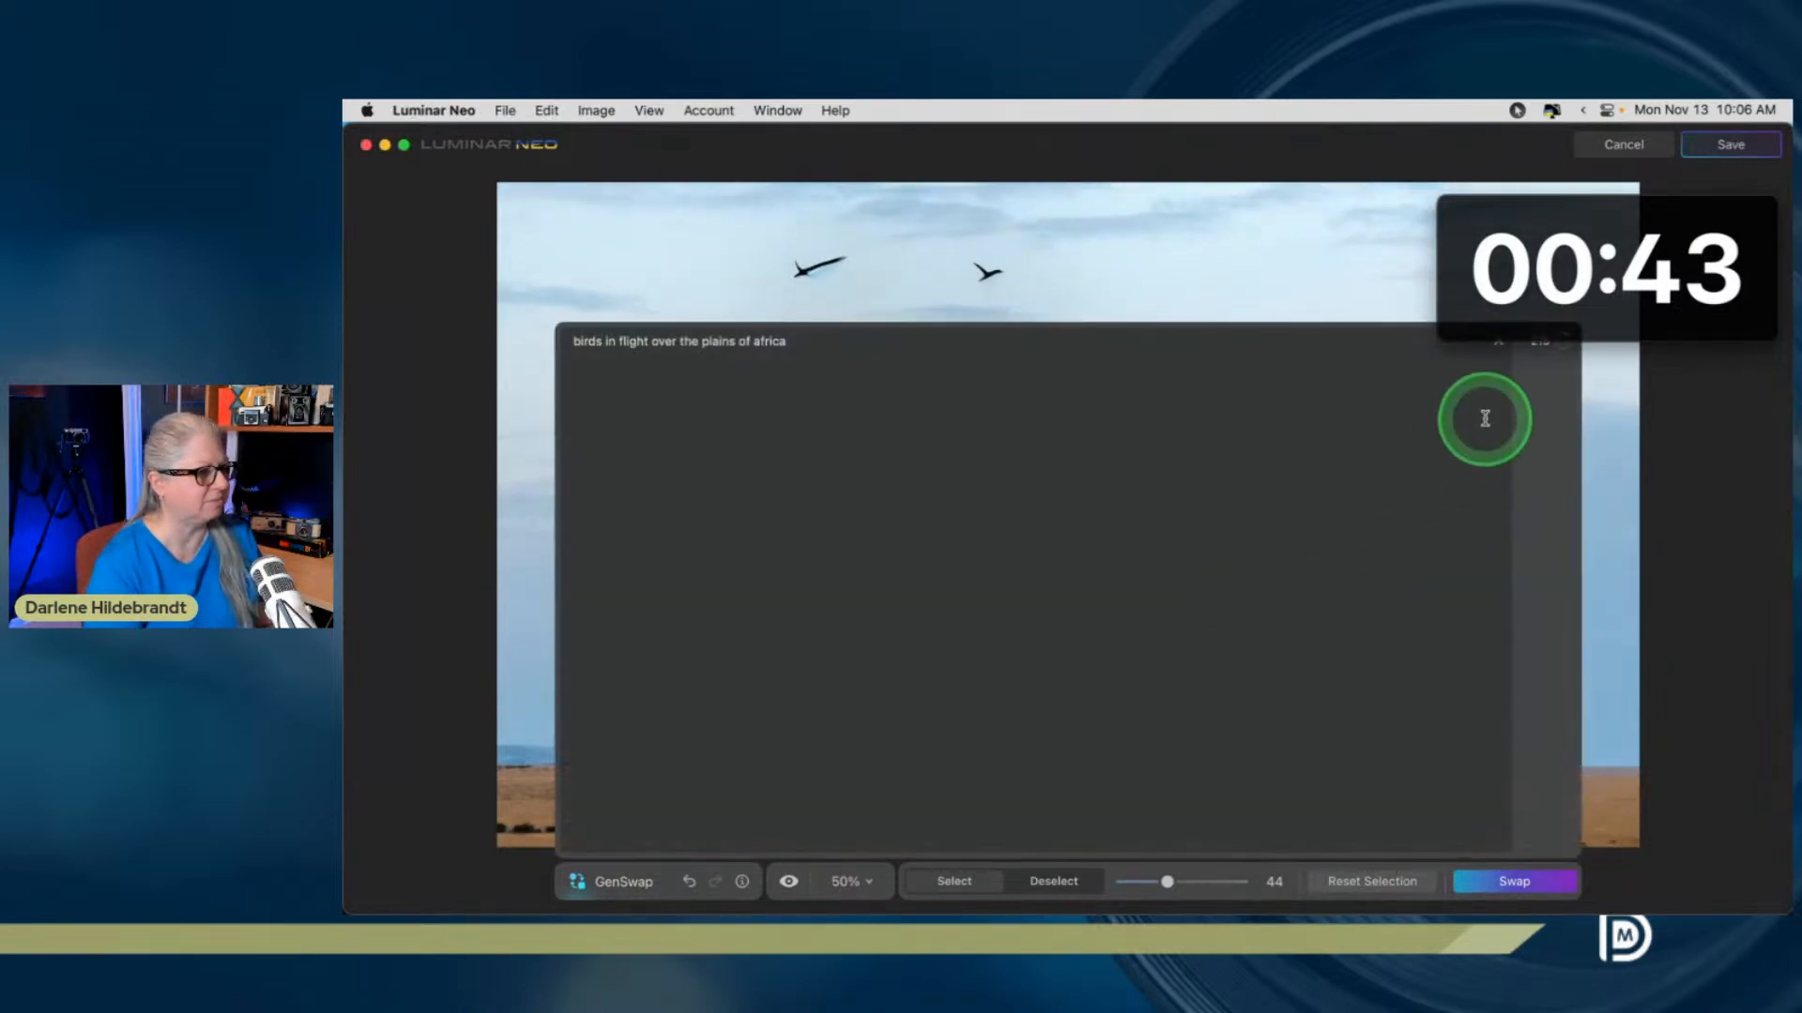
mouse_move(1527, 223)
drag(1564, 212, 1374, 148)
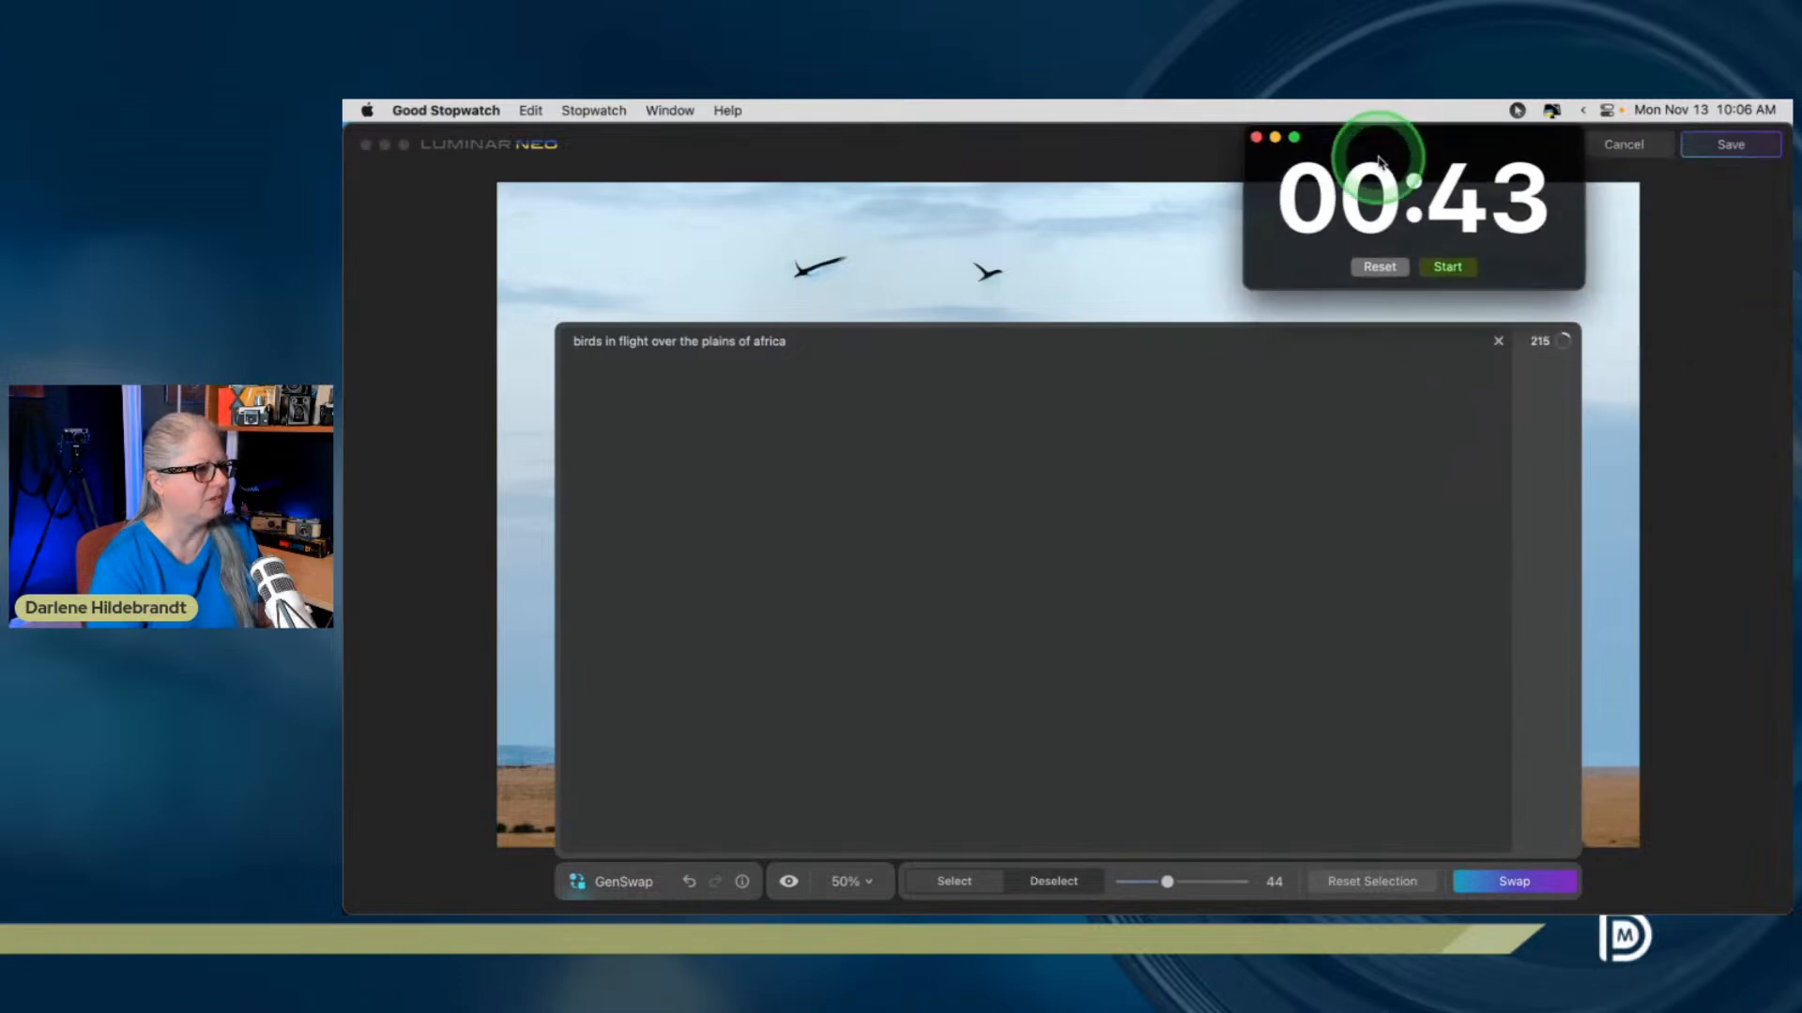
click(1499, 343)
Mask a broad horizontal band of open blue sky beside the birds, reaching the photo's edge
mouse_move(1198, 591)
mouse_down()
mouse_move(1446, 603)
mouse_move(1218, 637)
mouse_move(1426, 640)
mouse_up()
drag(1585, 635, 1484, 639)
drag(1455, 565, 1657, 565)
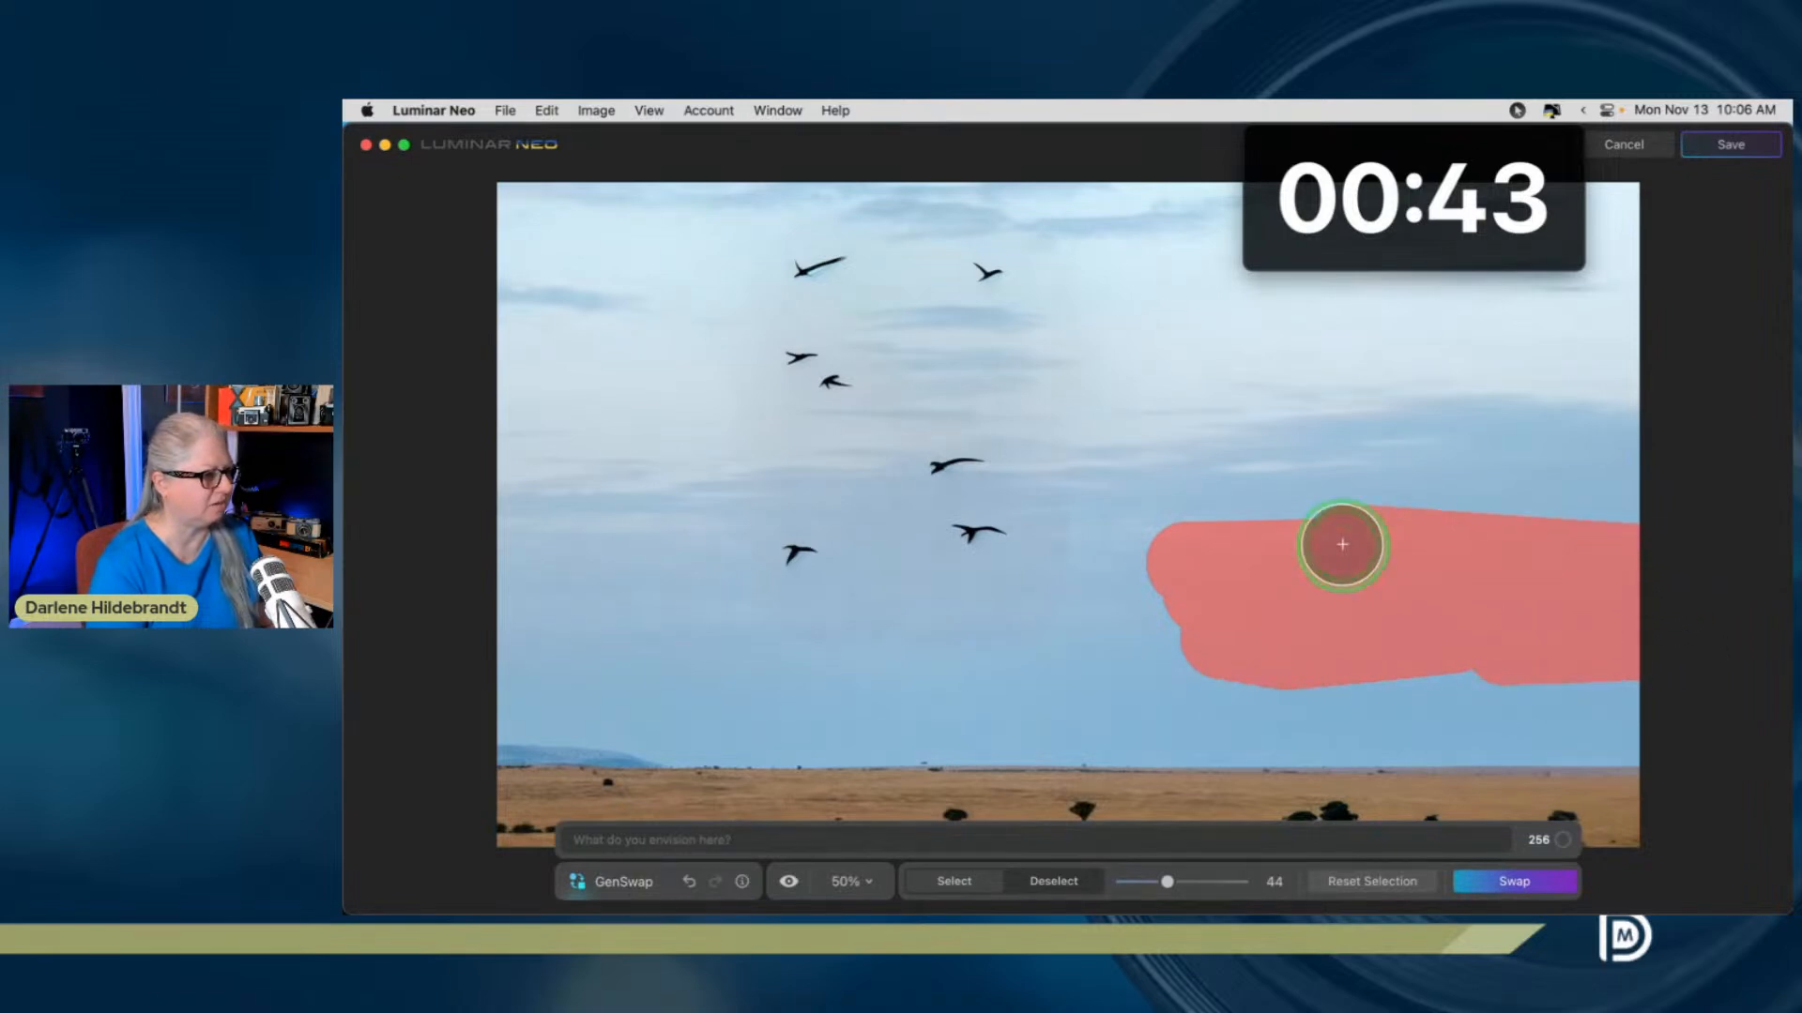
Swap the masked sky band using the prompt "whispy white clouds" and restart the stopwatch from zero
click(1131, 844)
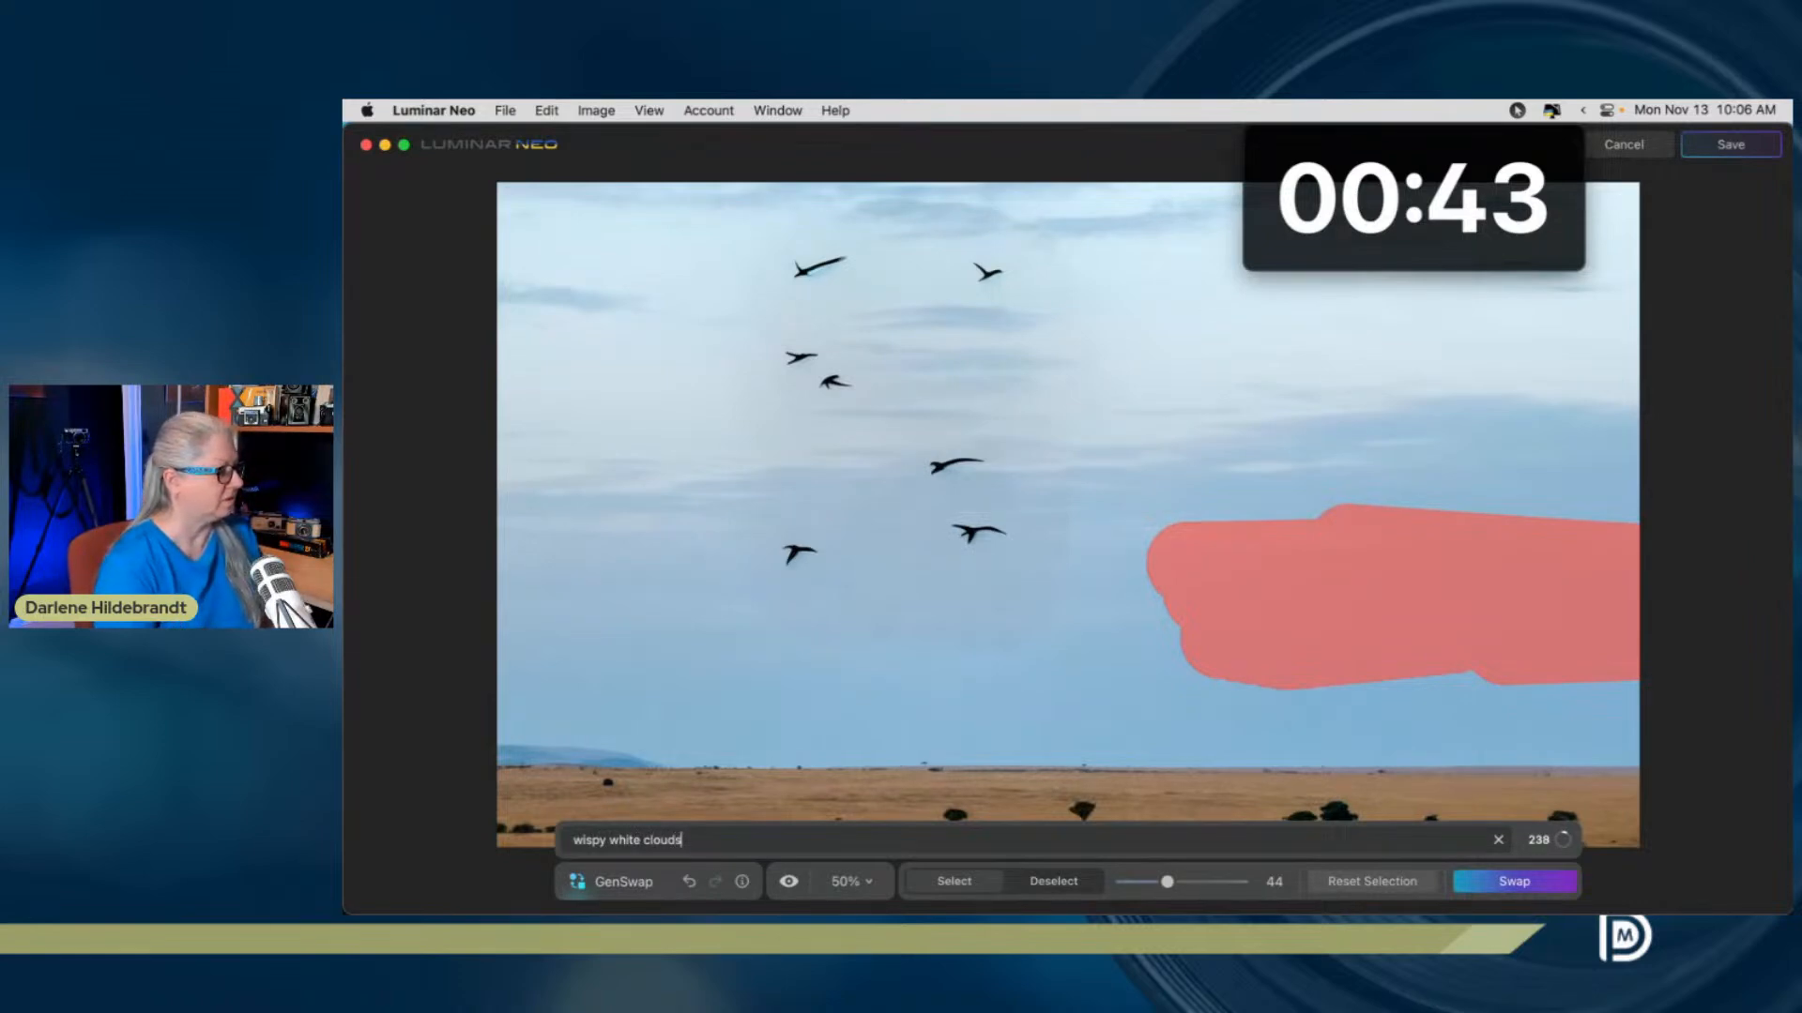
click(583, 841)
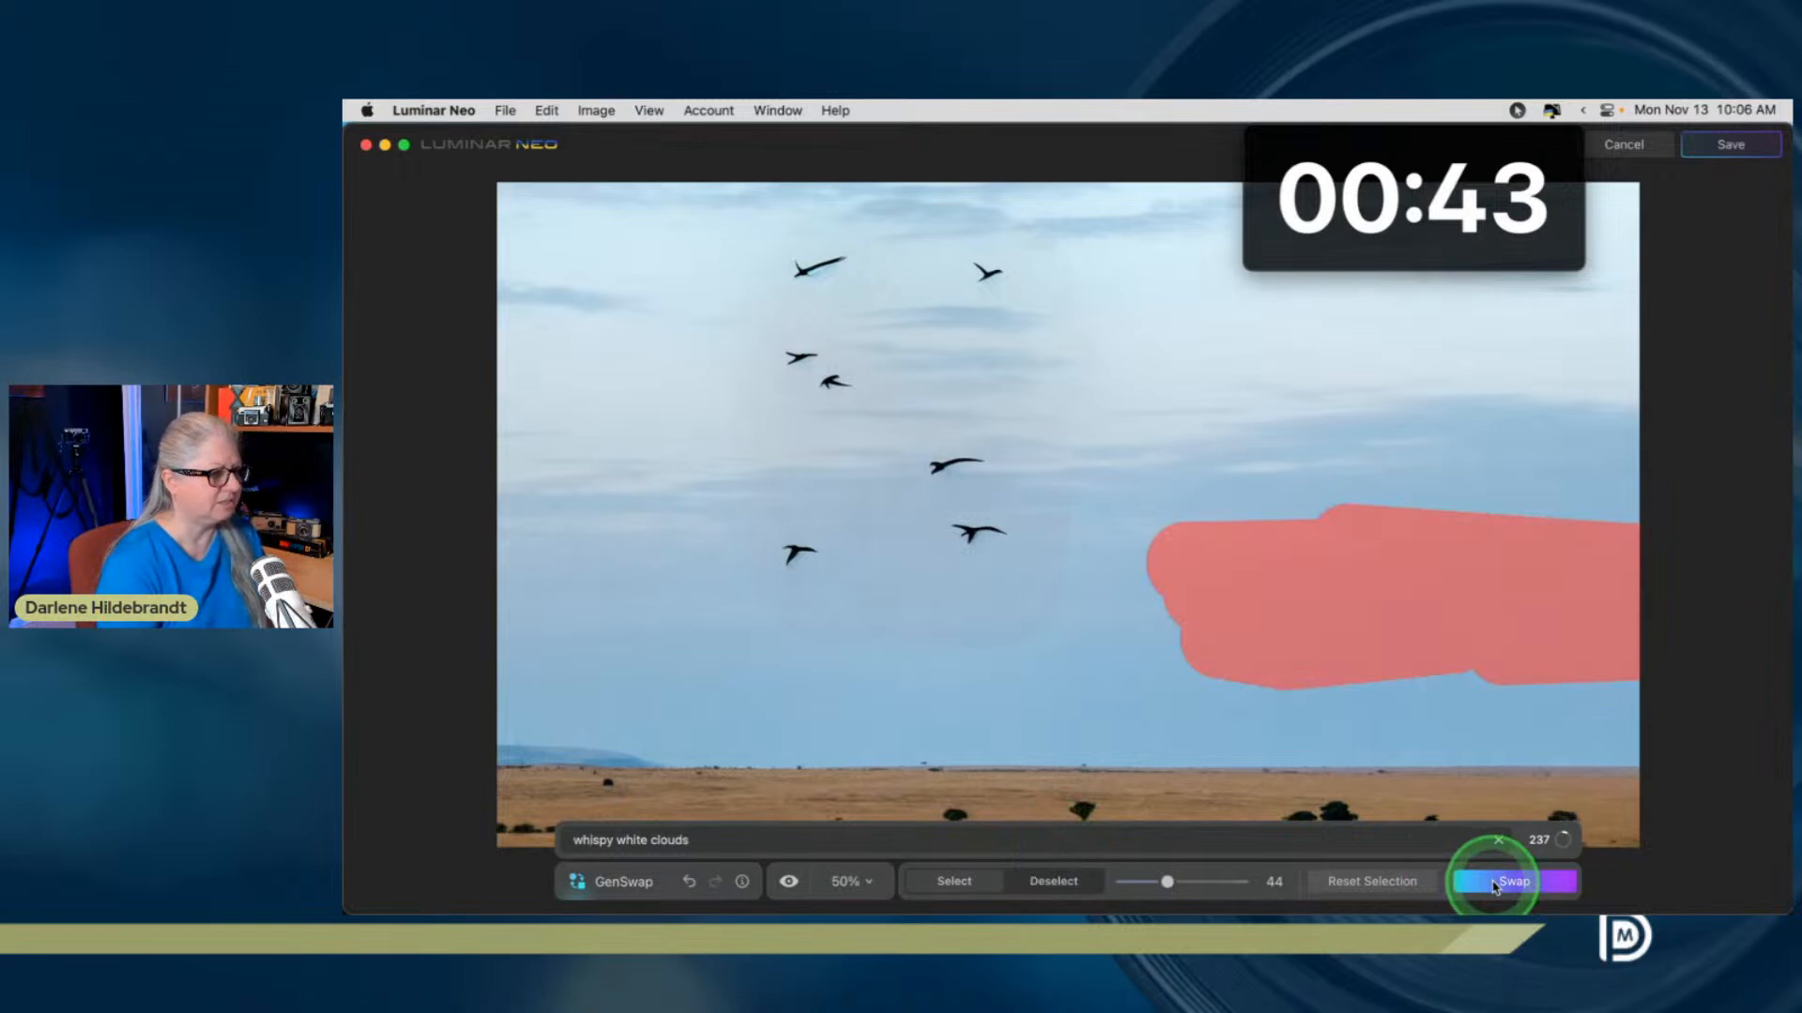
click(1495, 882)
click(1379, 266)
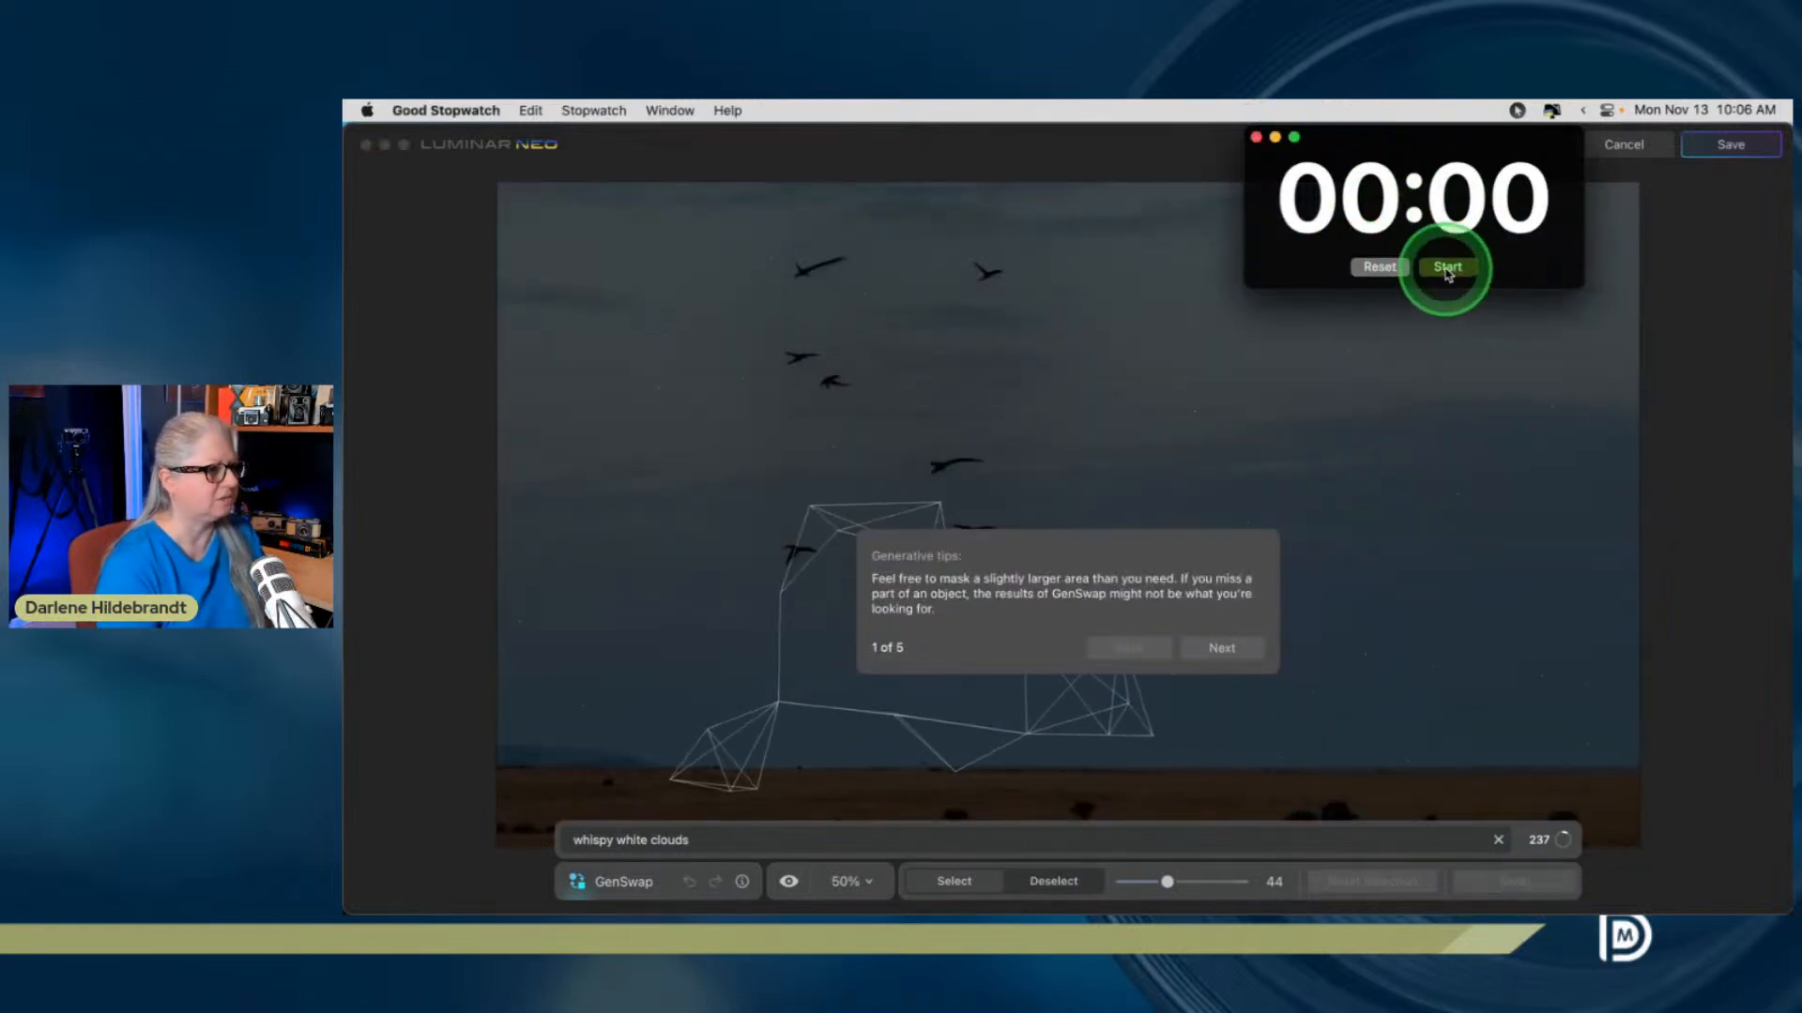
click(1446, 267)
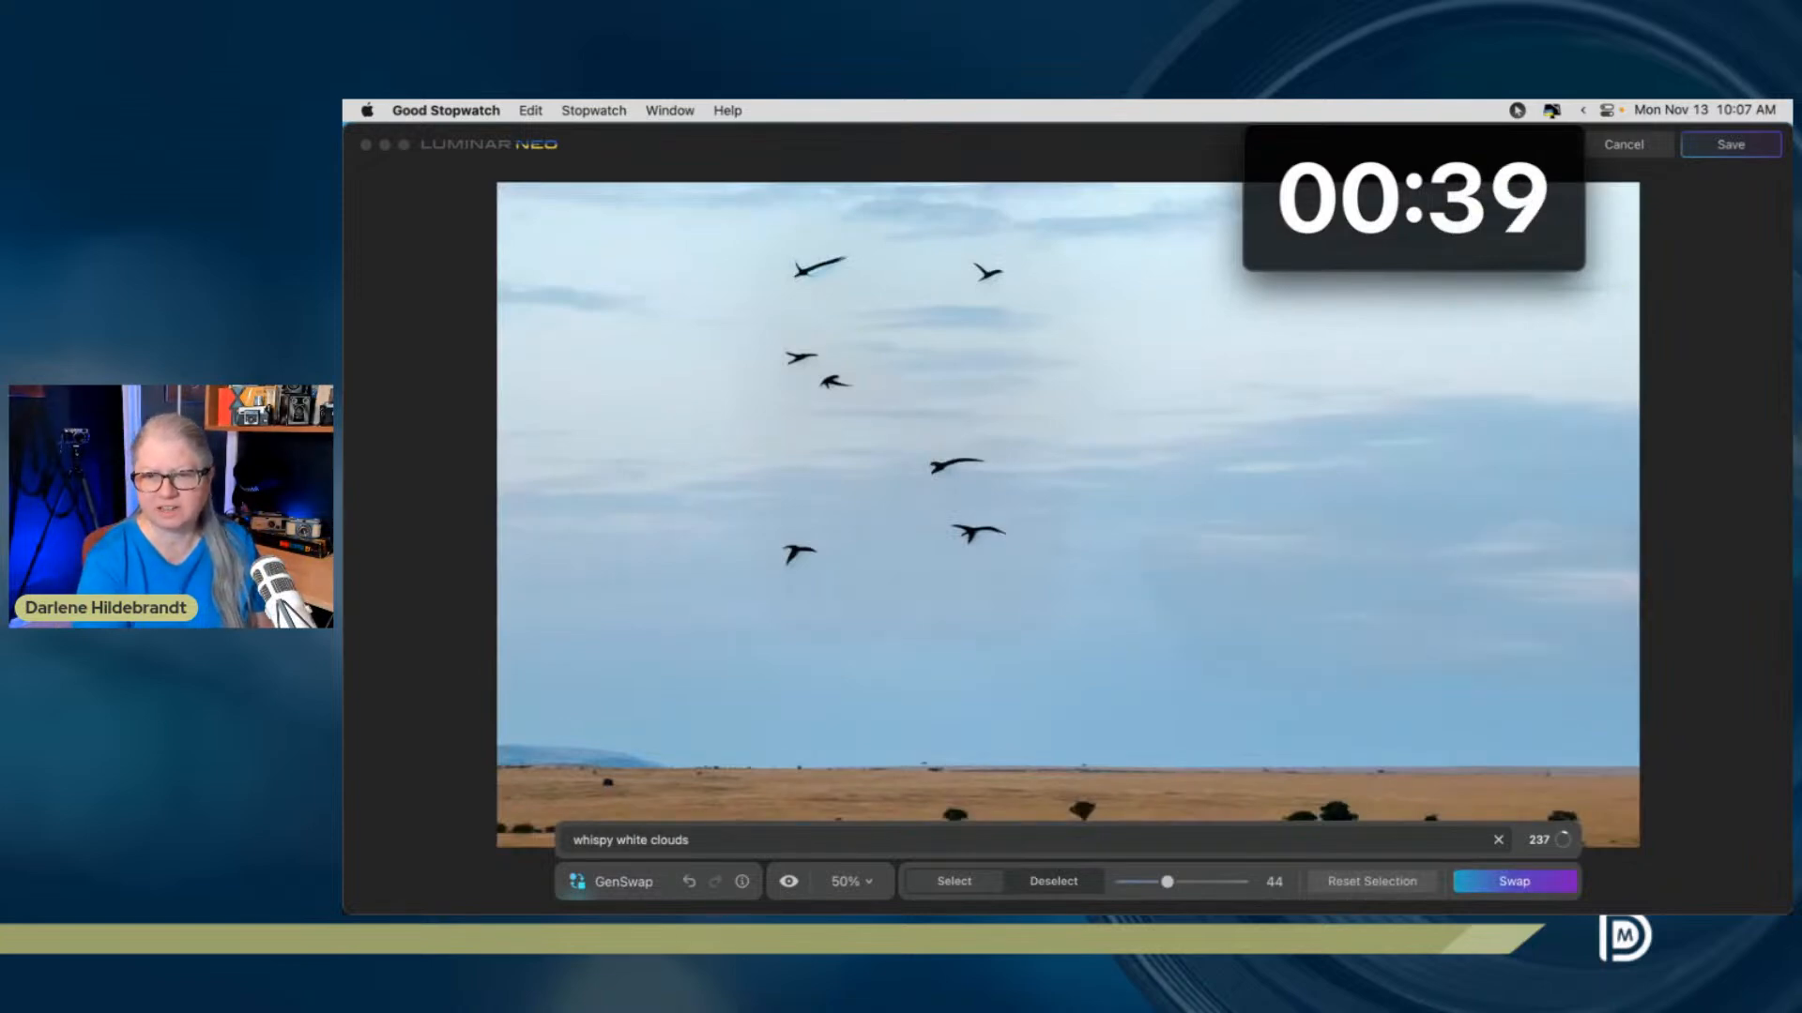
Compare the generated clouds and birds with the original photo, and stop the stopwatch
drag(1595, 553, 1277, 668)
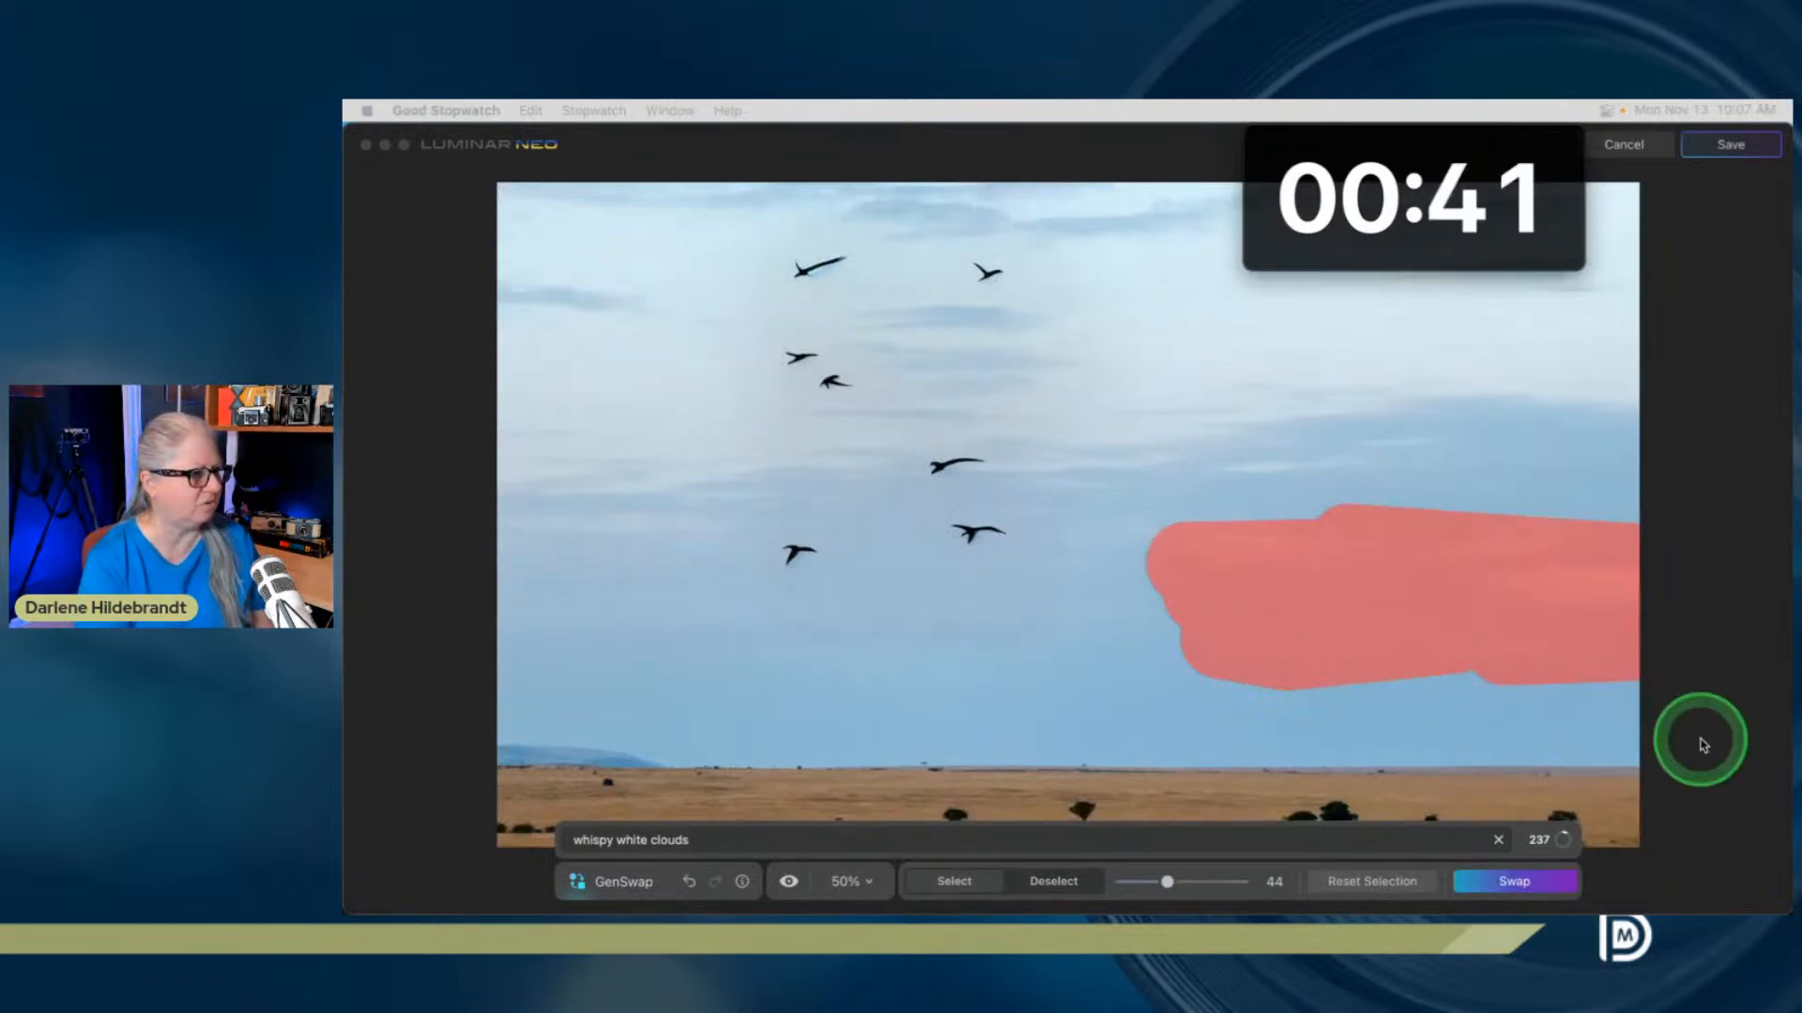
click(785, 881)
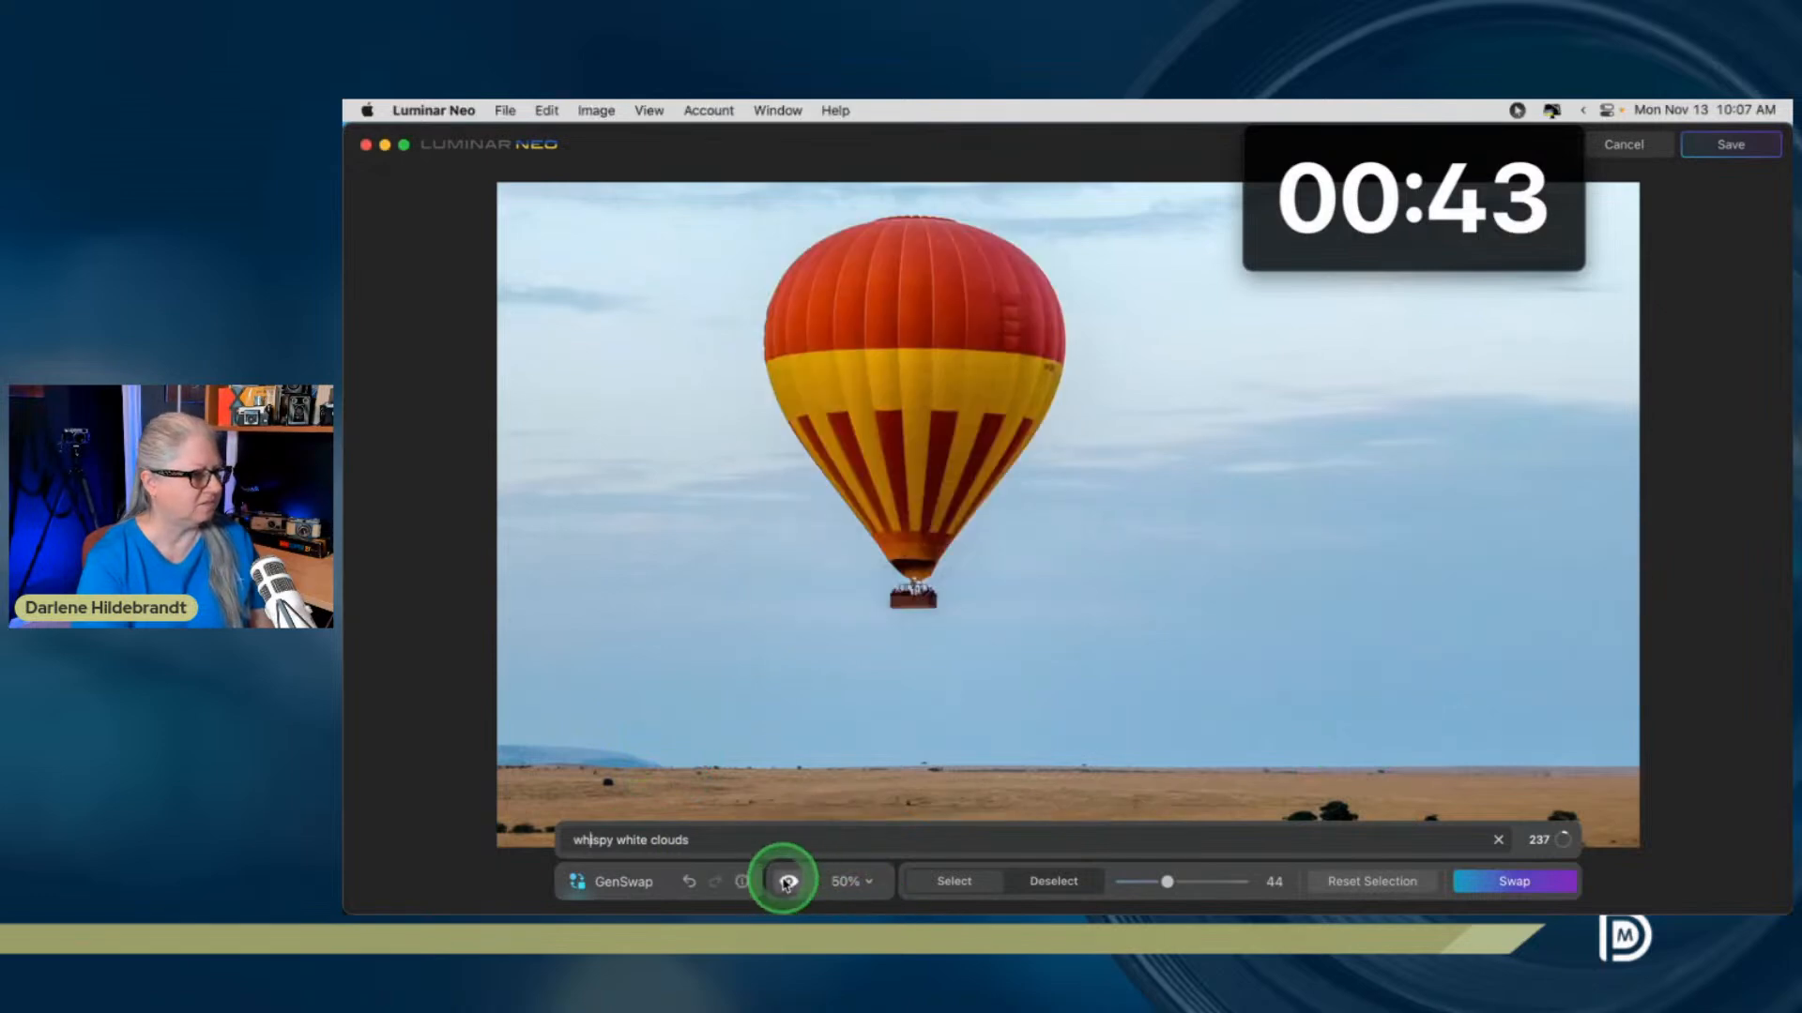
click(786, 882)
click(787, 882)
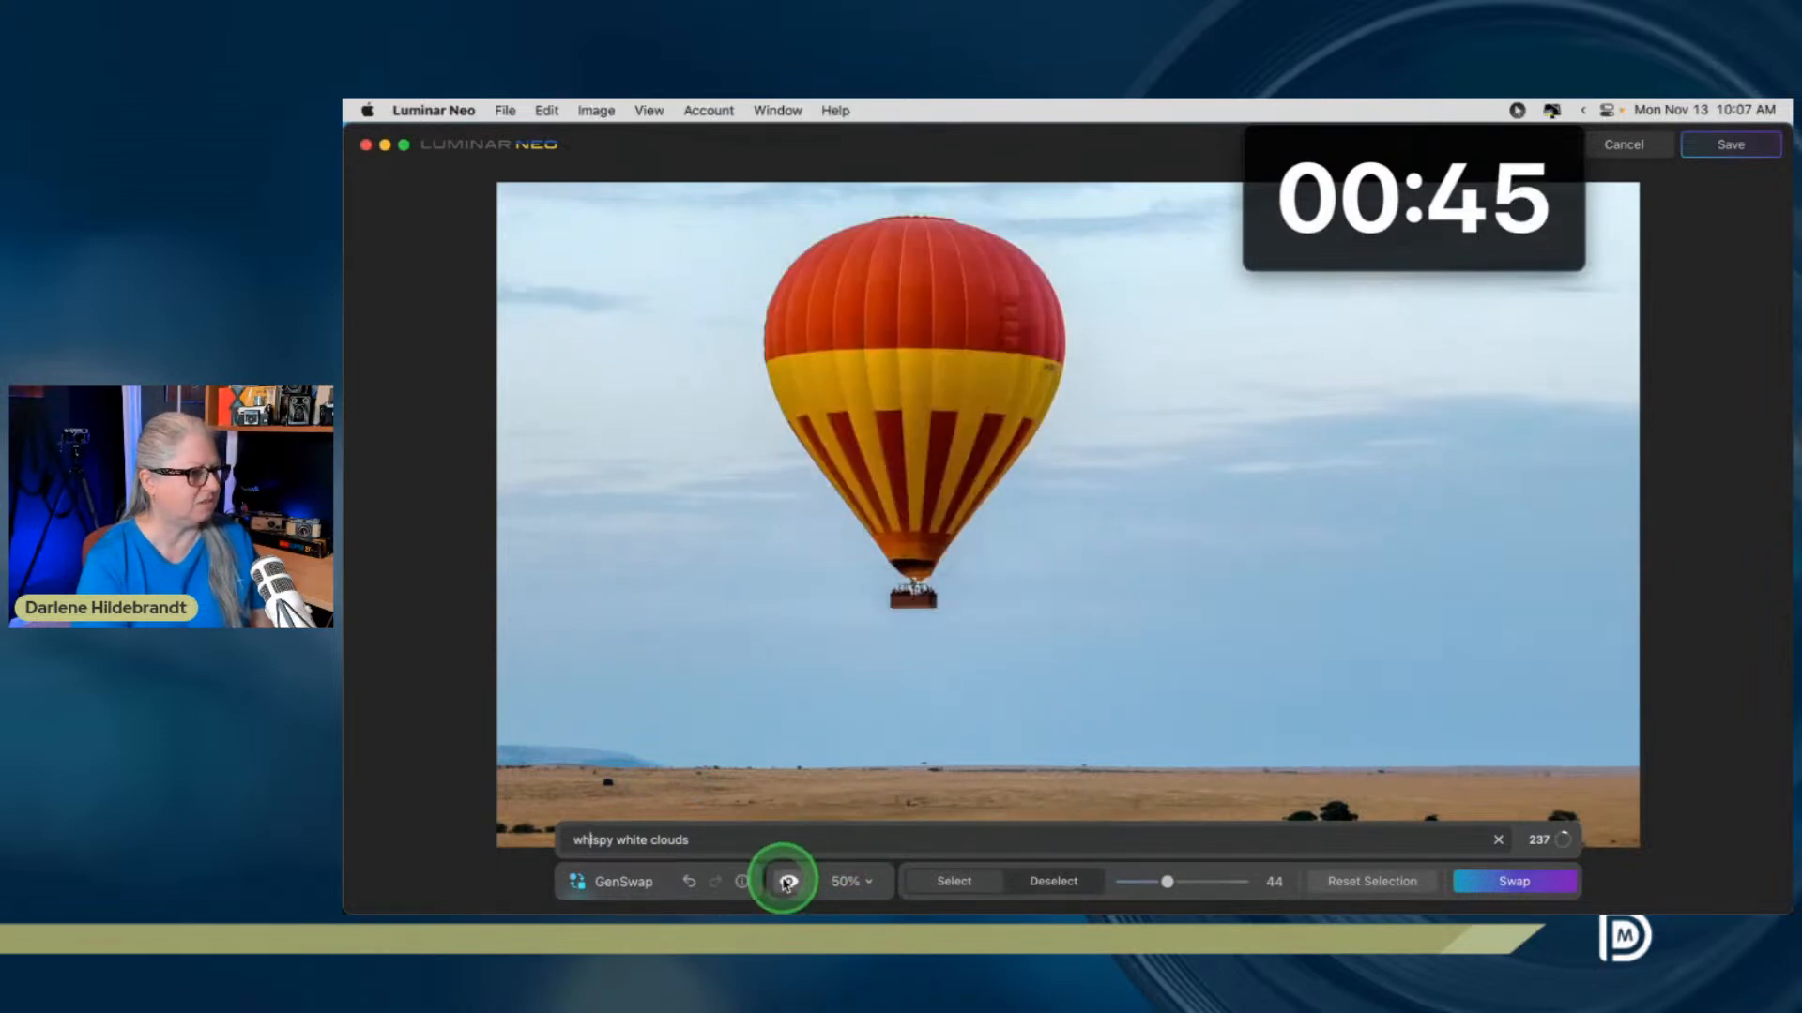
click(1404, 268)
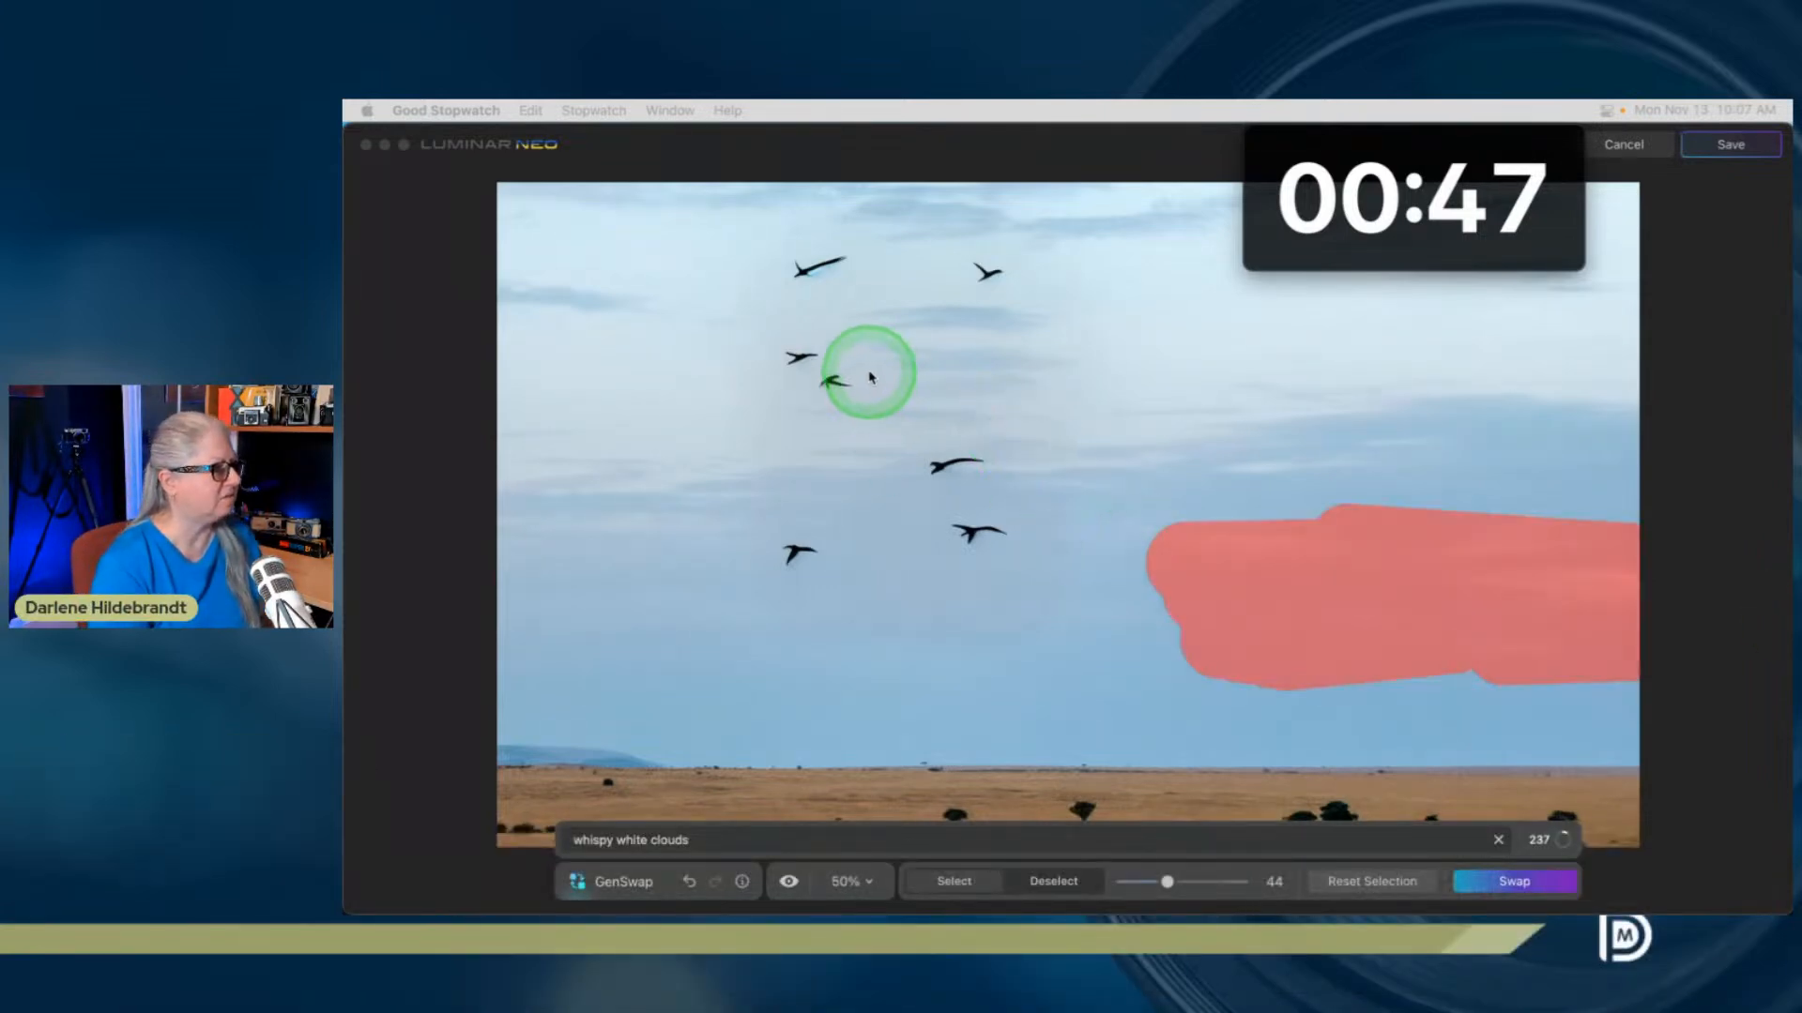
Reset the cloud selection and prompt, and mask the whole flock of birds with the surrounding sky
click(1343, 884)
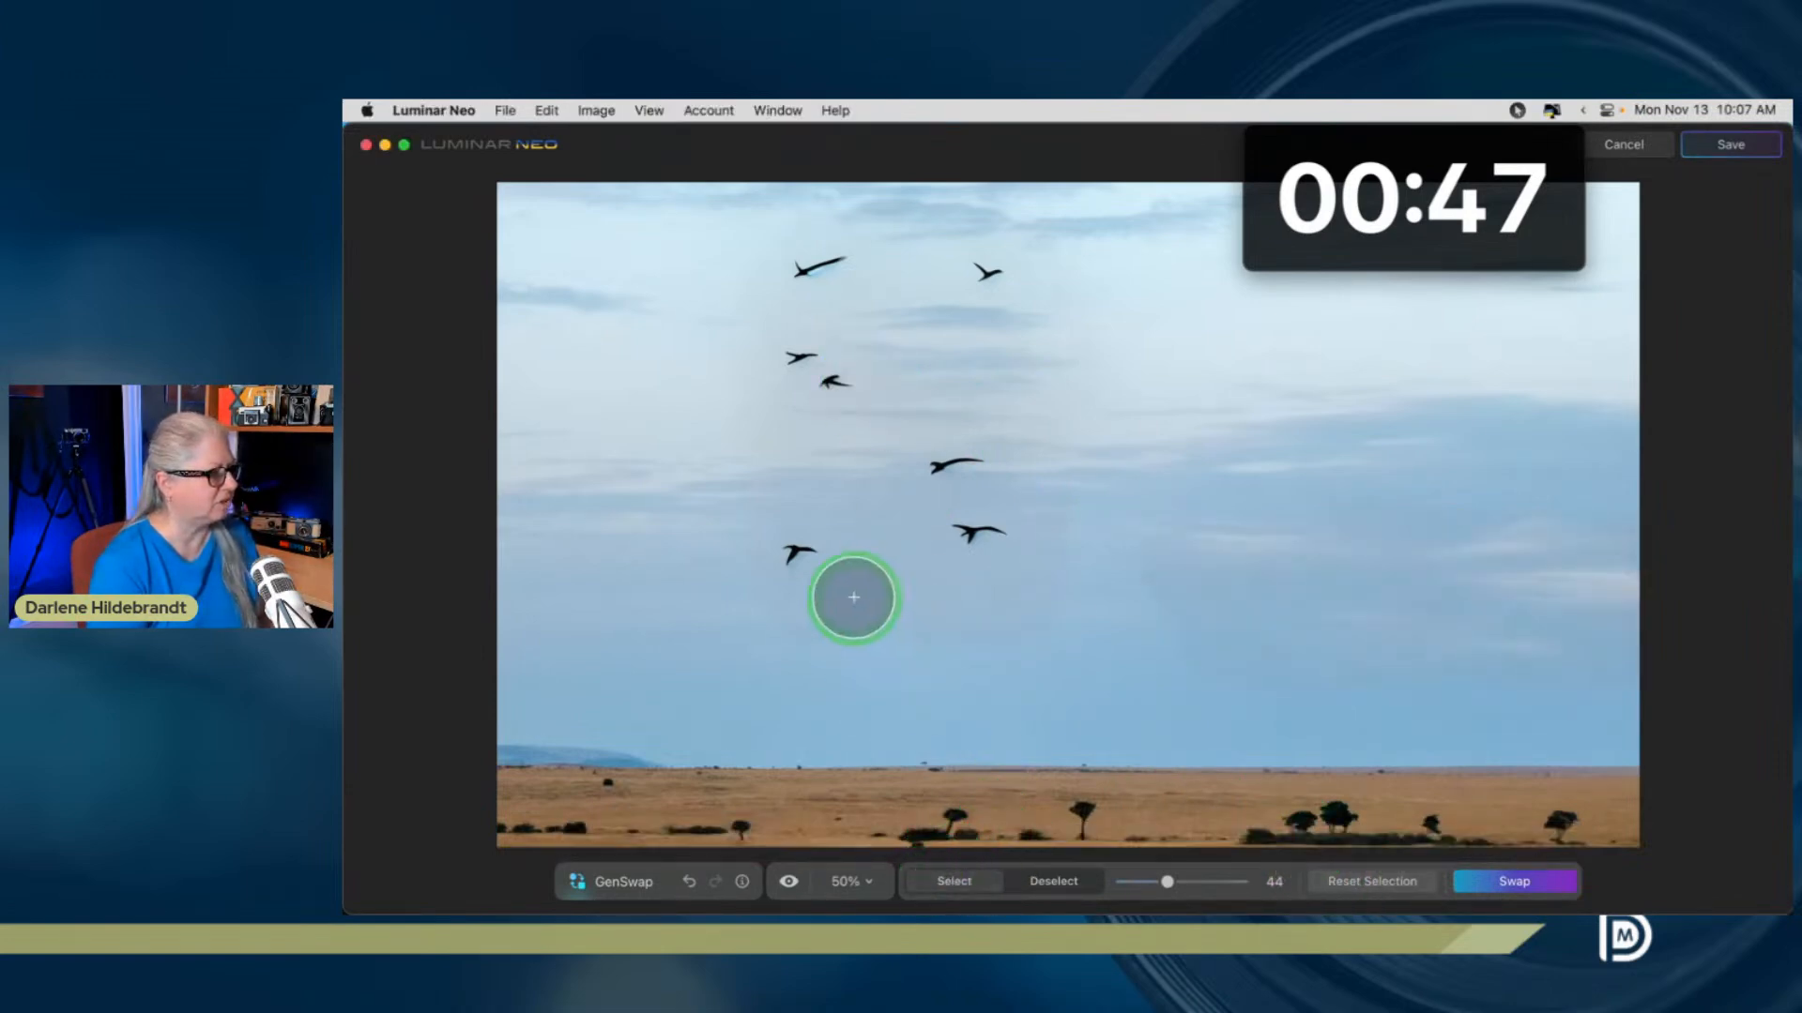
mouse_move(773, 566)
mouse_down()
mouse_move(778, 271)
mouse_move(815, 243)
mouse_move(837, 256)
mouse_move(873, 233)
mouse_move(982, 233)
mouse_move(1012, 257)
mouse_move(1032, 324)
mouse_up()
click(1498, 598)
mouse_move(1051, 475)
mouse_down()
mouse_move(1040, 592)
mouse_move(997, 619)
mouse_move(800, 605)
mouse_move(924, 556)
mouse_move(962, 493)
mouse_move(943, 281)
mouse_move(1004, 498)
mouse_move(987, 554)
mouse_move(970, 448)
mouse_move(885, 302)
mouse_move(885, 521)
mouse_move(835, 291)
mouse_move(833, 525)
mouse_move(830, 363)
mouse_move(810, 594)
mouse_move(772, 612)
mouse_move(718, 556)
mouse_move(737, 379)
mouse_move(708, 297)
mouse_move(725, 283)
mouse_move(670, 473)
mouse_move(668, 390)
mouse_move(672, 479)
mouse_up()
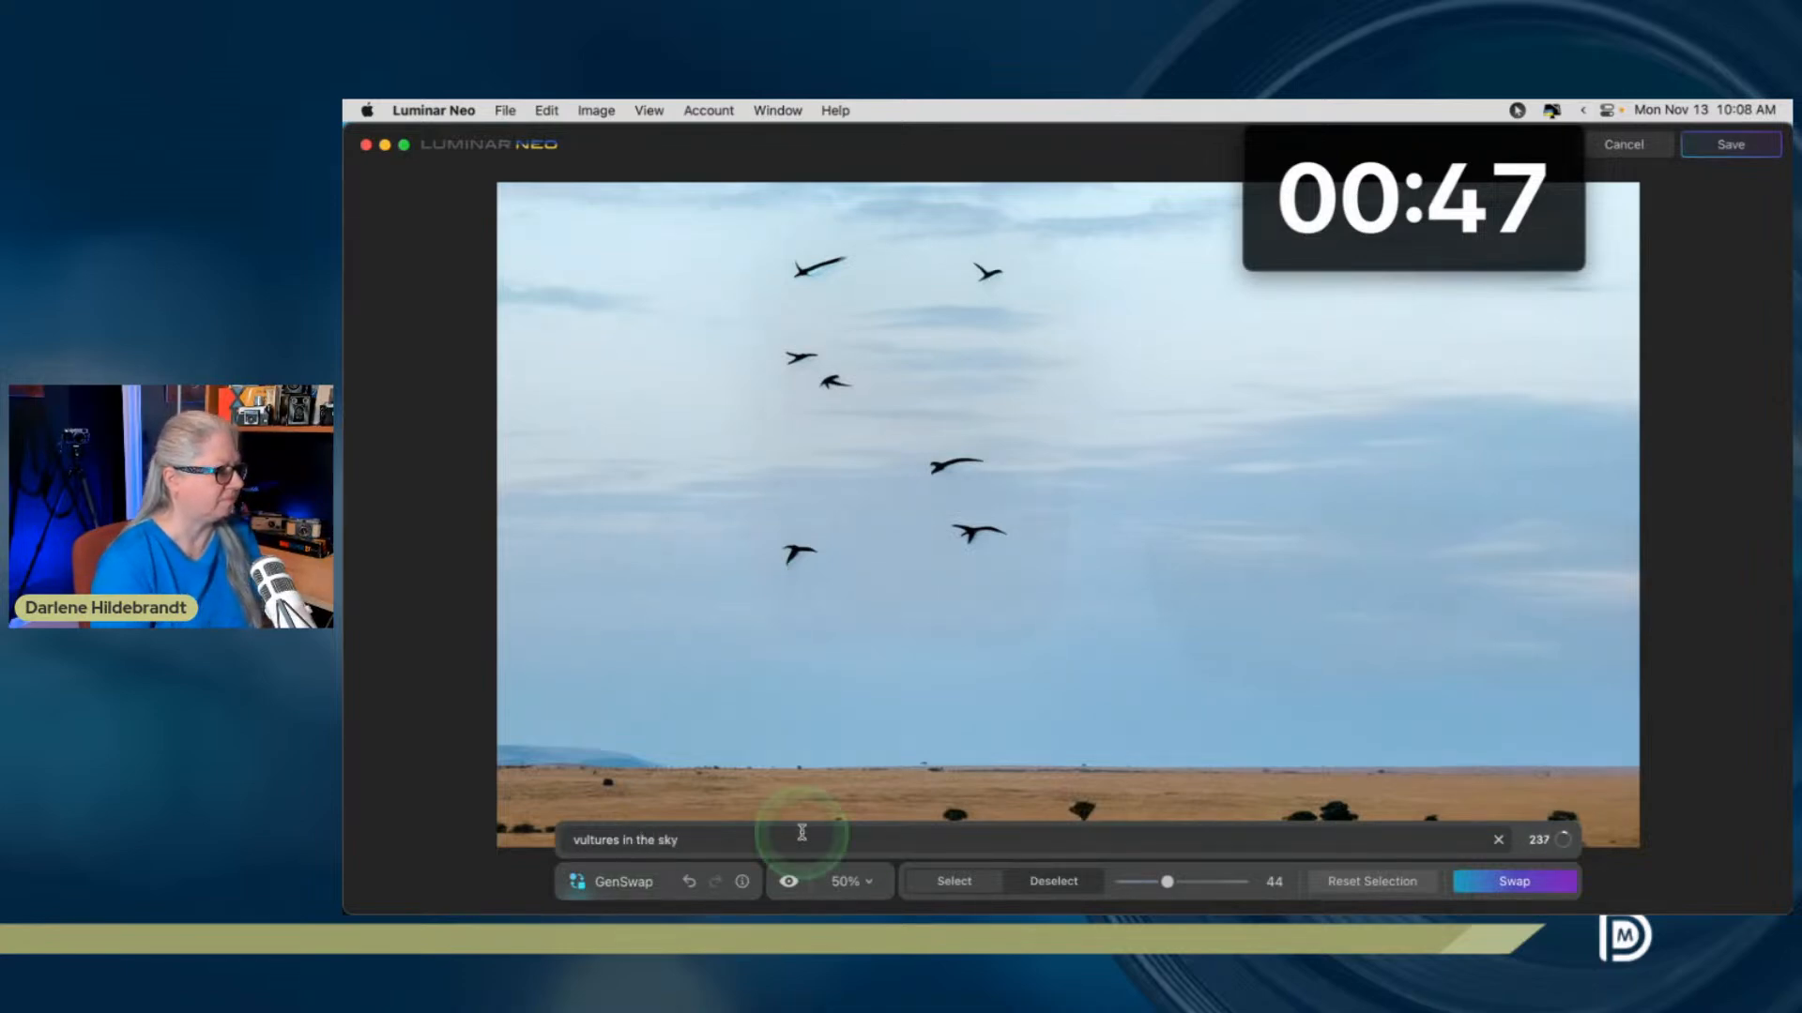
Try swapping the masked birds using the prompt "flock vultures in the sky" and restart the stopwatch from zero
click(1506, 883)
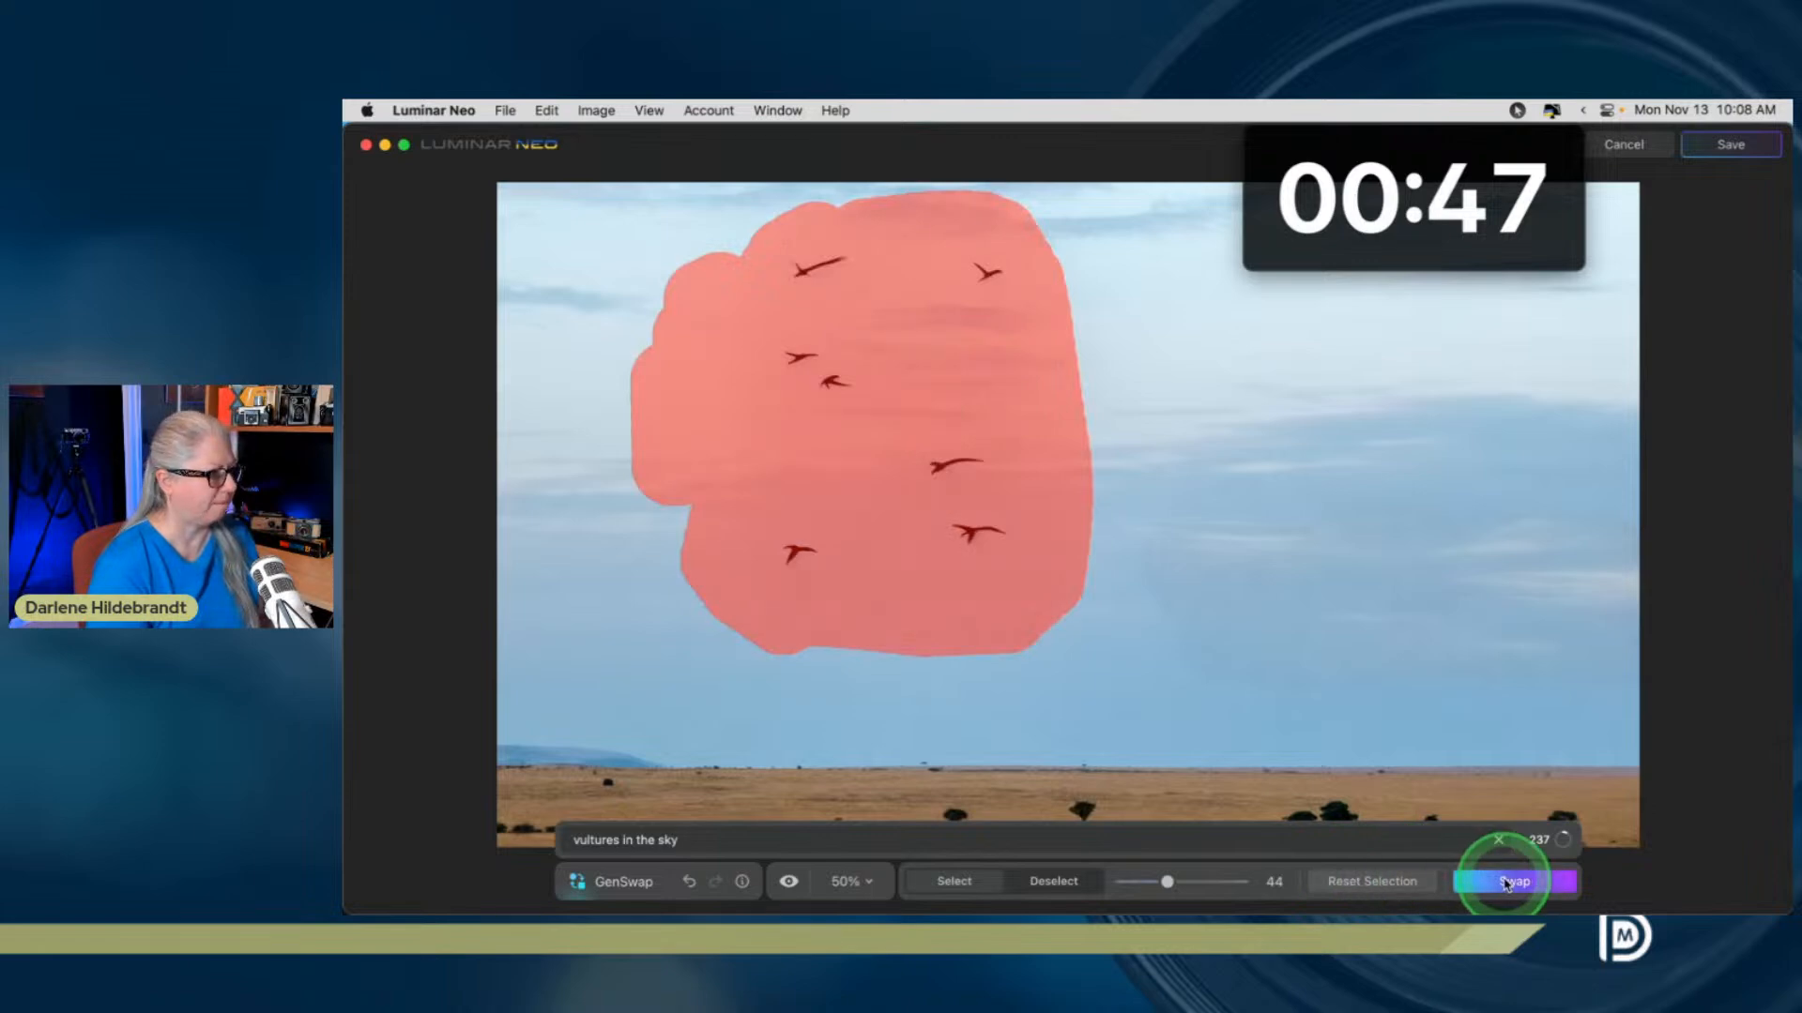
click(574, 840)
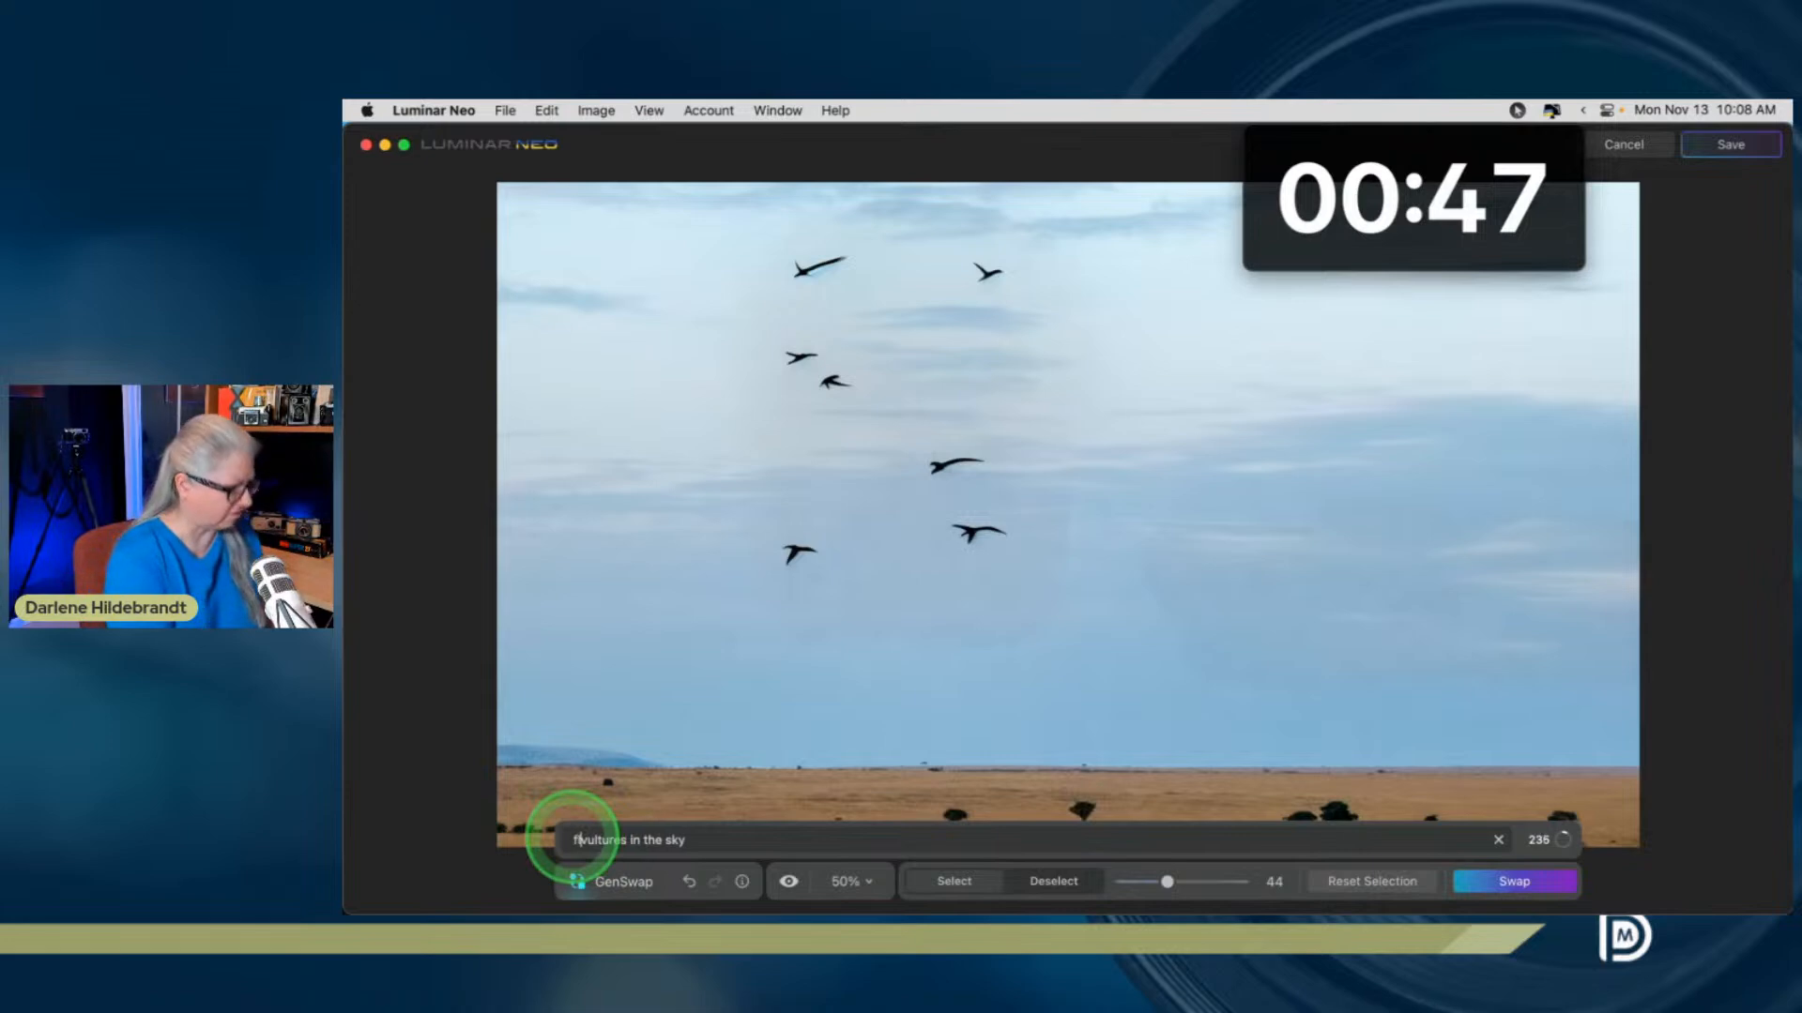
click(1492, 881)
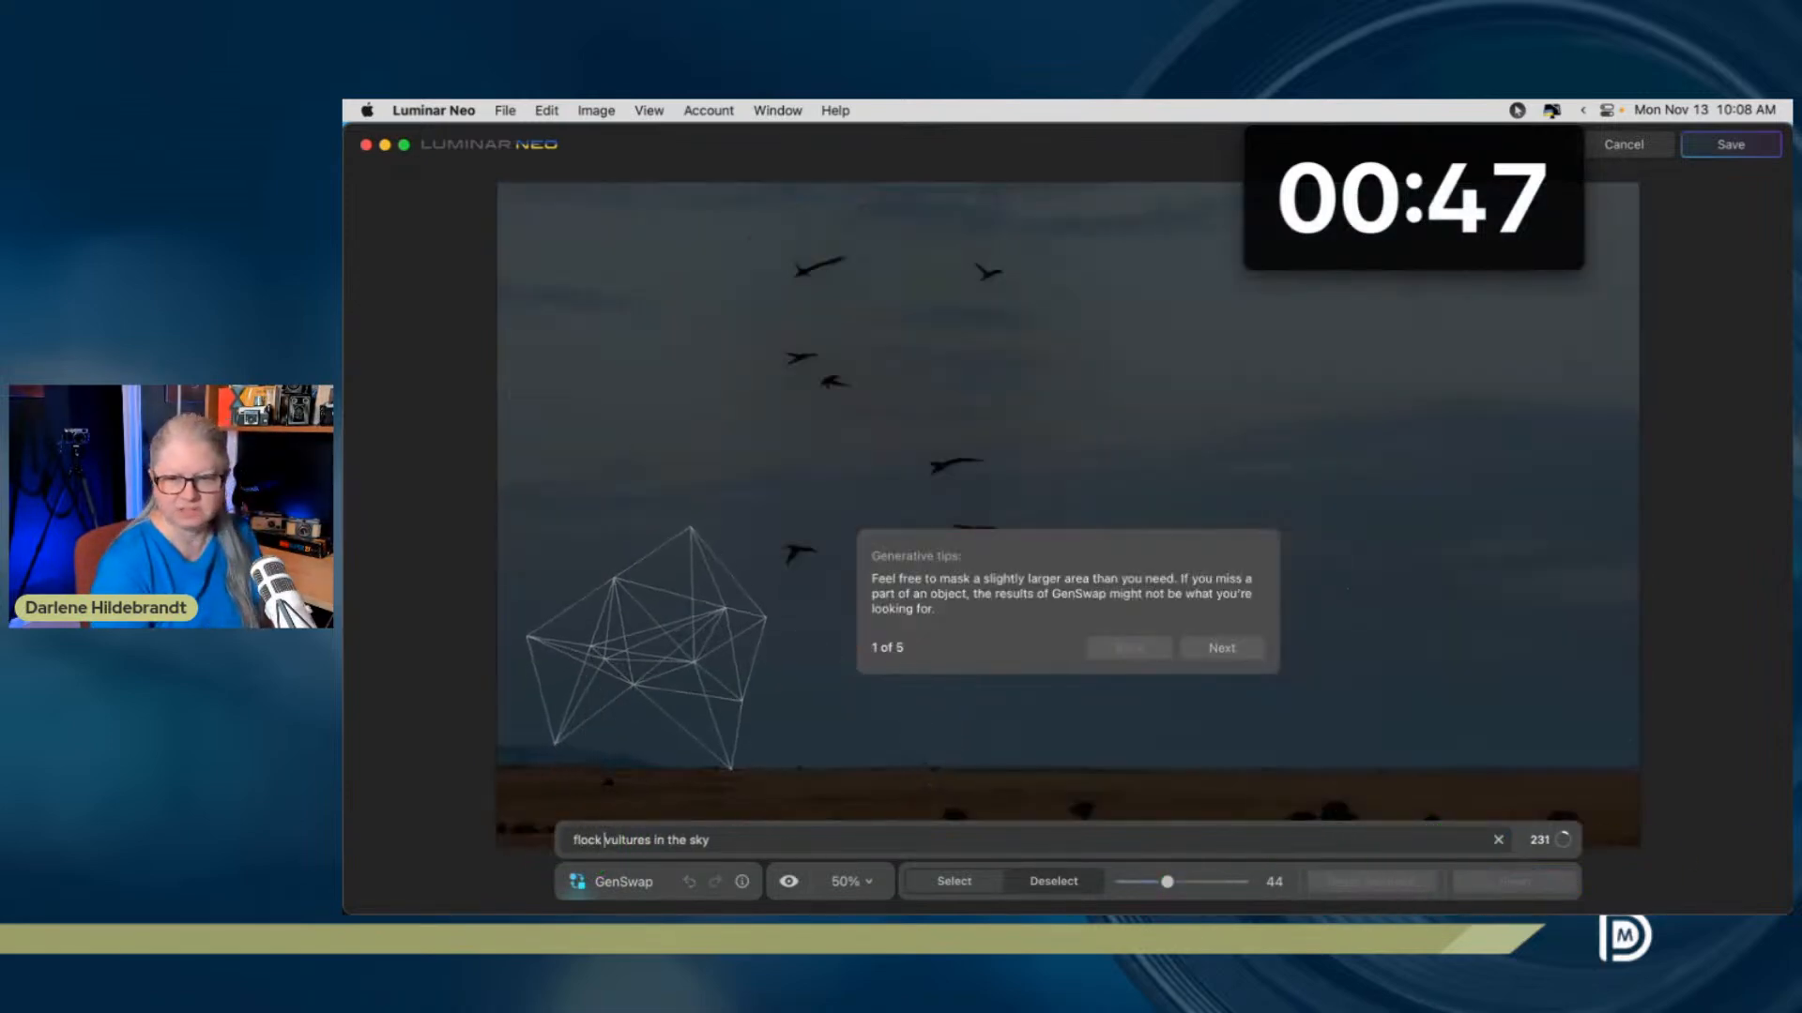
click(1473, 191)
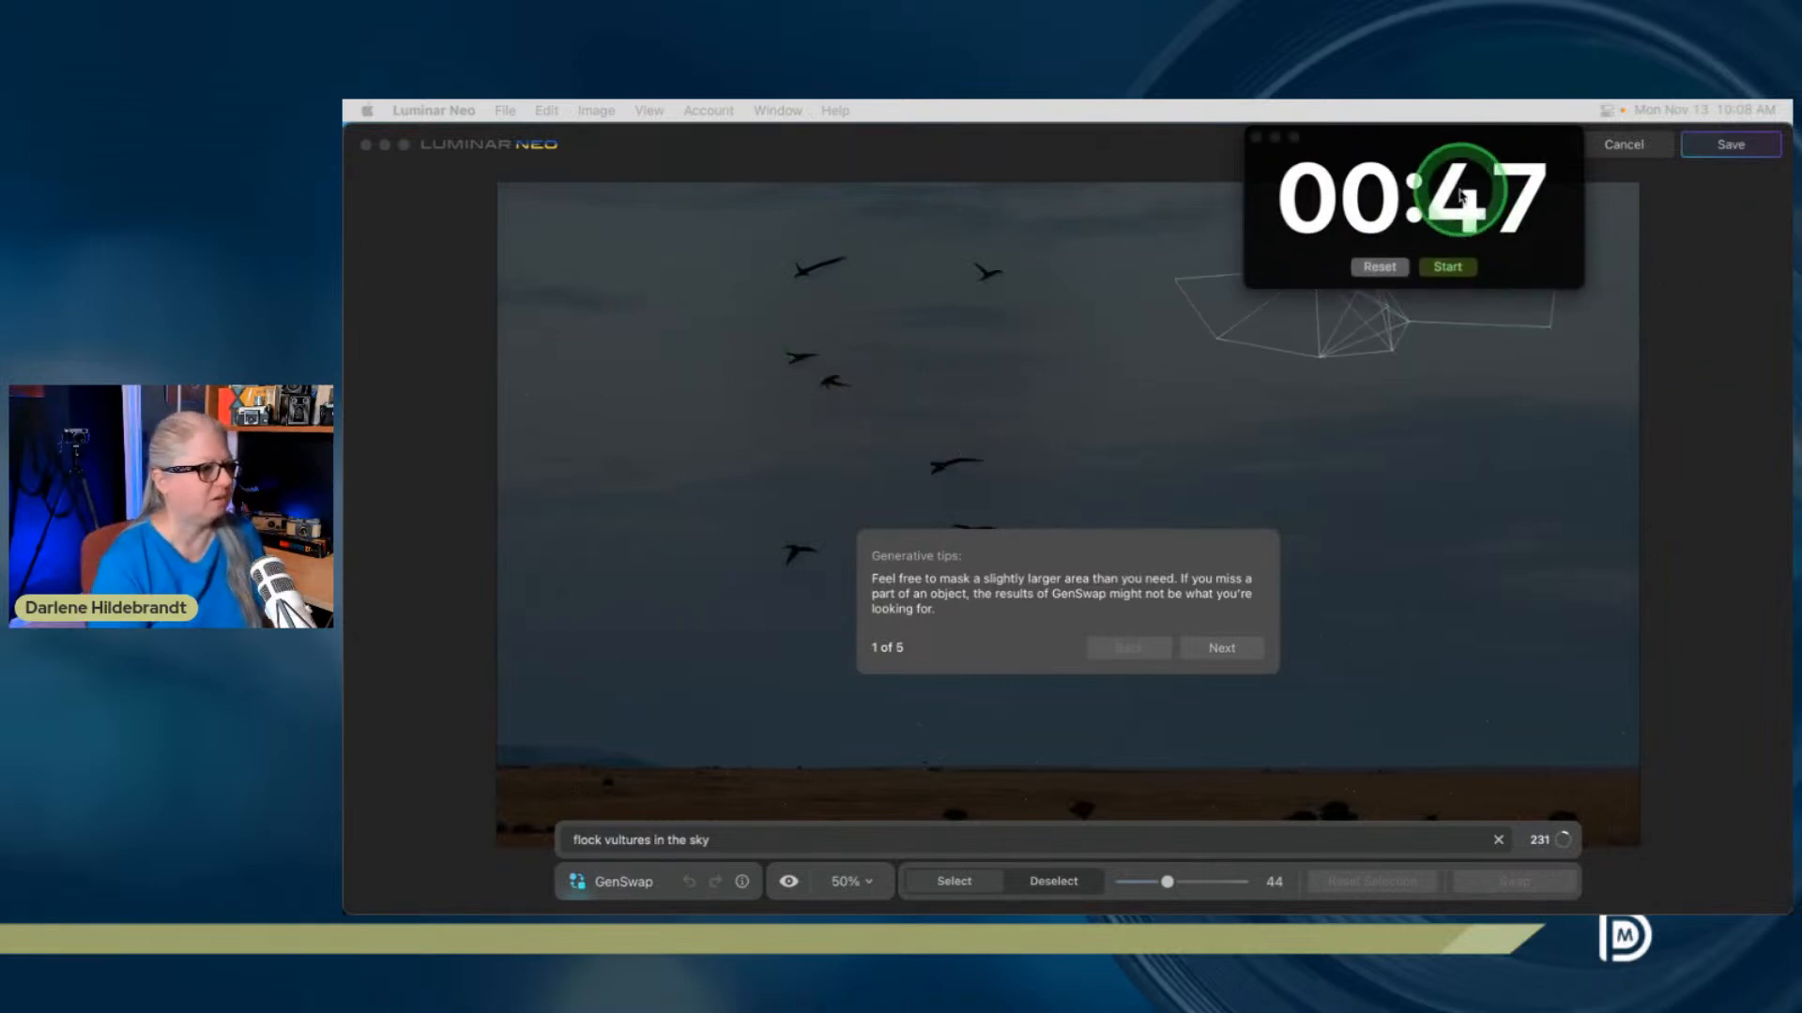
click(1379, 268)
click(1442, 271)
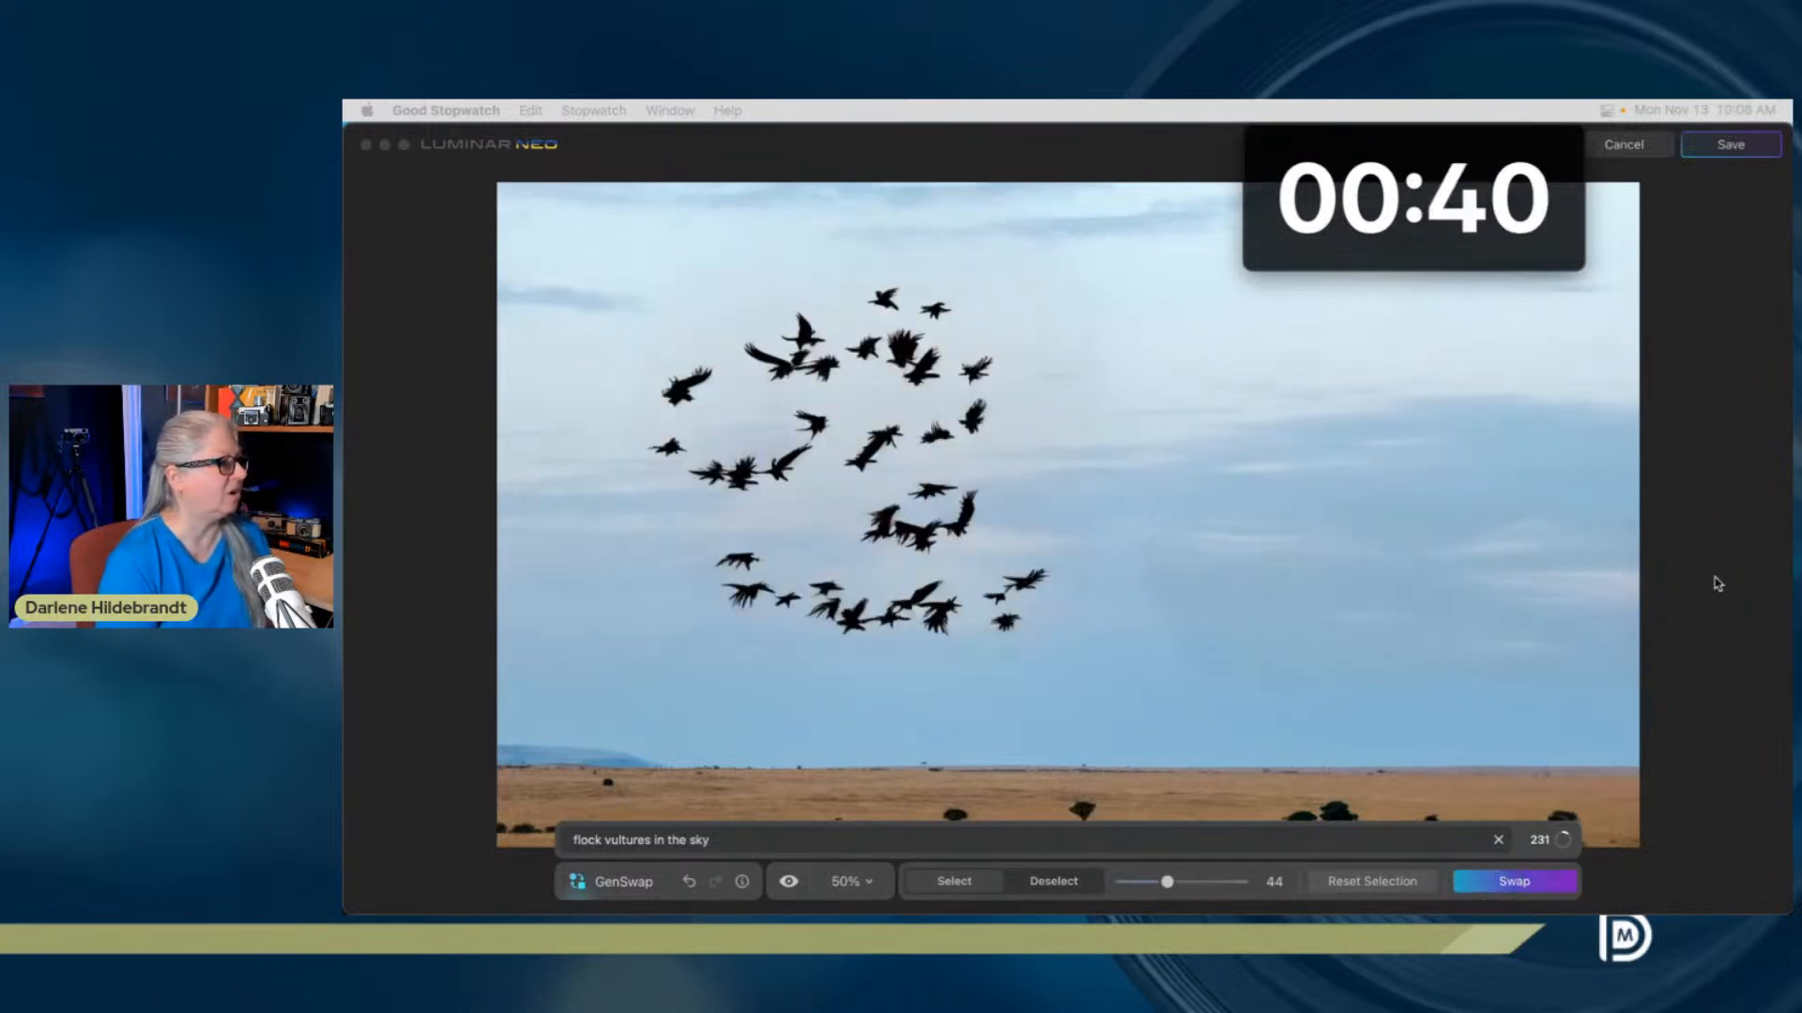
Try another swap of the masked bird area using the prompt "vultures in a circle in flight"
click(642, 842)
click(603, 838)
key(BackSpace)
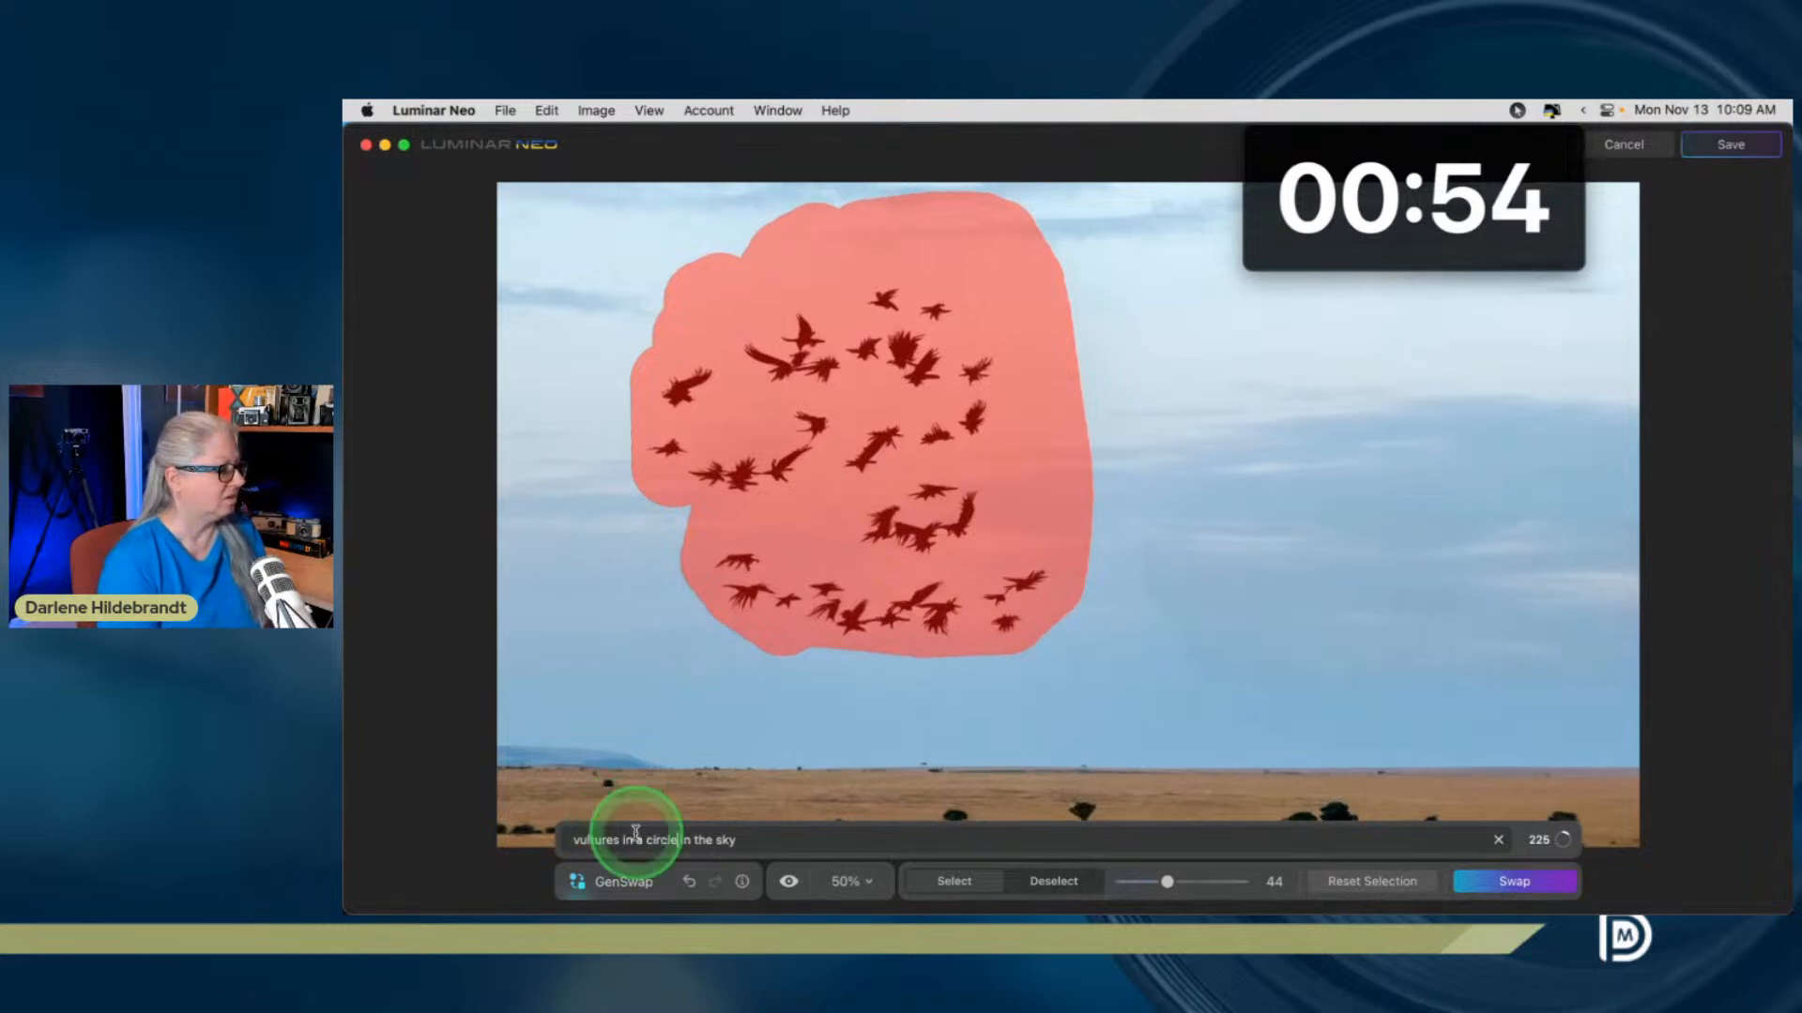
drag(735, 840, 678, 838)
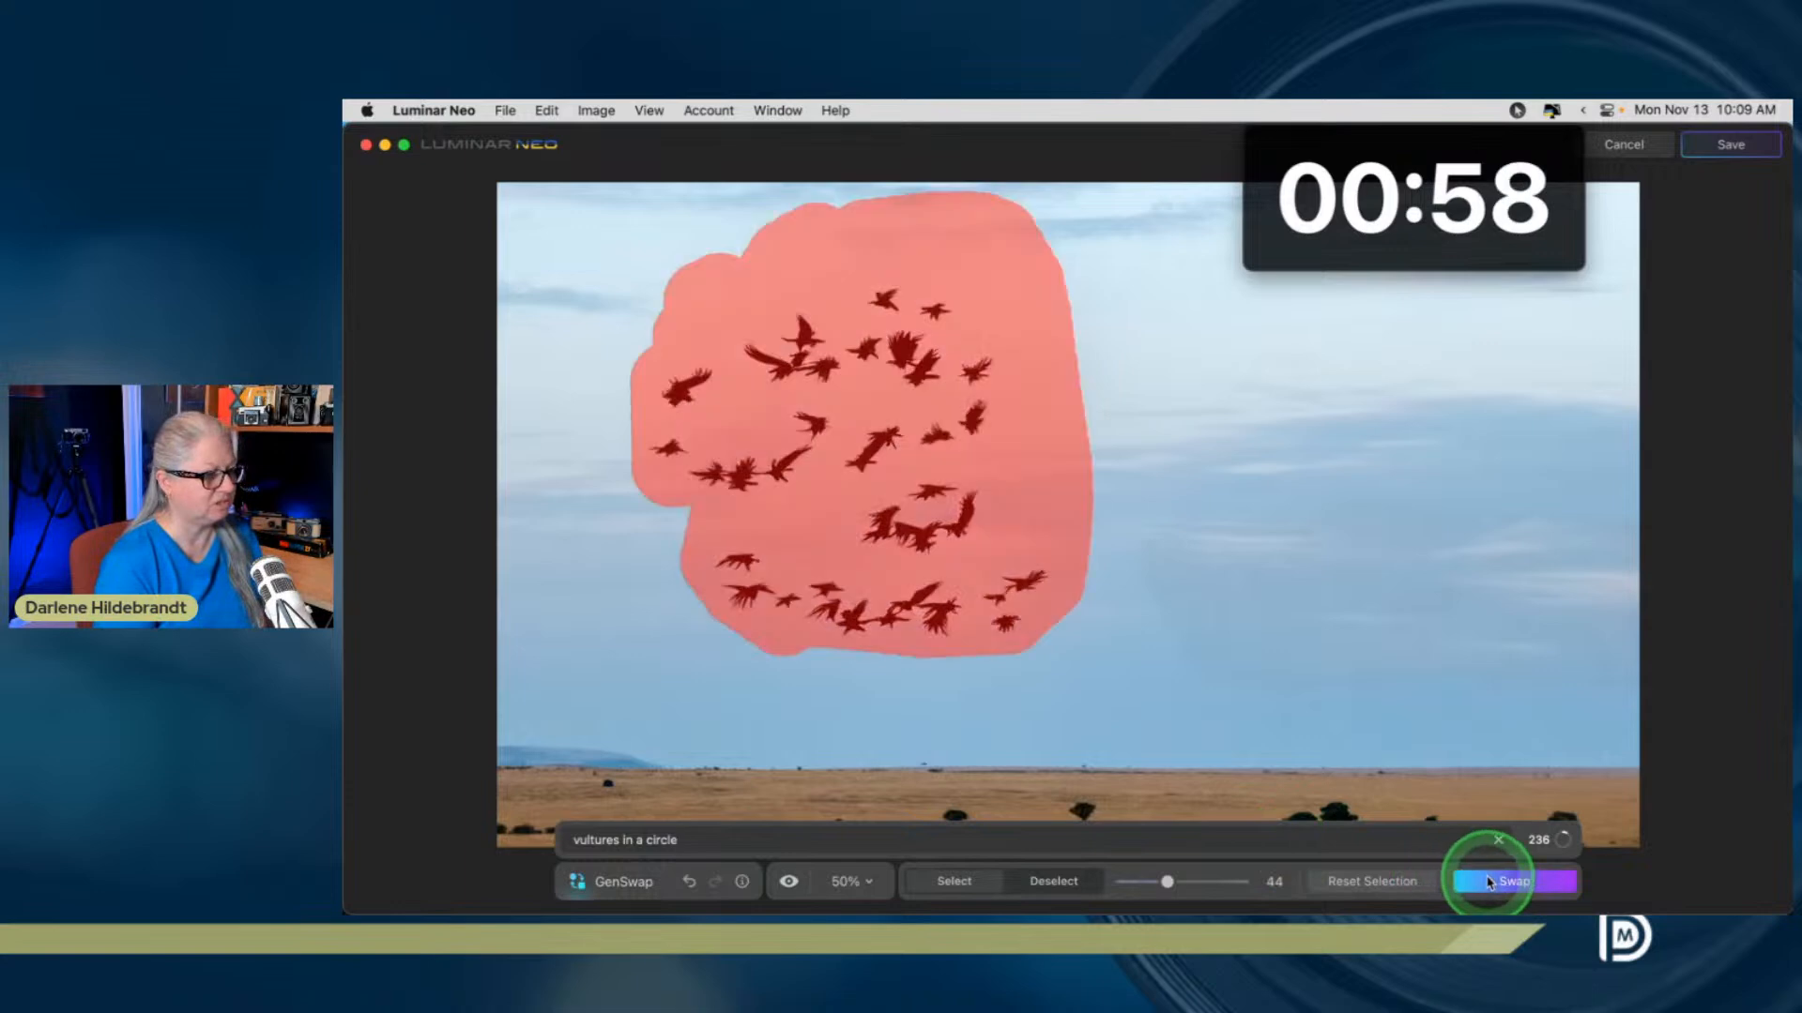
text(in flight)
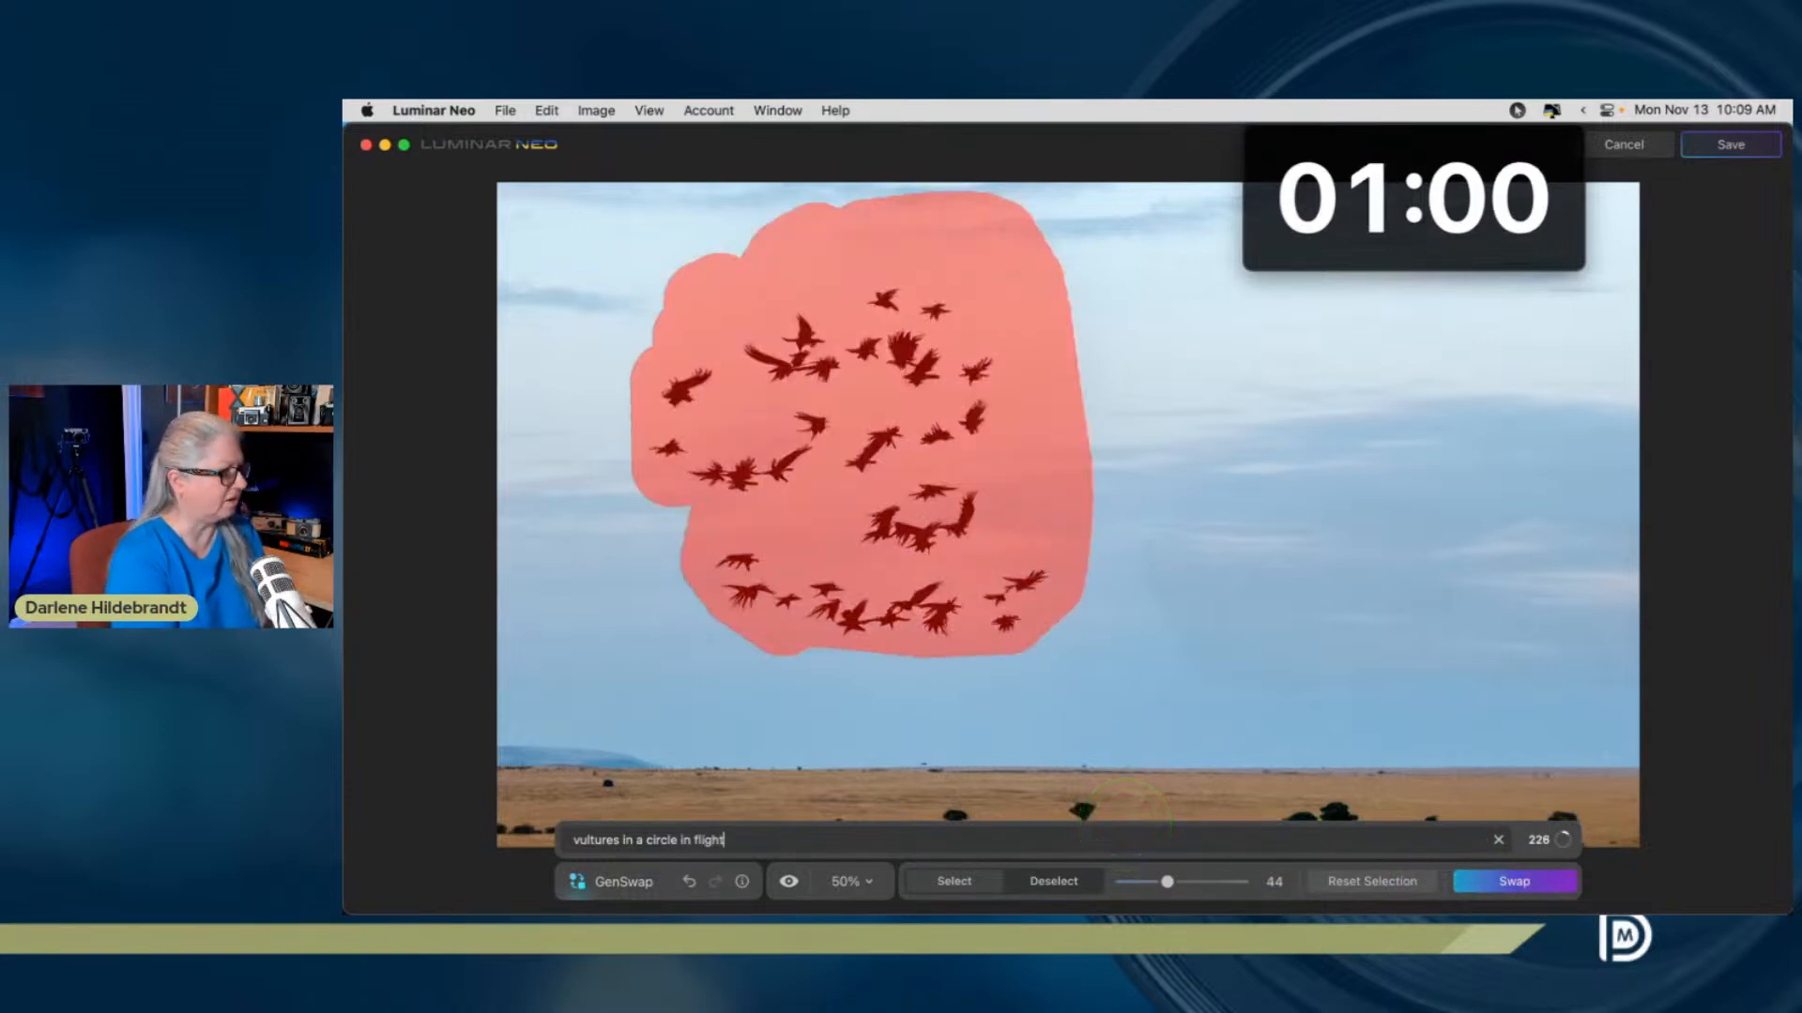
click(1499, 879)
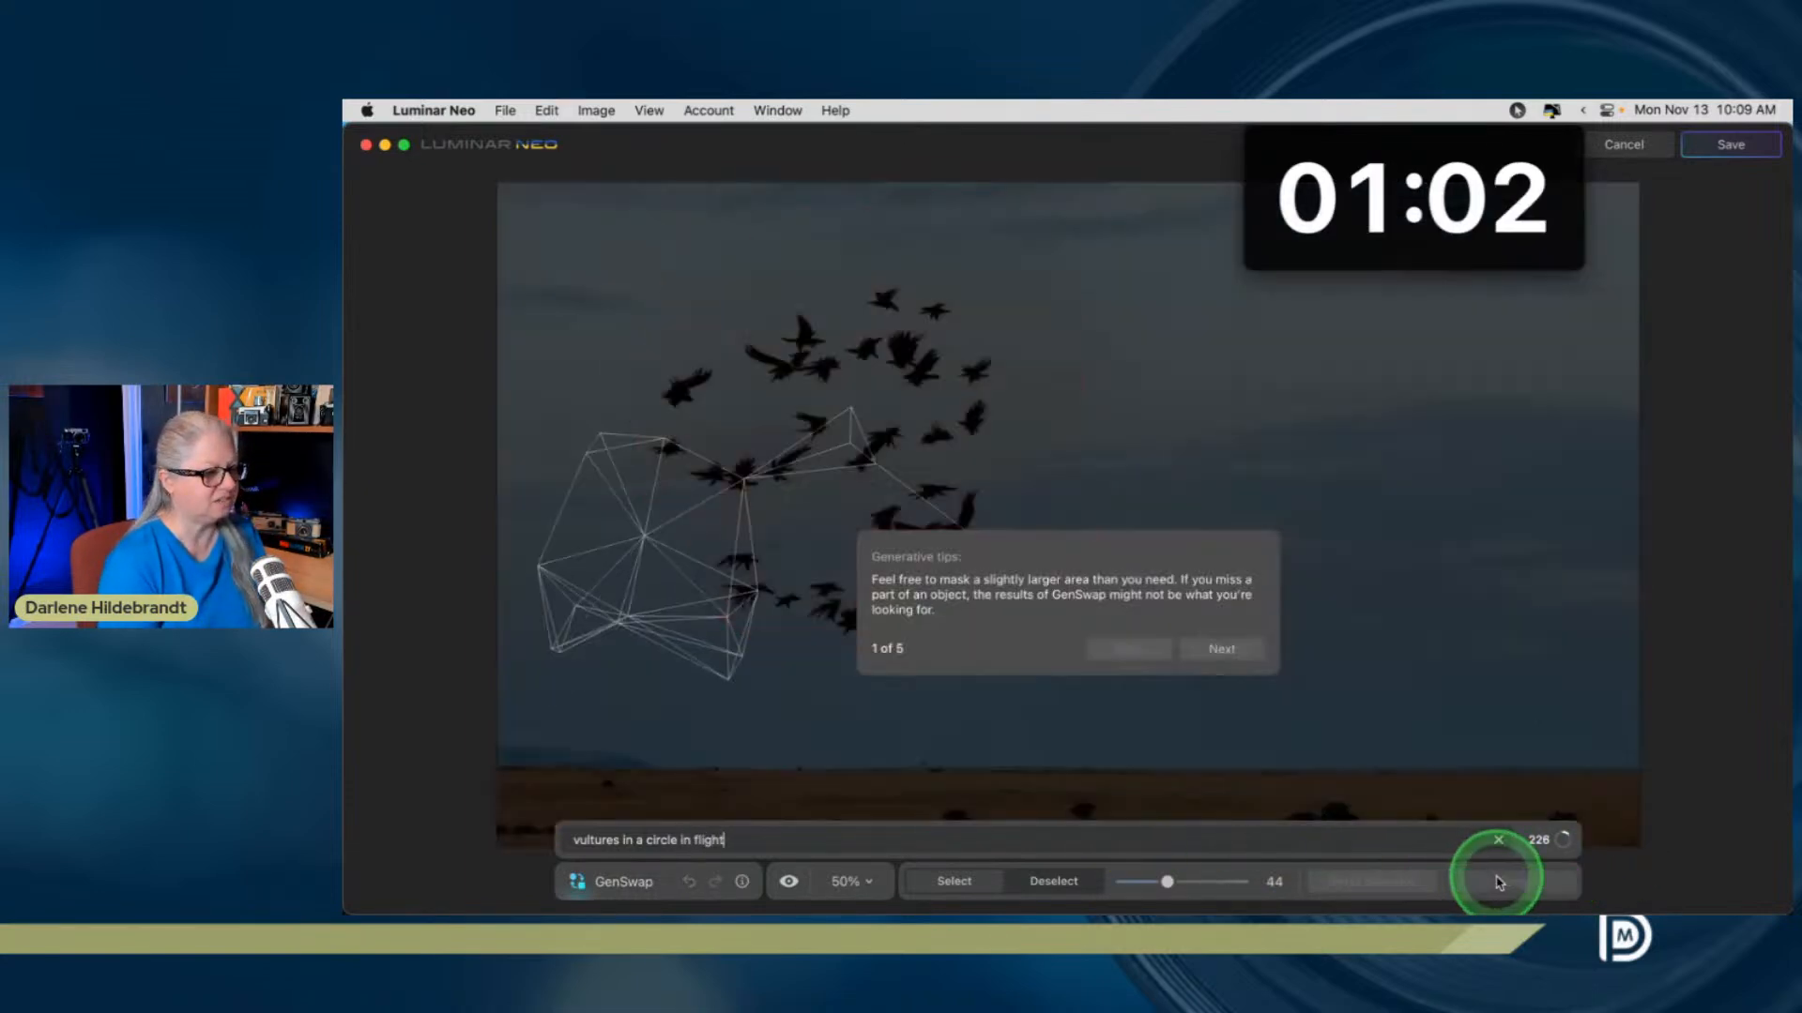
Clear the stopwatch away from the photo and exit GenSwap without saving the bird swap
click(1435, 267)
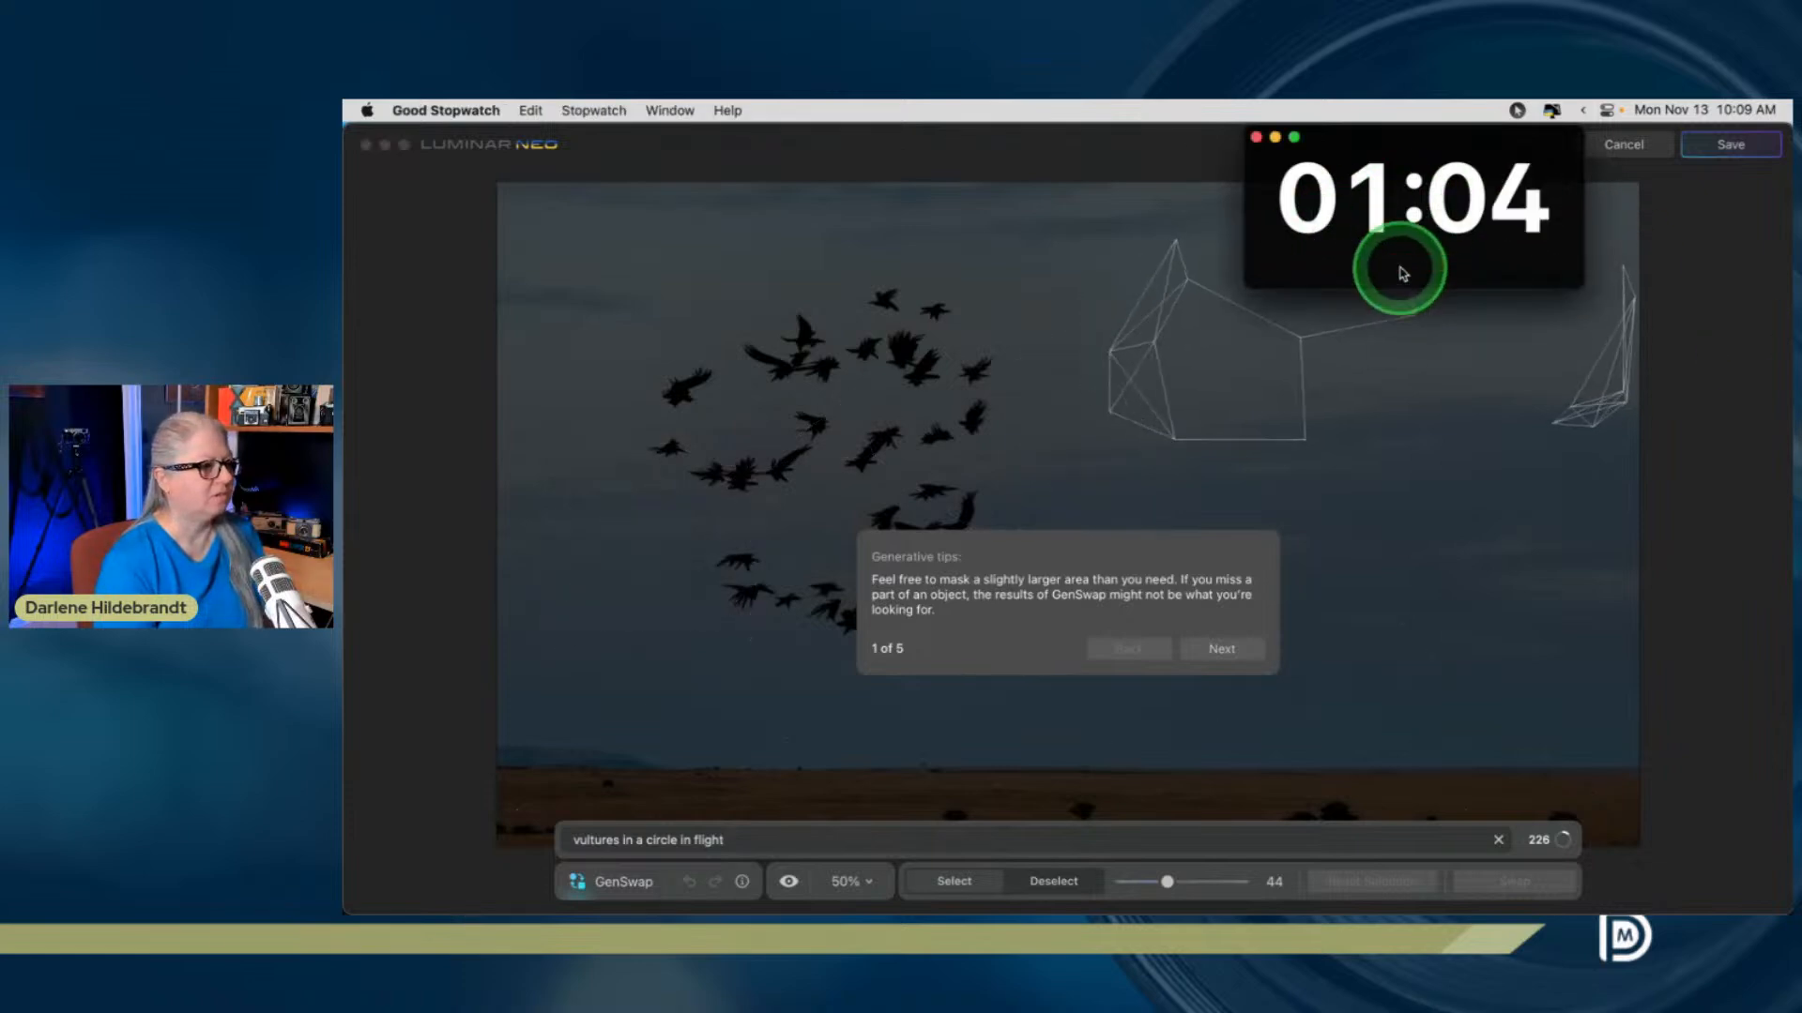
drag(1351, 139, 1347, 100)
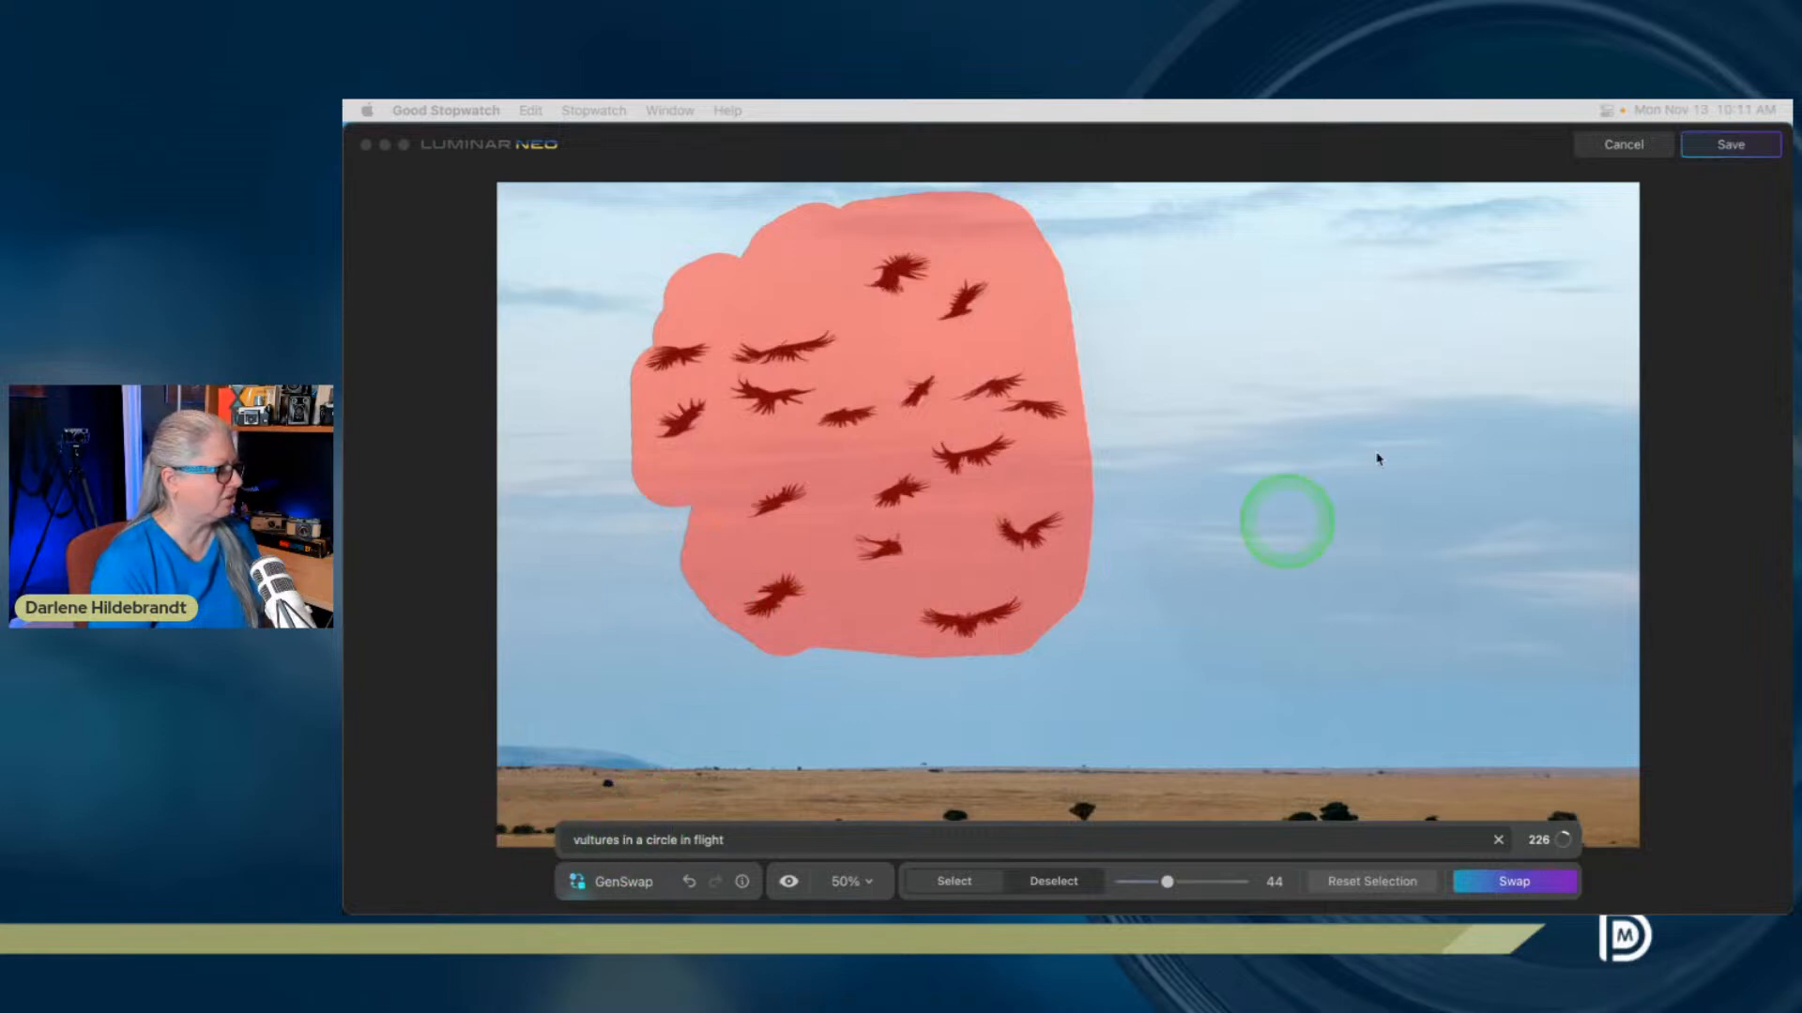
click(1625, 145)
Open the overhead photo of a black coffee cup surrounded by coffee beans in GenSwap
scroll(1258, 413, down, 3)
scroll(1266, 438, down, 1)
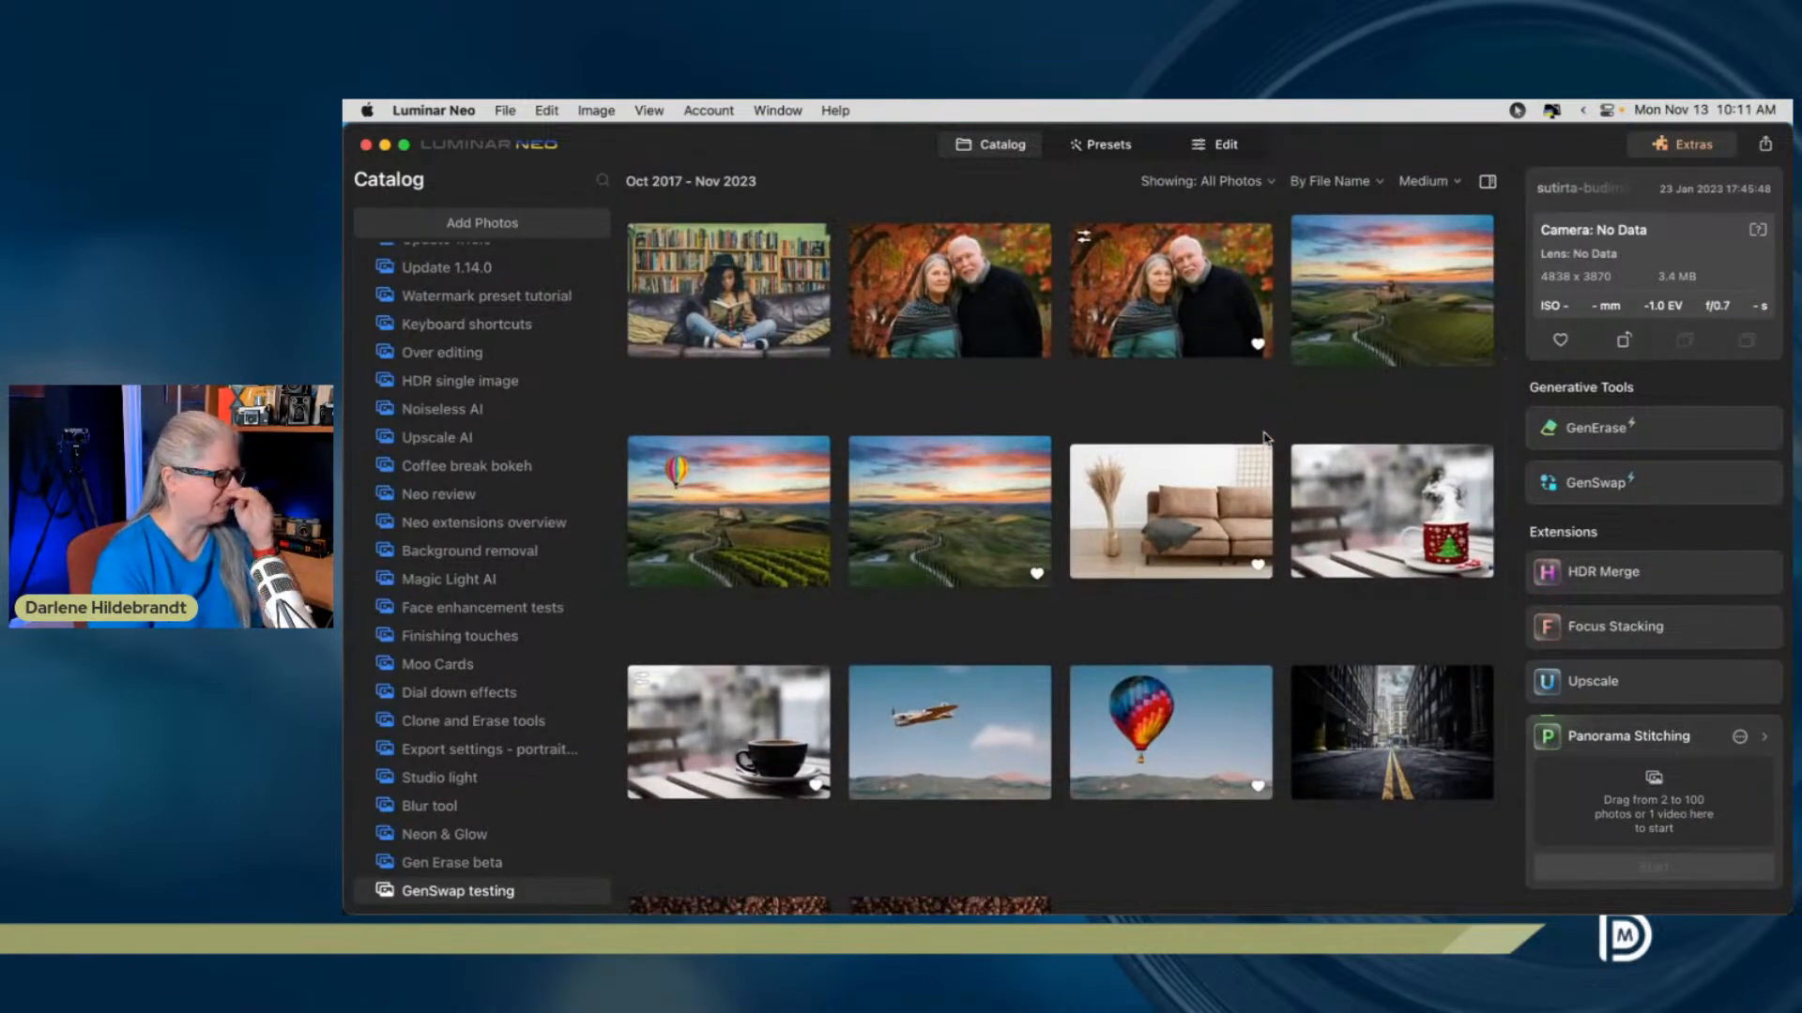
scroll(1266, 433, down, 2)
click(985, 779)
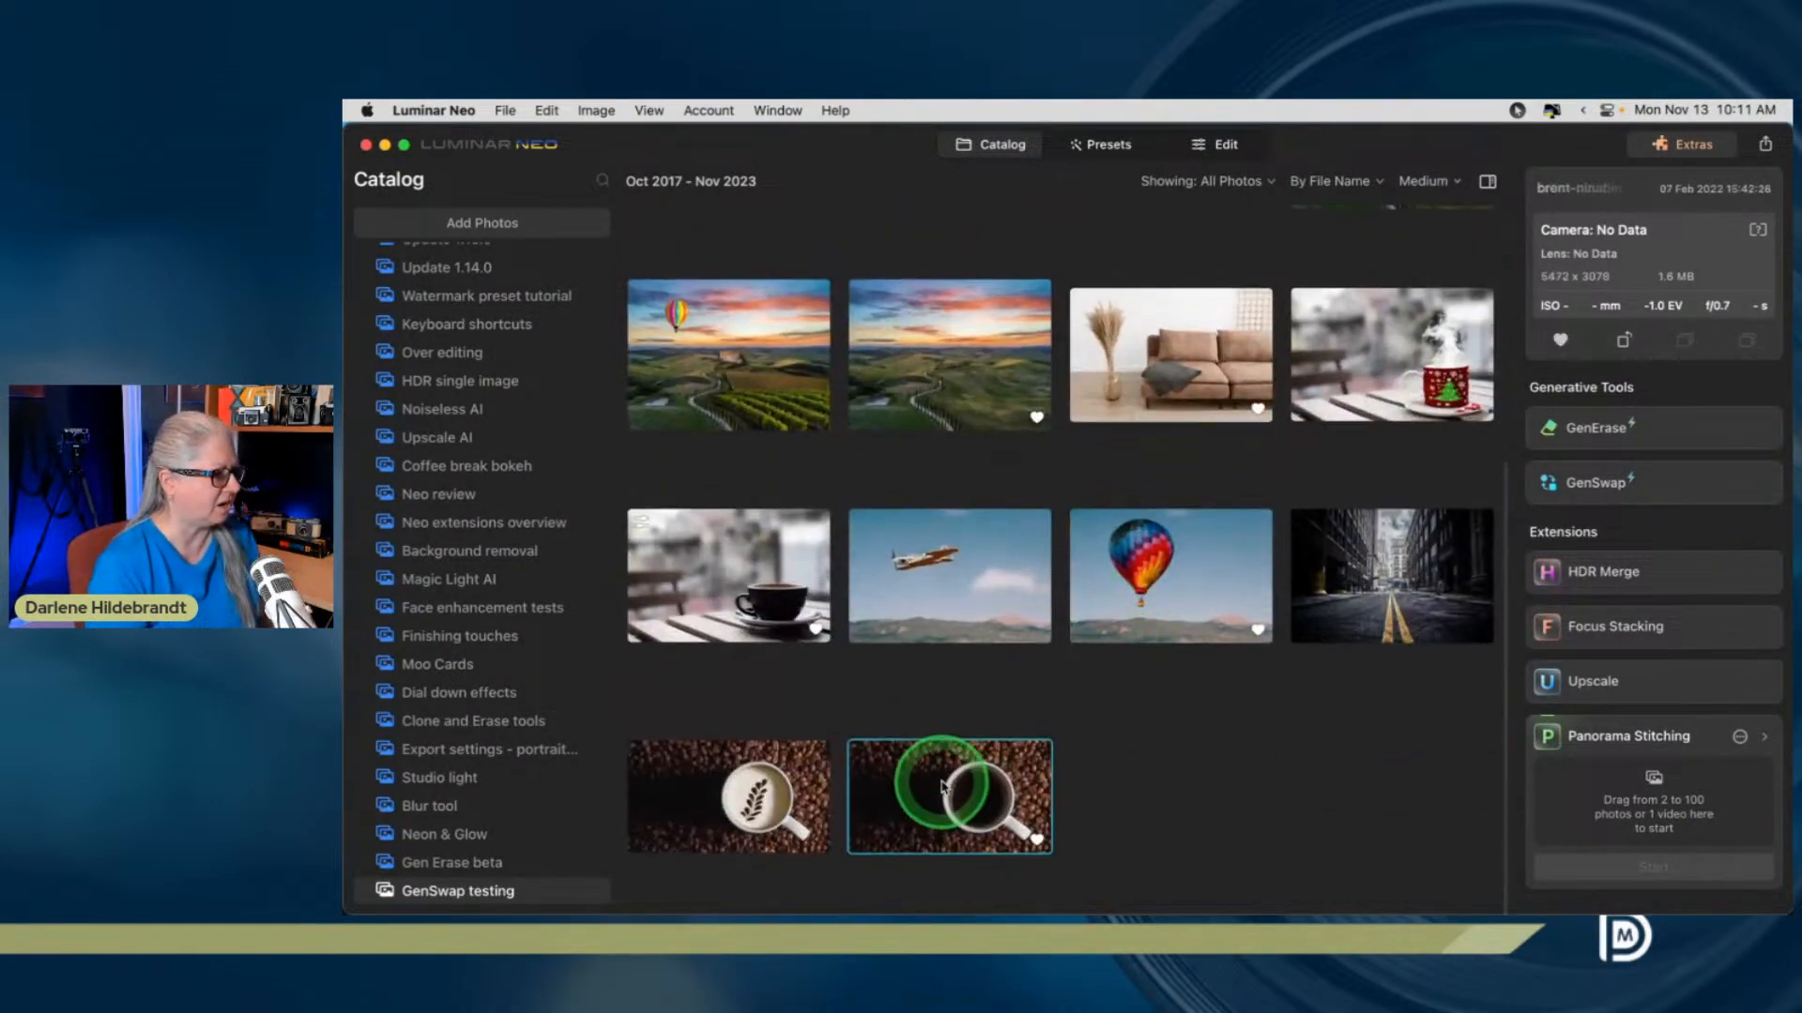
click(1649, 482)
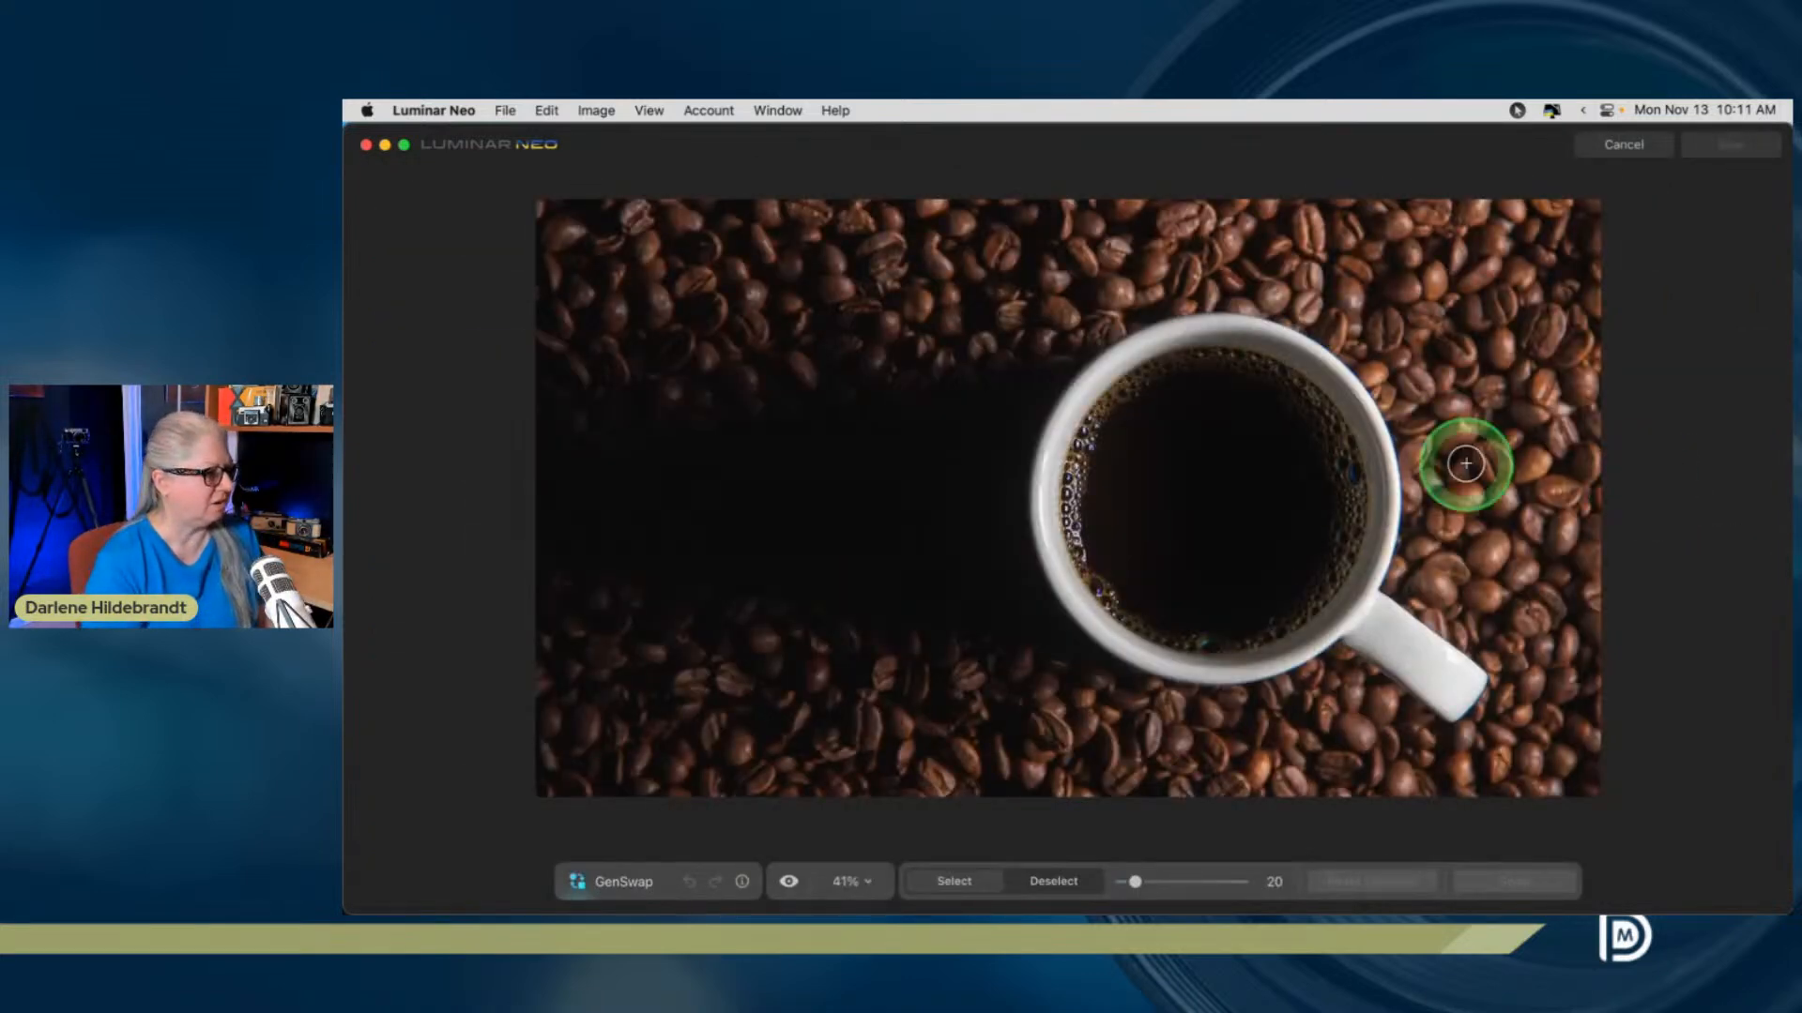
Enlarge the brush to 56 and mask the whole coffee surface inside the cup's rim
key(bracketright)
key(bracketright)
key(bracketright)
key(bracketright)
key(bracketright)
key(bracketright)
key(bracketright)
key(bracketright)
key(bracketright)
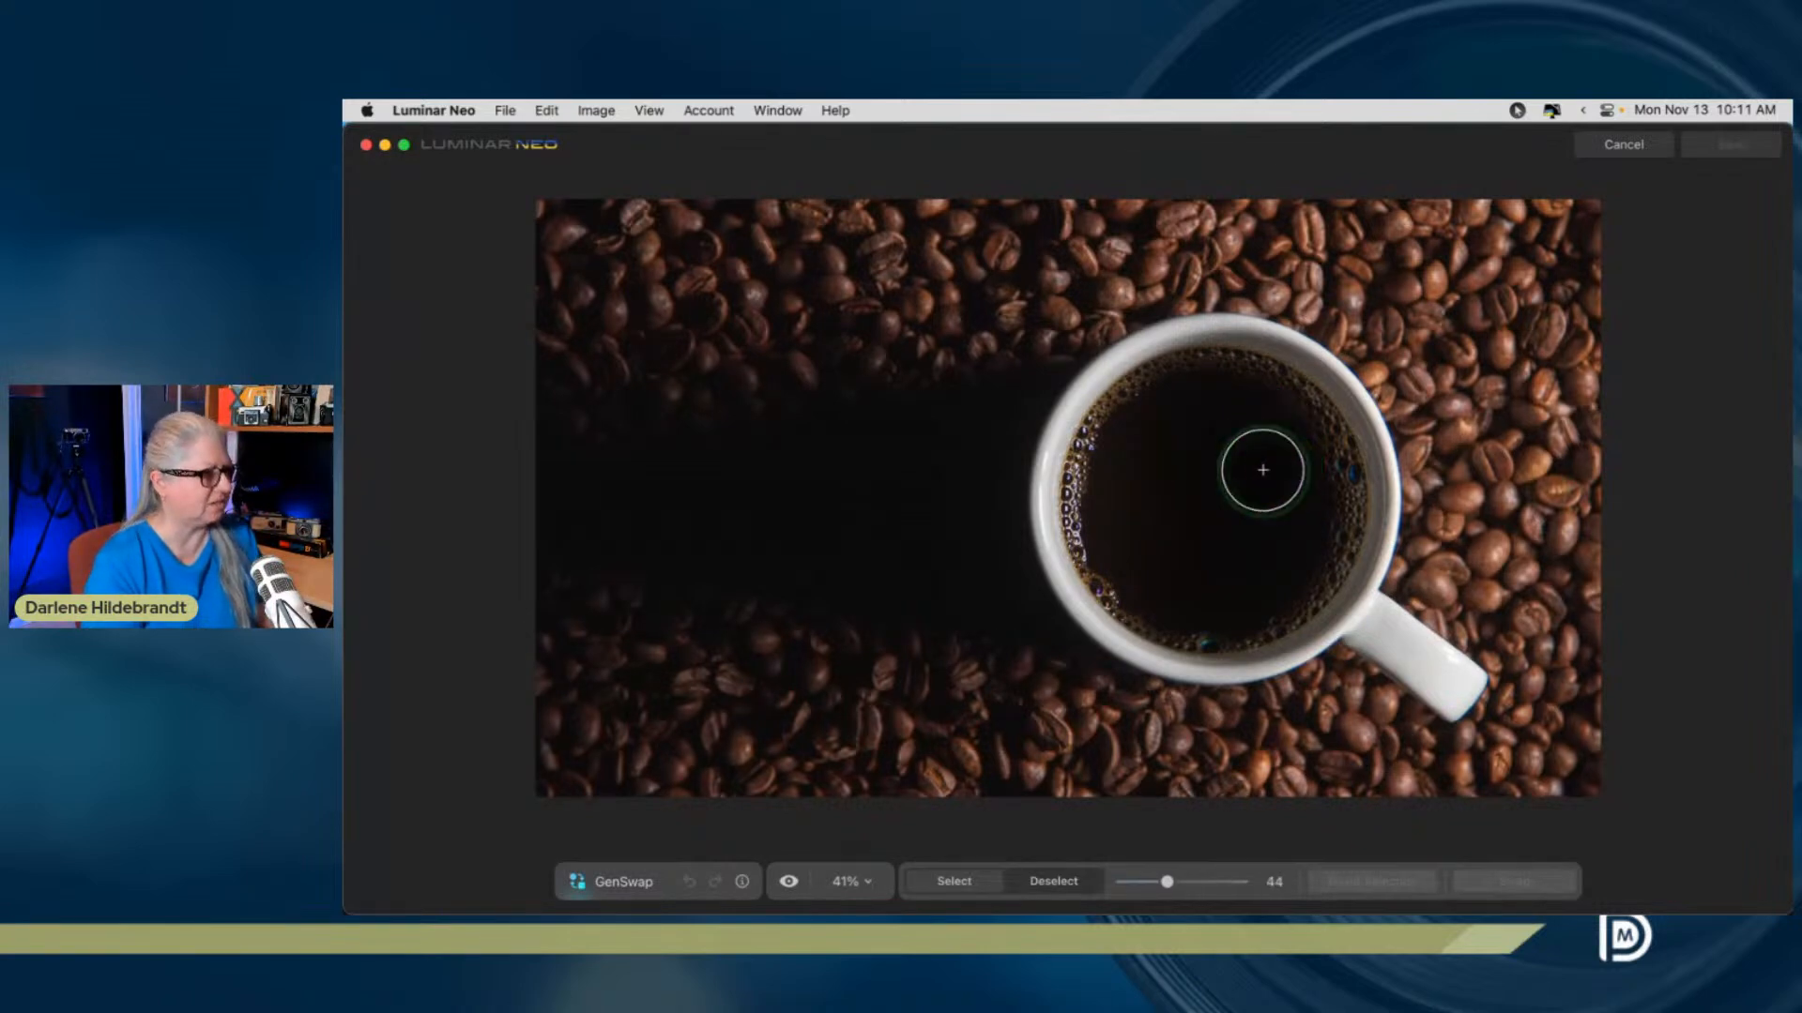
mouse_move(1129, 448)
mouse_down()
mouse_move(1101, 503)
mouse_move(1102, 482)
mouse_move(1109, 542)
mouse_move(1186, 609)
mouse_move(1292, 583)
mouse_move(1329, 498)
mouse_move(1314, 433)
mouse_move(1271, 390)
mouse_move(1160, 396)
mouse_move(1102, 468)
mouse_move(1161, 485)
mouse_move(1189, 457)
mouse_move(1223, 518)
mouse_move(1267, 454)
mouse_move(1188, 545)
mouse_move(1233, 492)
mouse_move(1201, 564)
mouse_move(1142, 595)
mouse_up()
Swap the masked coffee surface using the prompt "creamy cappuccino foam with decorative leaf design"
click(894, 837)
click(896, 840)
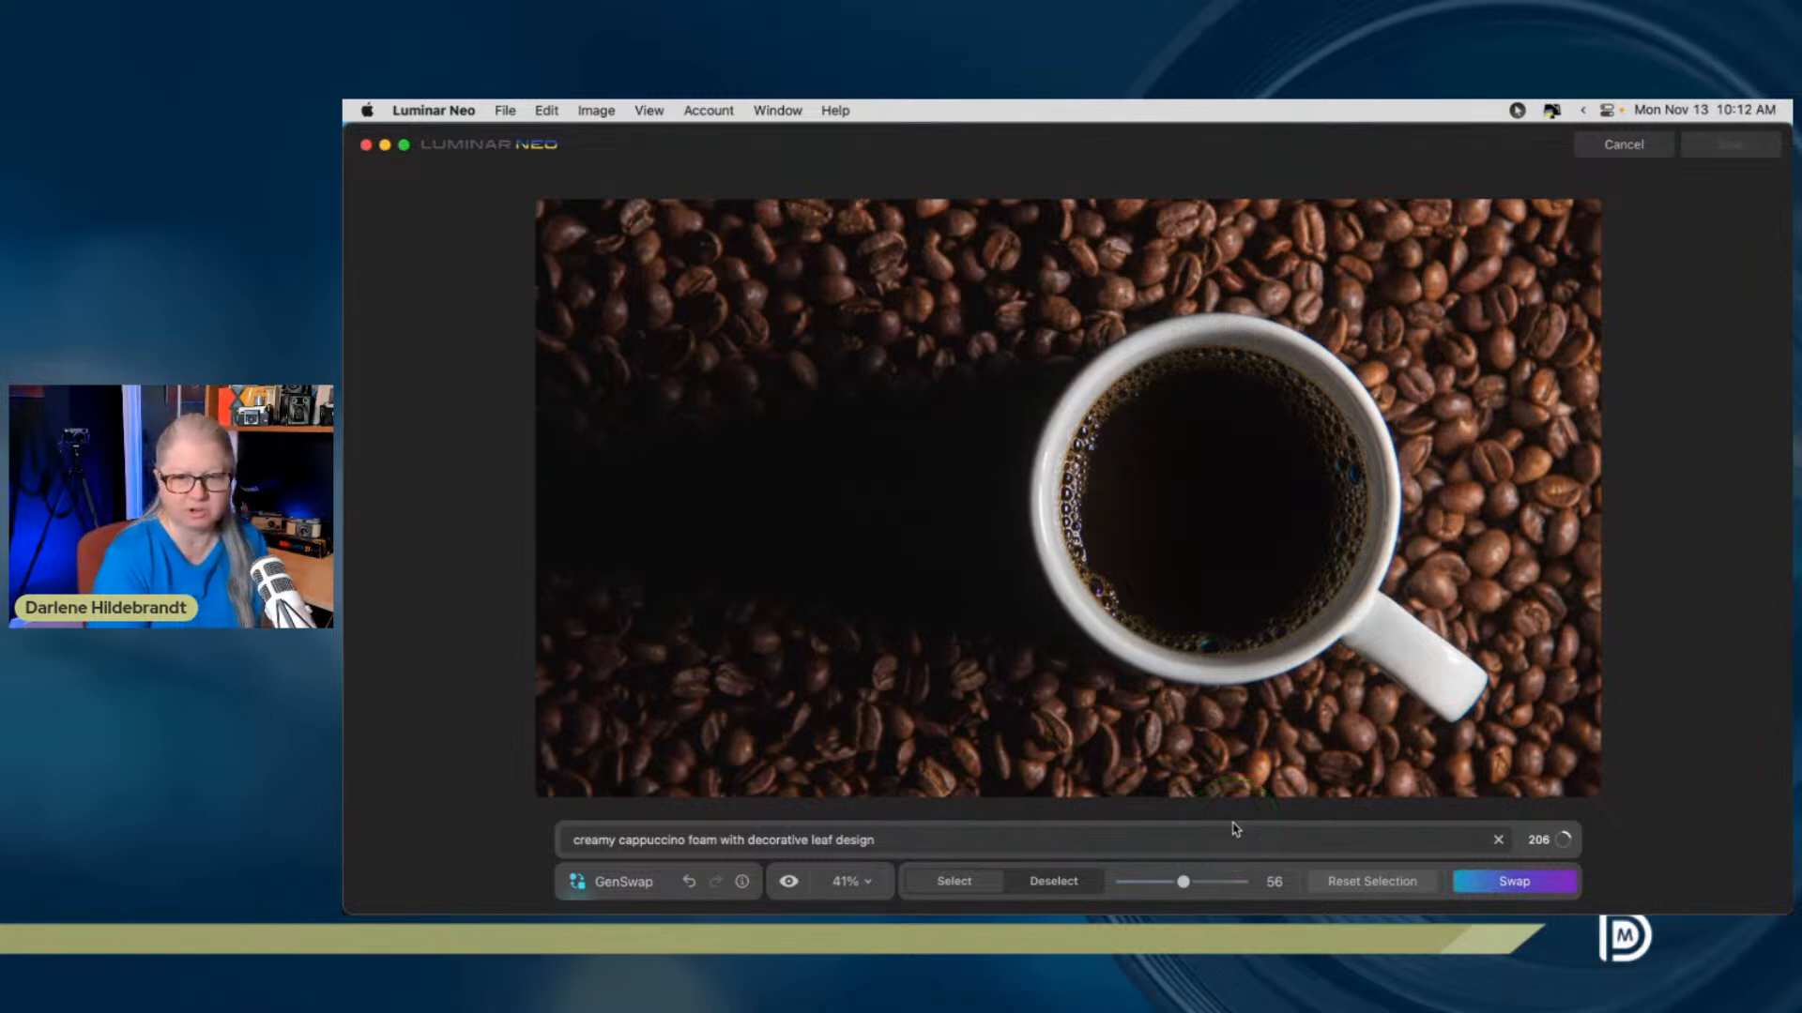
click(1511, 883)
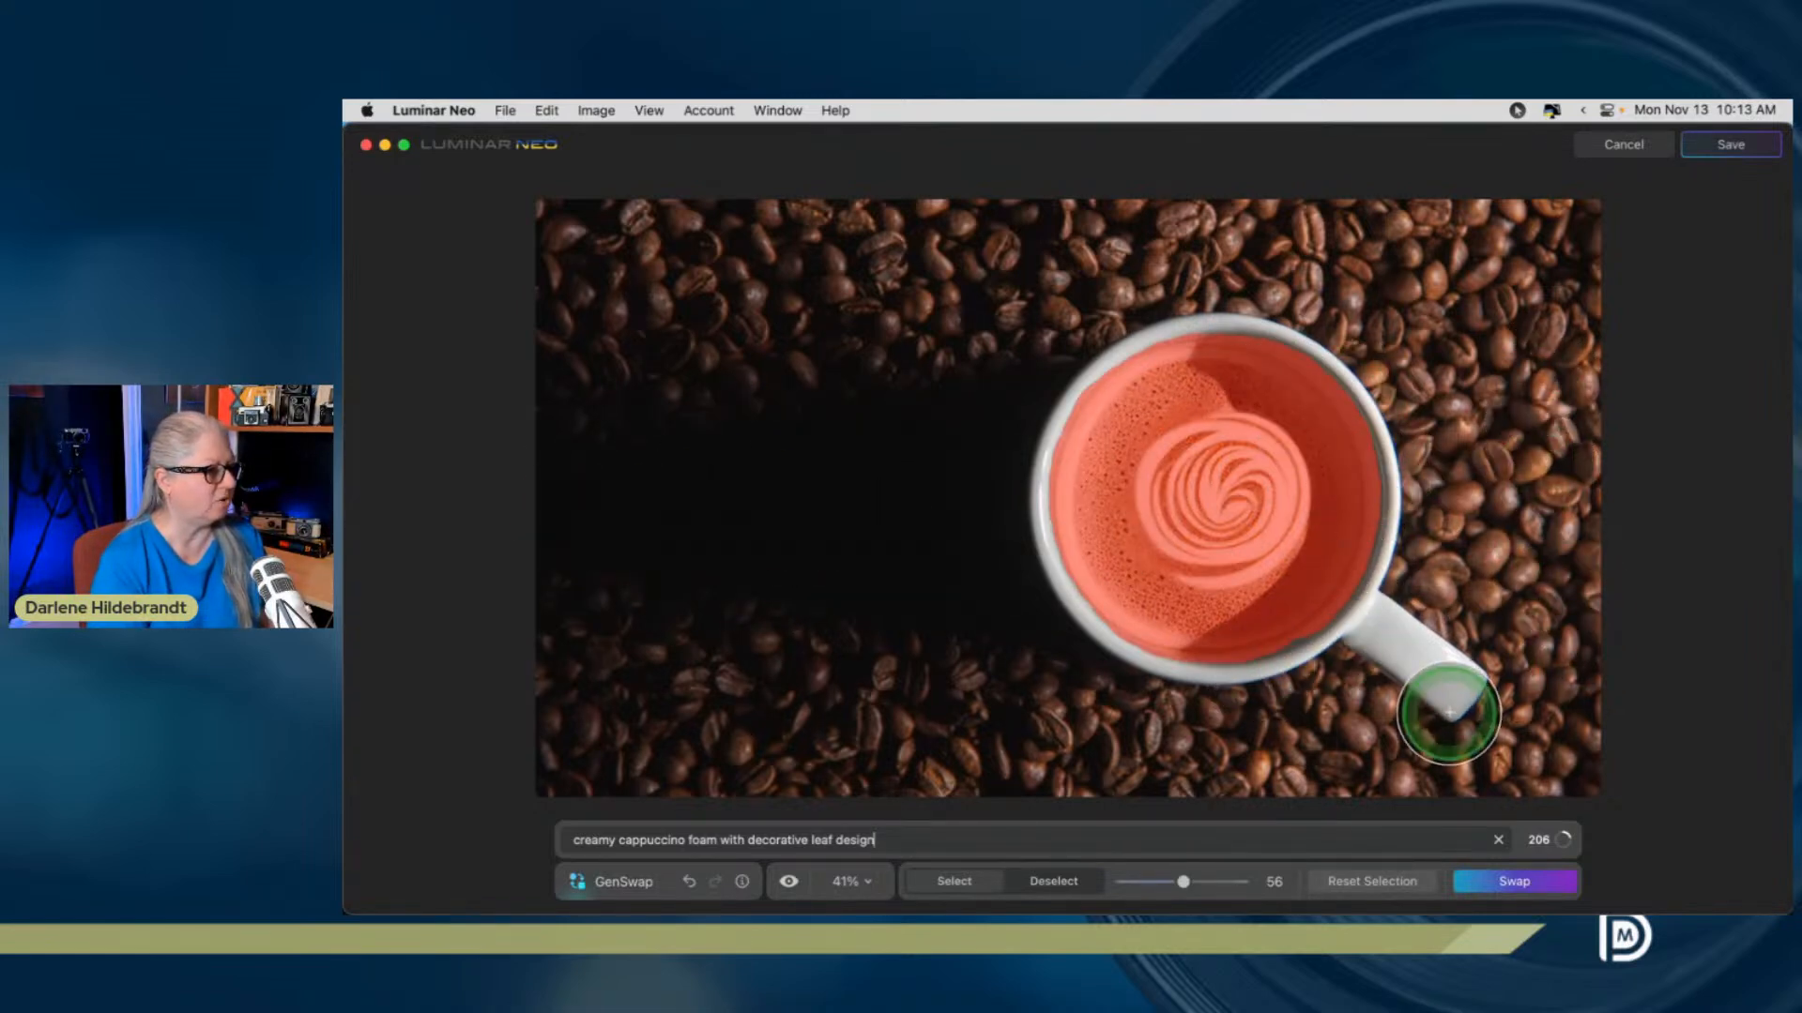
Swap the coffee again with the prompt "creamy white cappuccino foam with decorative leaf design on top of coffee" and save the result
click(1066, 837)
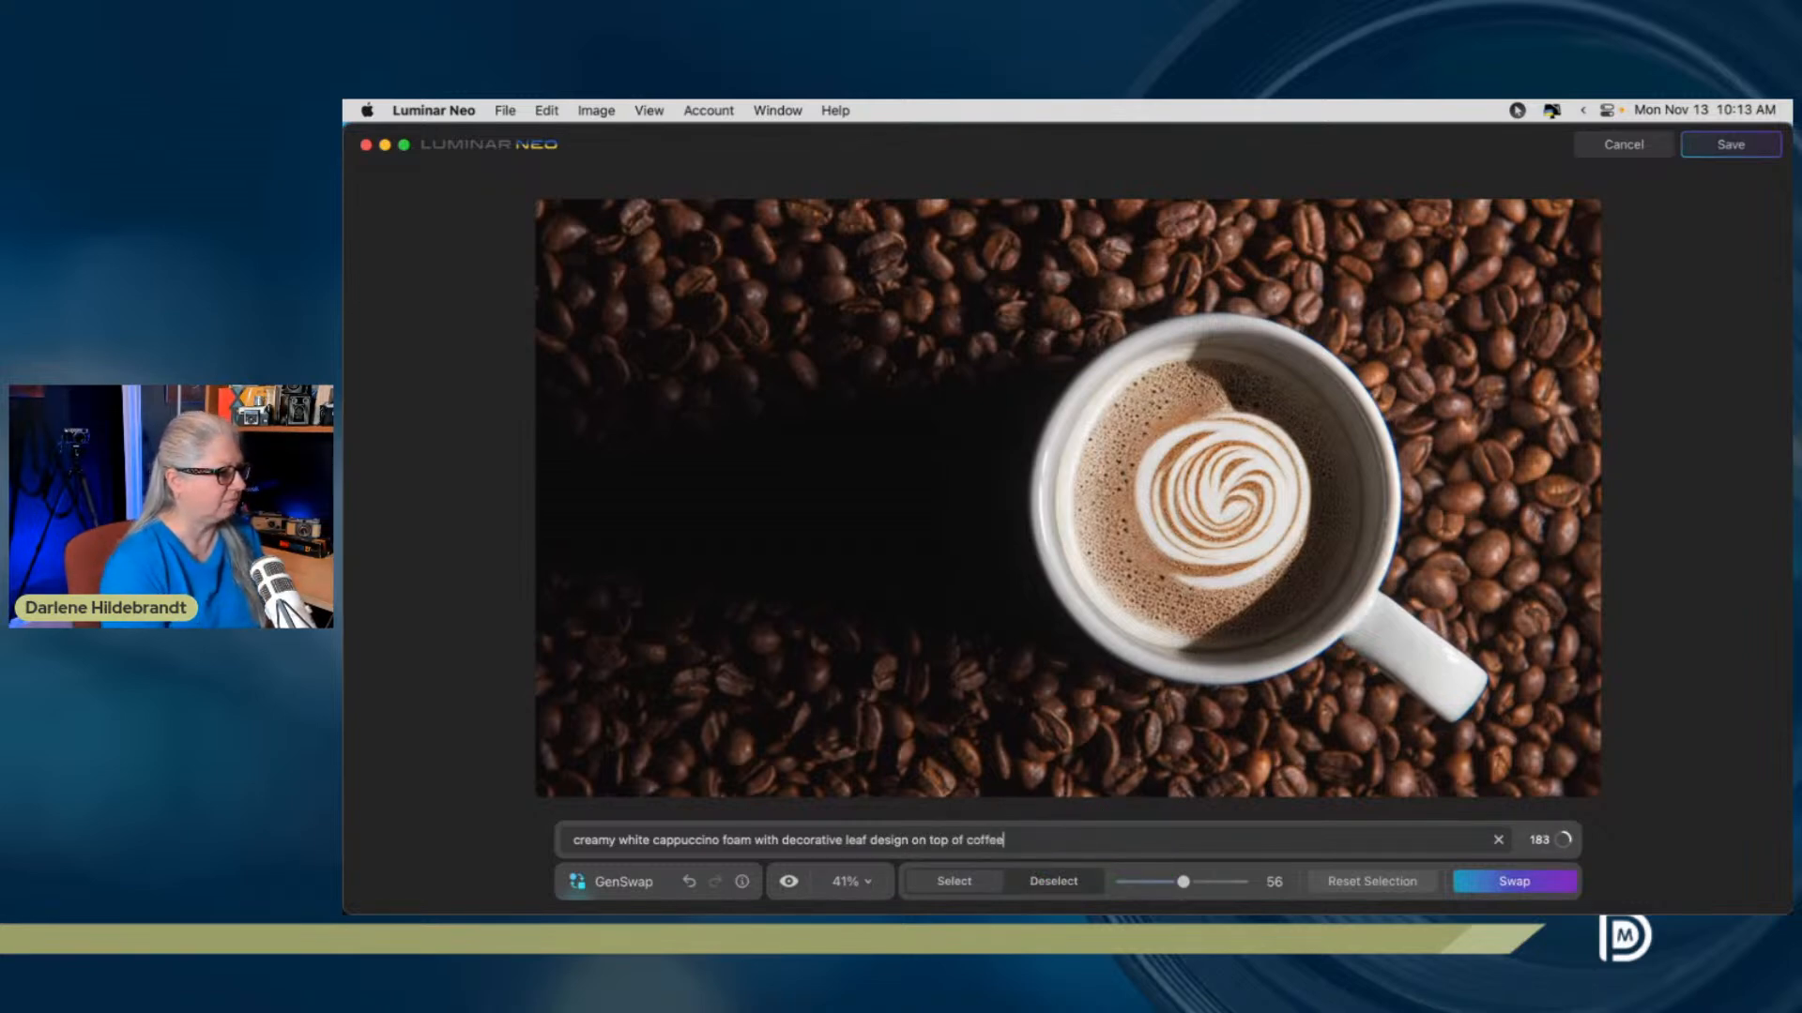
click(1492, 879)
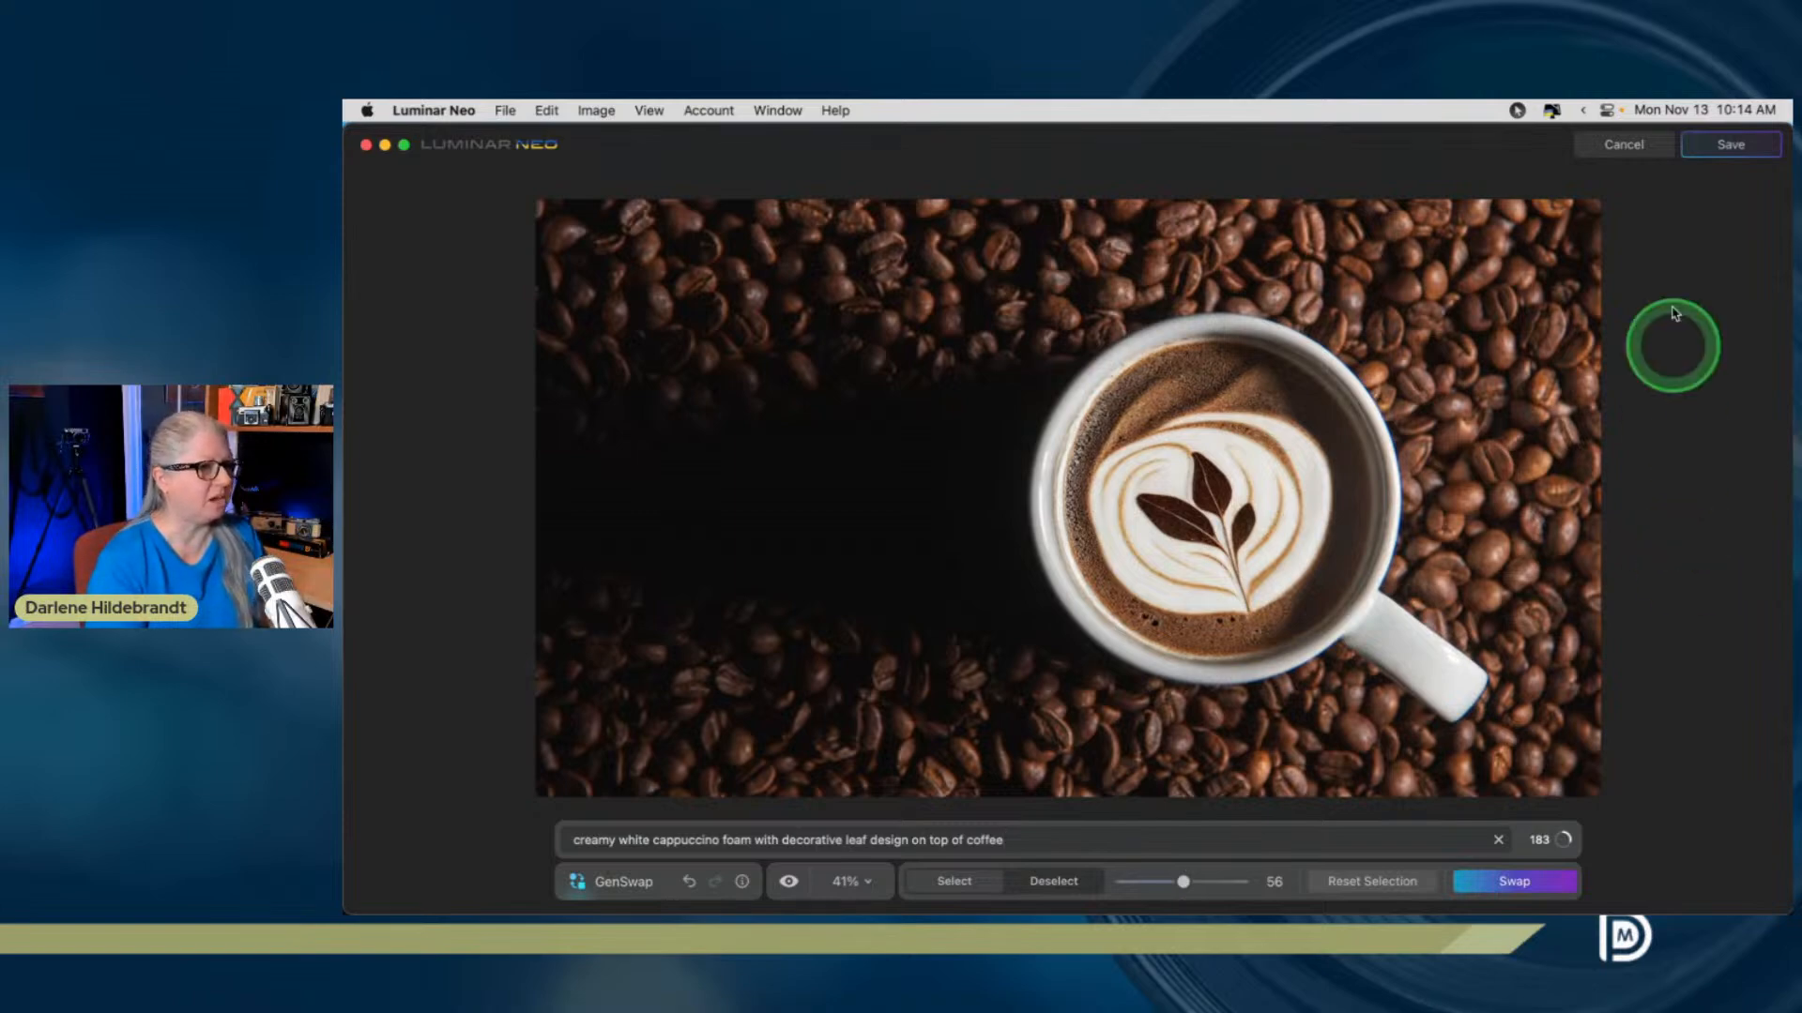
click(1730, 145)
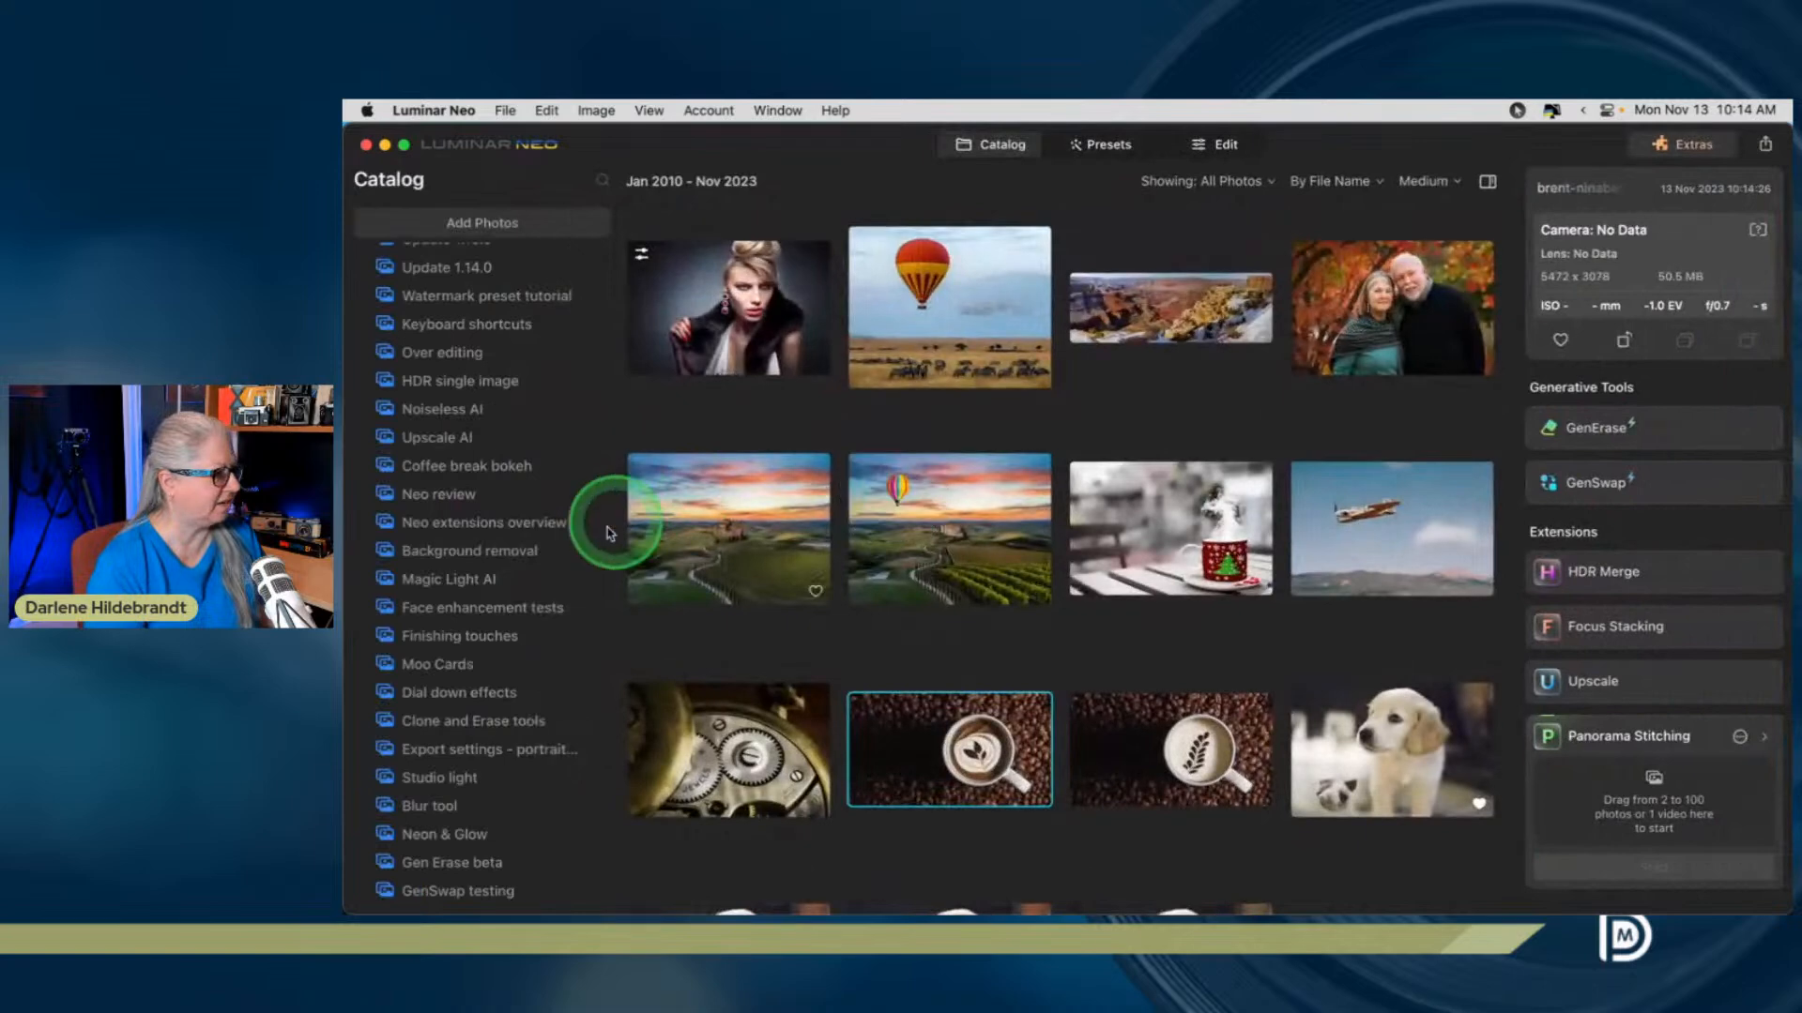
Return to the GenSwap testing album and display the original black coffee photo in single-image view
scroll(395, 532, up, 8)
scroll(395, 533, up, 10)
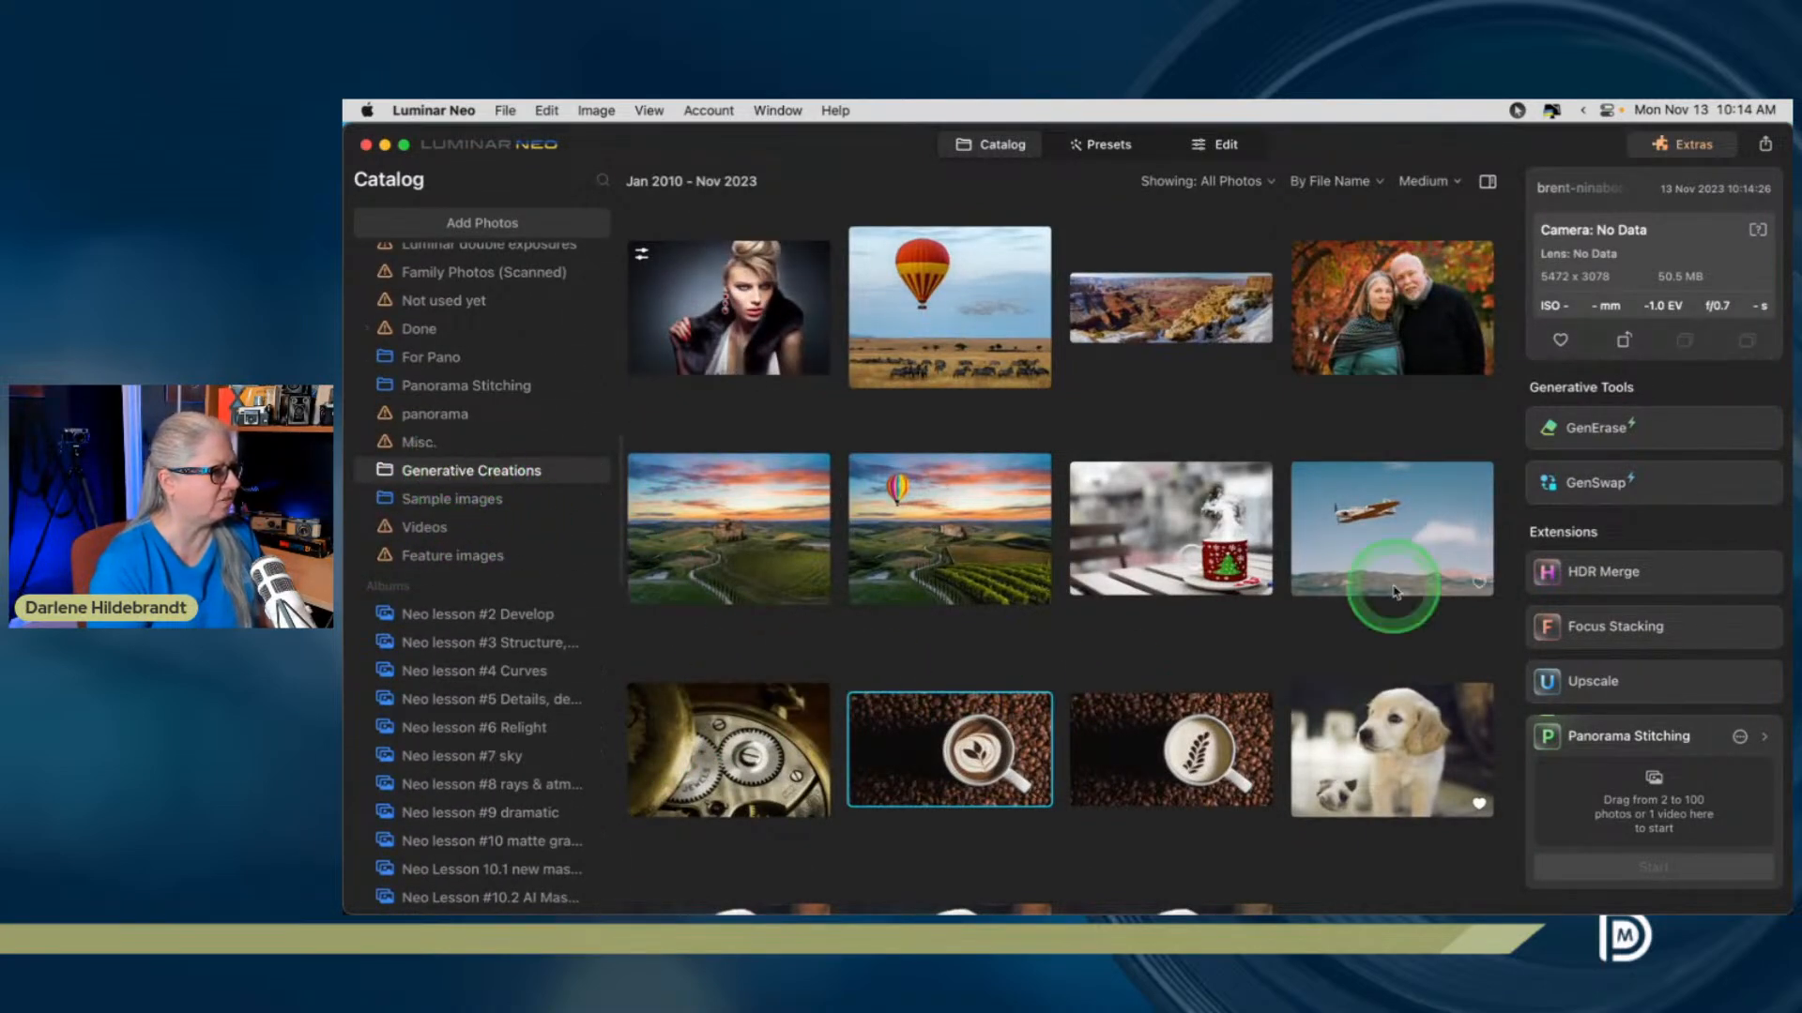
scroll(395, 507, down, 15)
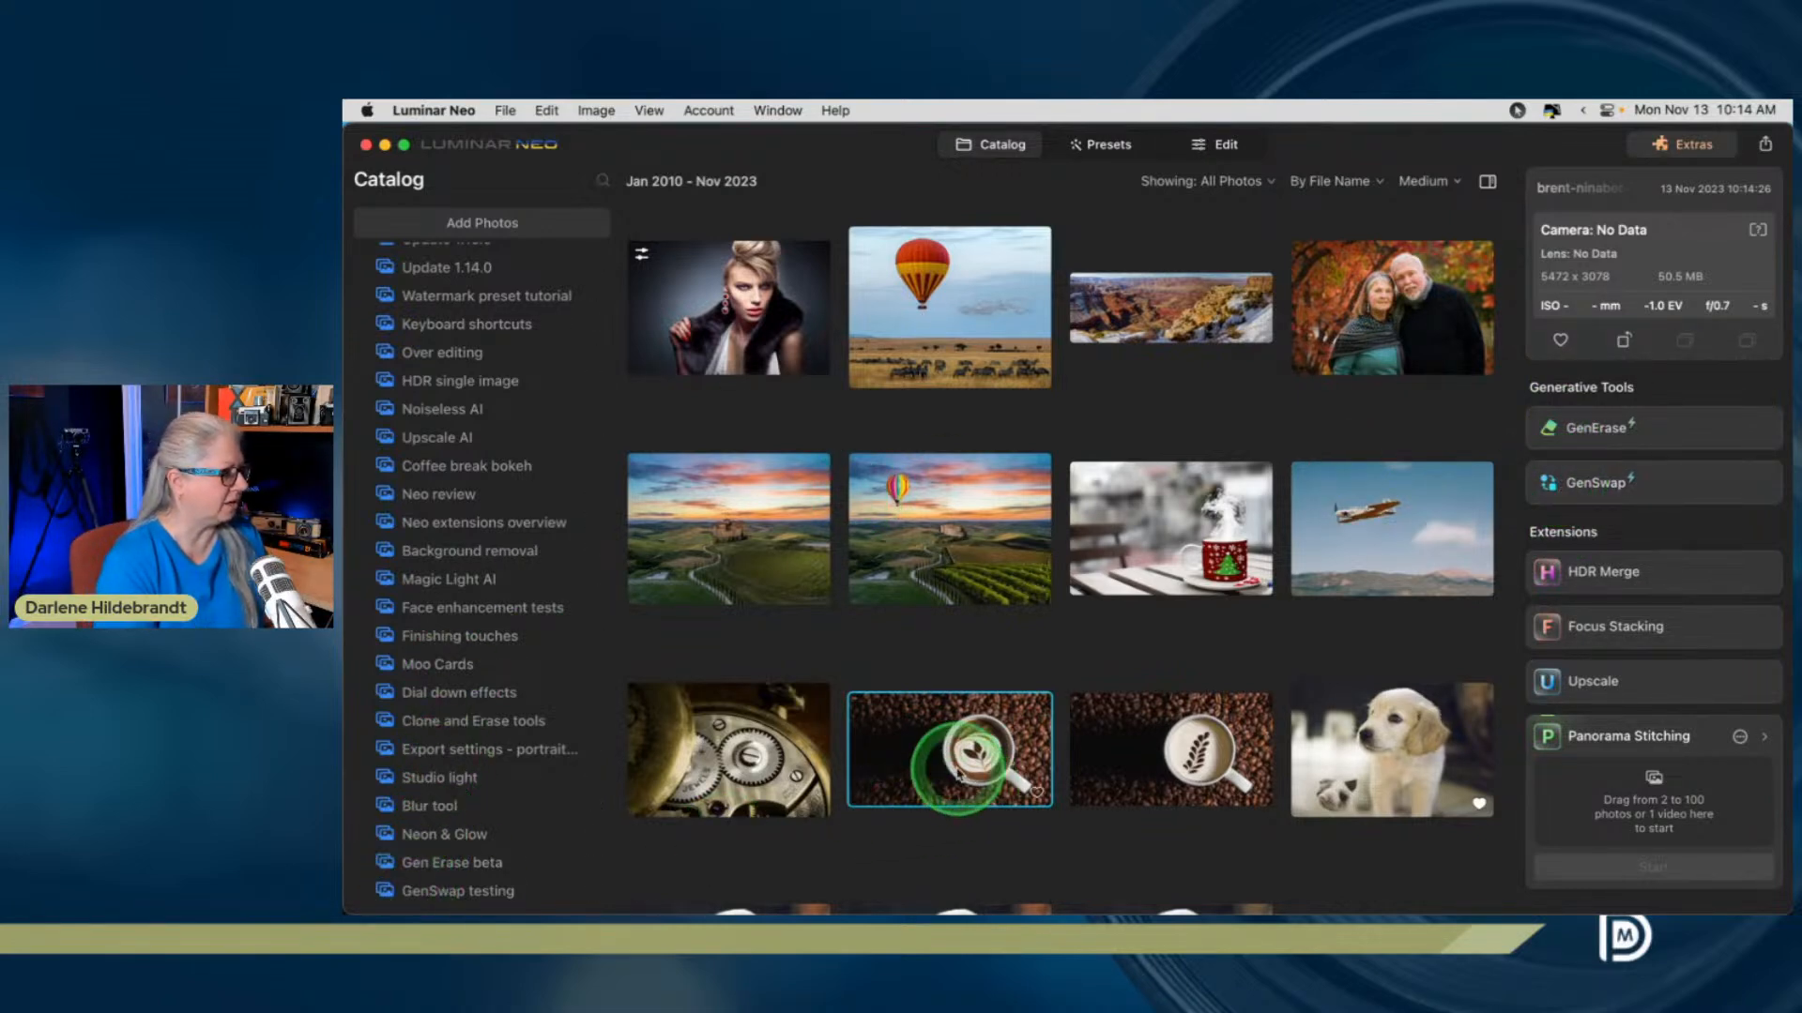
click(474, 887)
drag(1174, 751, 1380, 716)
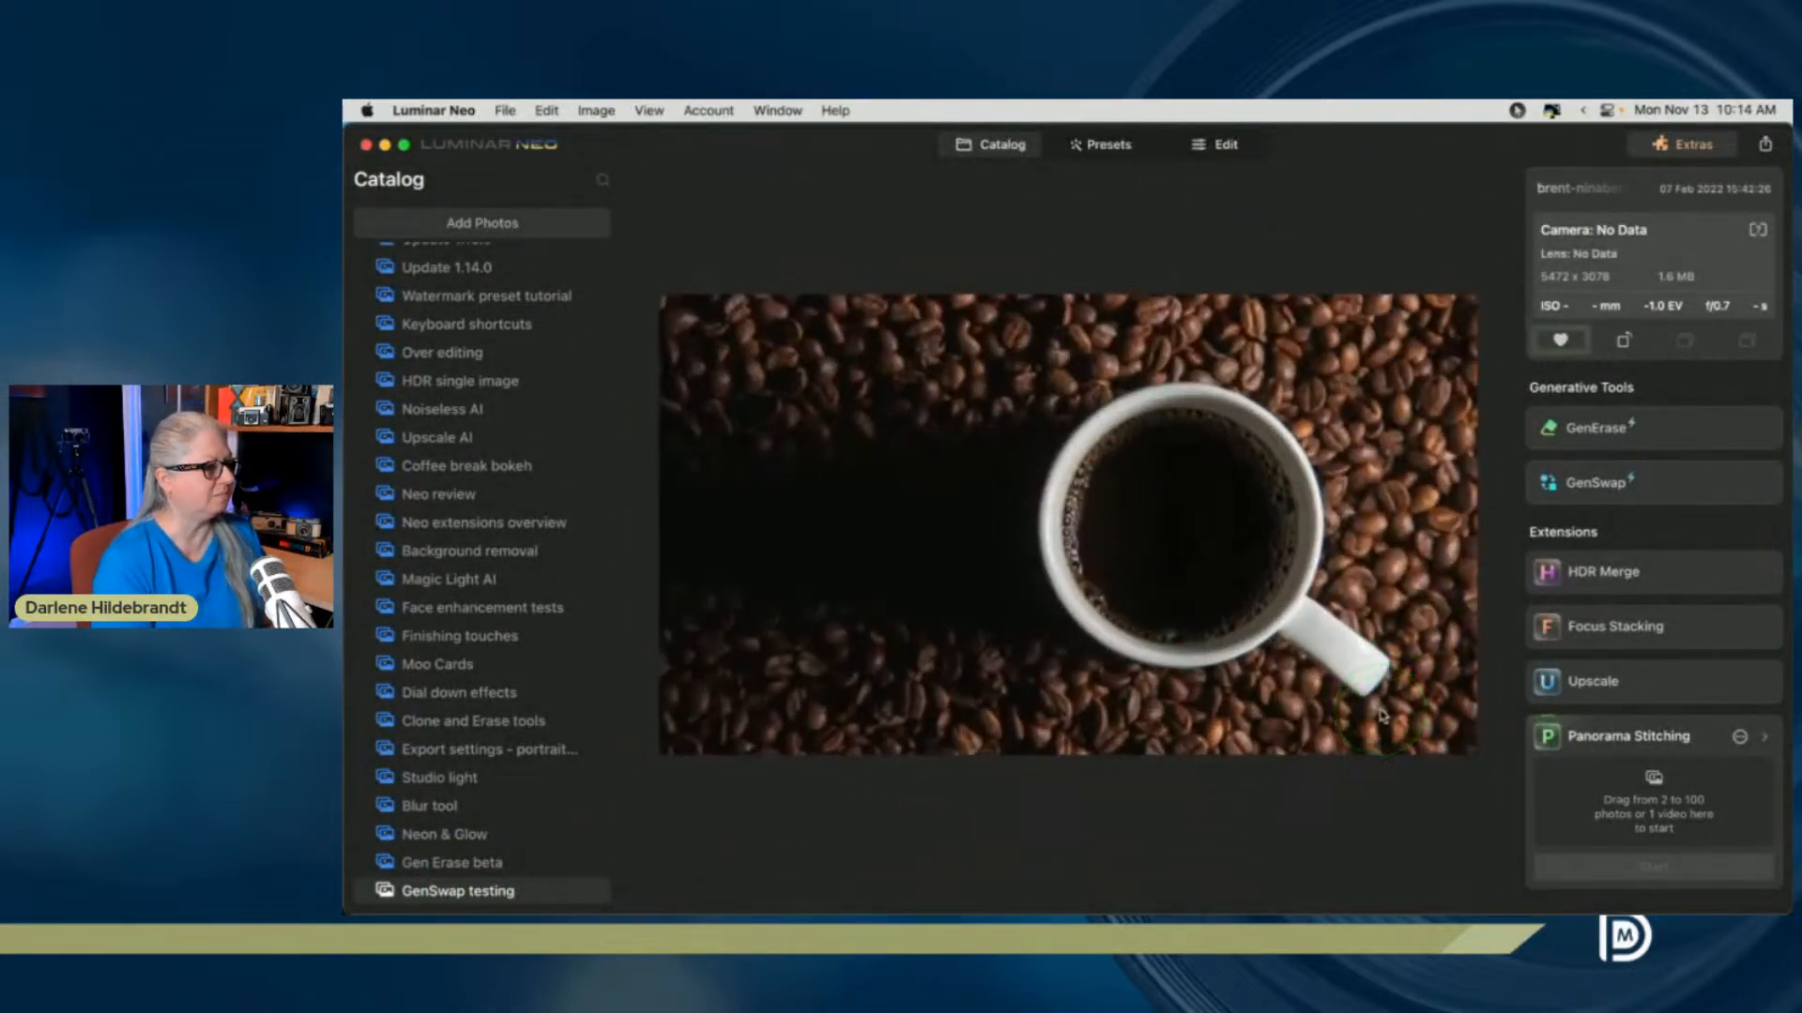
Compare the original black coffee photo with the generated foam versions, and return to the album's thumbnails
key(Right)
key(Right)
key(Left)
key(Left)
key(Right)
key(Right)
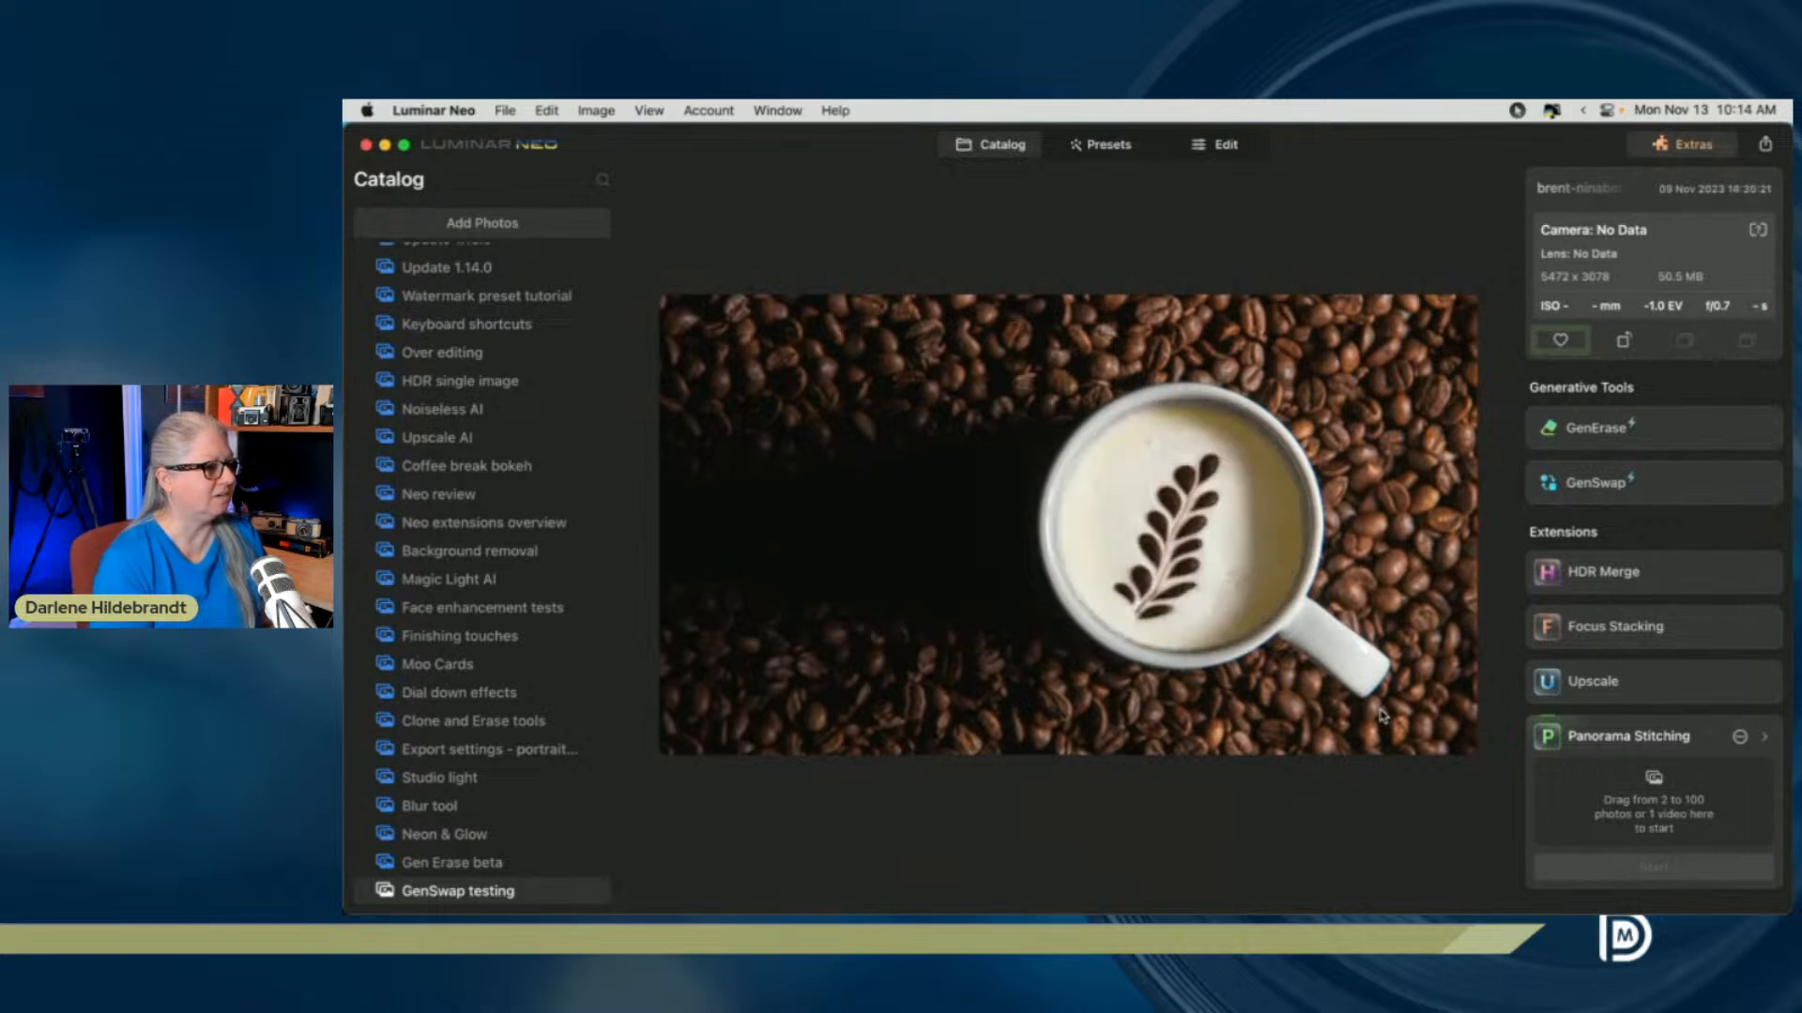
key(Left)
key(Right)
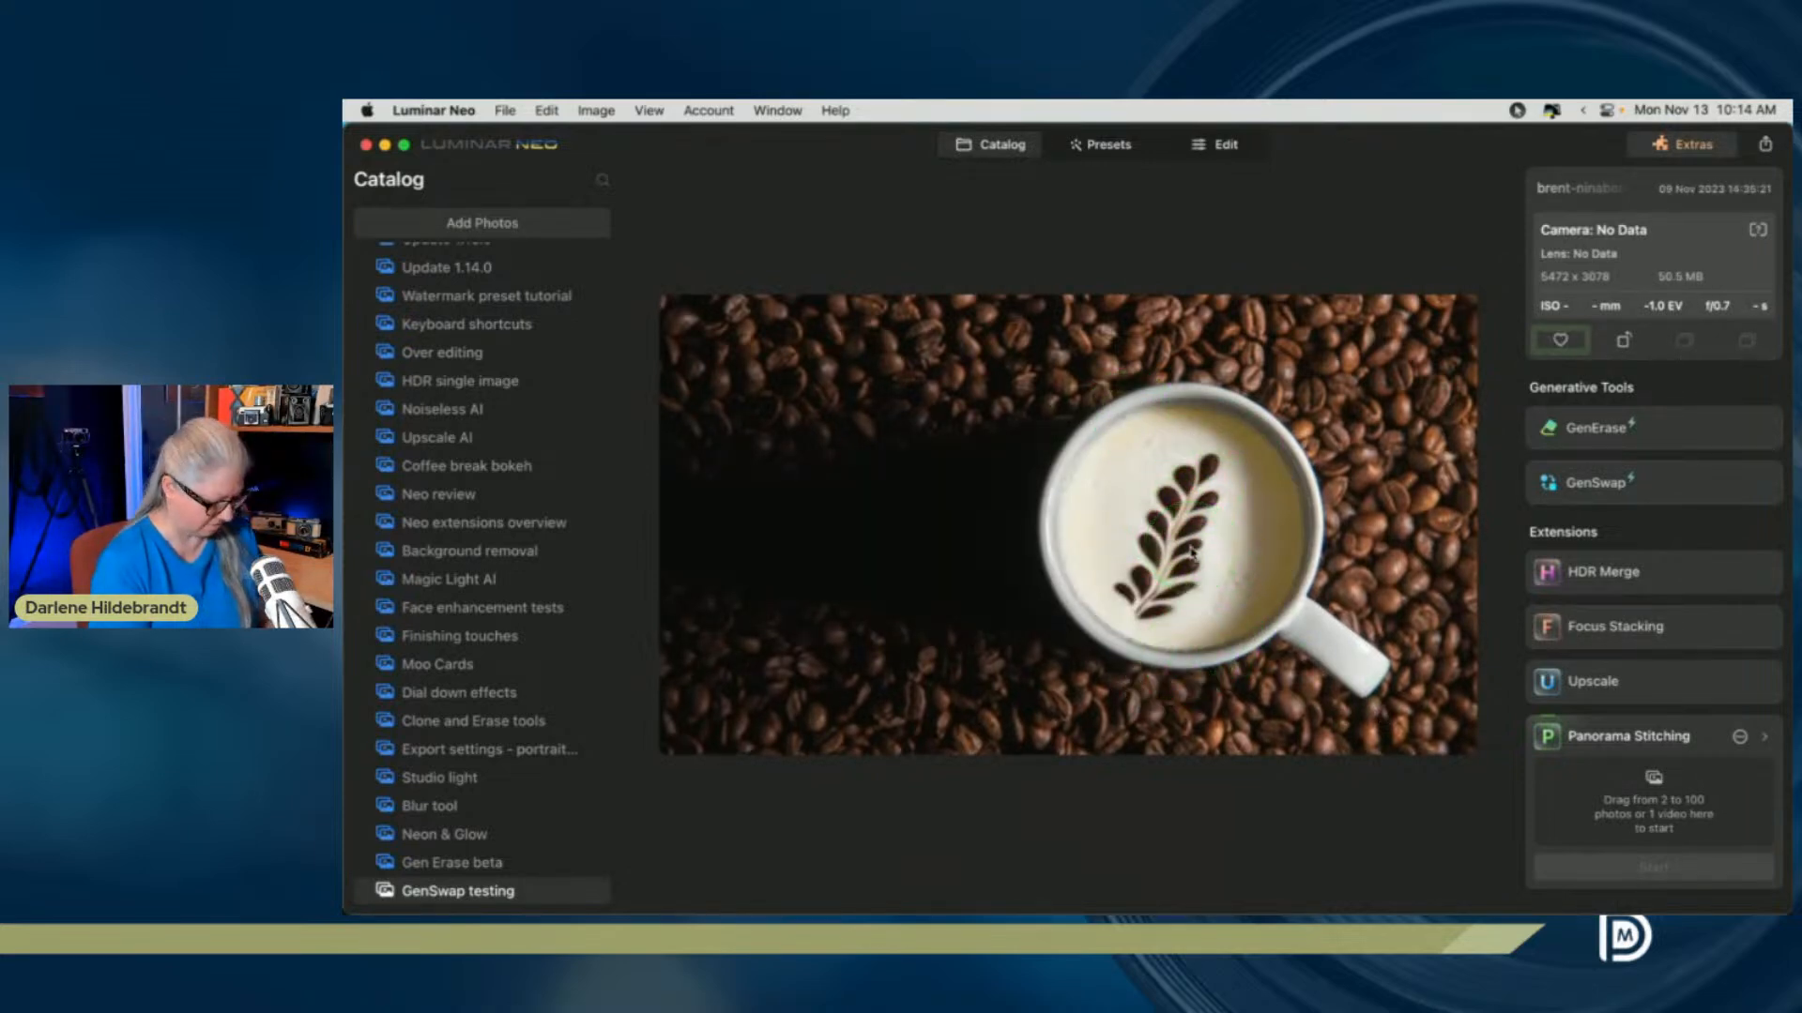
key(g)
Try to open the dark, empty city street photo in GenSwap, and cancel while it loads
click(1337, 584)
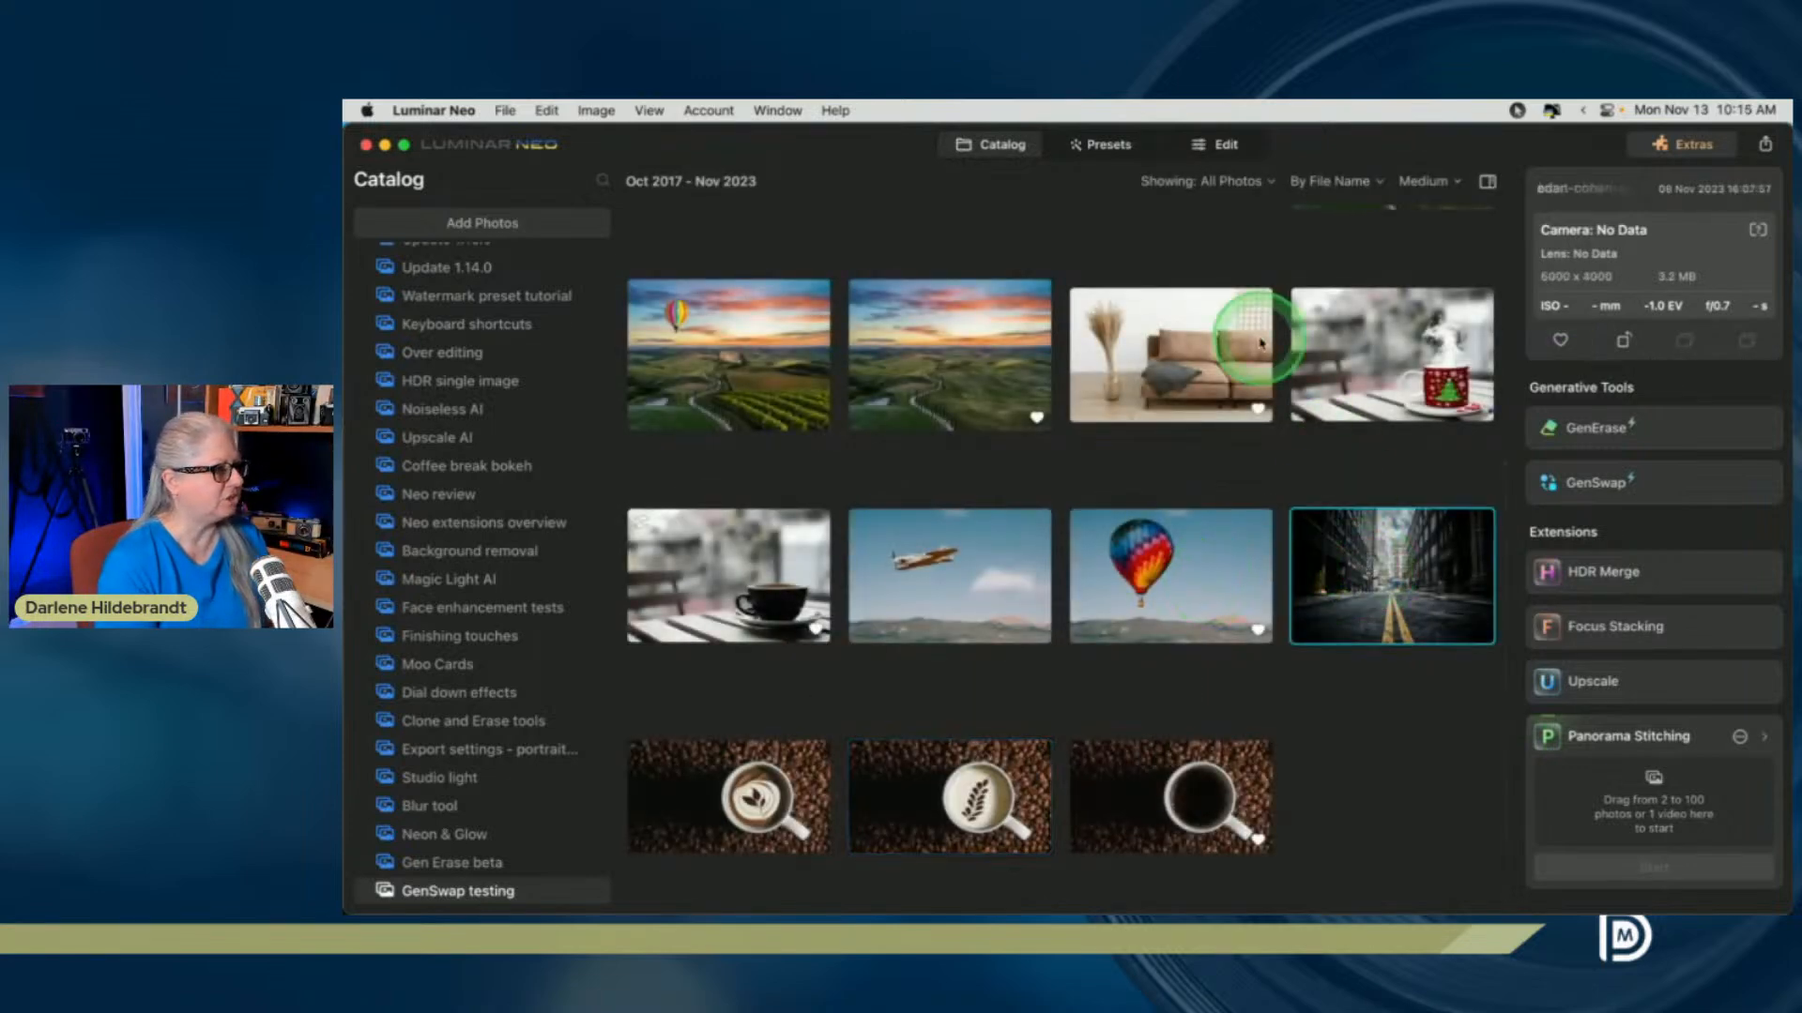
click(1676, 489)
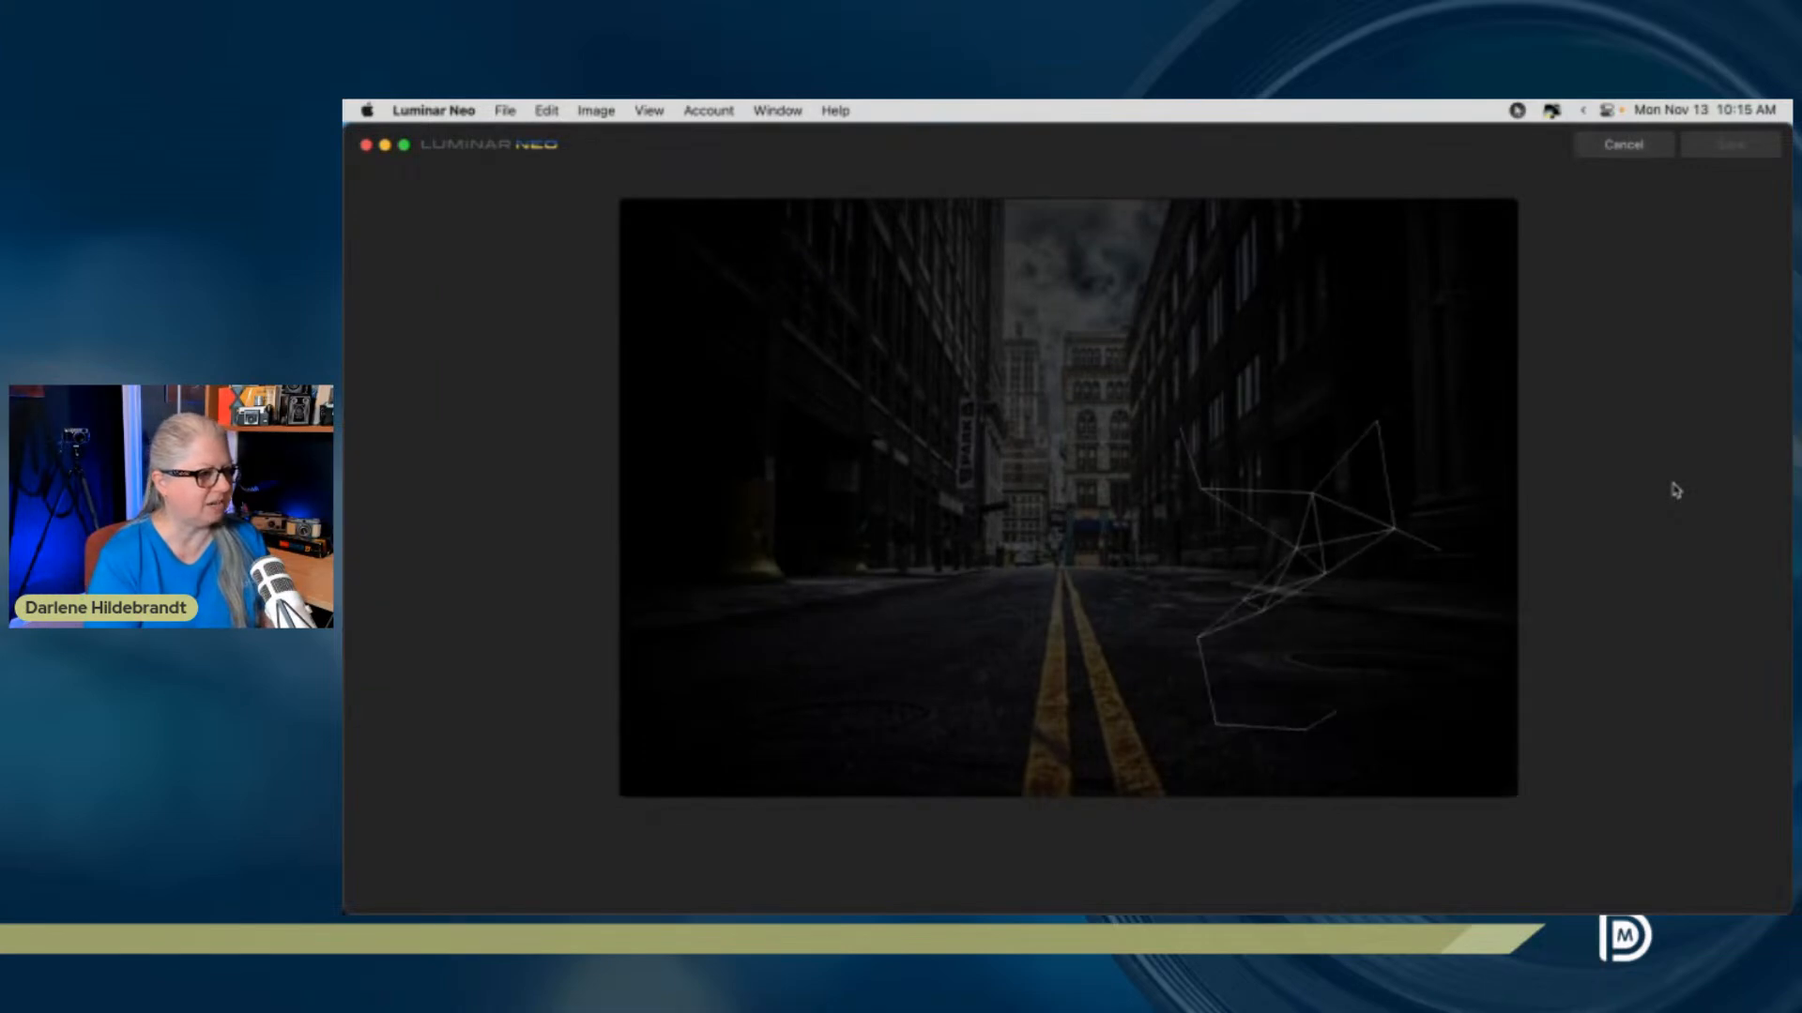
click(1644, 490)
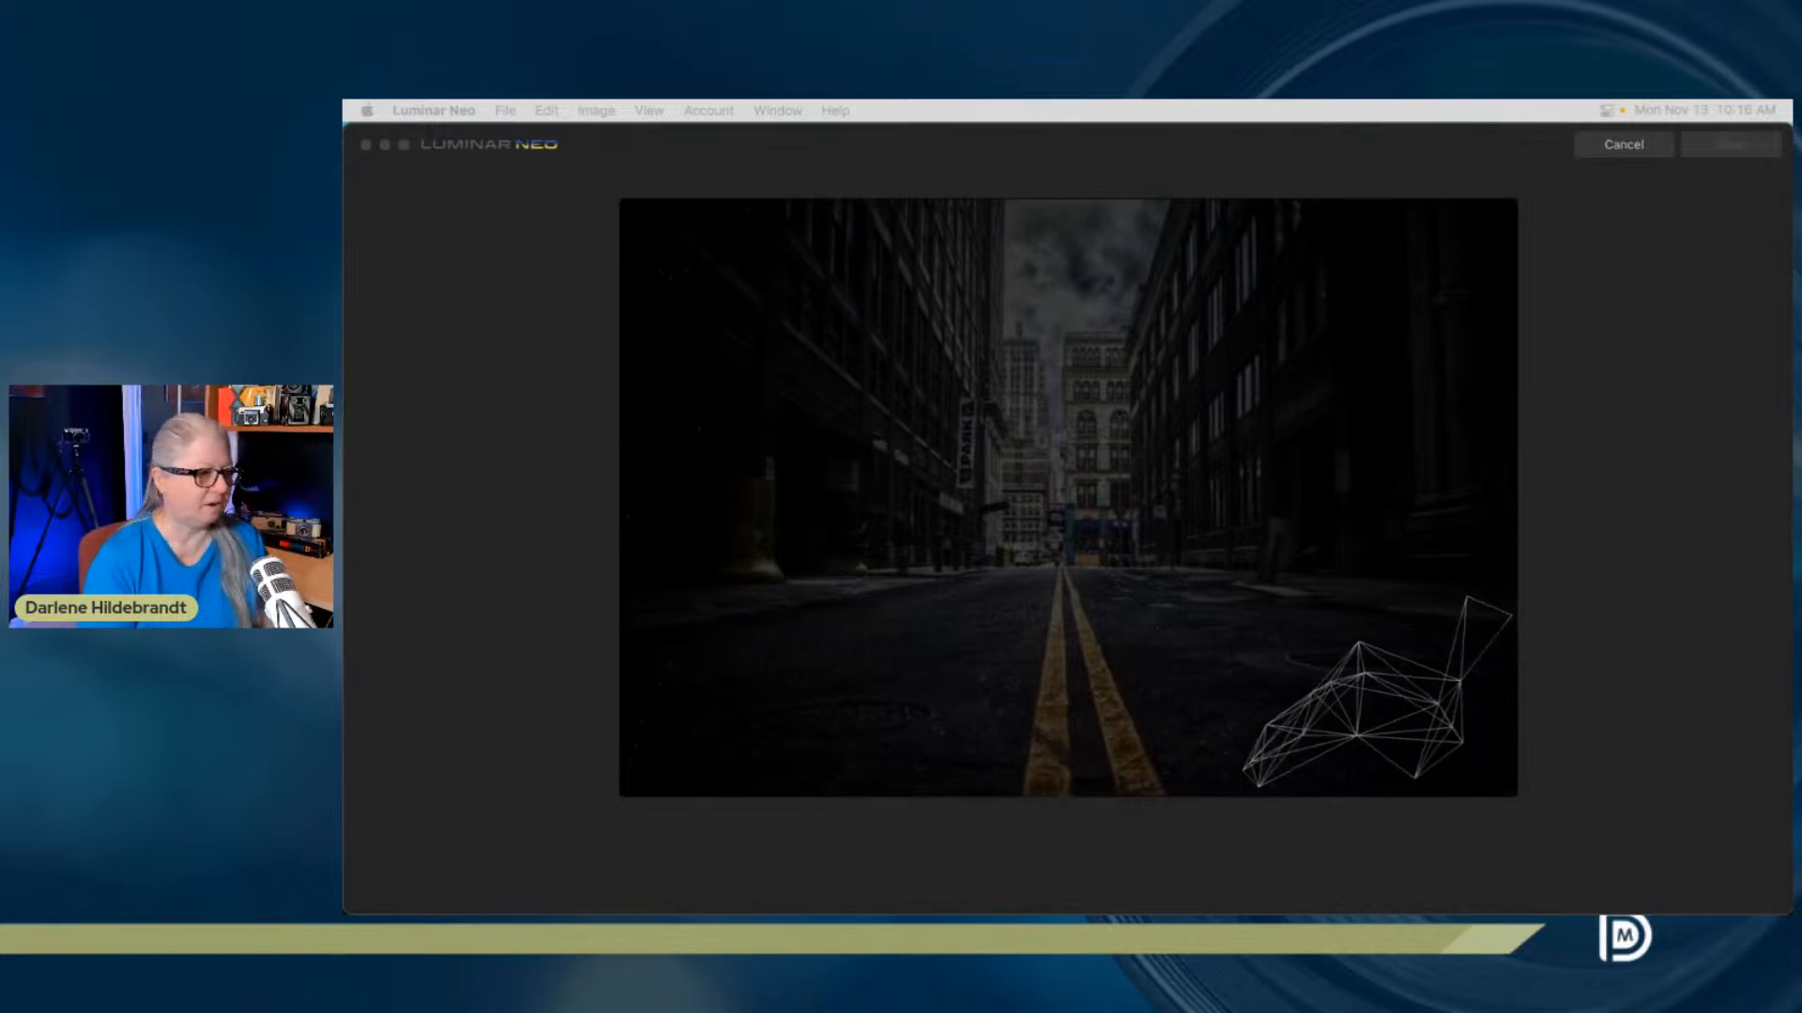
click(1619, 147)
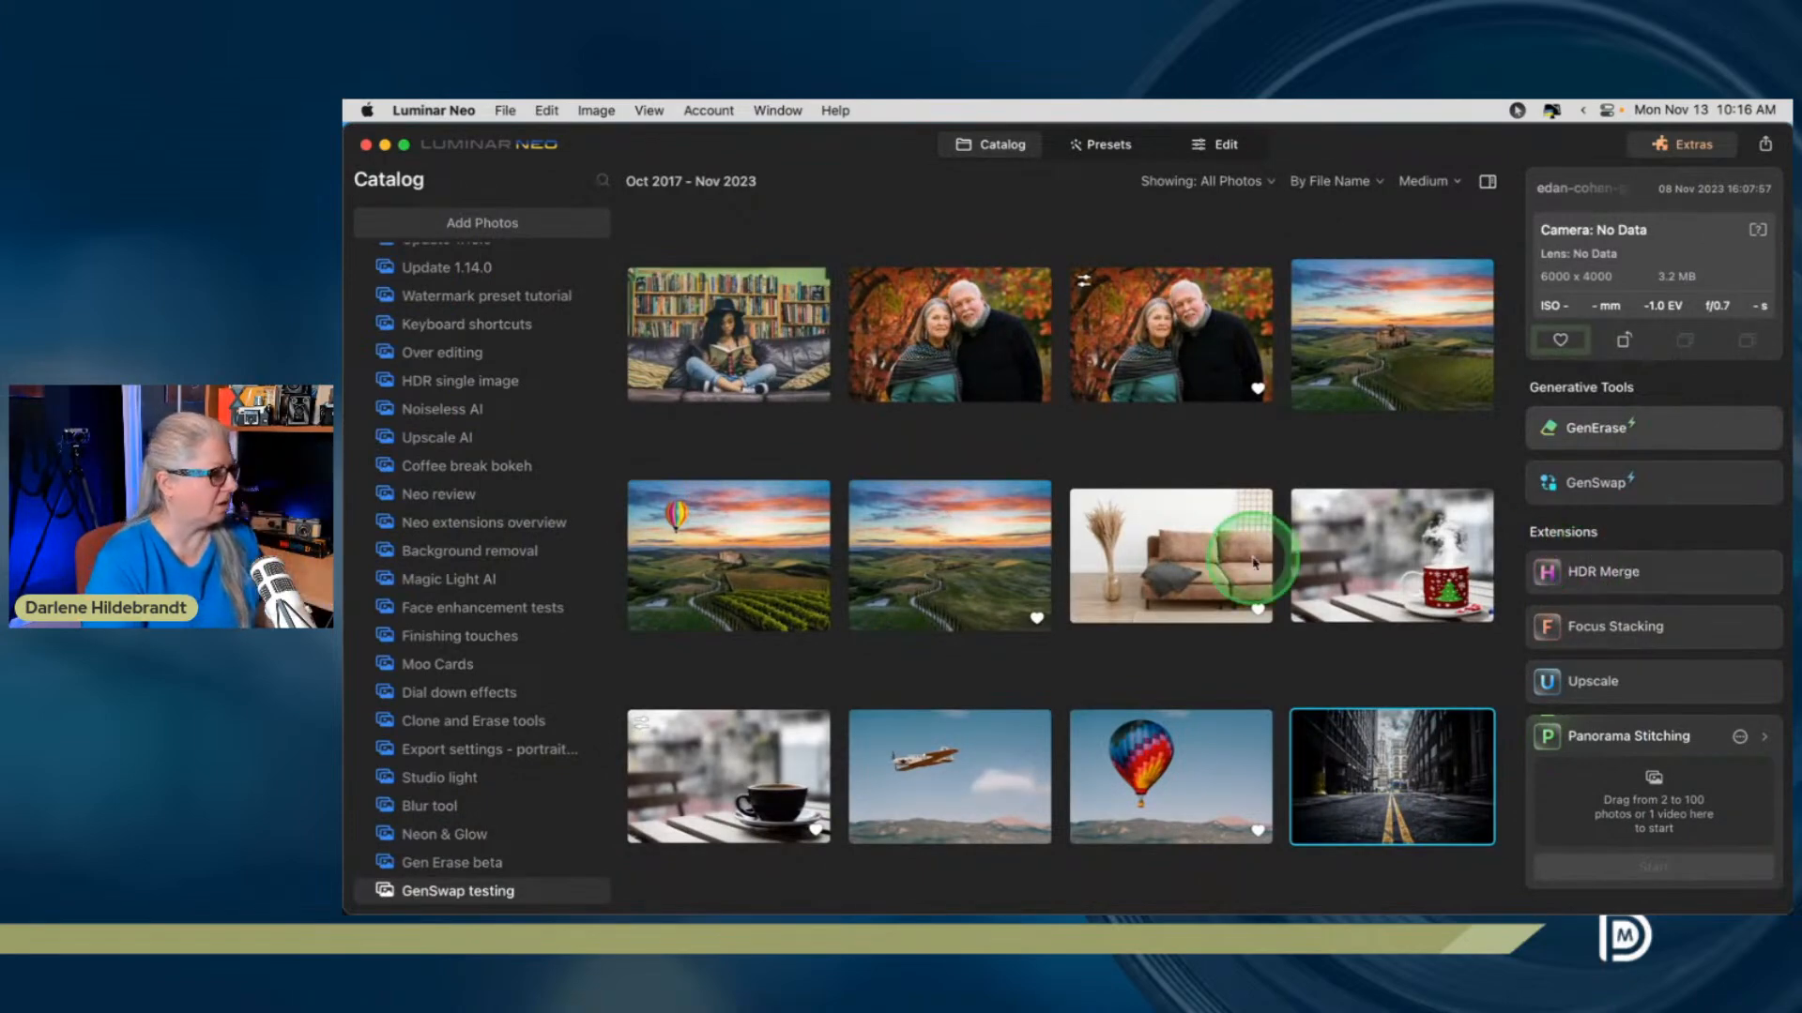
Open the photo of the black coffee cup on the slatted table in GenSwap, and check the Mac's system status
click(657, 765)
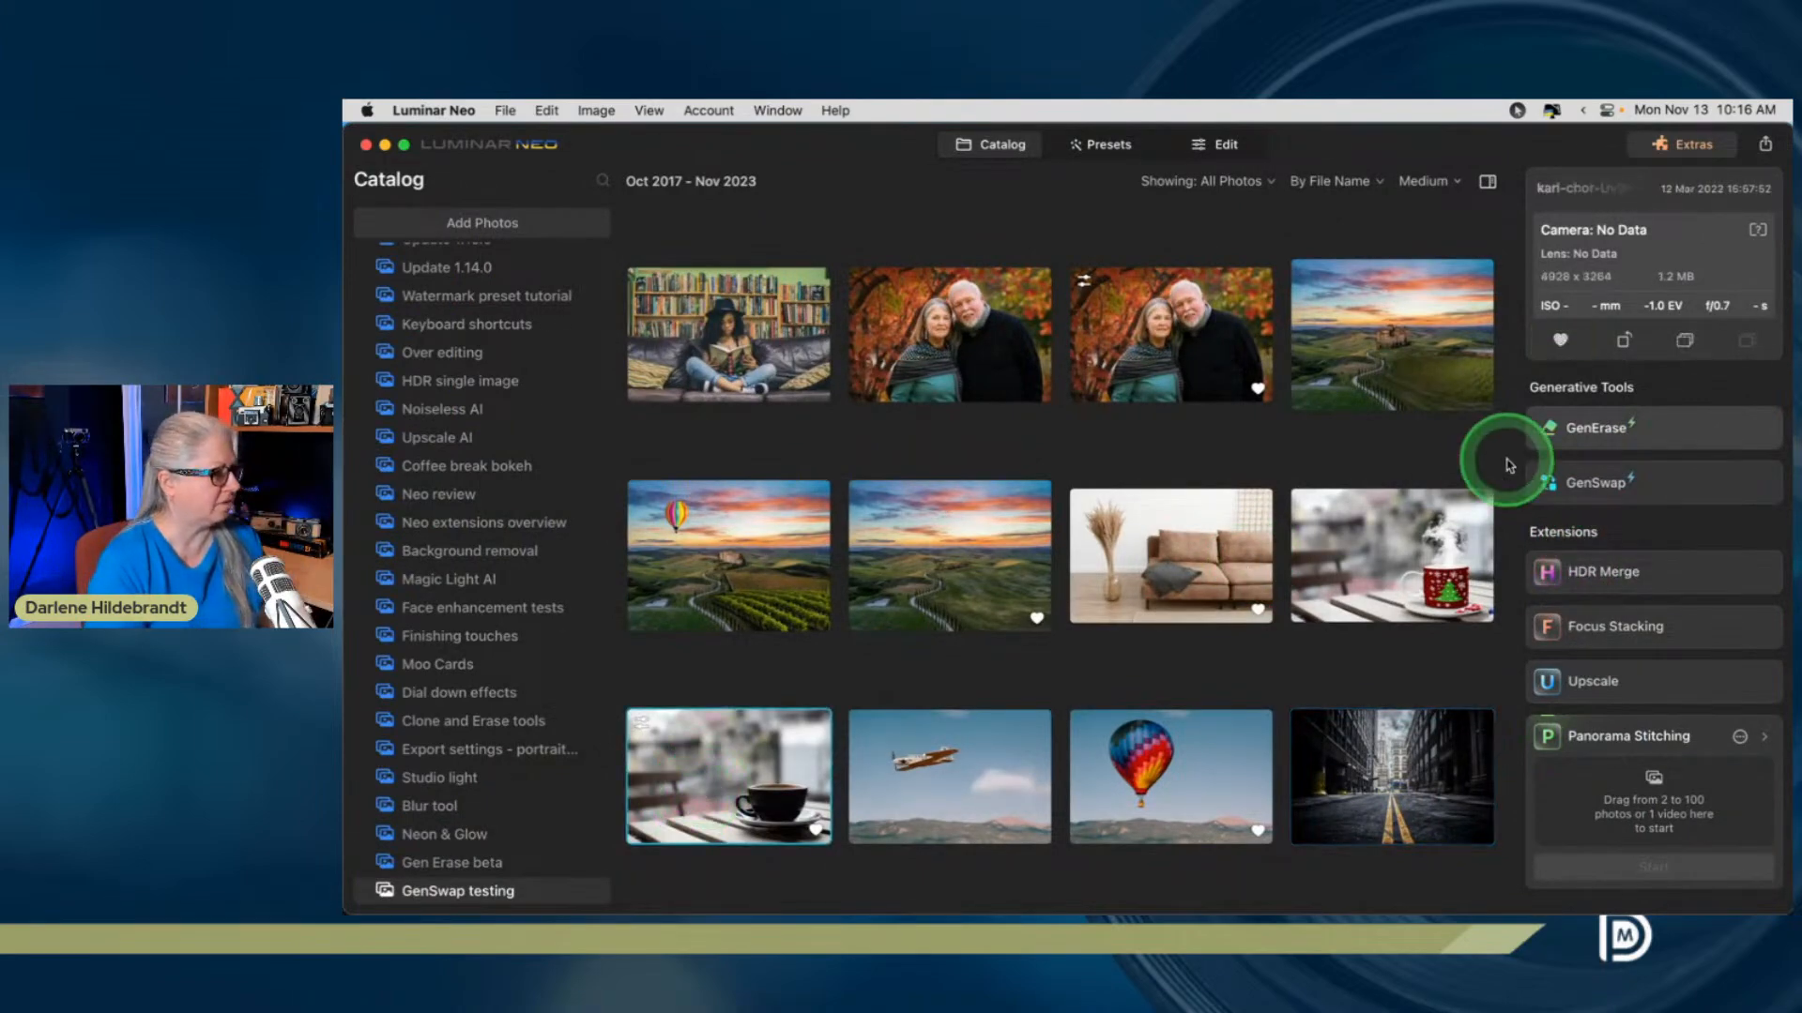
click(1663, 486)
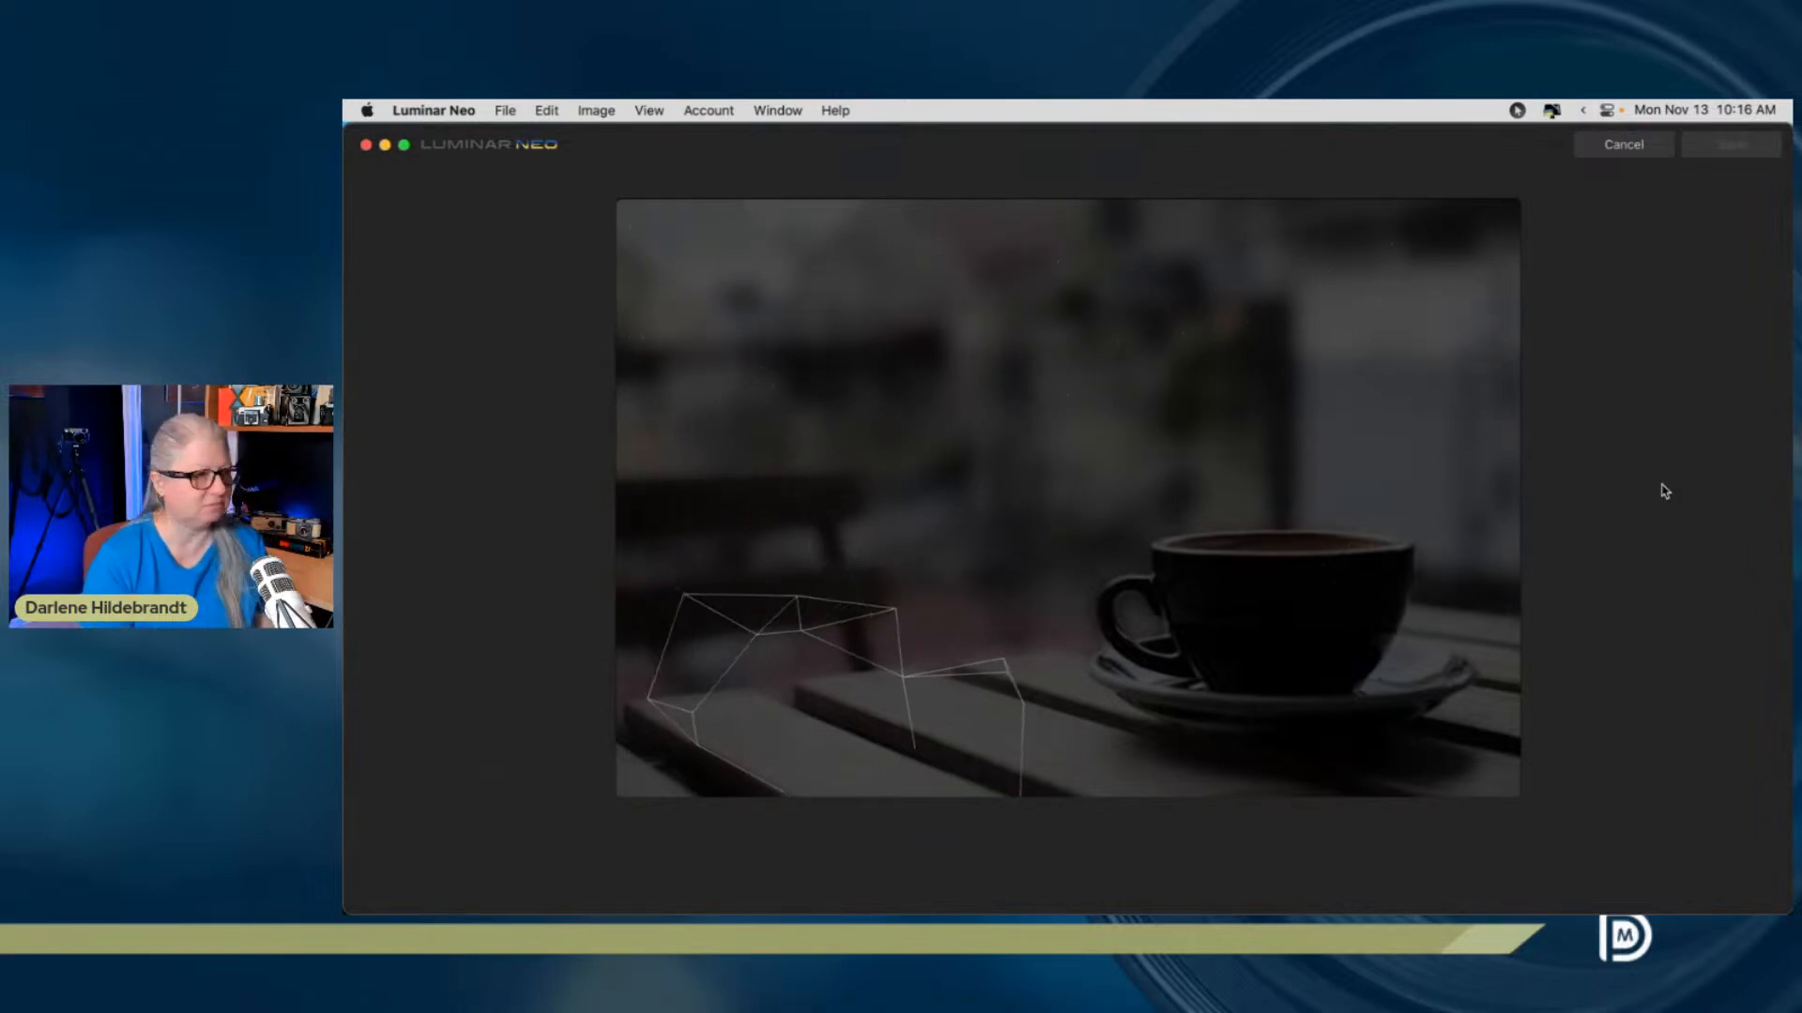
click(1584, 111)
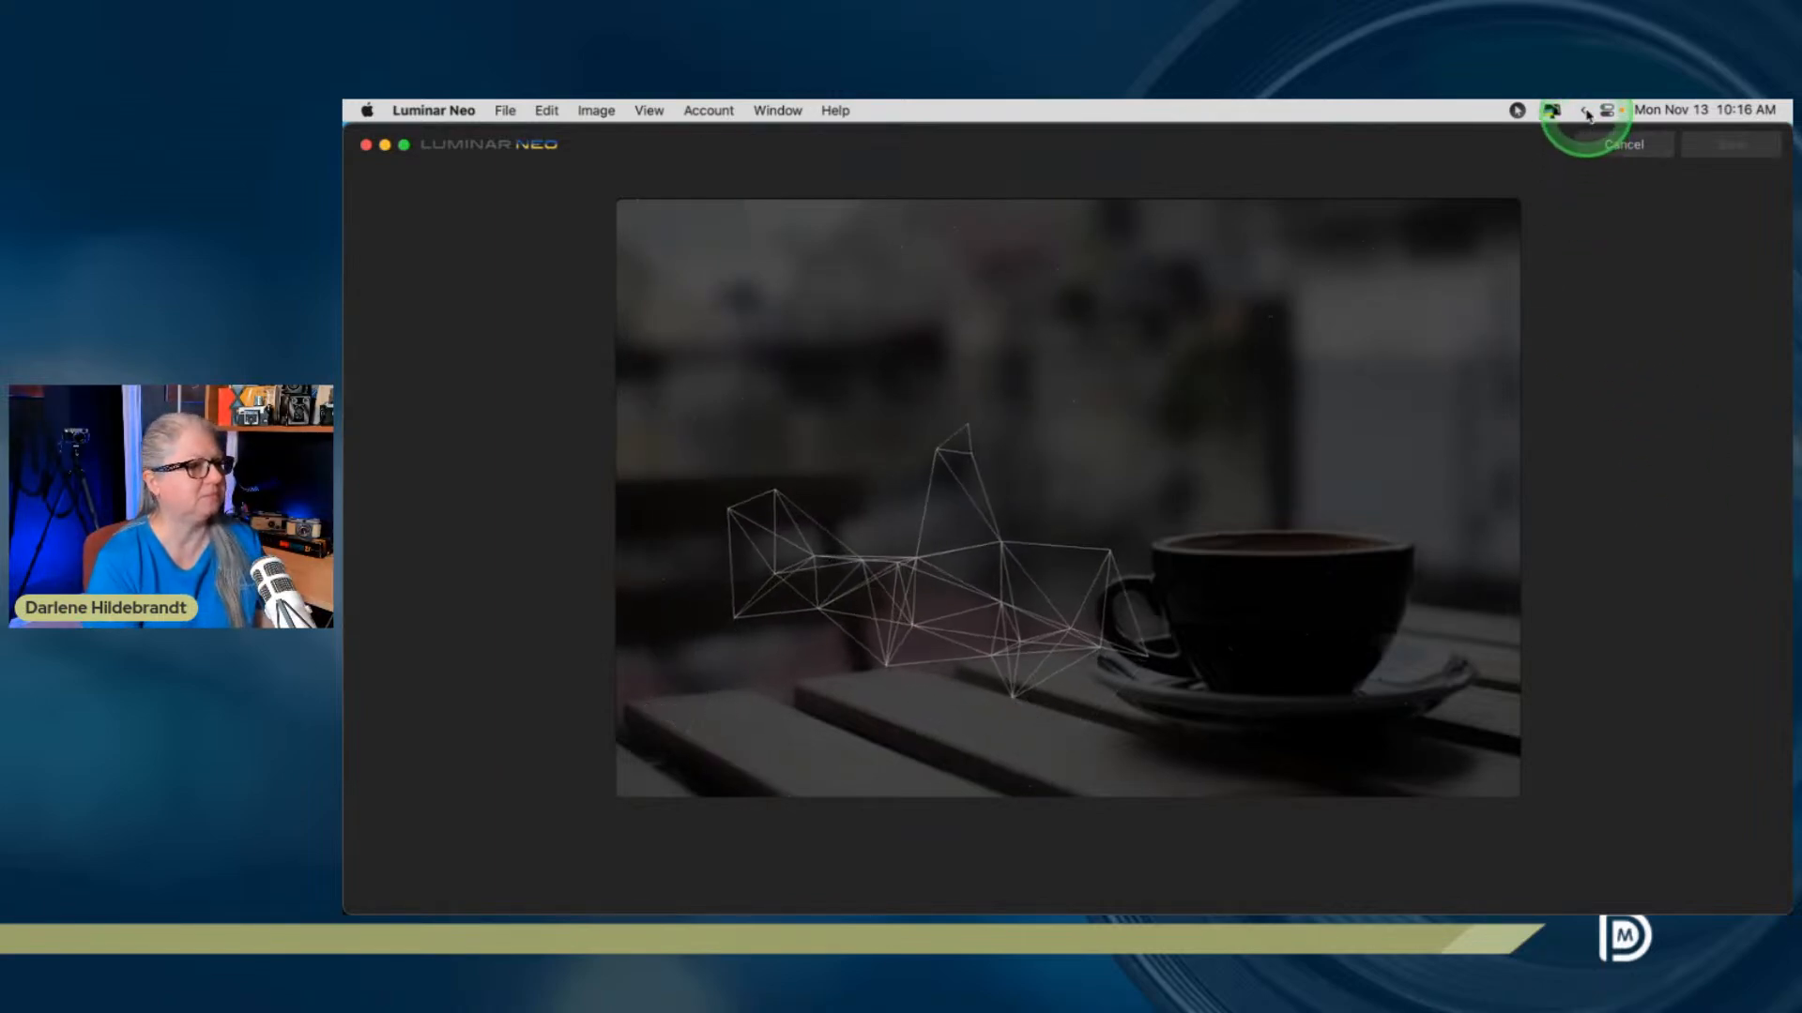
click(1584, 111)
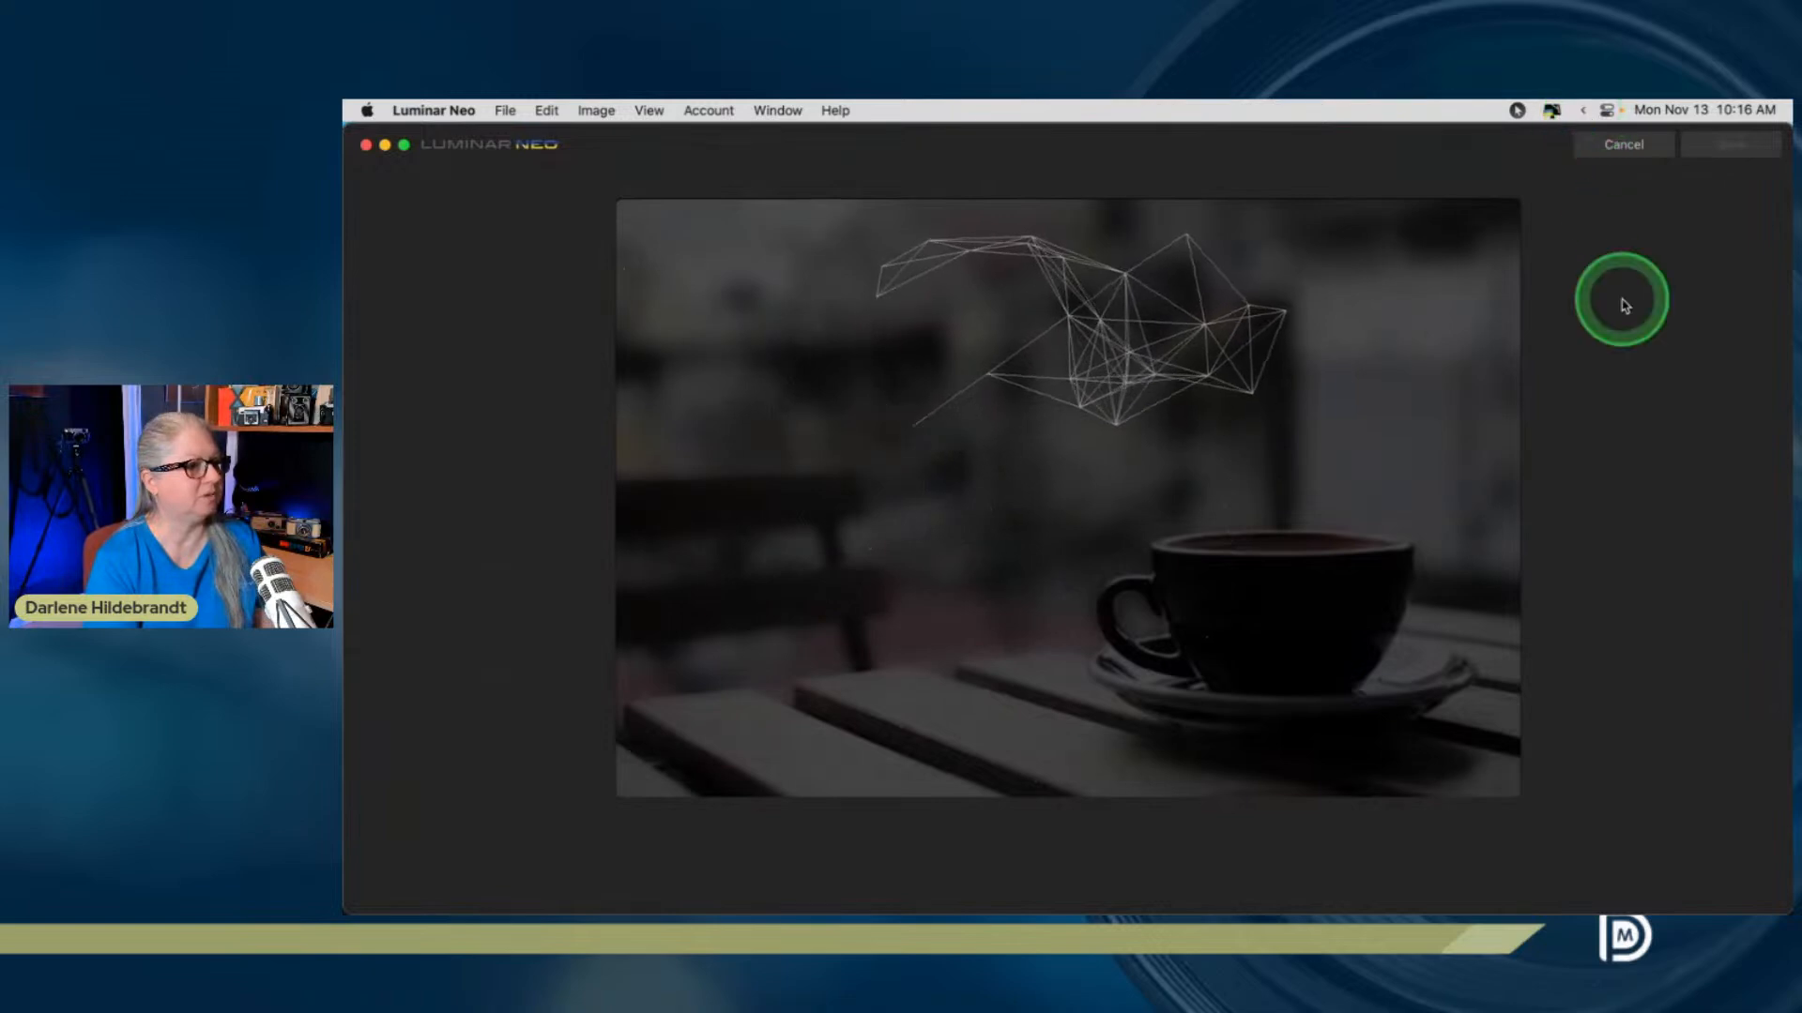
click(1551, 111)
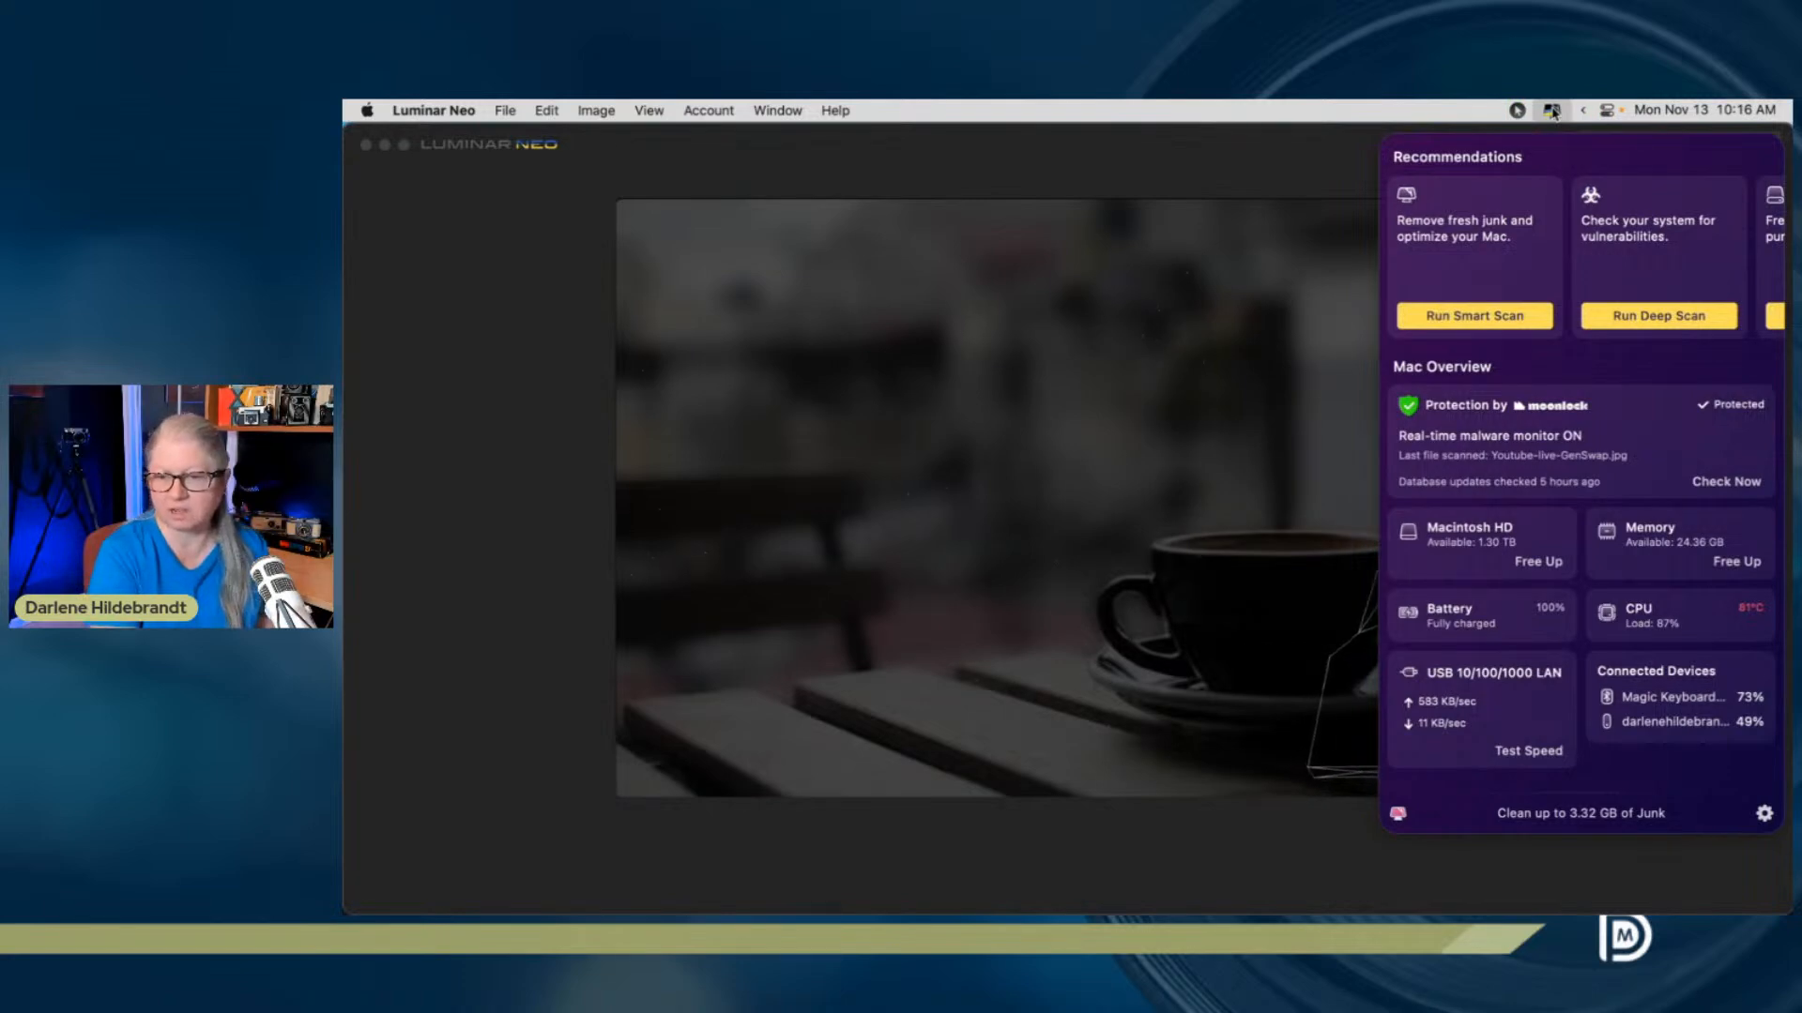
click(1551, 110)
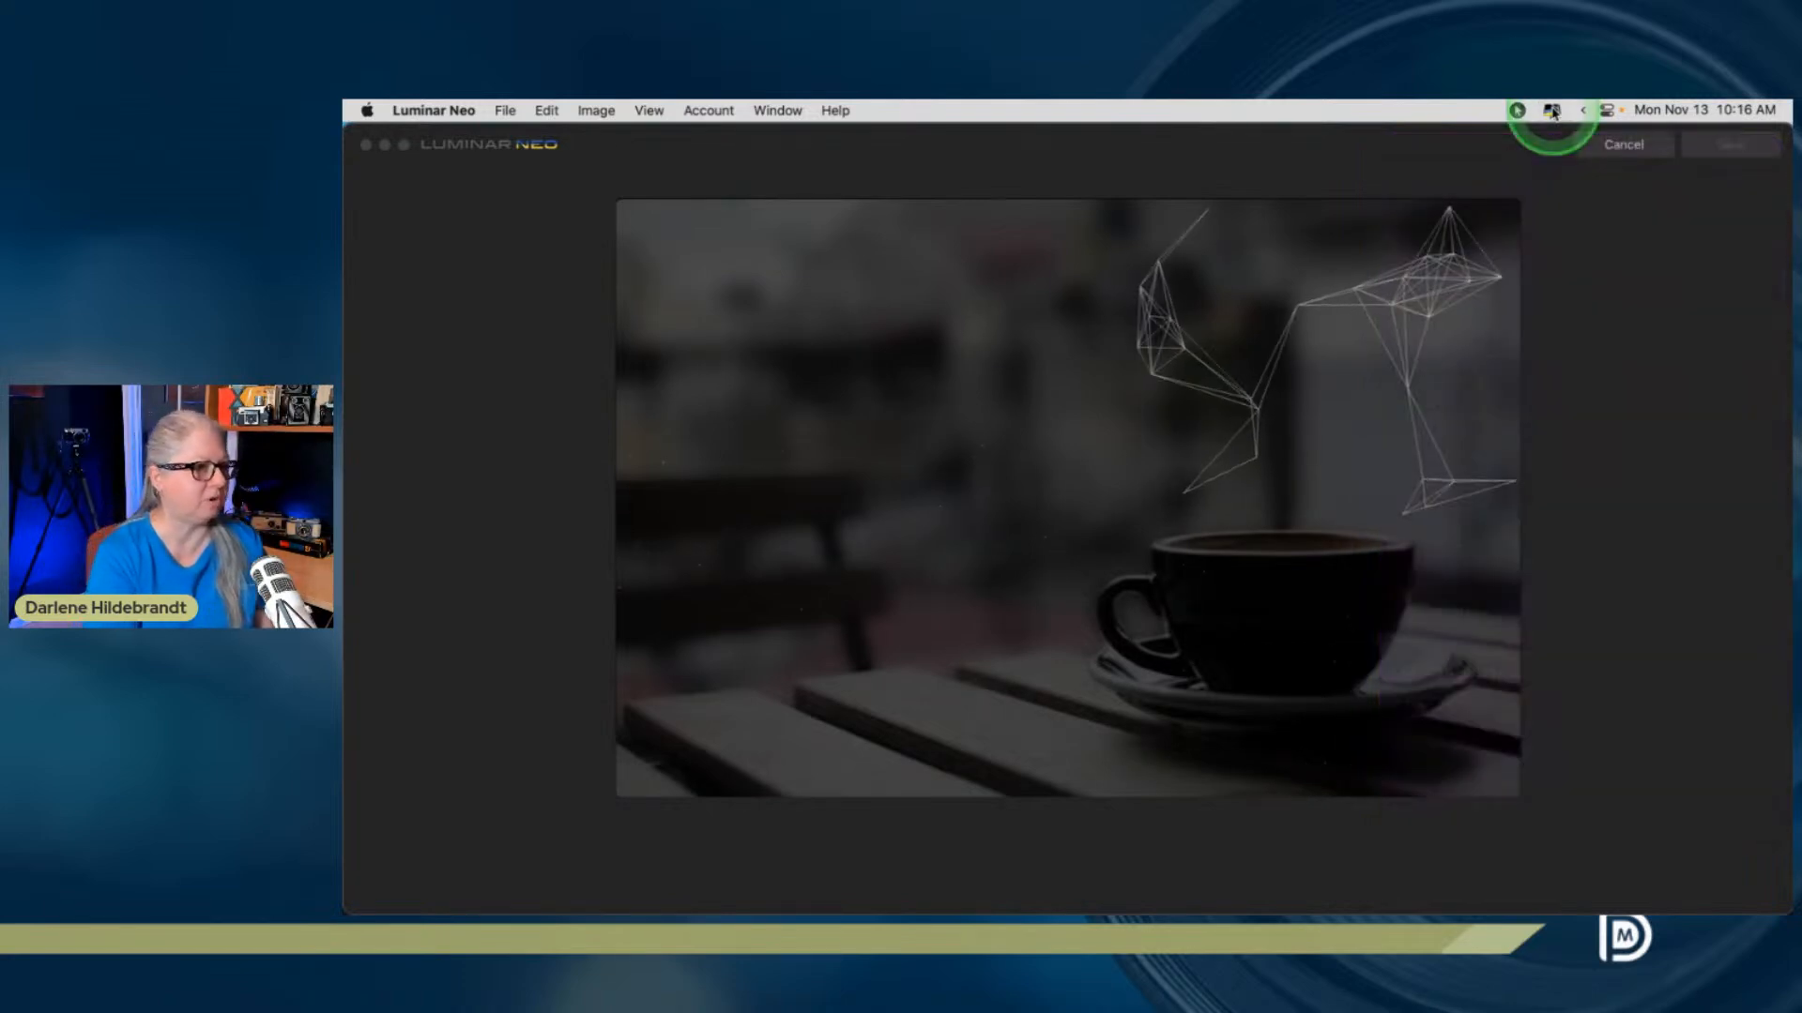
Check the Mac's CPU load and top consuming processes in the system status overview while GenSwap is loading, and close the overview
click(1551, 111)
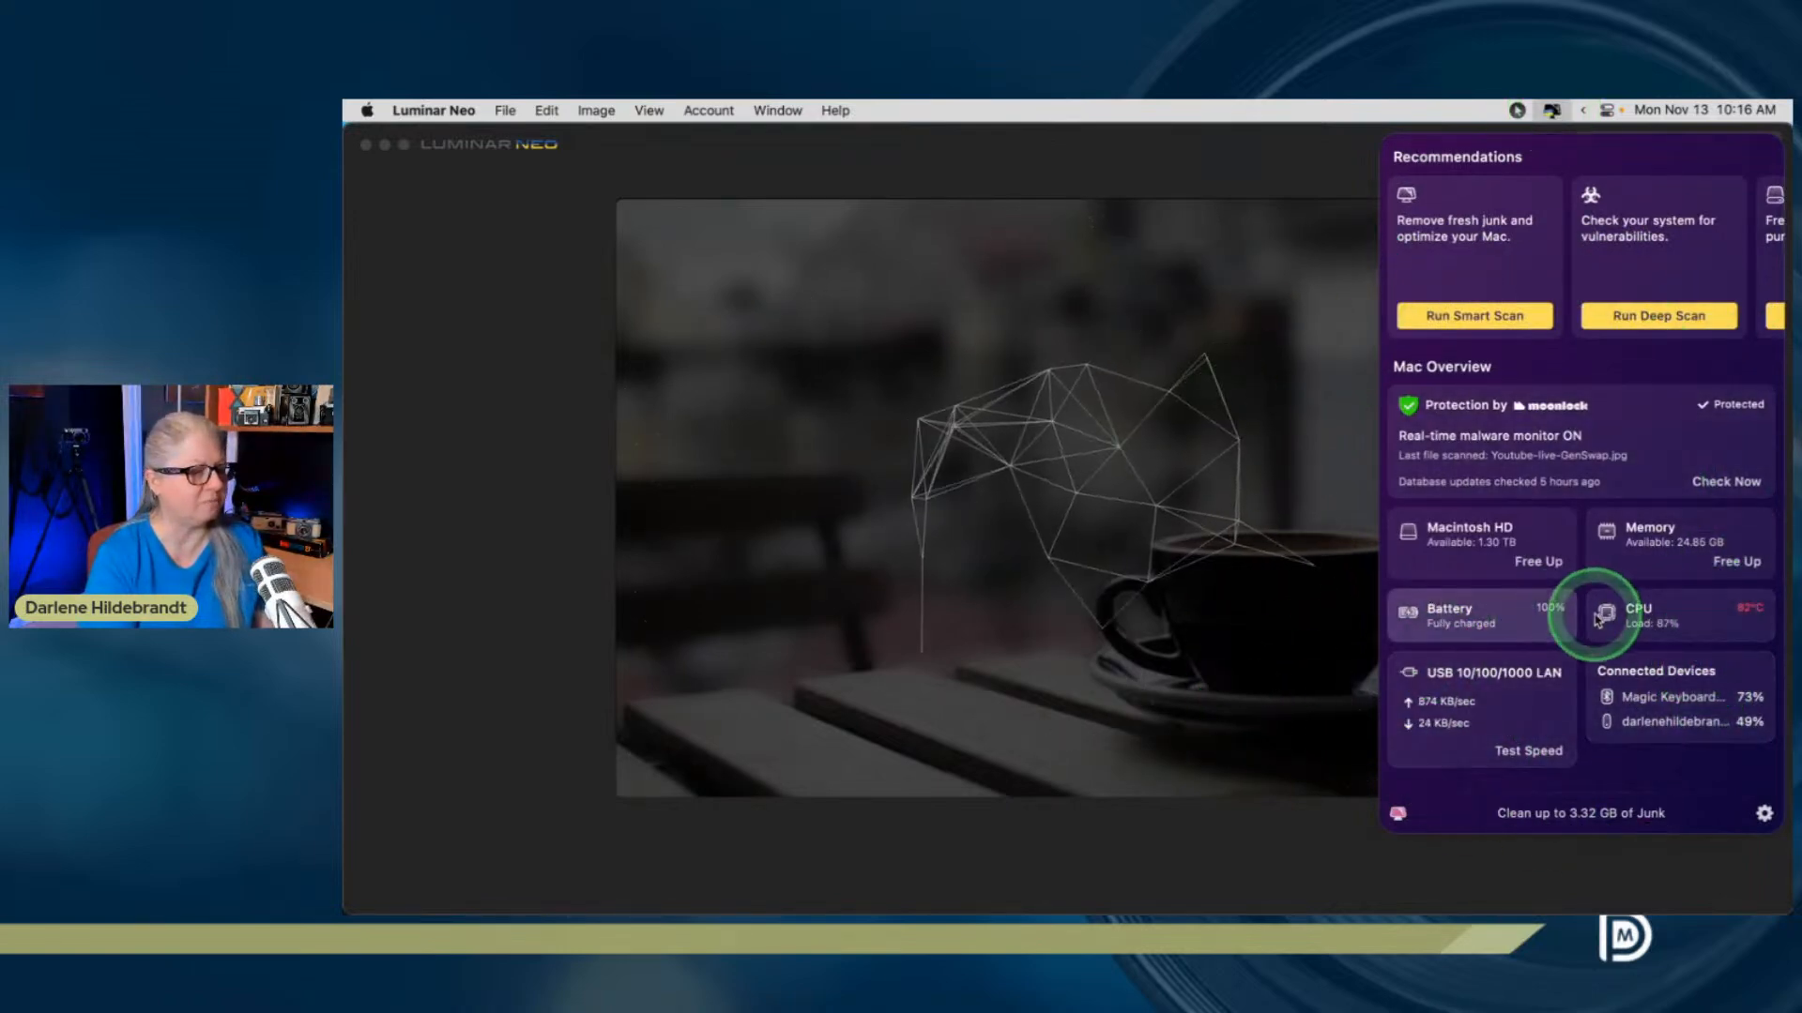
click(1677, 617)
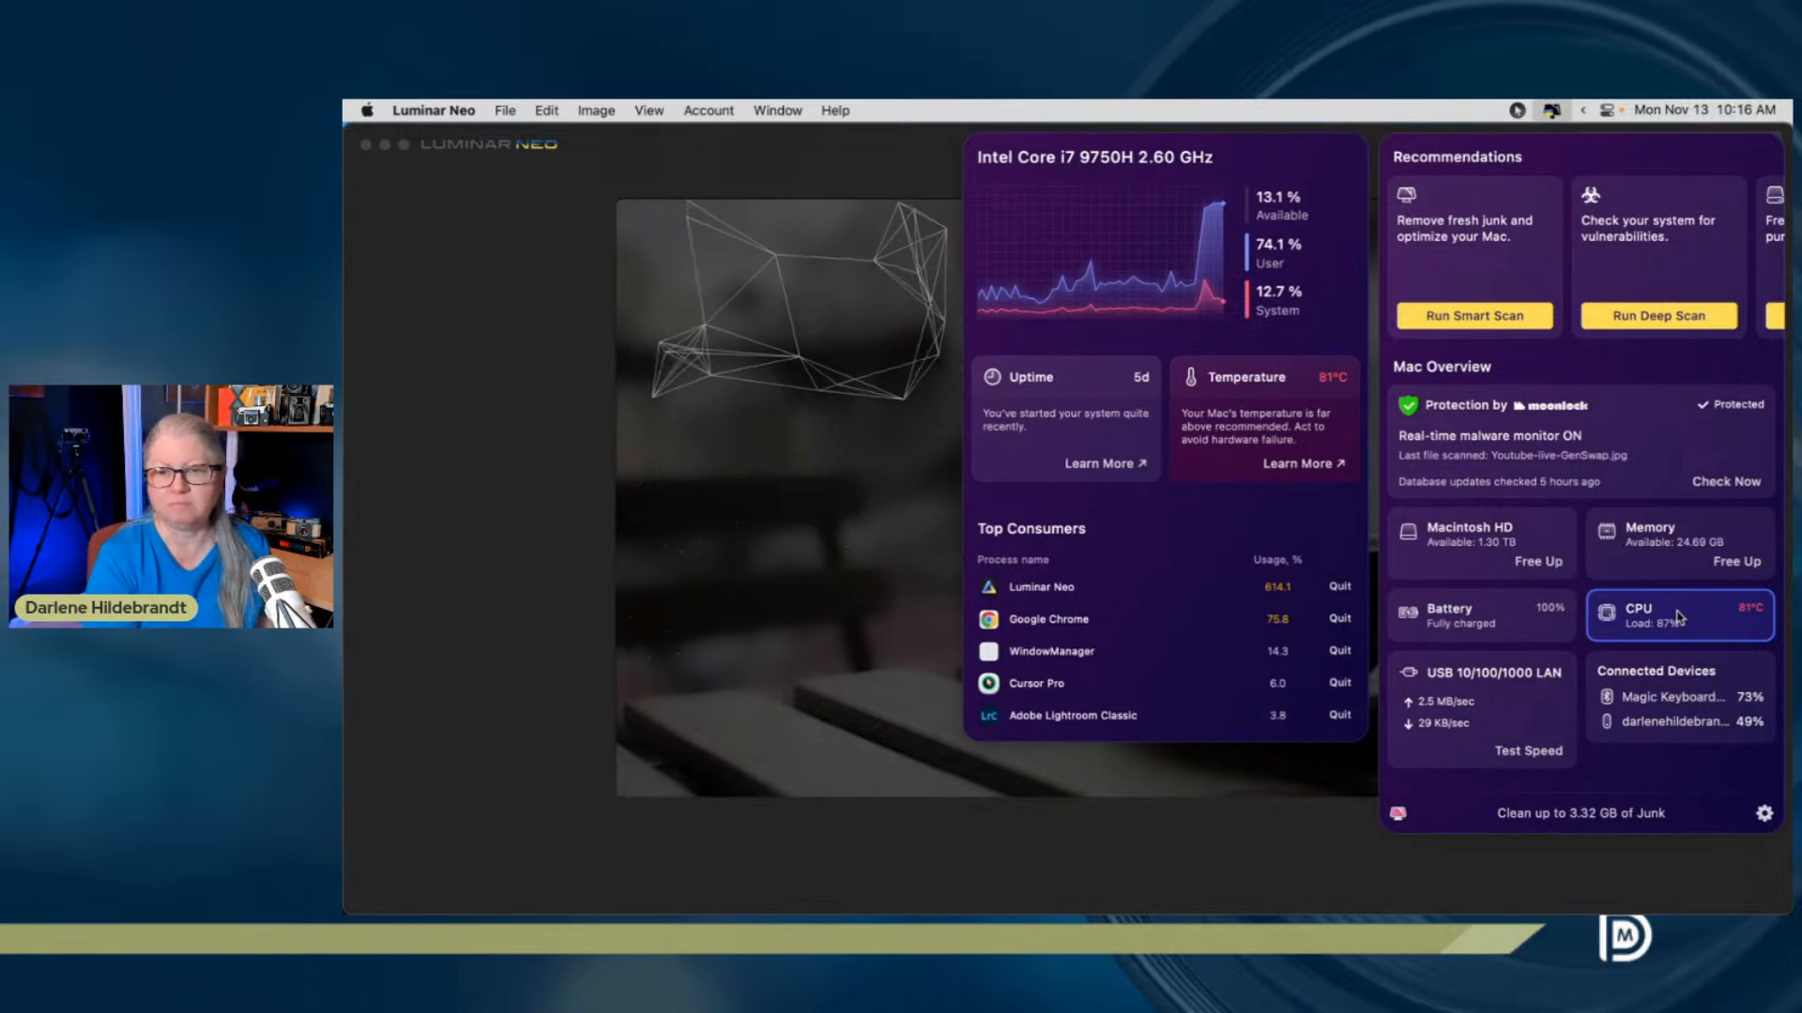
click(1694, 616)
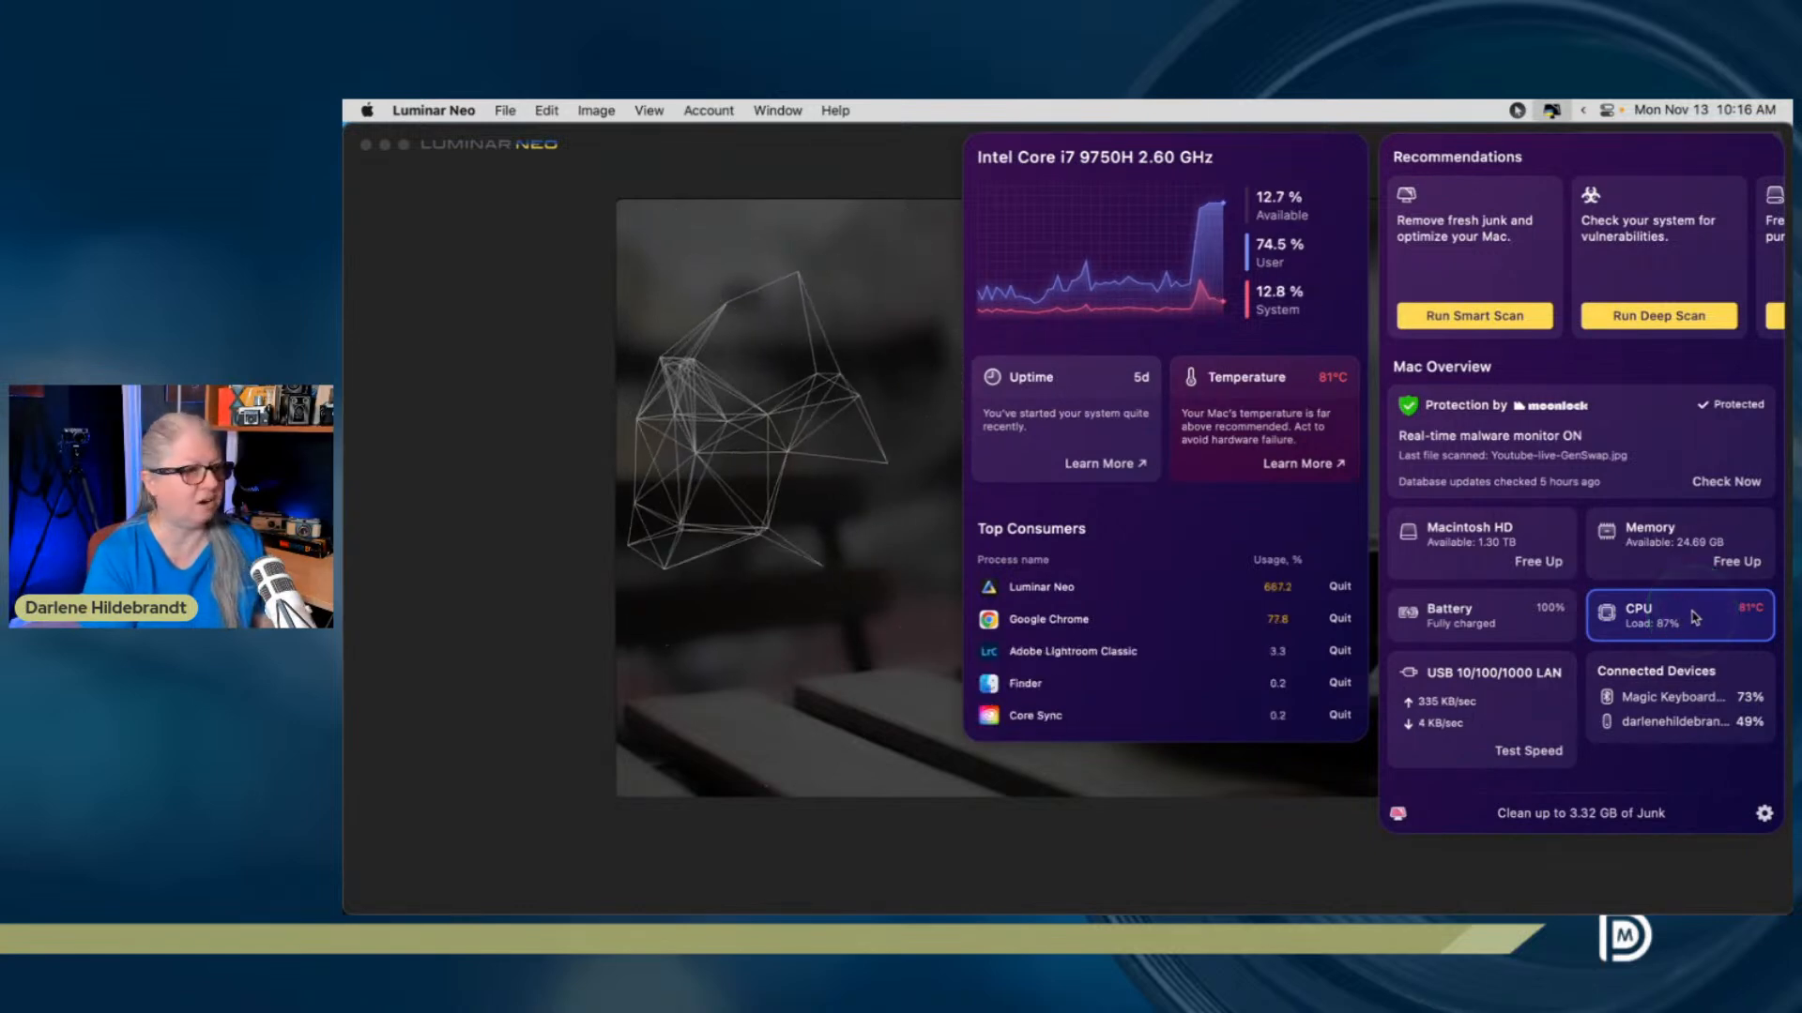
click(1692, 611)
click(744, 362)
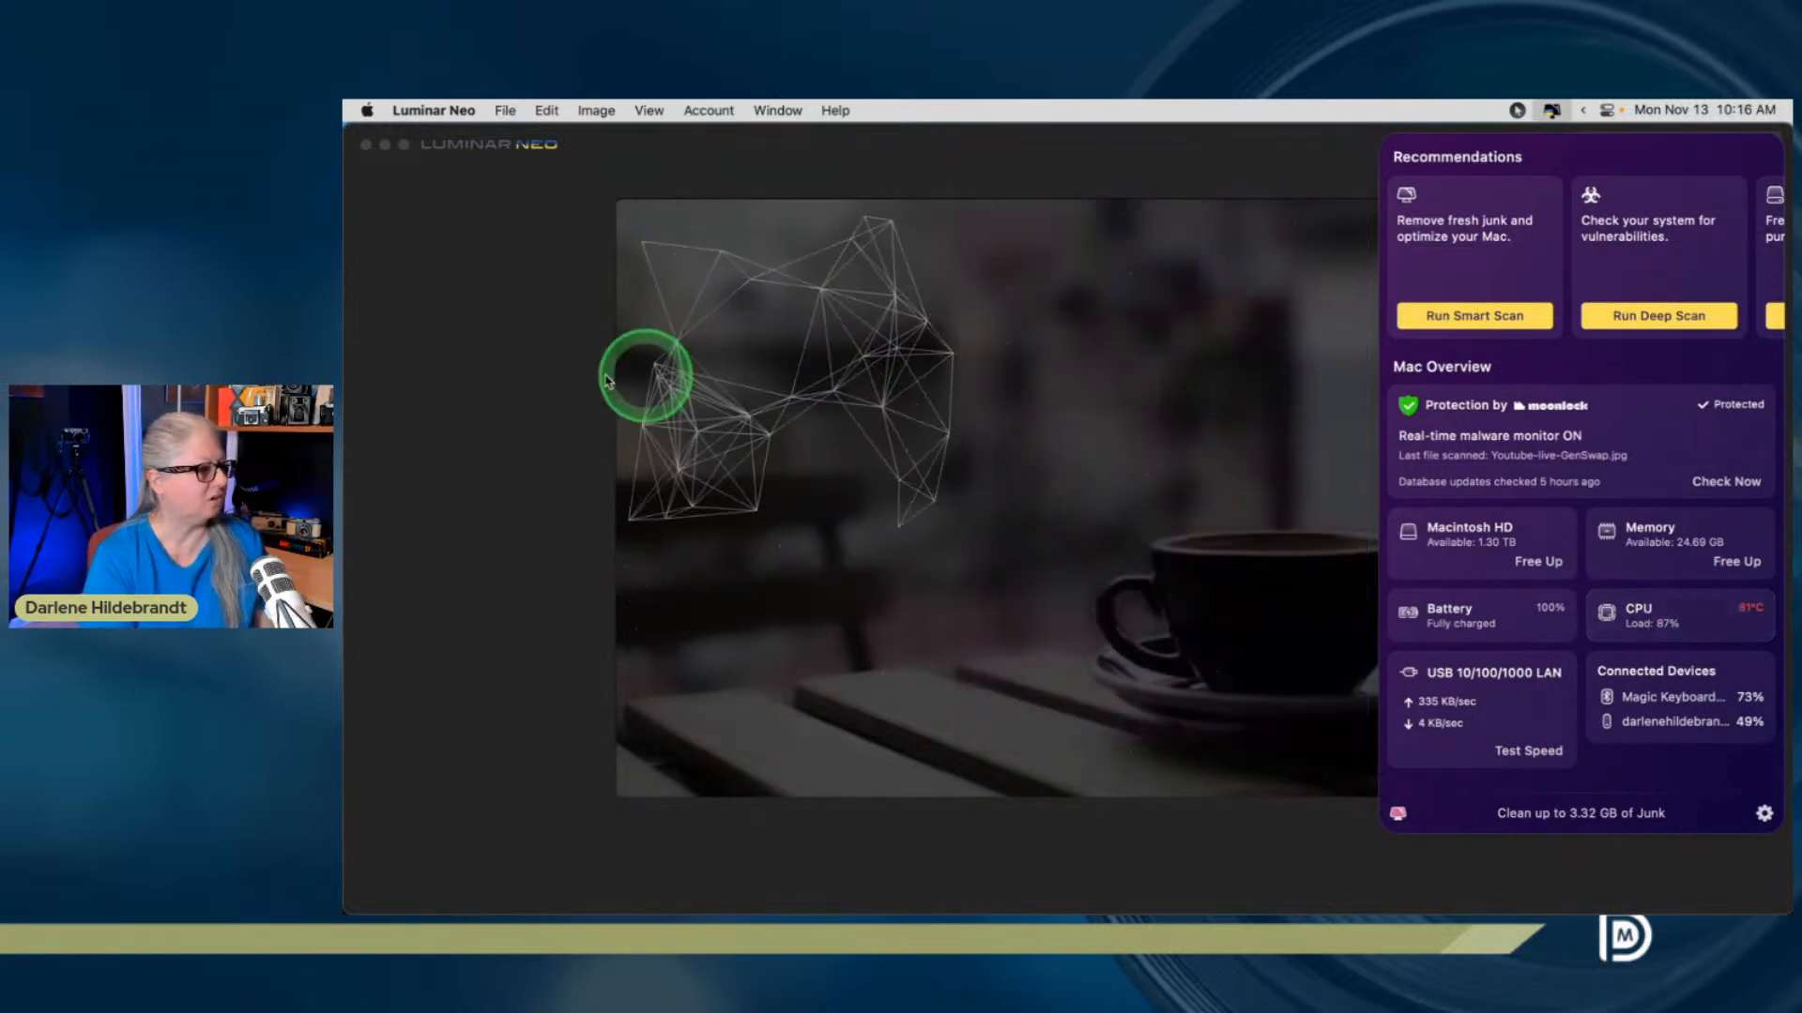
click(438, 373)
Cancel the coffee cup's GenSwap loading, and open the dark, empty city street photo in GenSwap instead
click(1623, 144)
click(1263, 425)
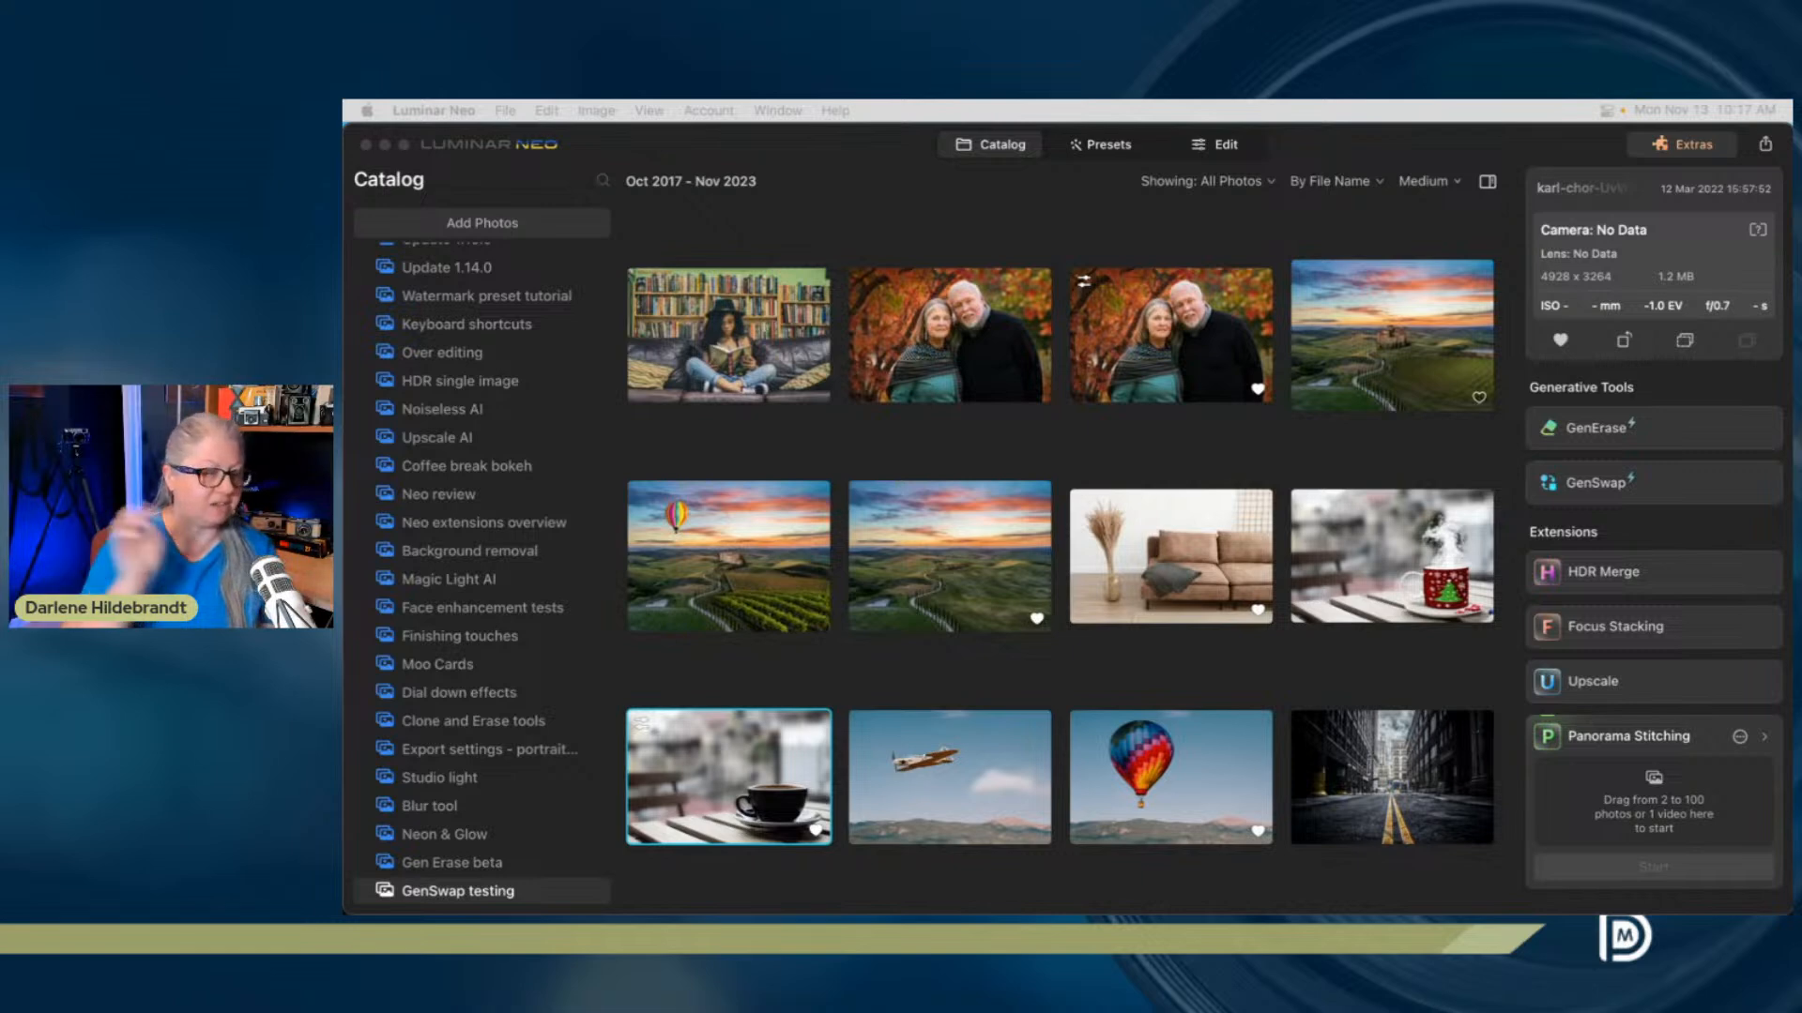
click(1386, 148)
click(1380, 755)
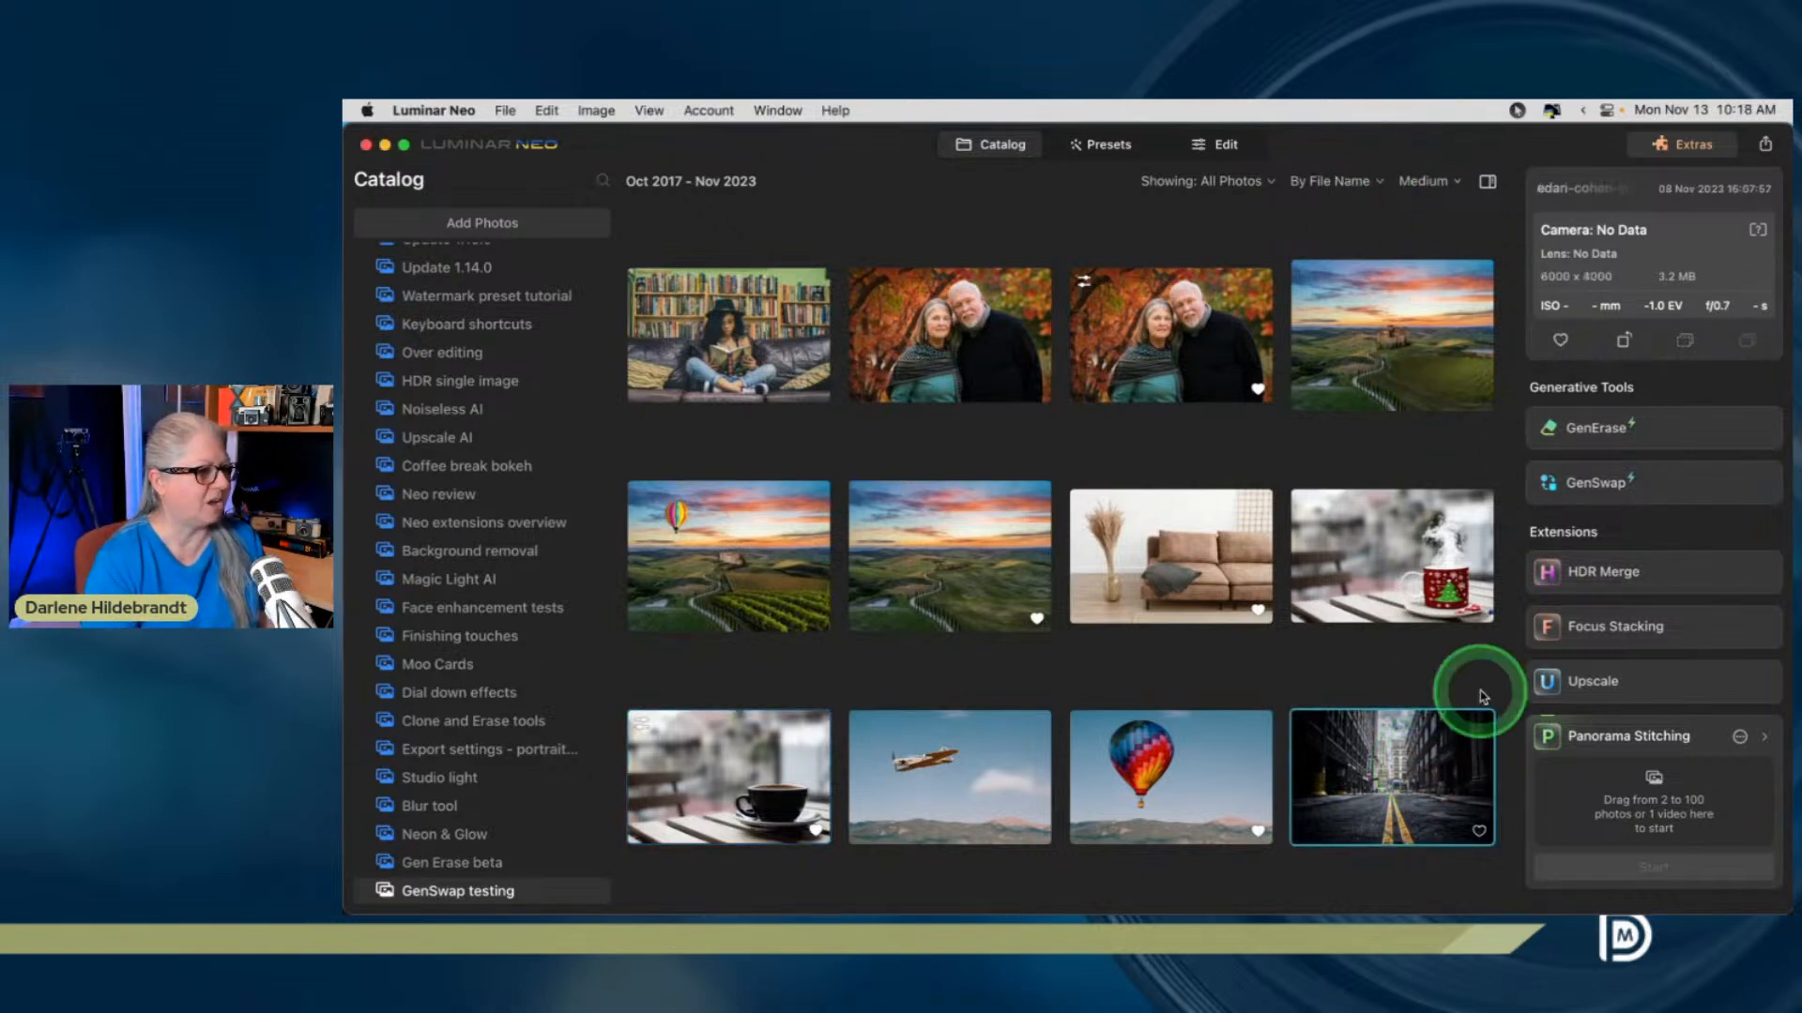
click(1686, 486)
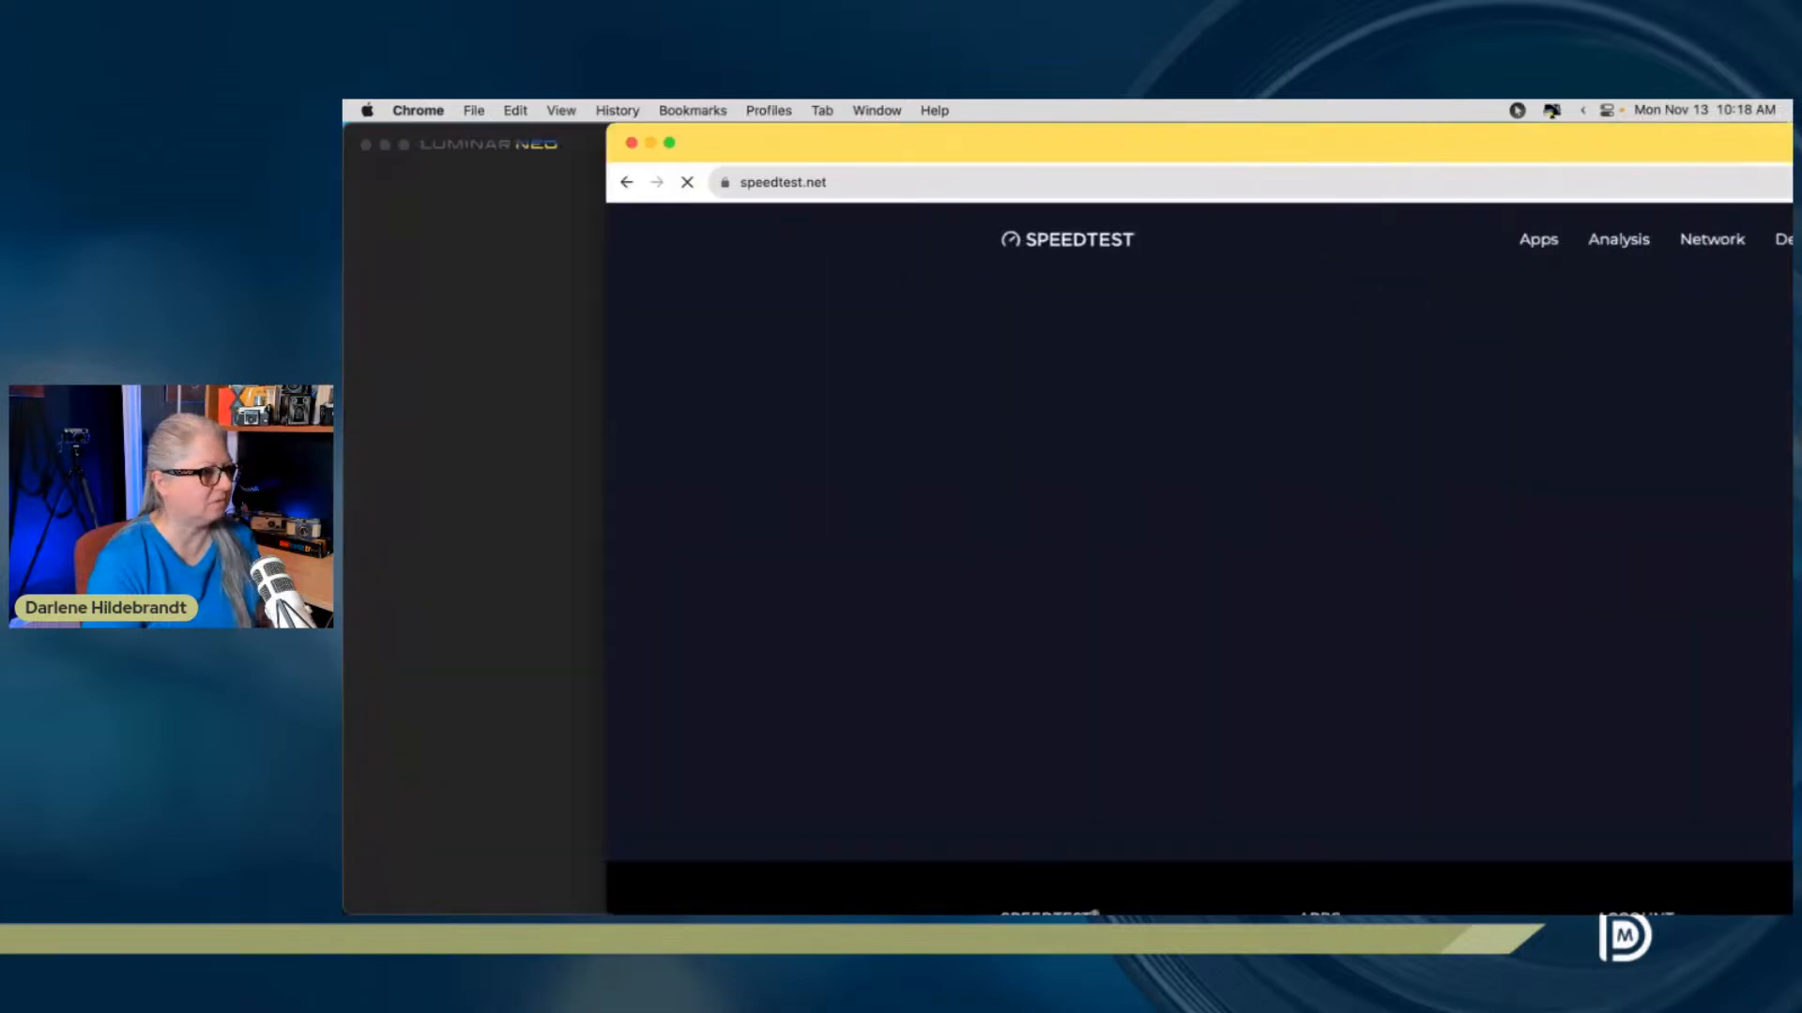
Resize and reposition the speedtest.net browser window so the whole test area fits on screen
drag(1792, 234, 1223, 232)
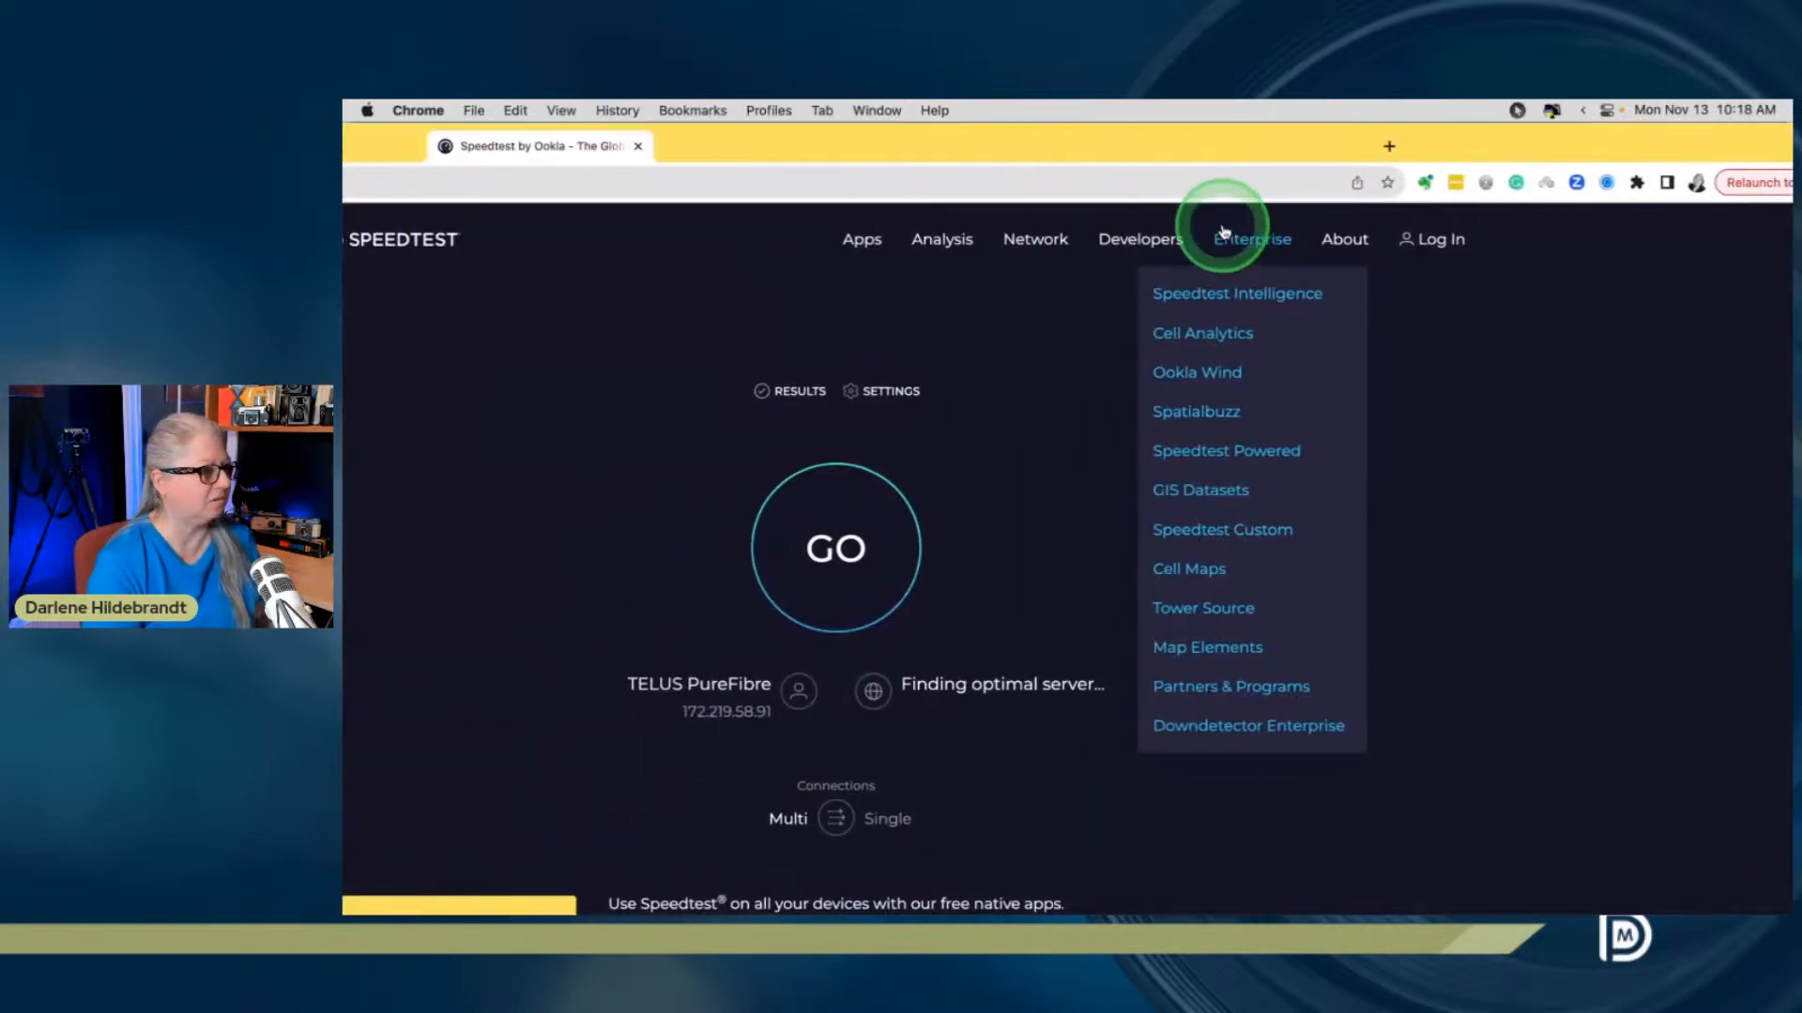
drag(667, 148, 1242, 138)
drag(499, 271, 949, 272)
drag(1375, 148, 823, 148)
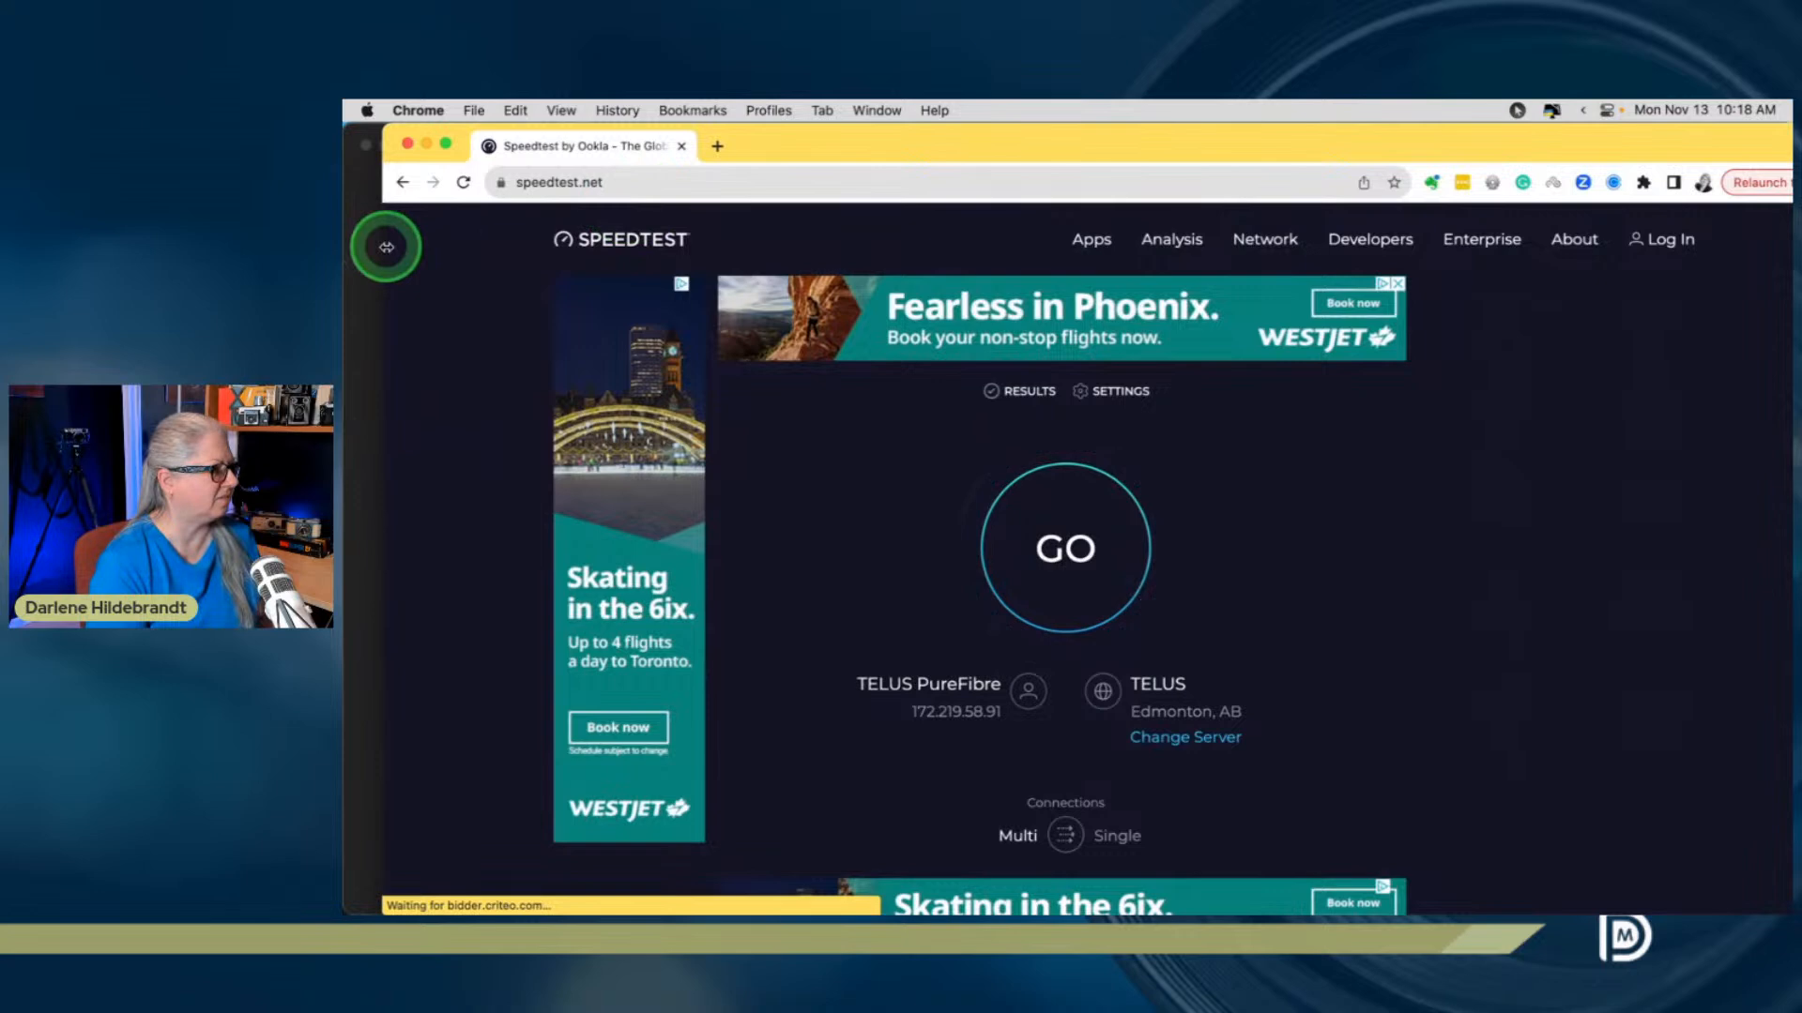
drag(385, 247, 764, 249)
drag(1227, 141, 1113, 125)
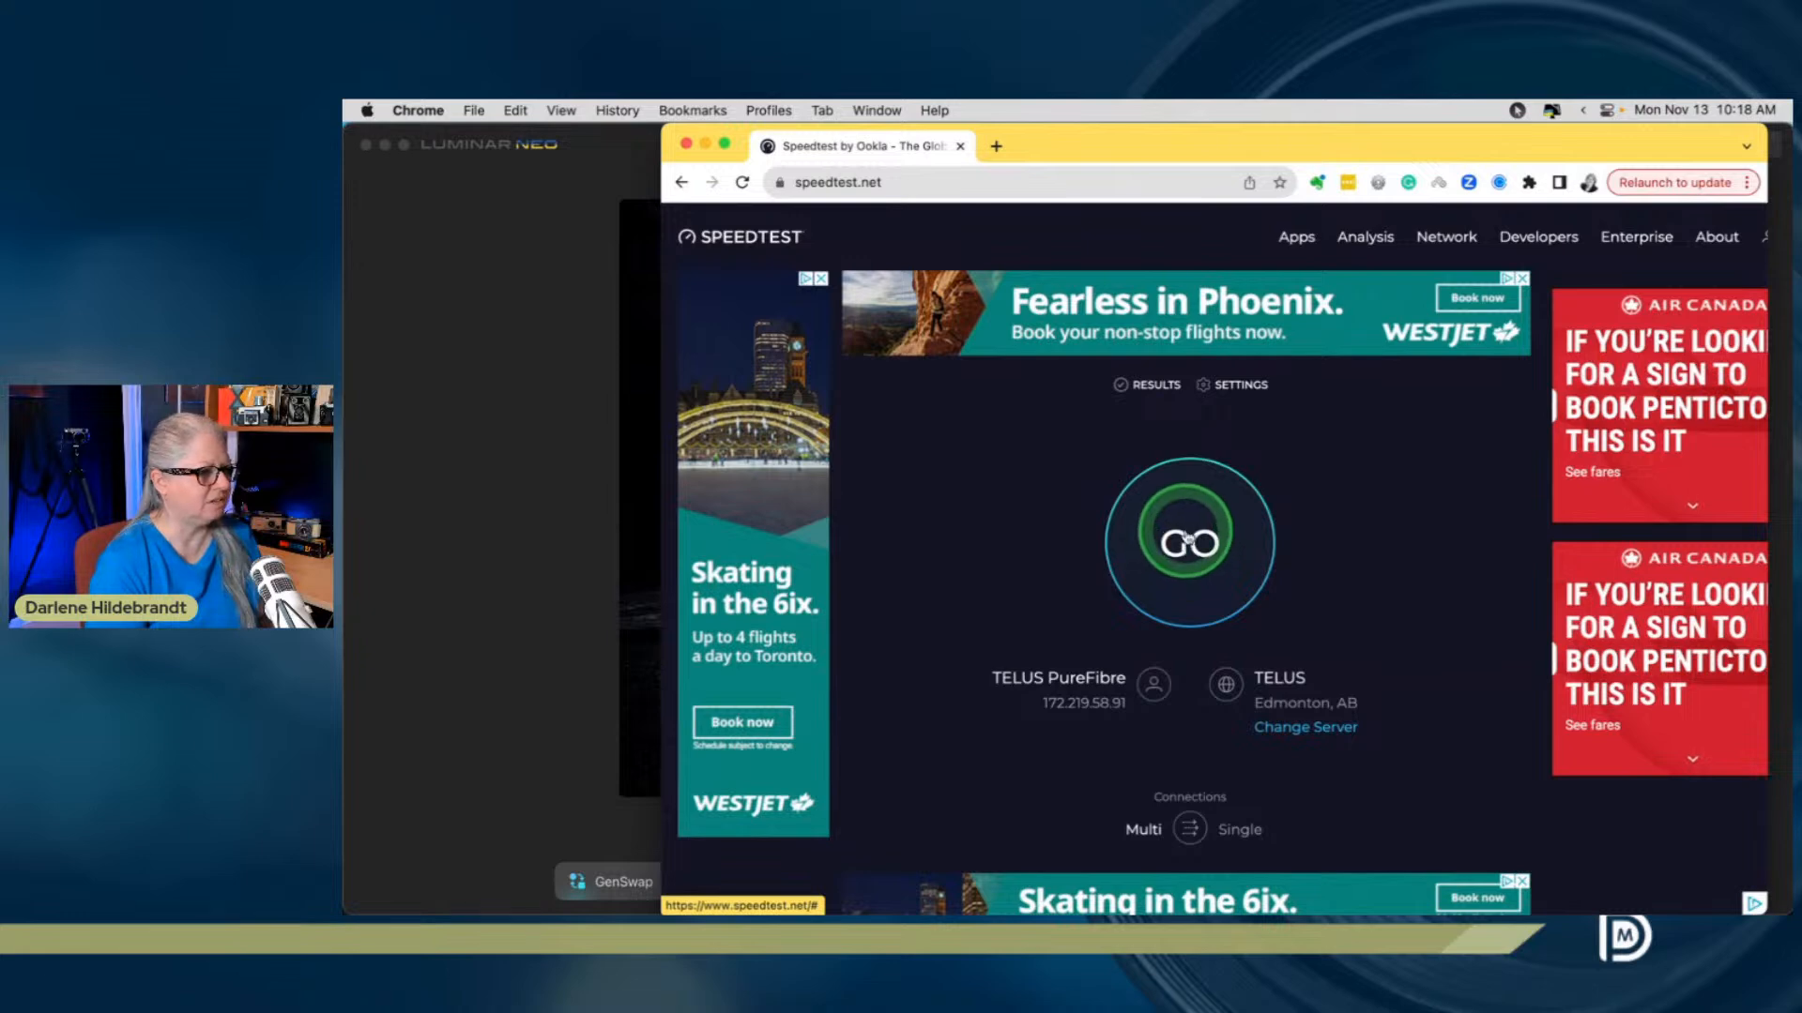
Run the internet speed test, look over the results page, and return to Luminar Neo
click(1188, 542)
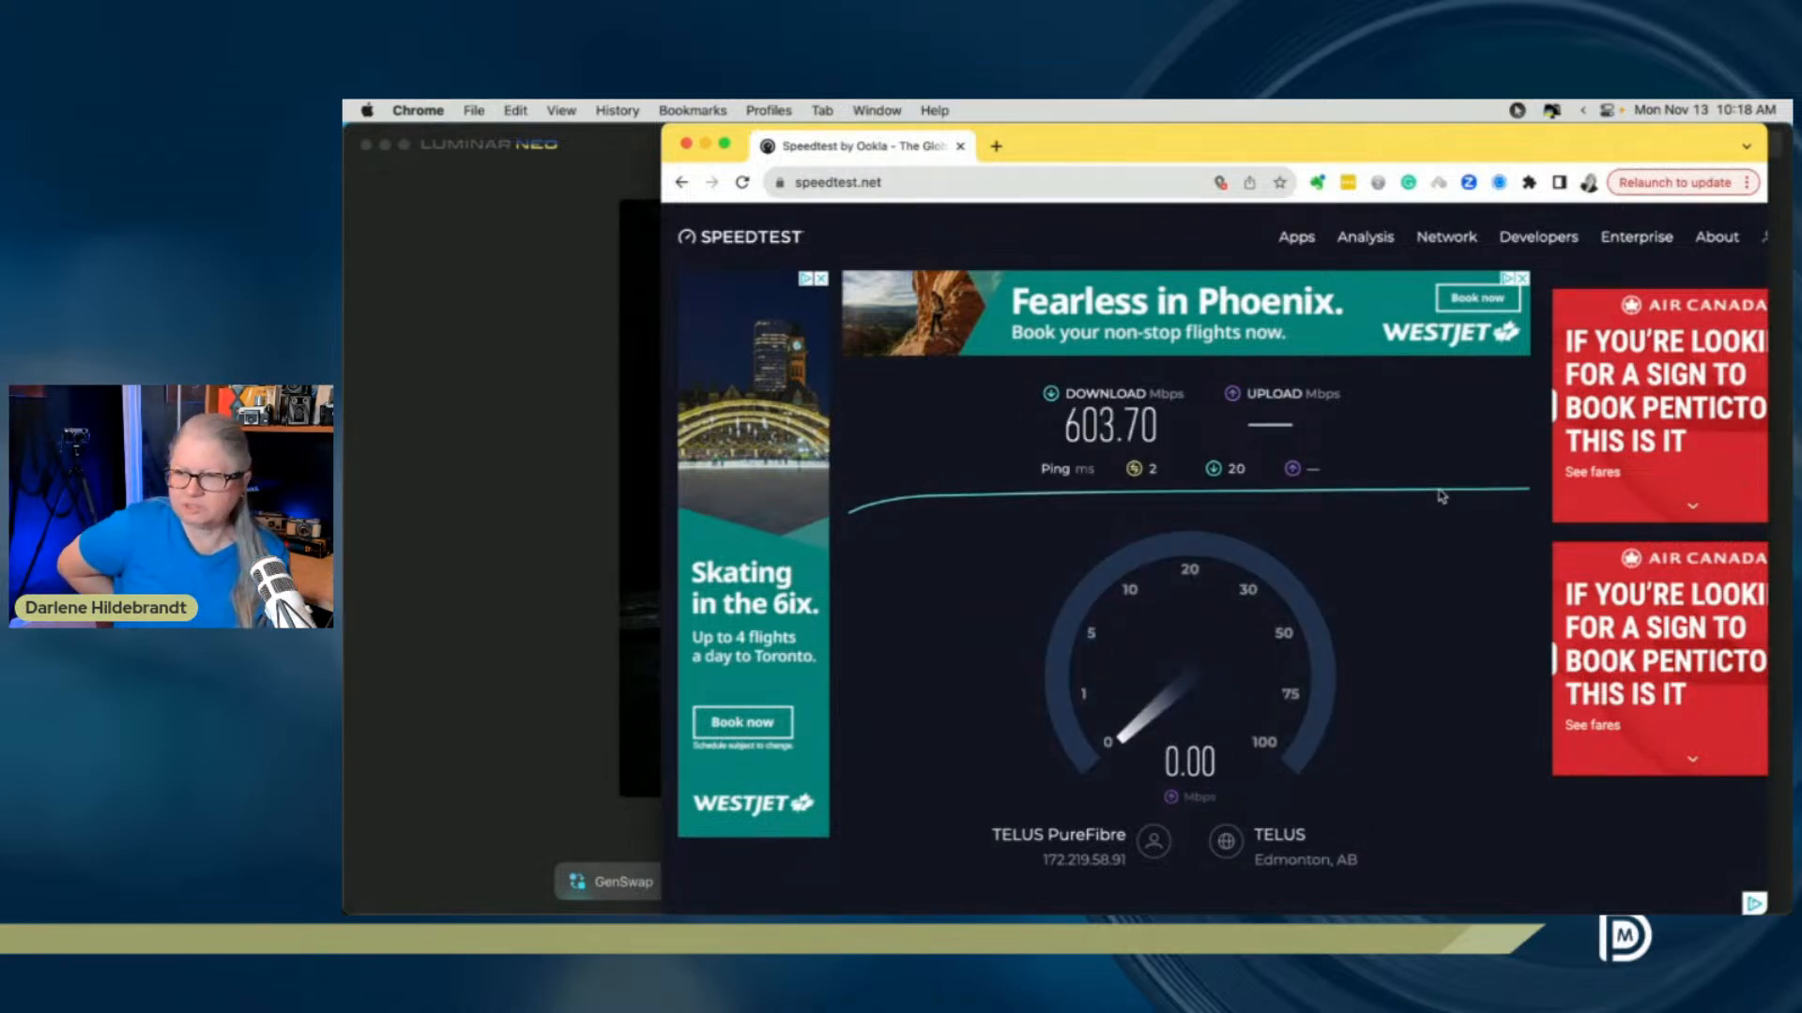
scroll(1442, 496, down, 15)
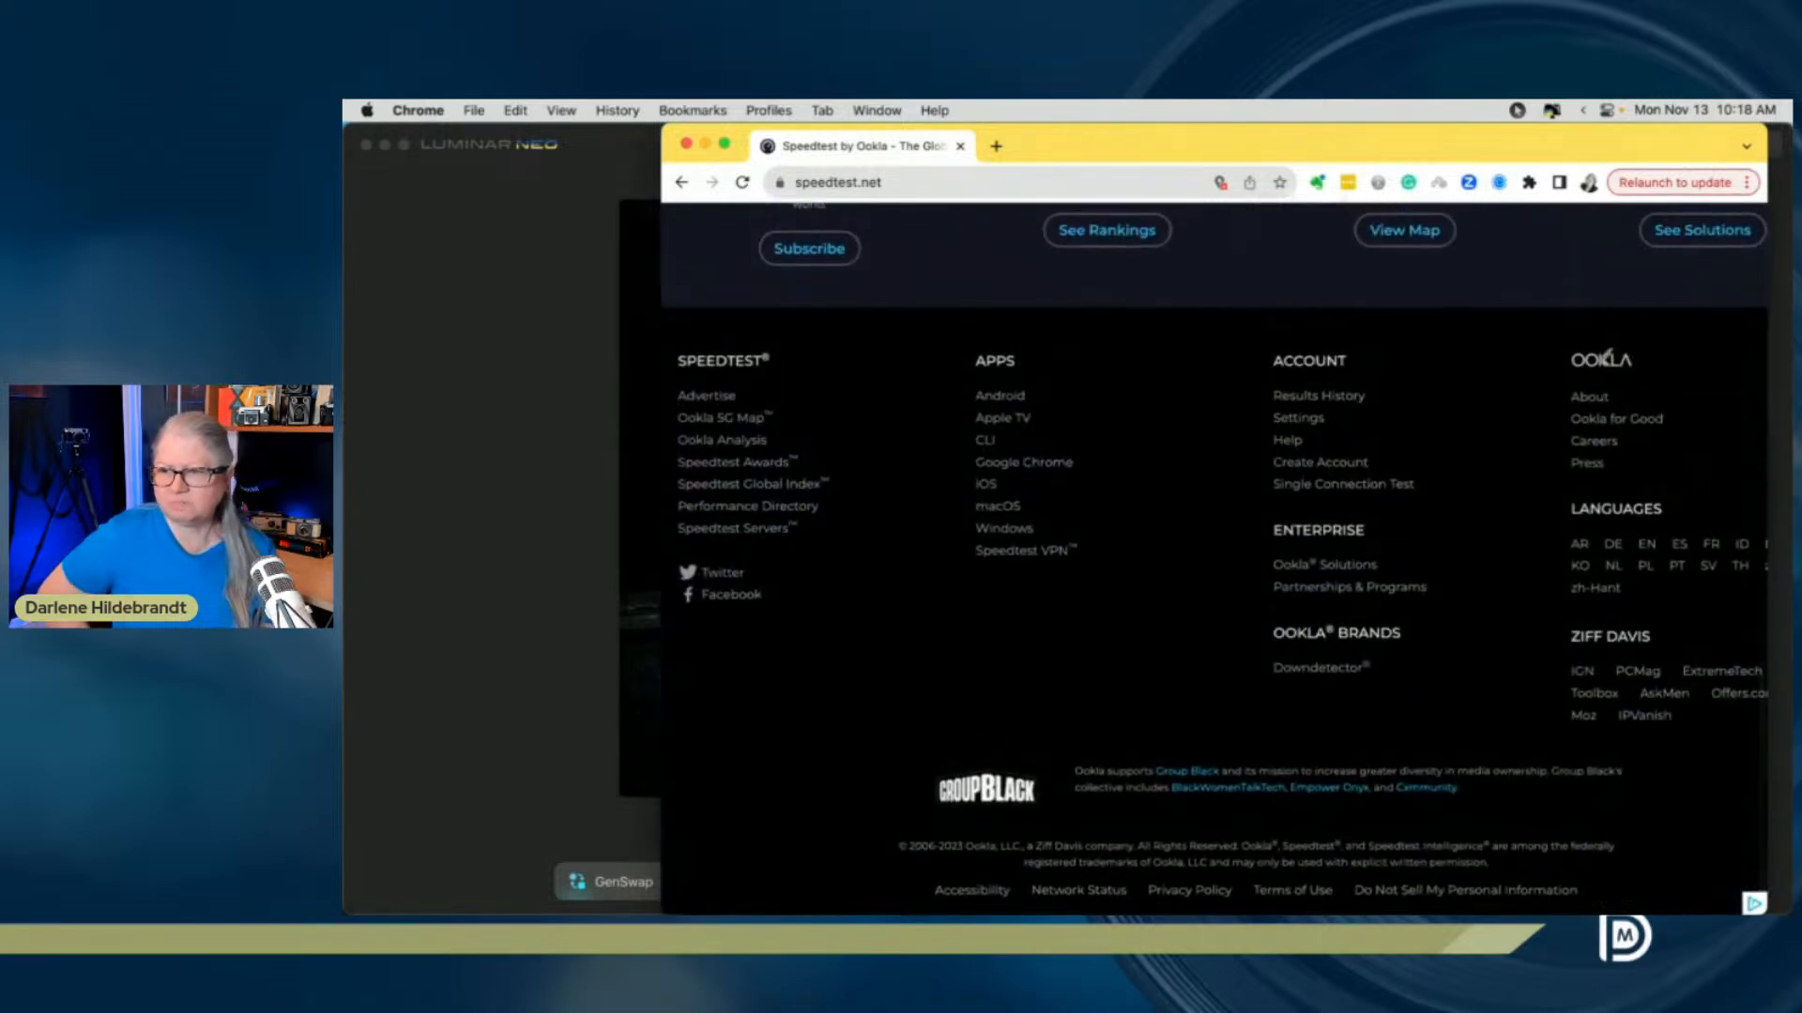
scroll(1355, 456, up, 10)
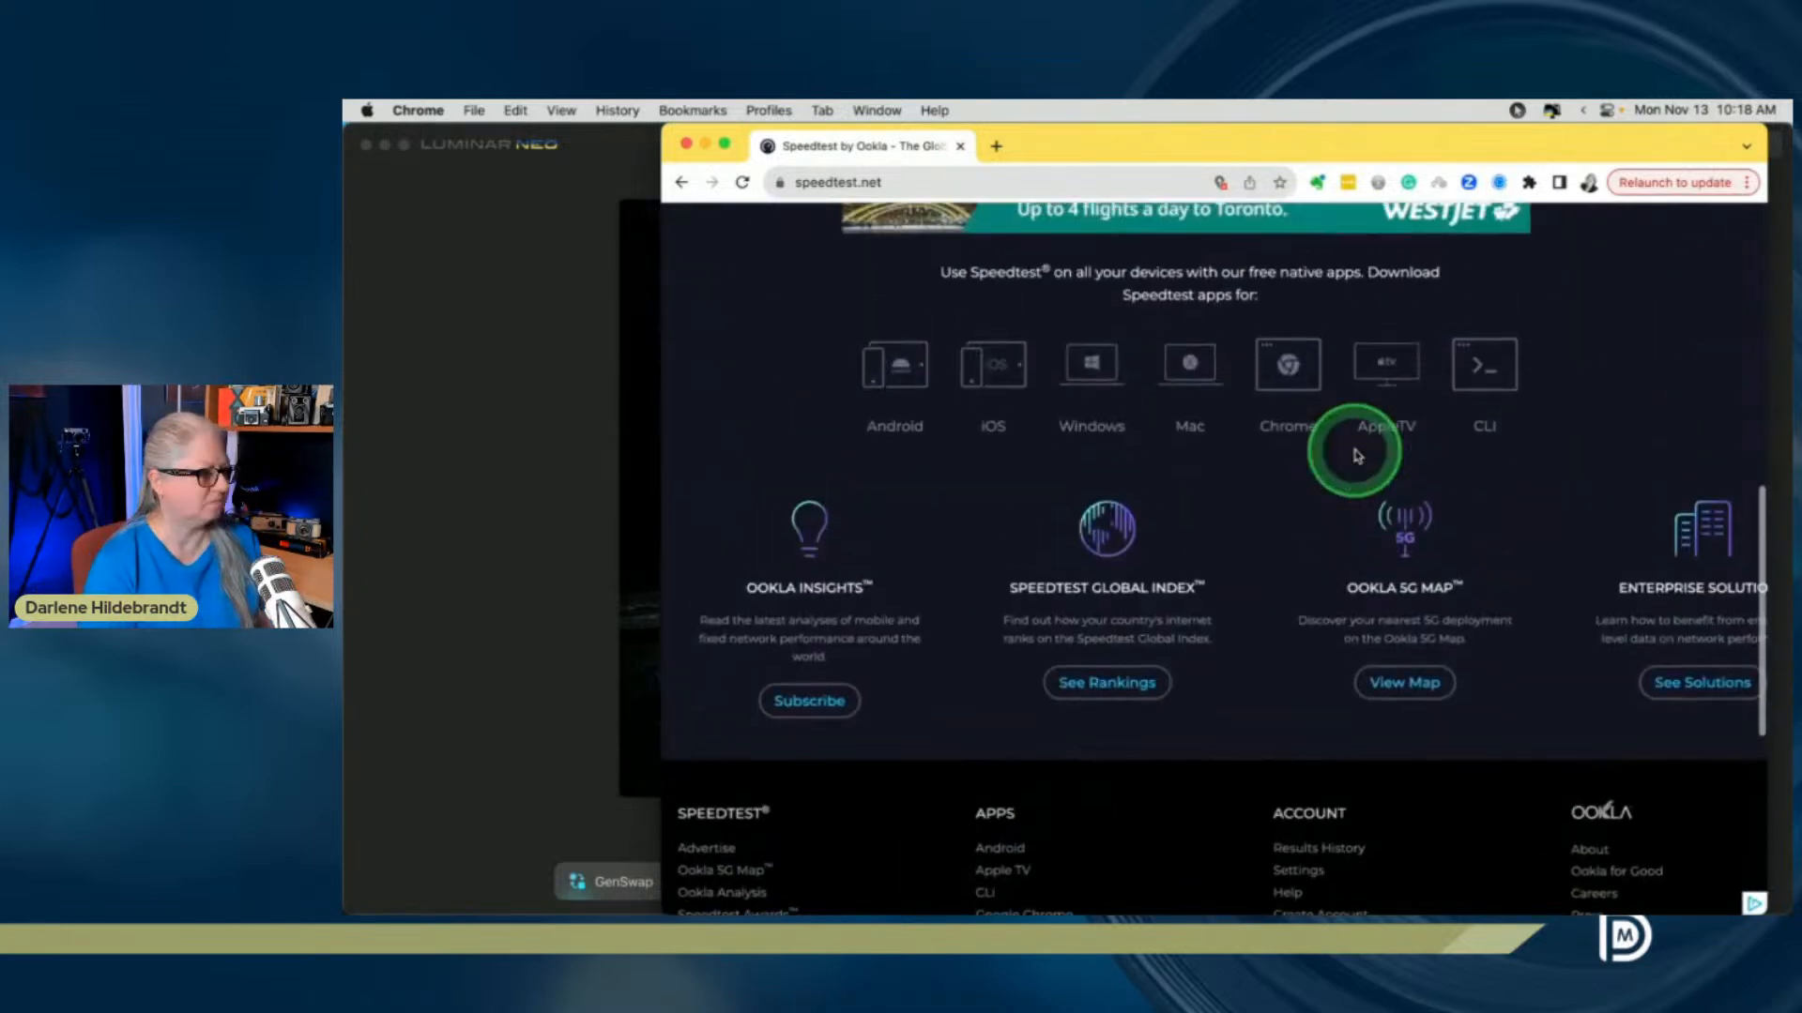
scroll(1355, 456, up, 6)
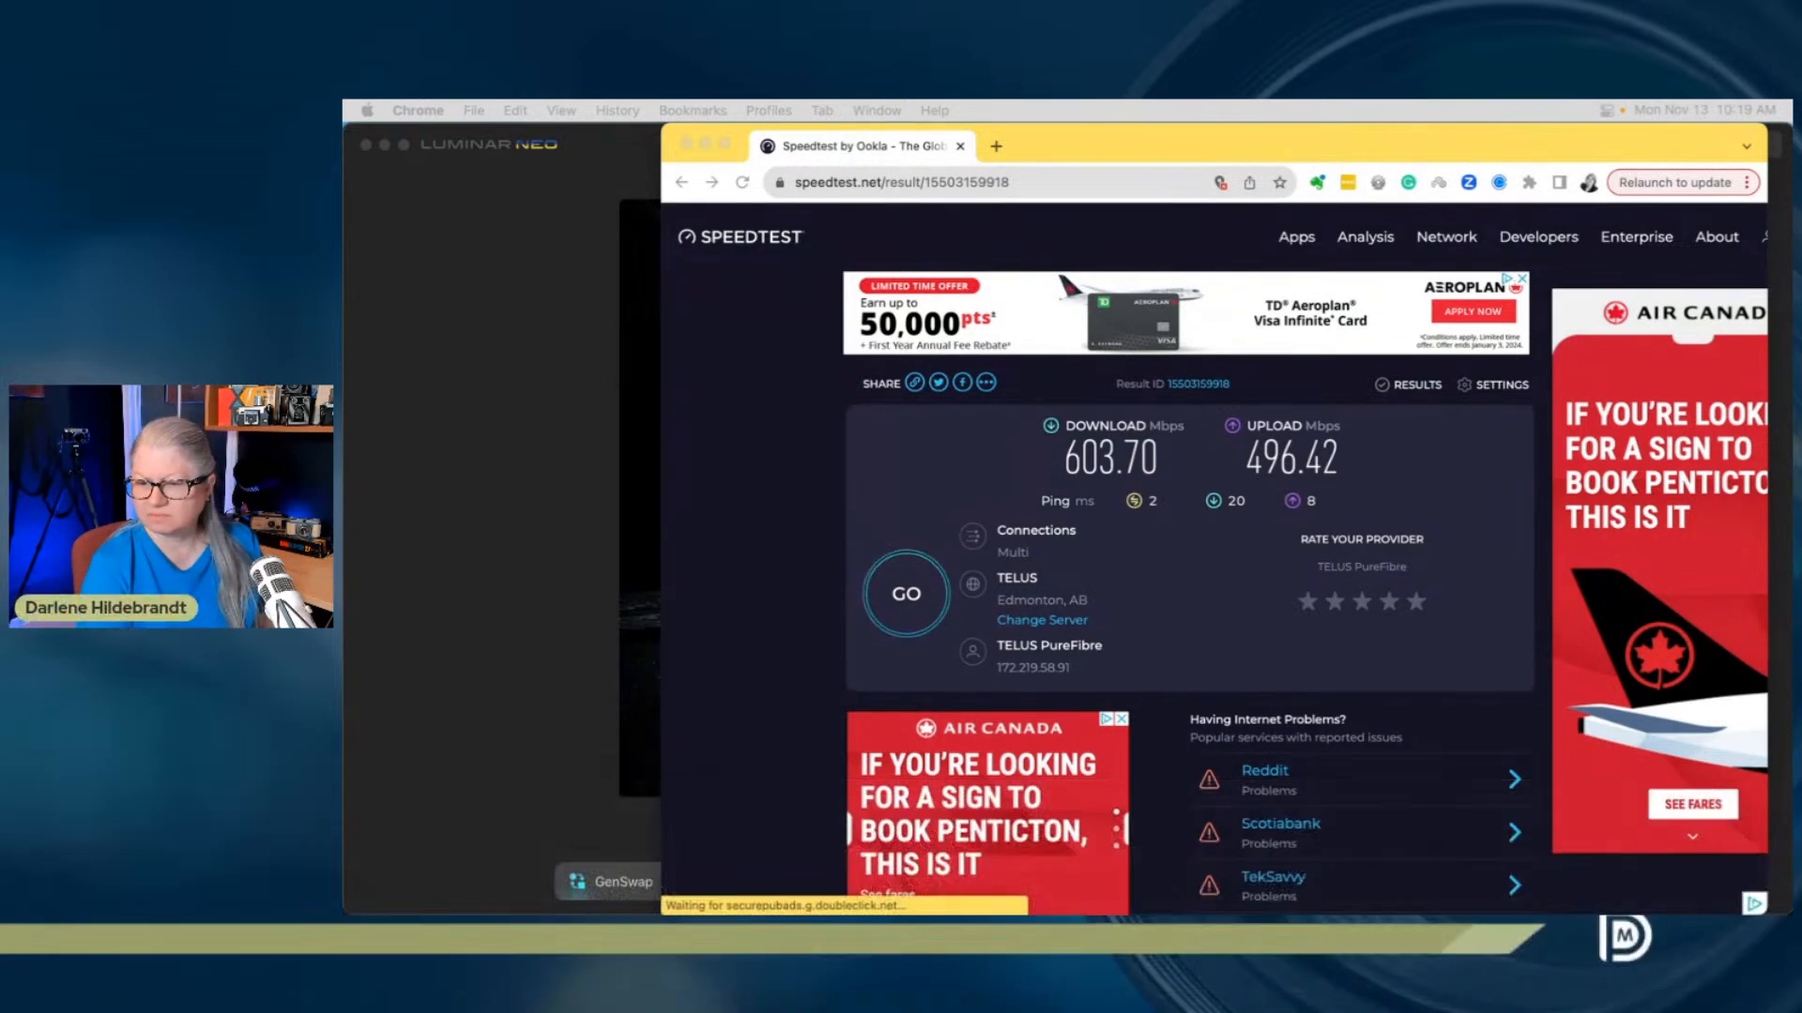
click(379, 392)
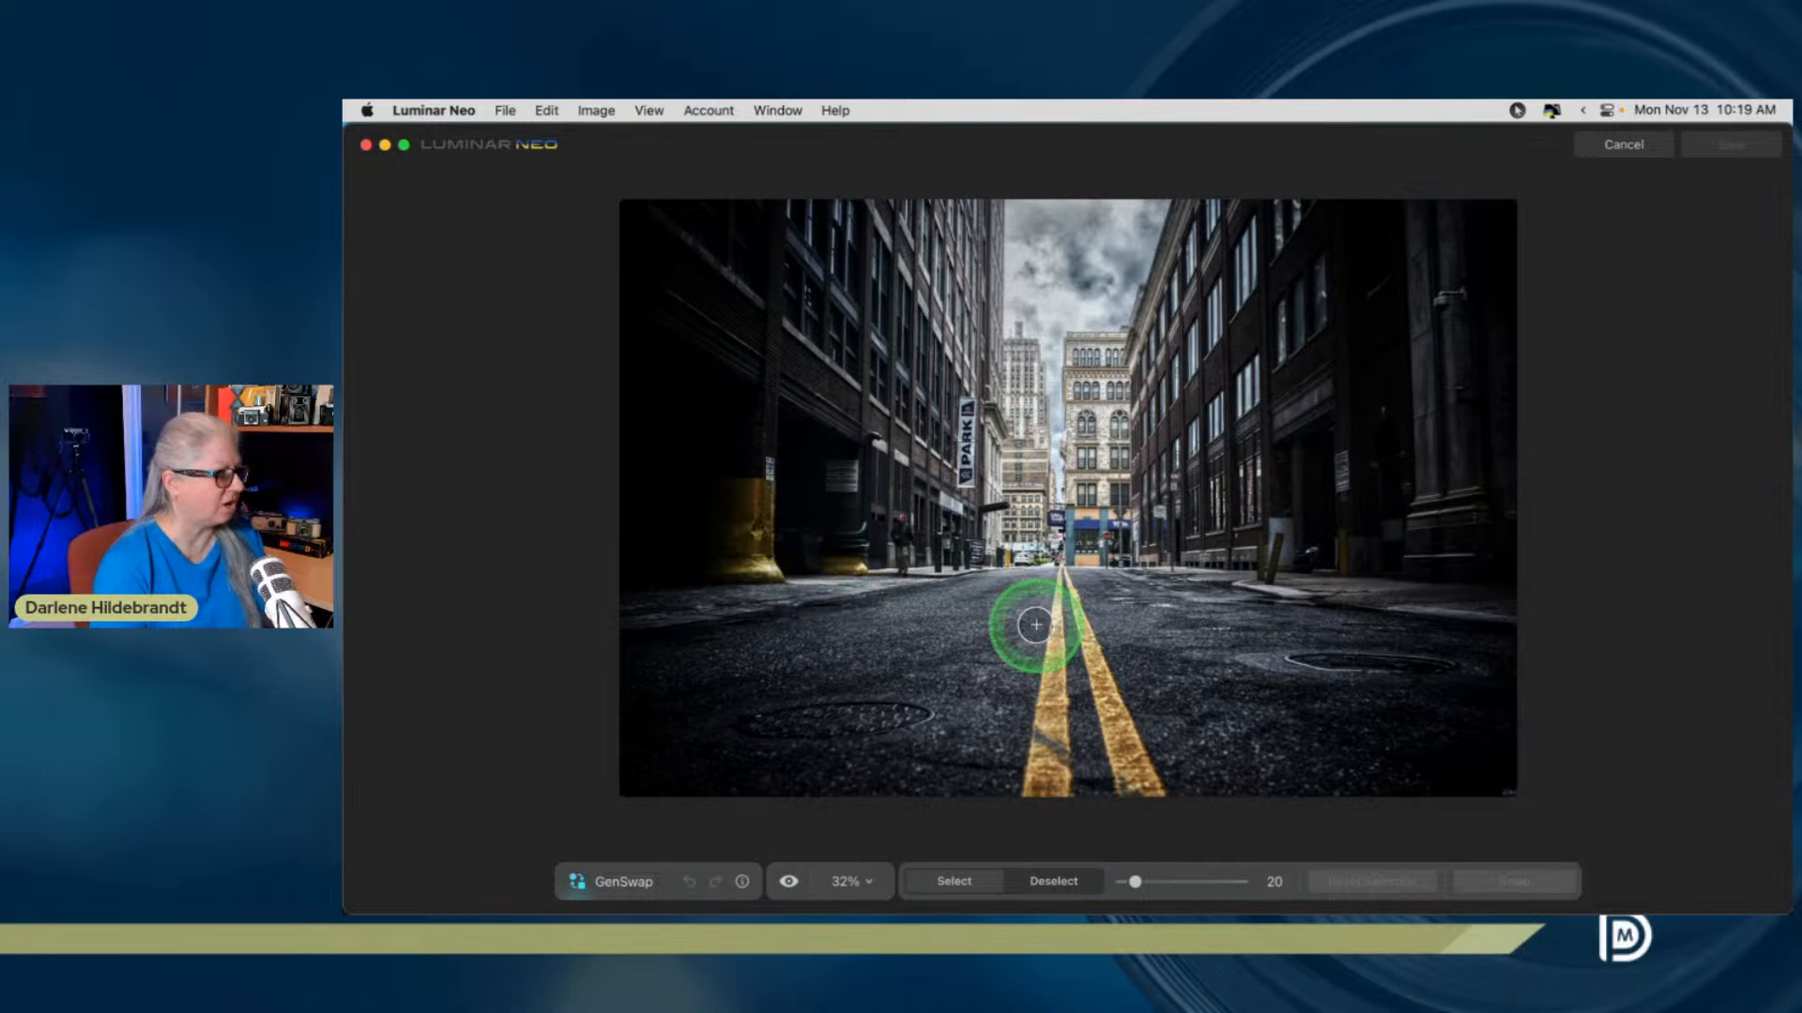
Mask the foreground of the road with a size 44 brush, and trim the mask's far edge
scroll(1030, 612, up, 5)
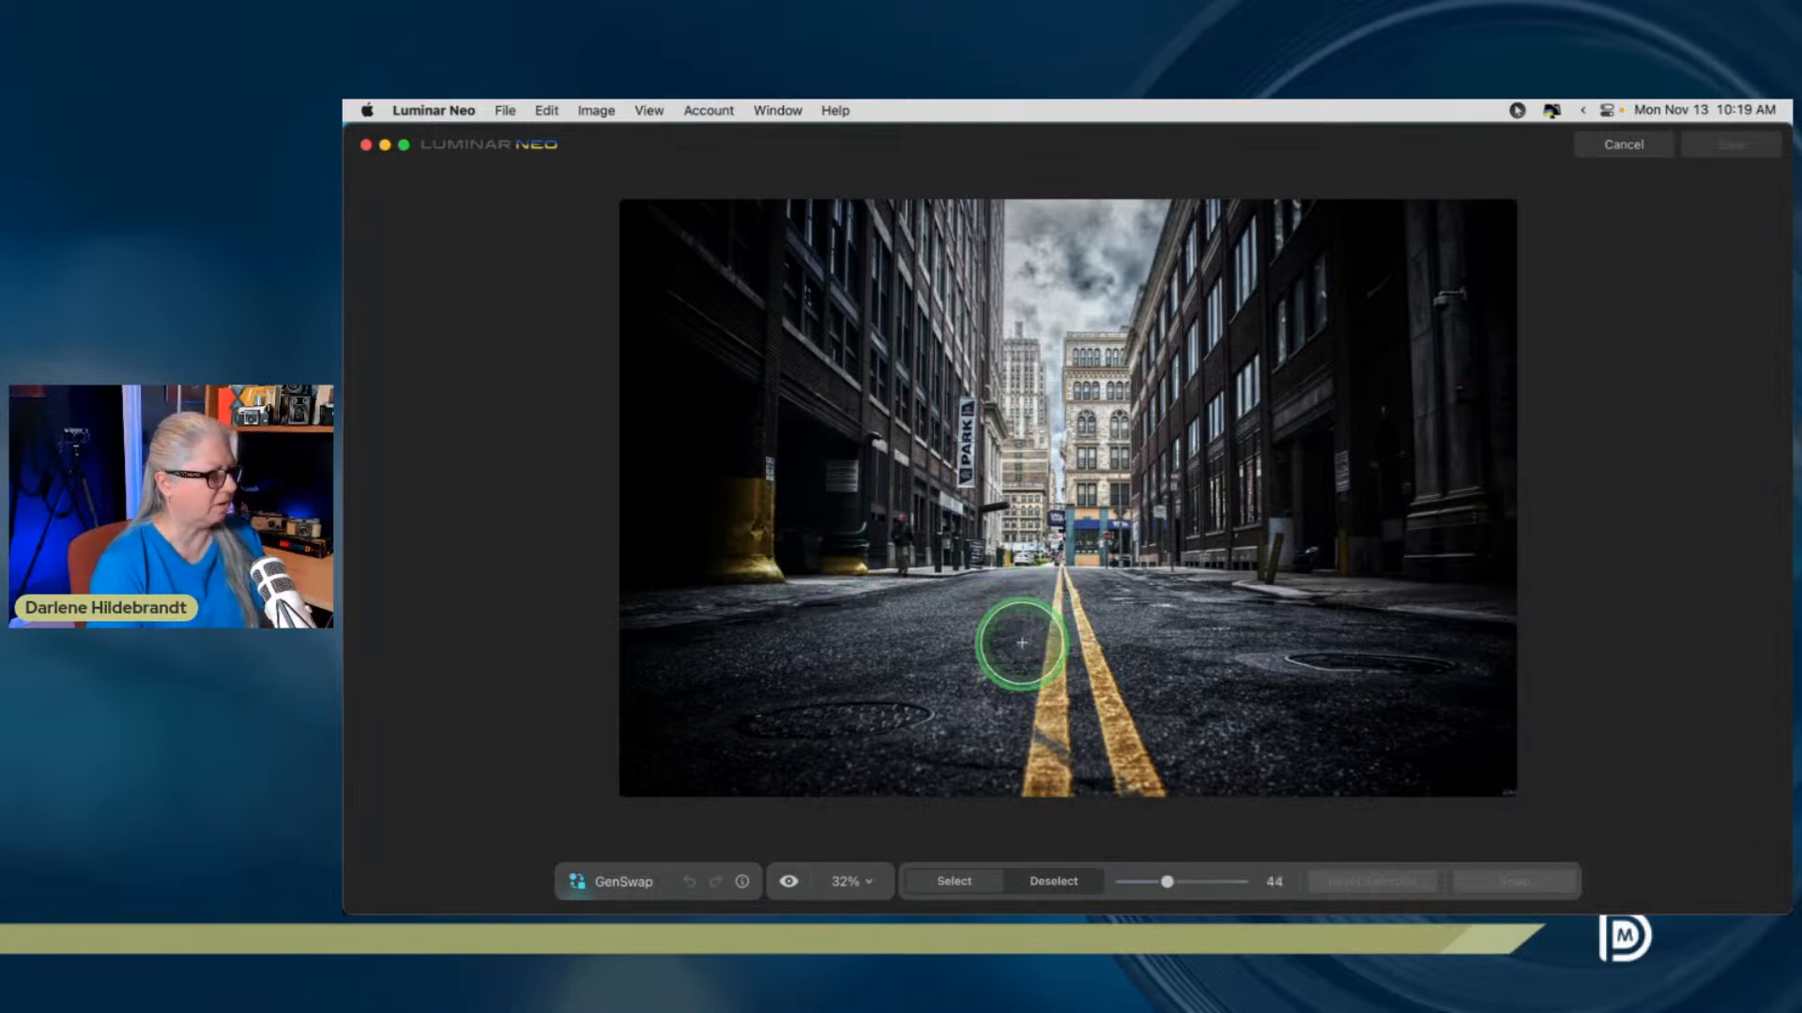
mouse_move(1008, 630)
mouse_down()
mouse_move(1096, 620)
mouse_move(1133, 656)
mouse_move(1145, 735)
mouse_move(1186, 764)
mouse_move(811, 757)
mouse_move(1040, 779)
mouse_move(1076, 749)
mouse_move(1074, 675)
mouse_move(759, 772)
mouse_move(771, 728)
mouse_move(963, 668)
mouse_move(998, 629)
mouse_move(893, 694)
mouse_move(963, 639)
mouse_move(846, 695)
mouse_move(1023, 697)
mouse_move(1149, 763)
mouse_move(1270, 767)
mouse_move(1202, 725)
mouse_move(1145, 631)
mouse_up()
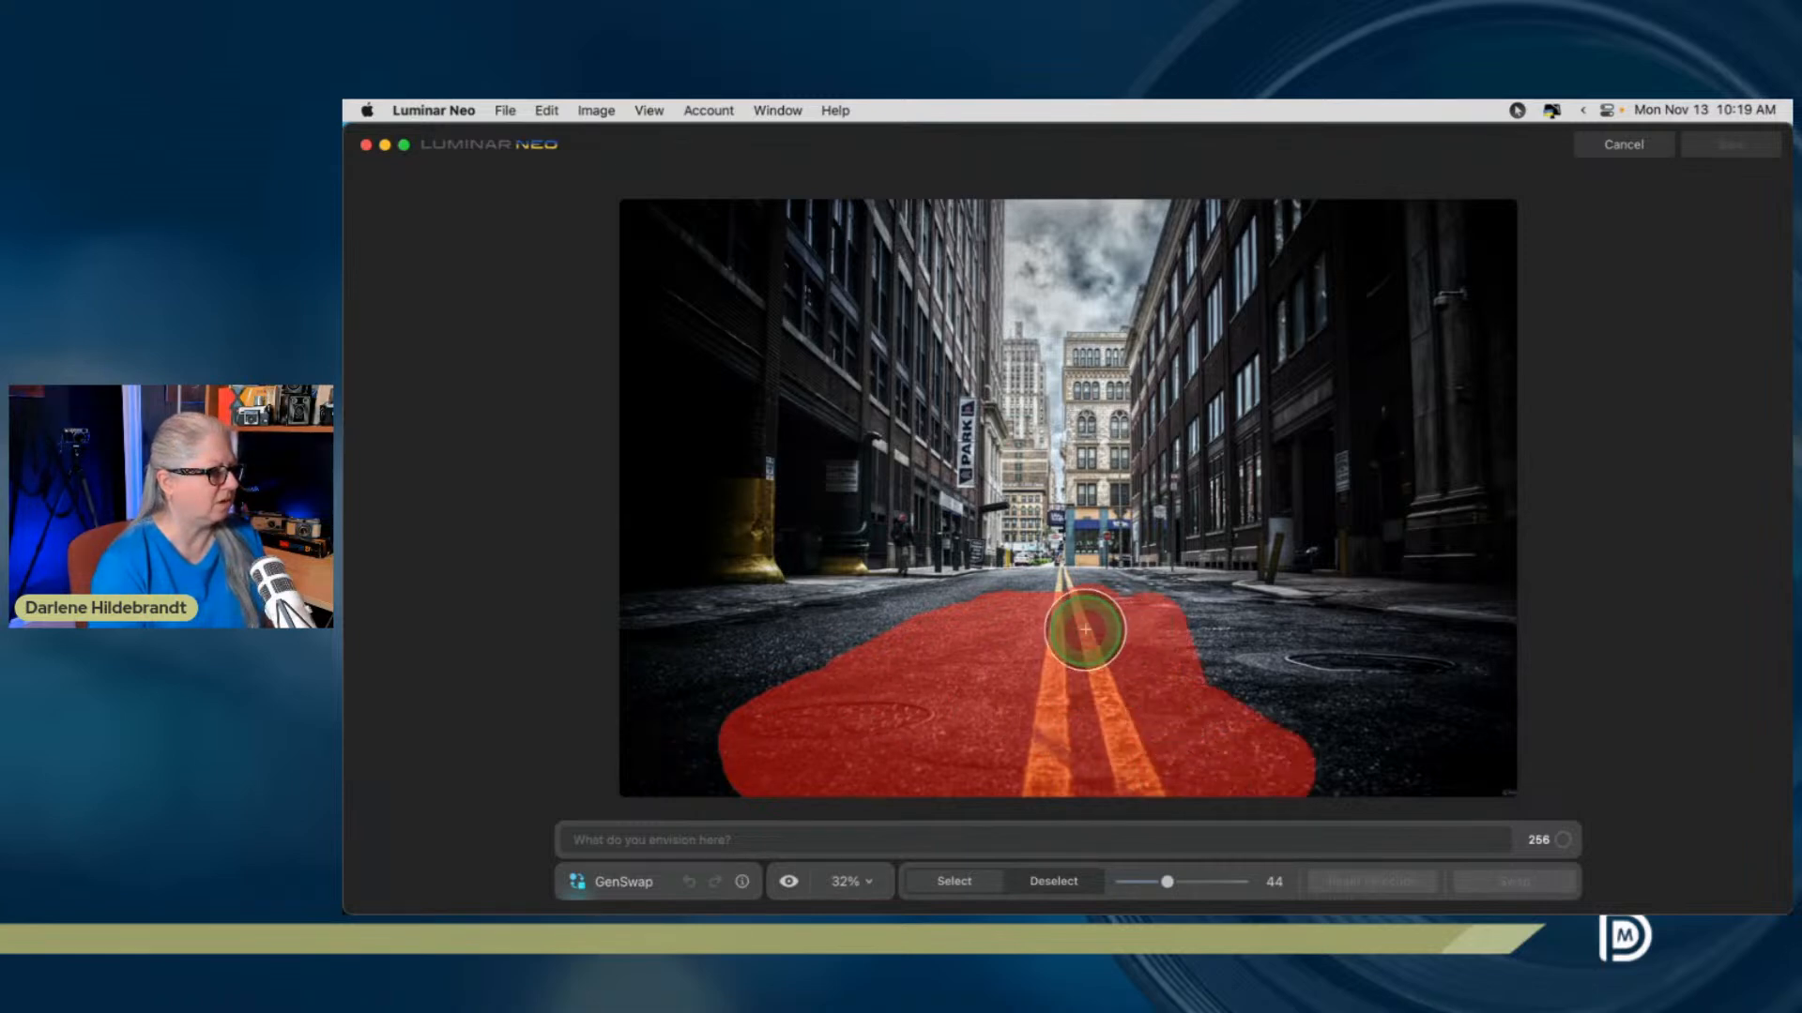
drag(1026, 630, 1029, 631)
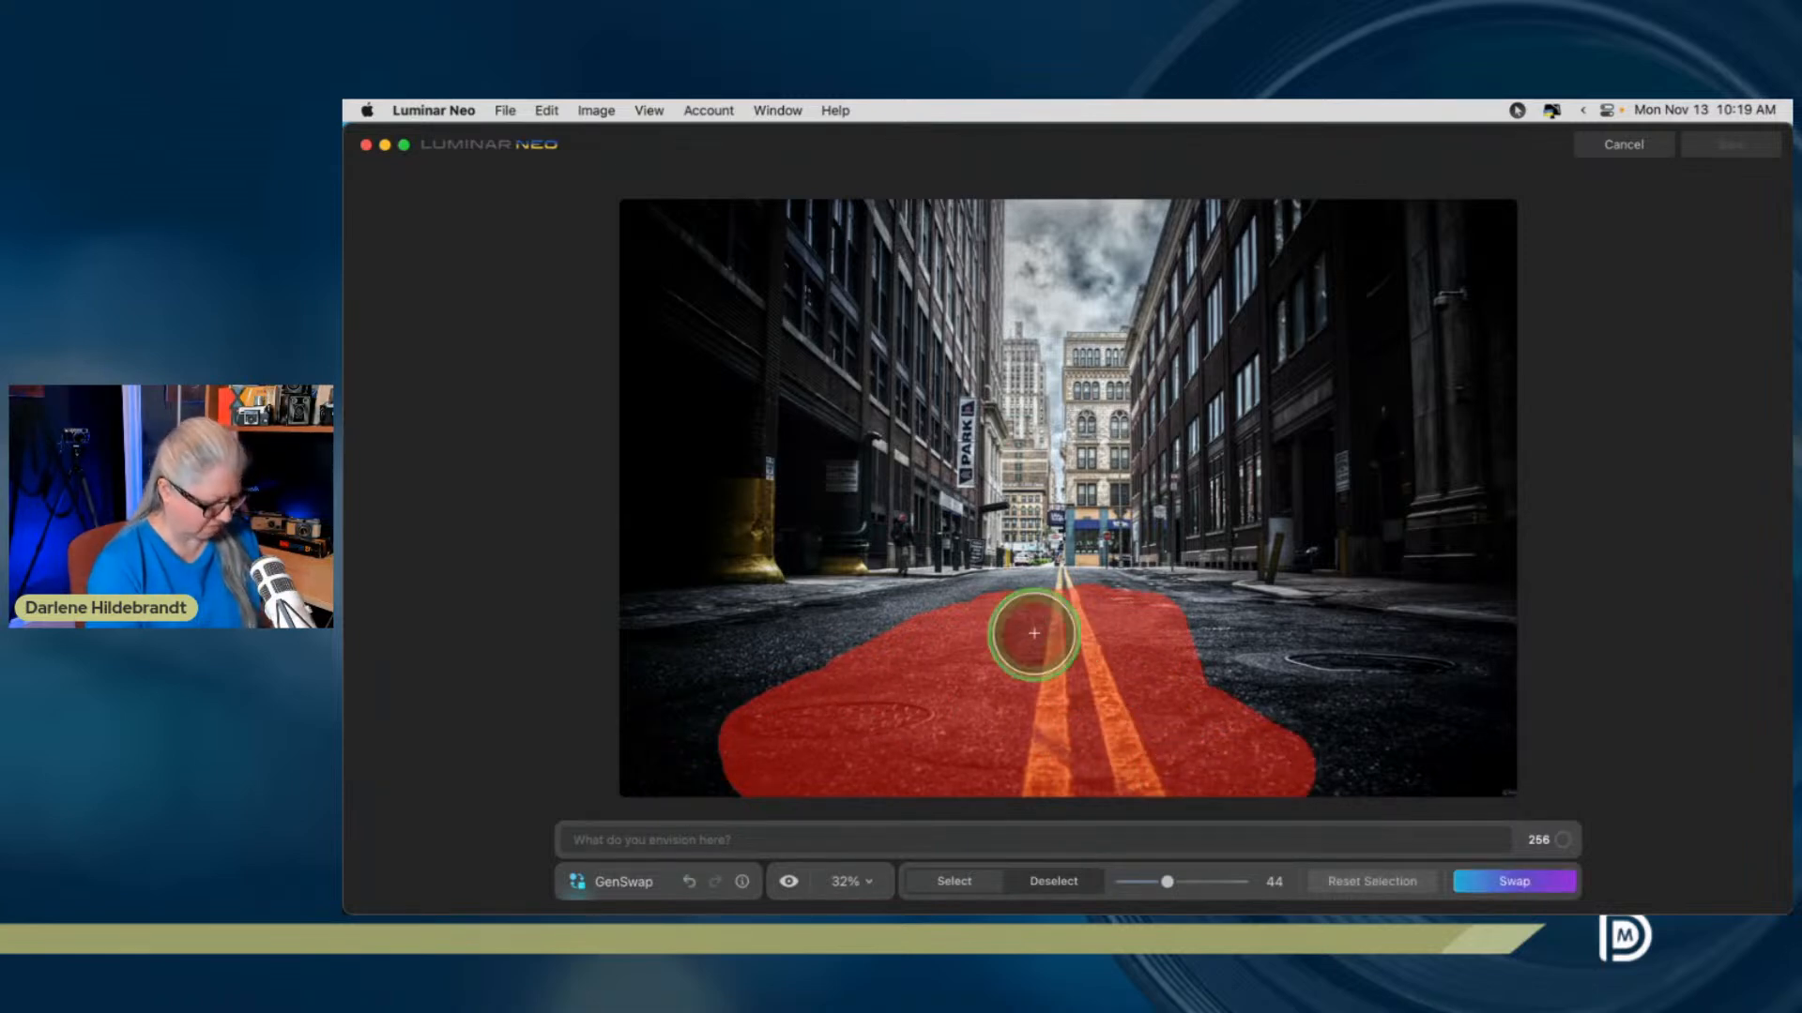
click(1041, 878)
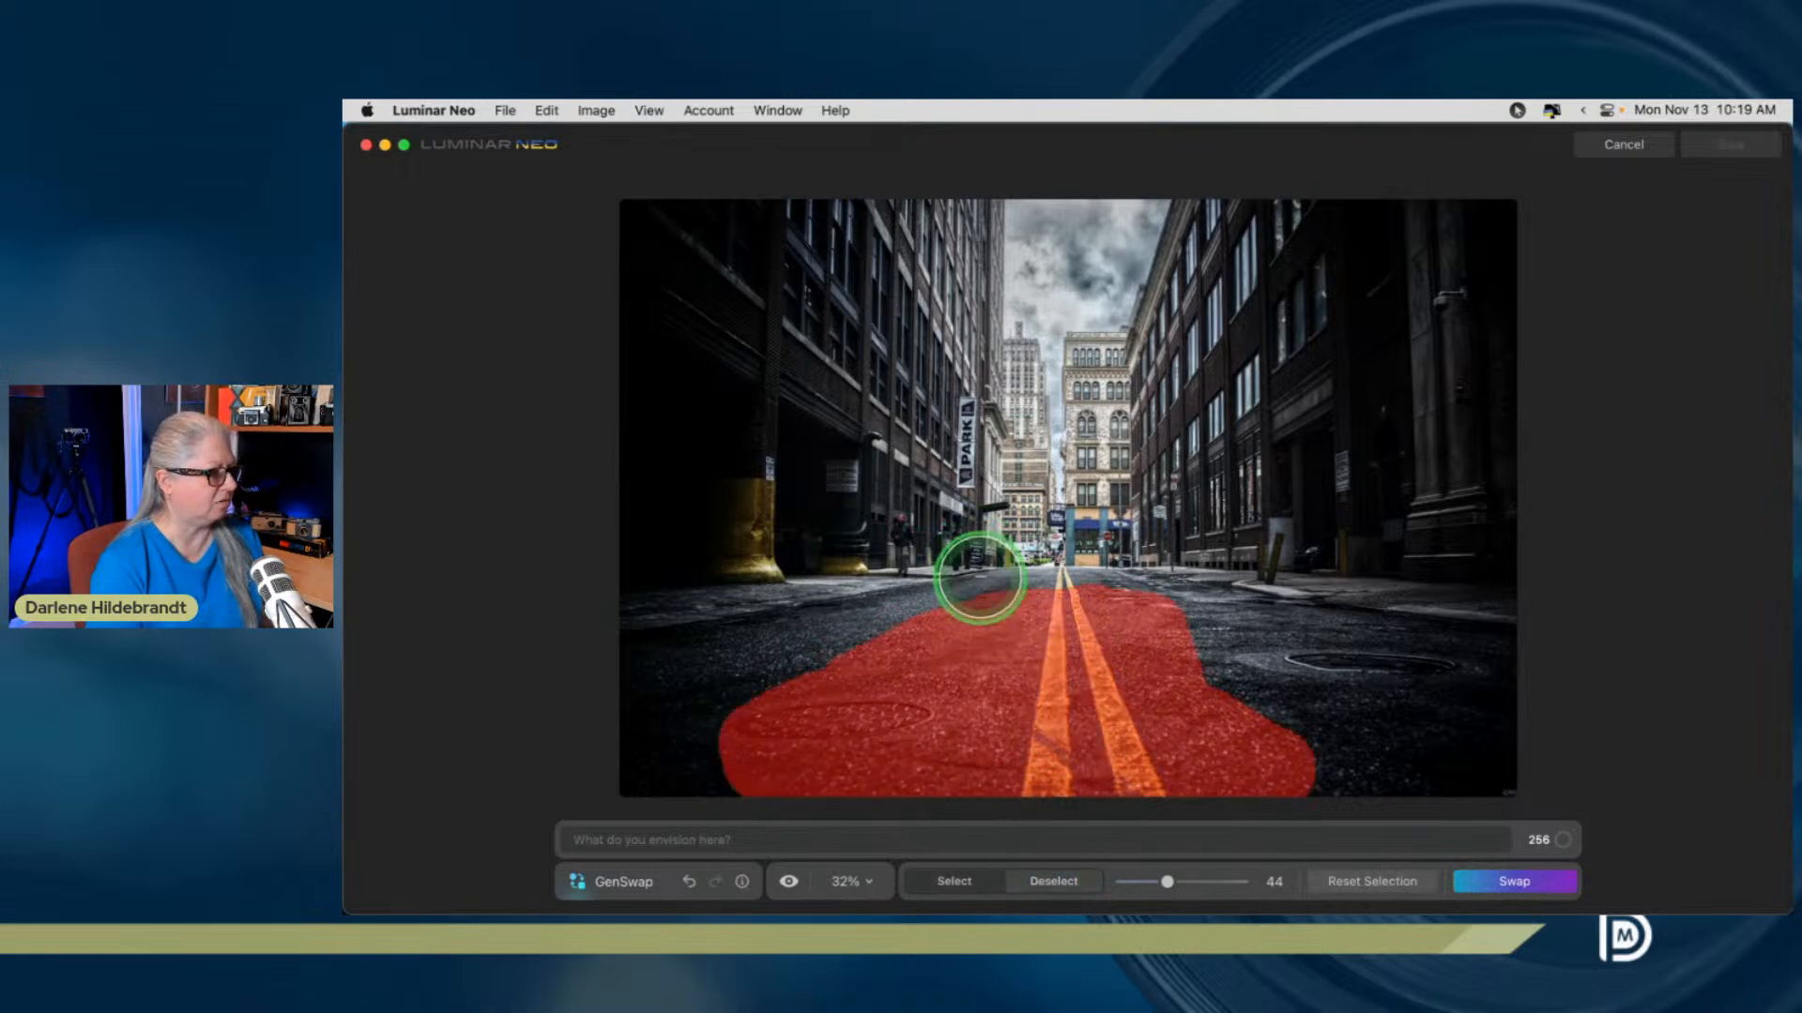
mouse_move(959, 574)
mouse_down()
mouse_move(1170, 575)
mouse_move(977, 560)
mouse_move(889, 579)
mouse_up()
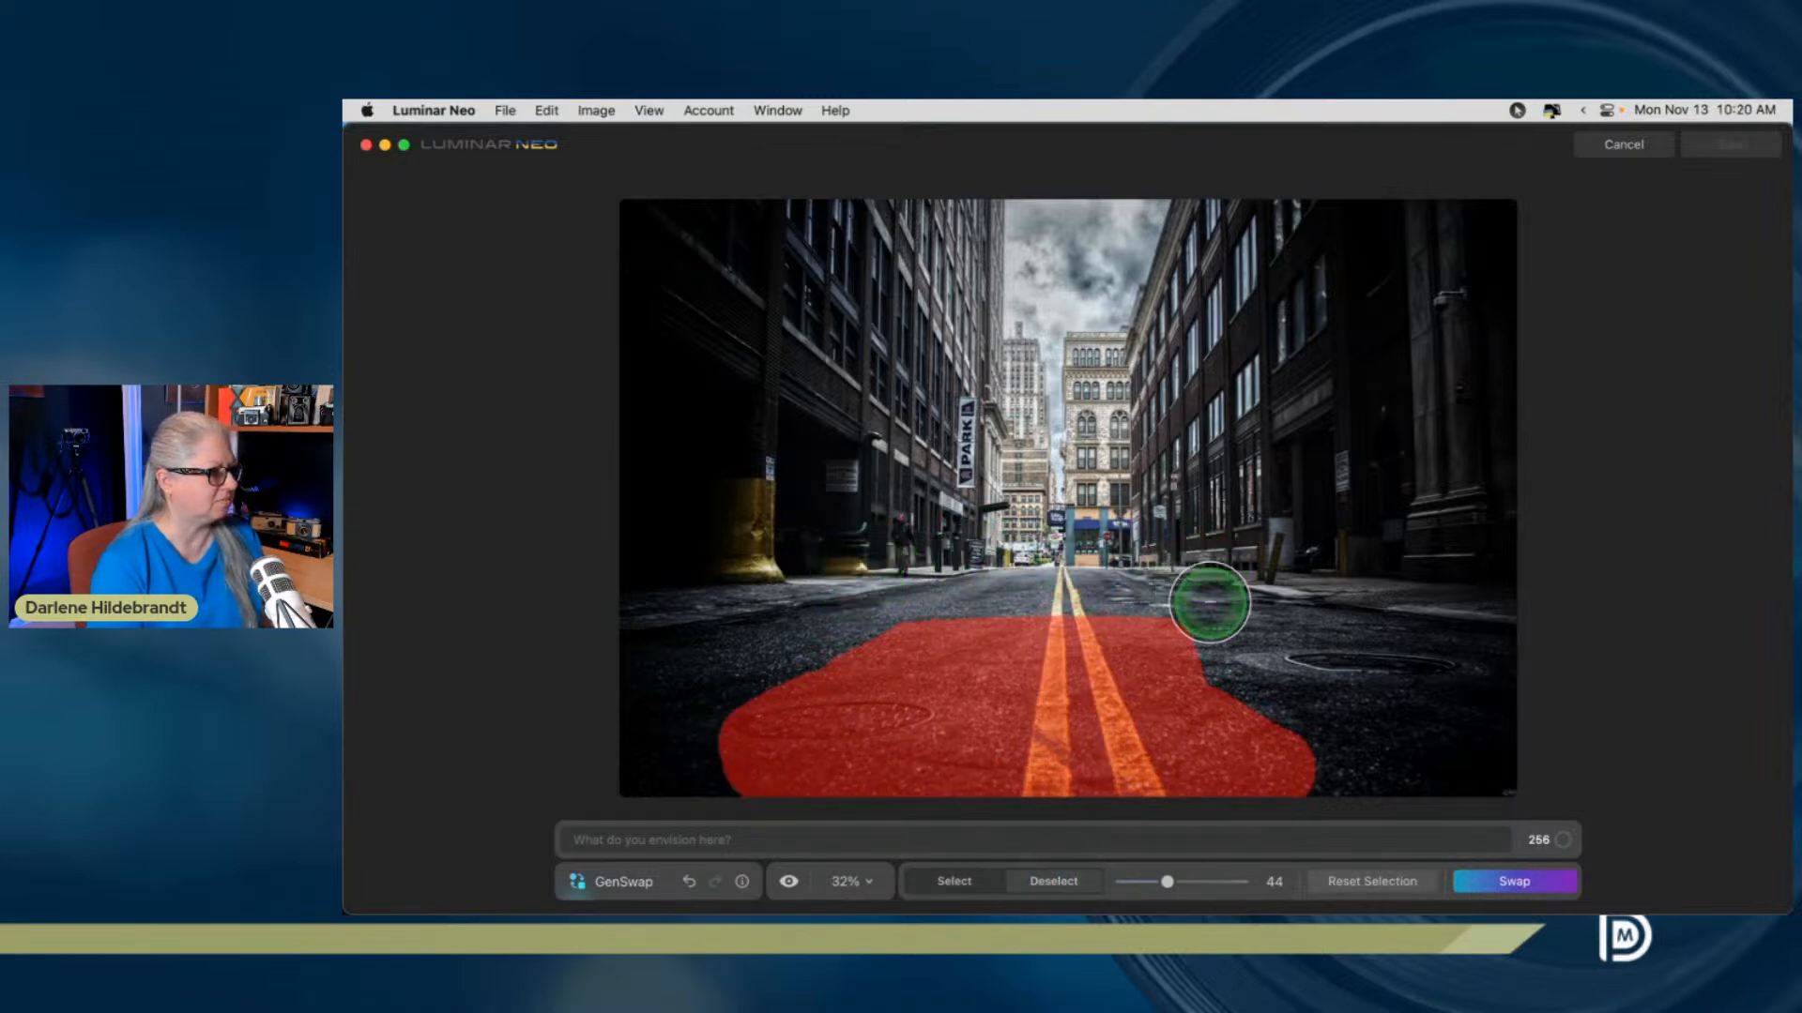
Swap the masked road using the prompt "large dark puddle on pavement with smooth reflection"
click(621, 838)
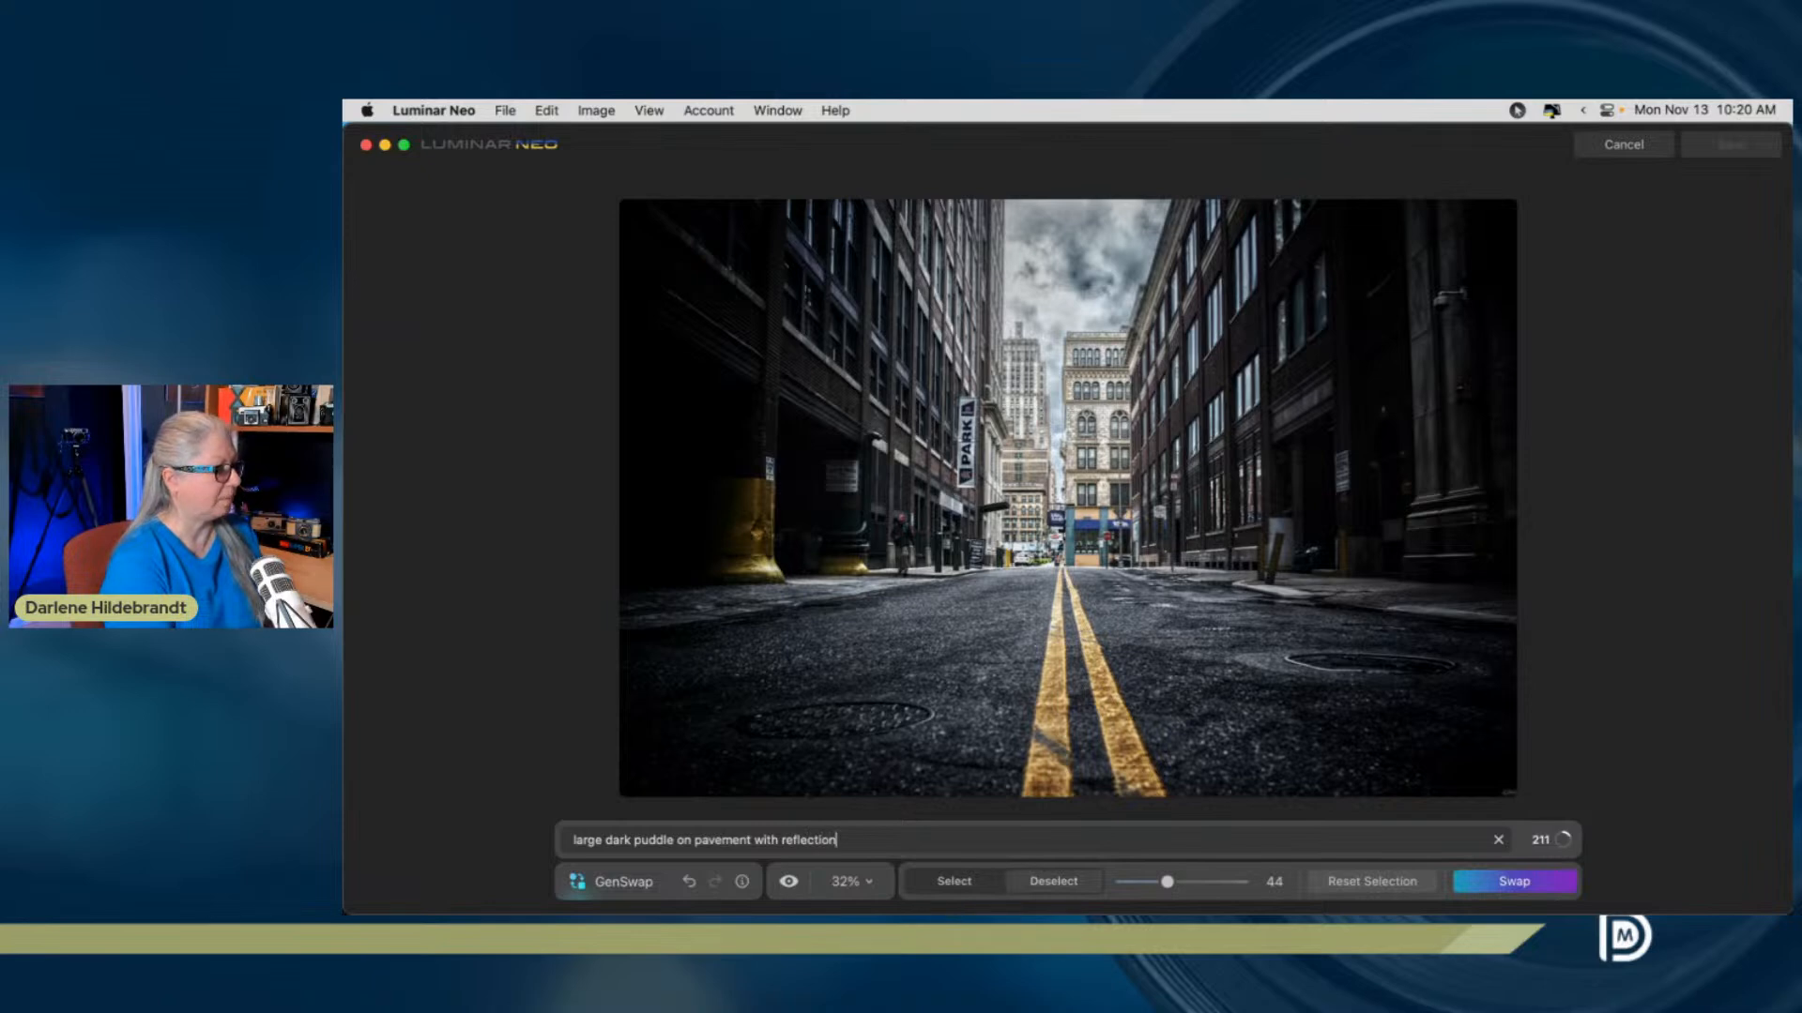
click(782, 844)
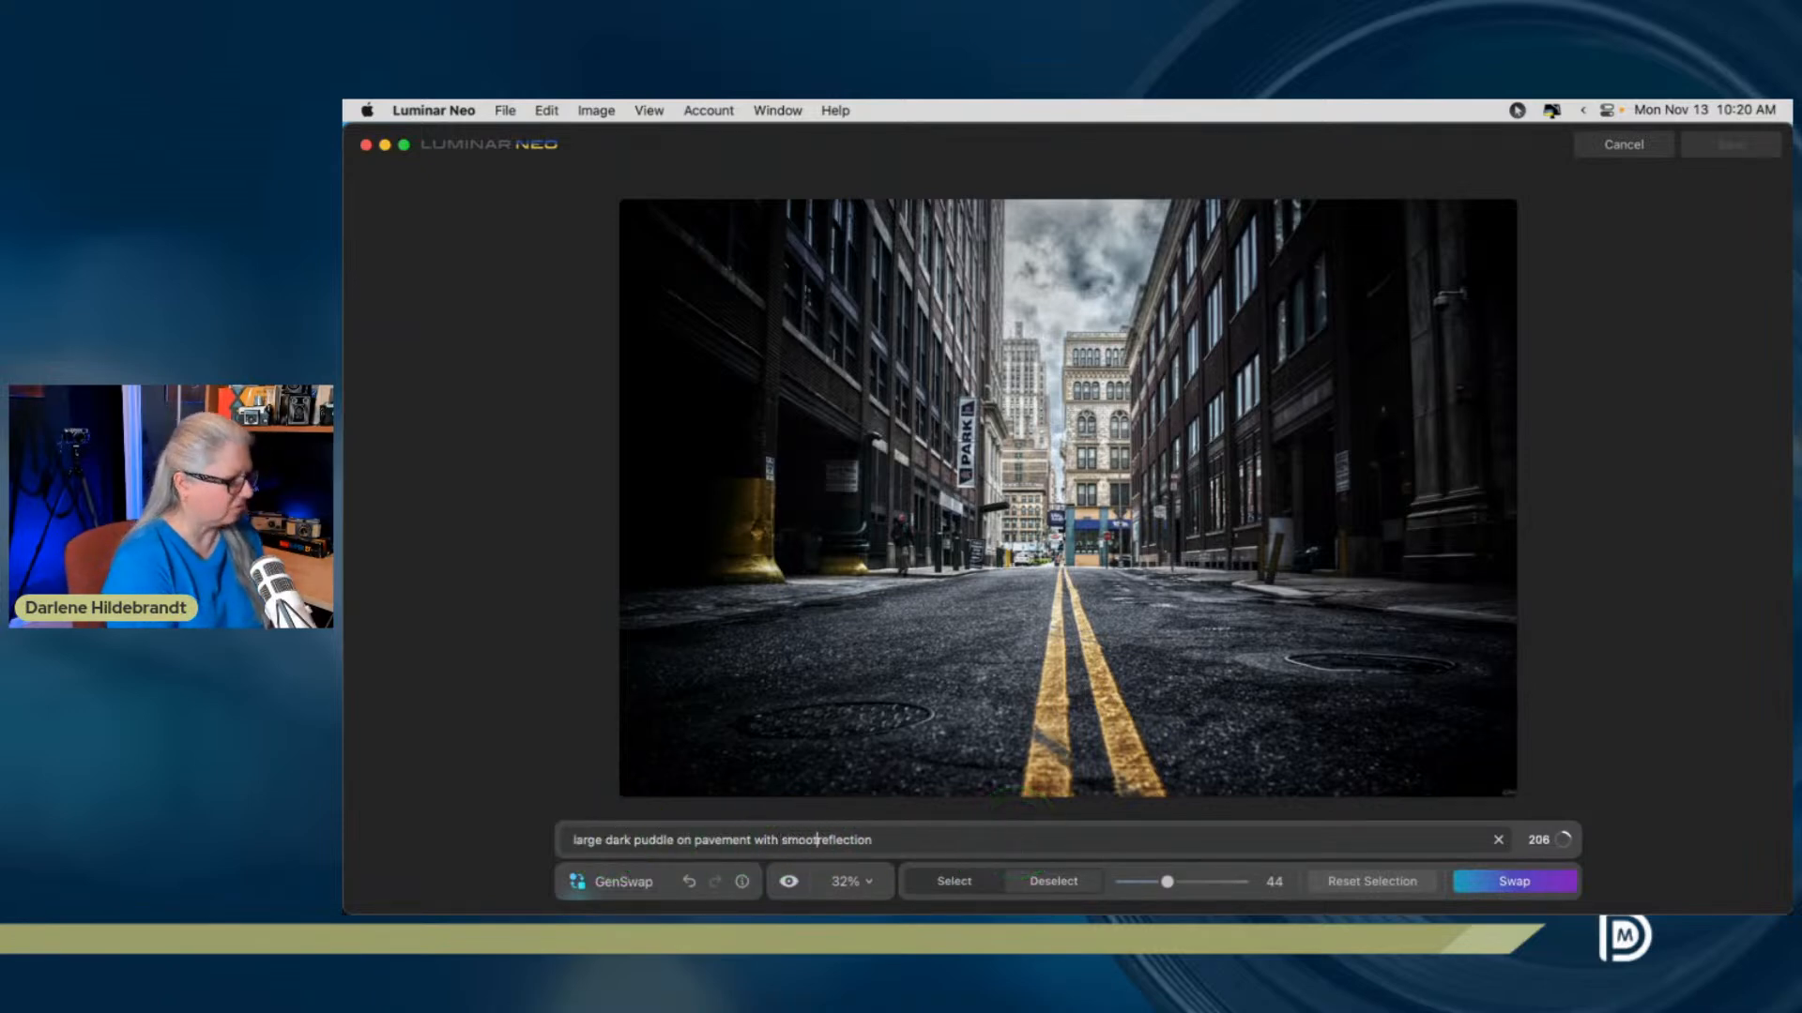
click(1473, 883)
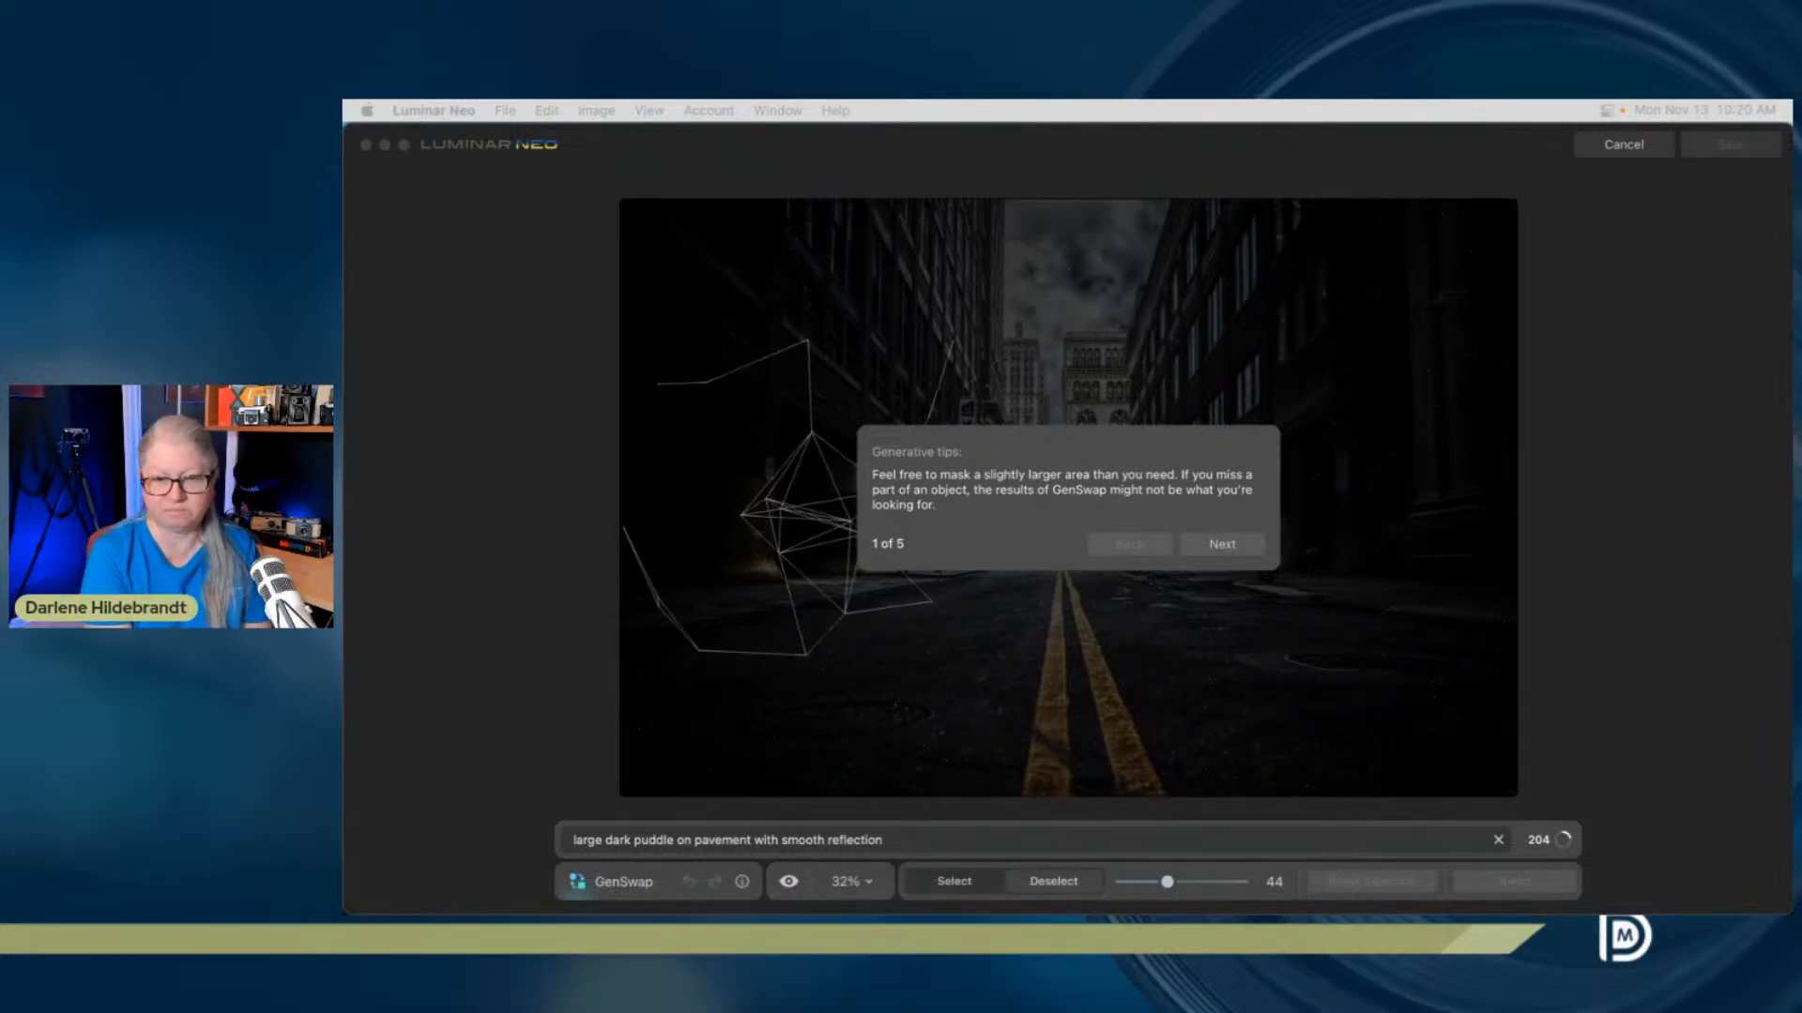
click(1586, 238)
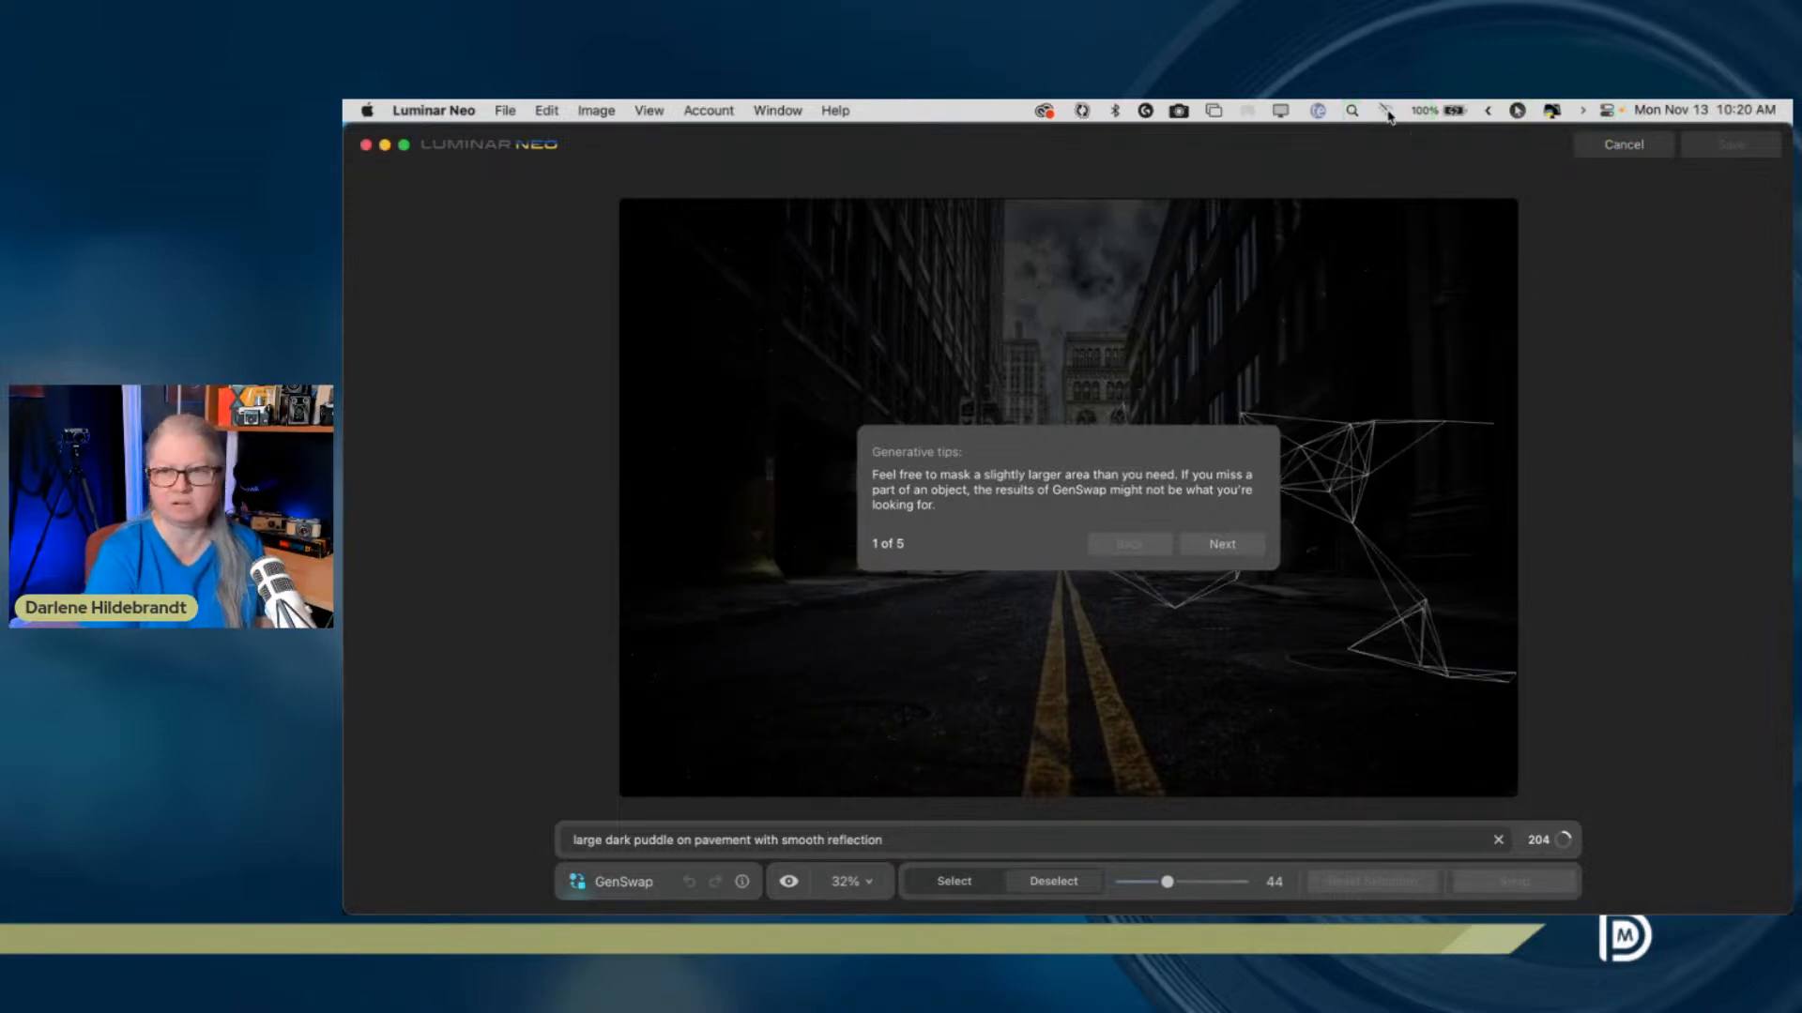
click(1585, 112)
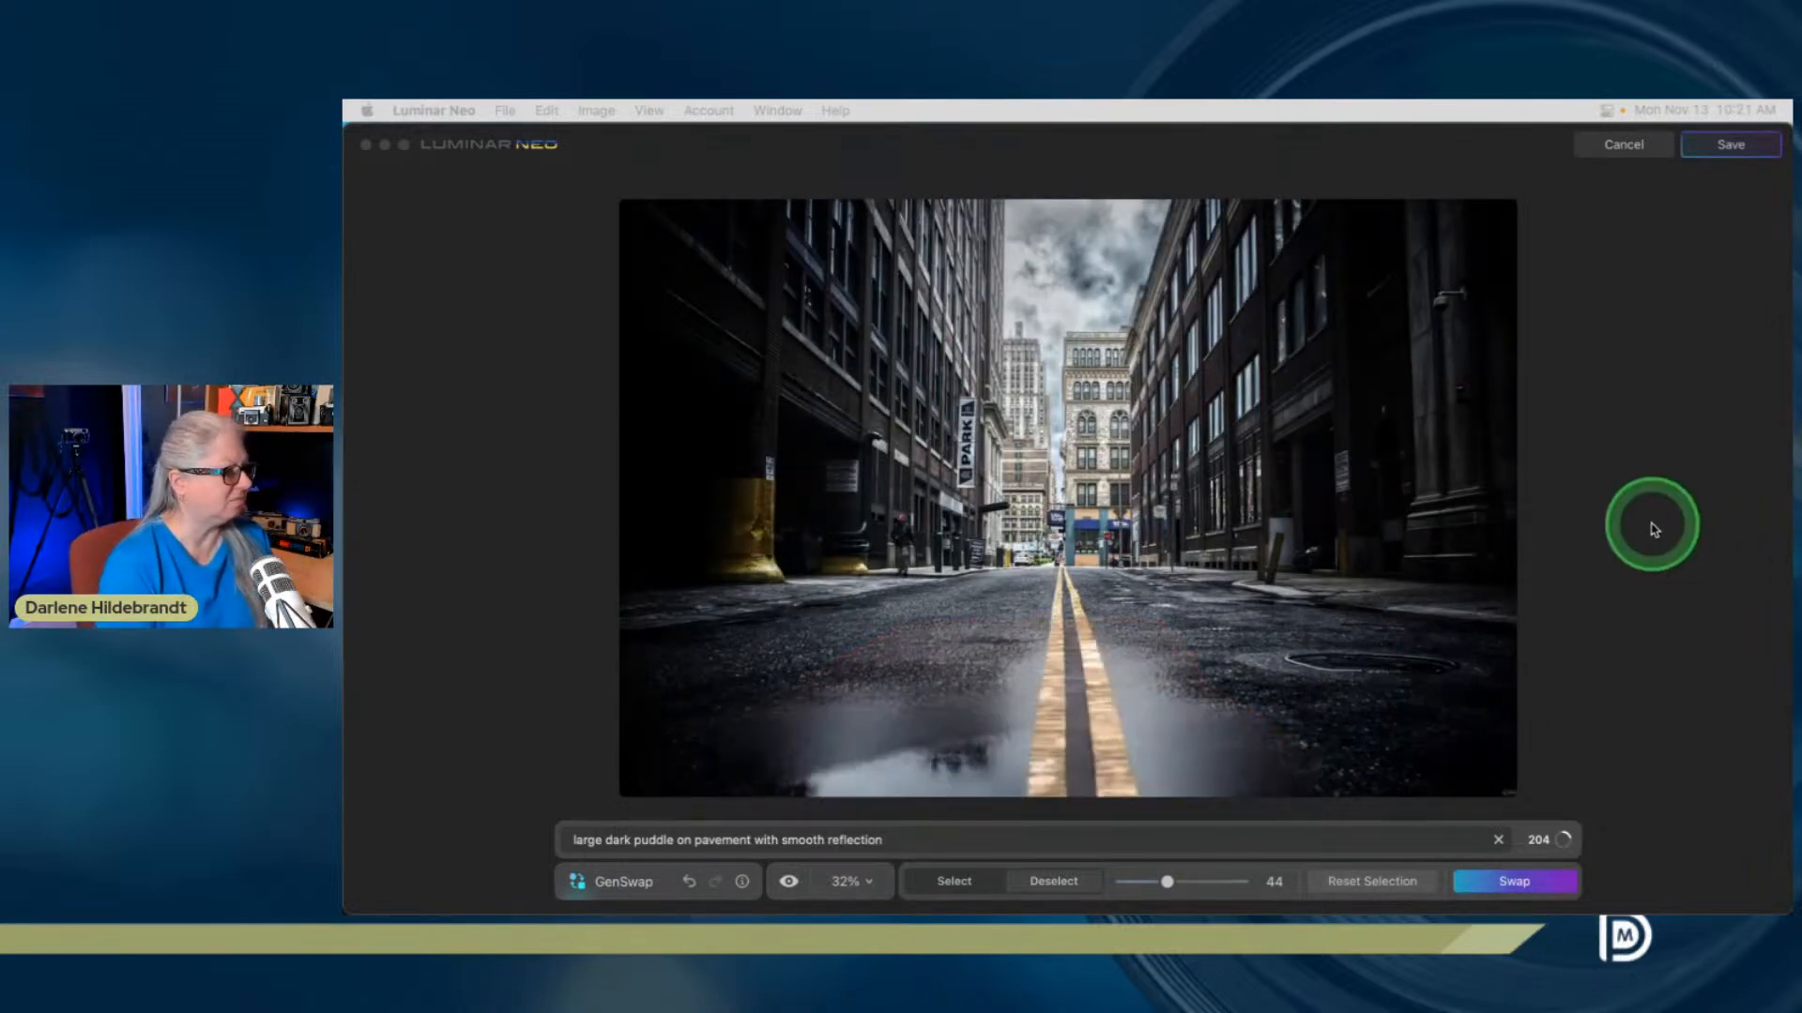
Change the prompt to "large dark puddle with a reflection", and run the swap again on the same mask
click(1653, 531)
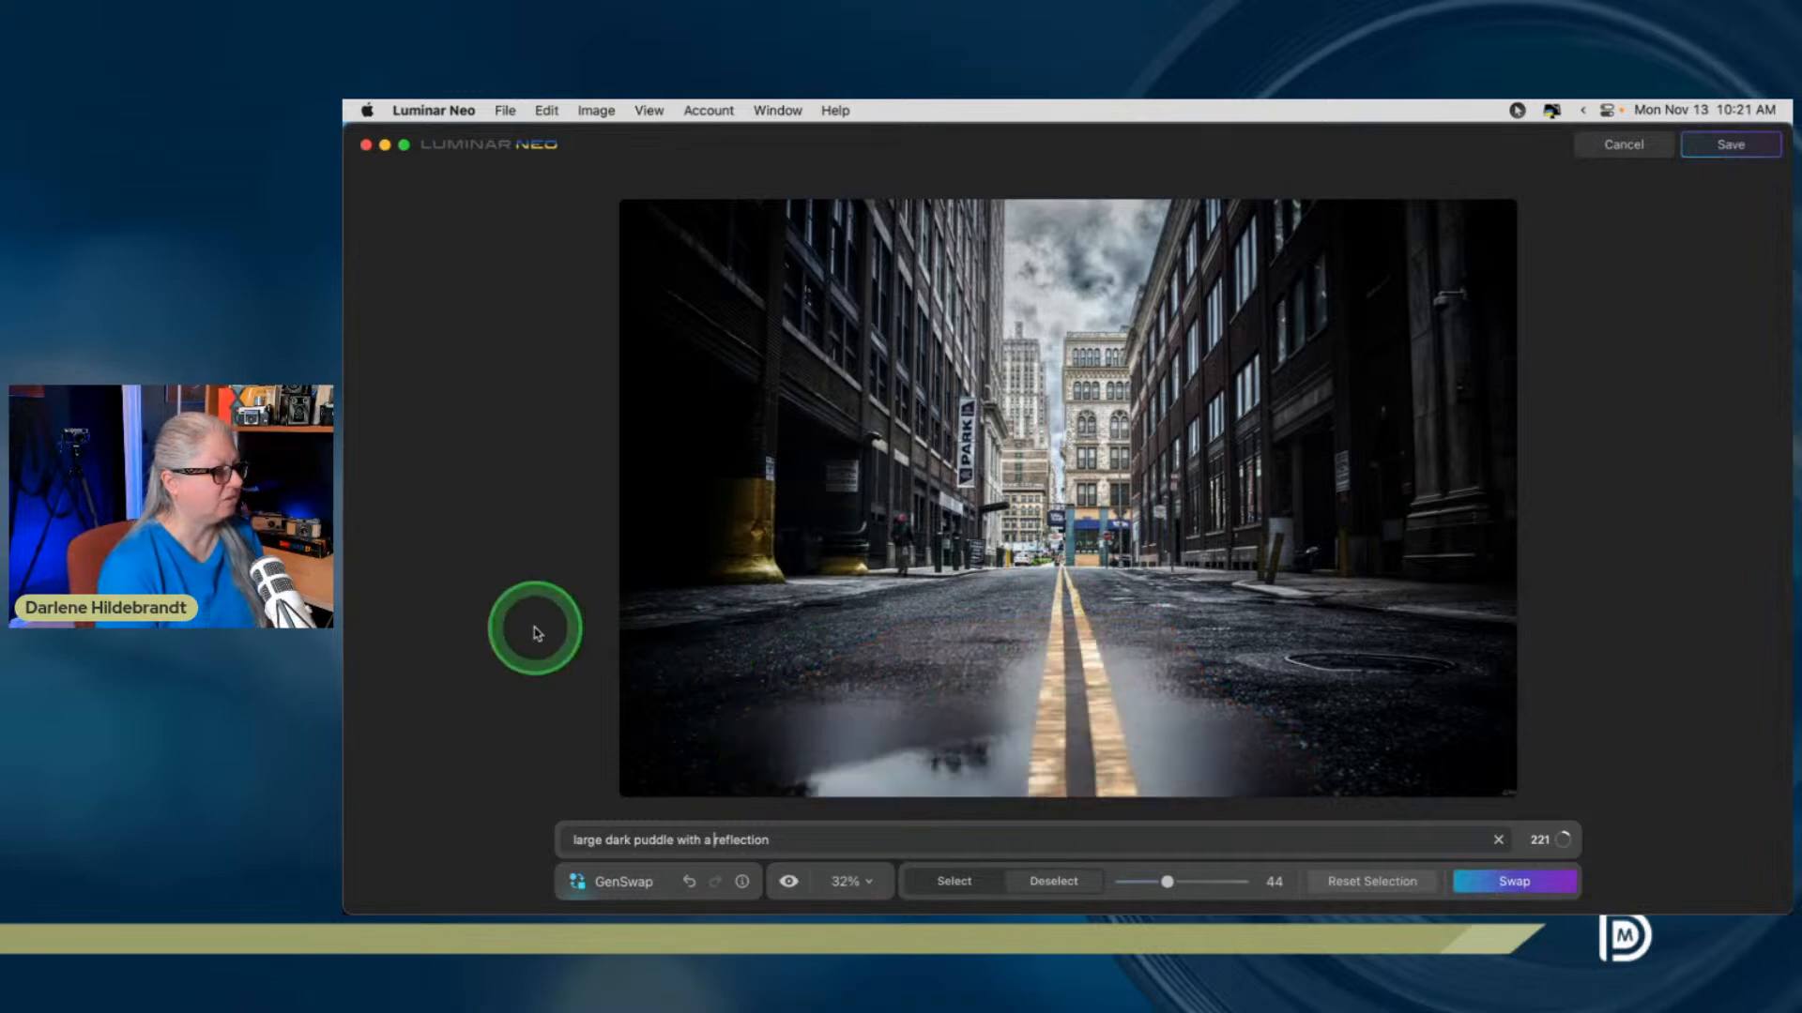
click(791, 882)
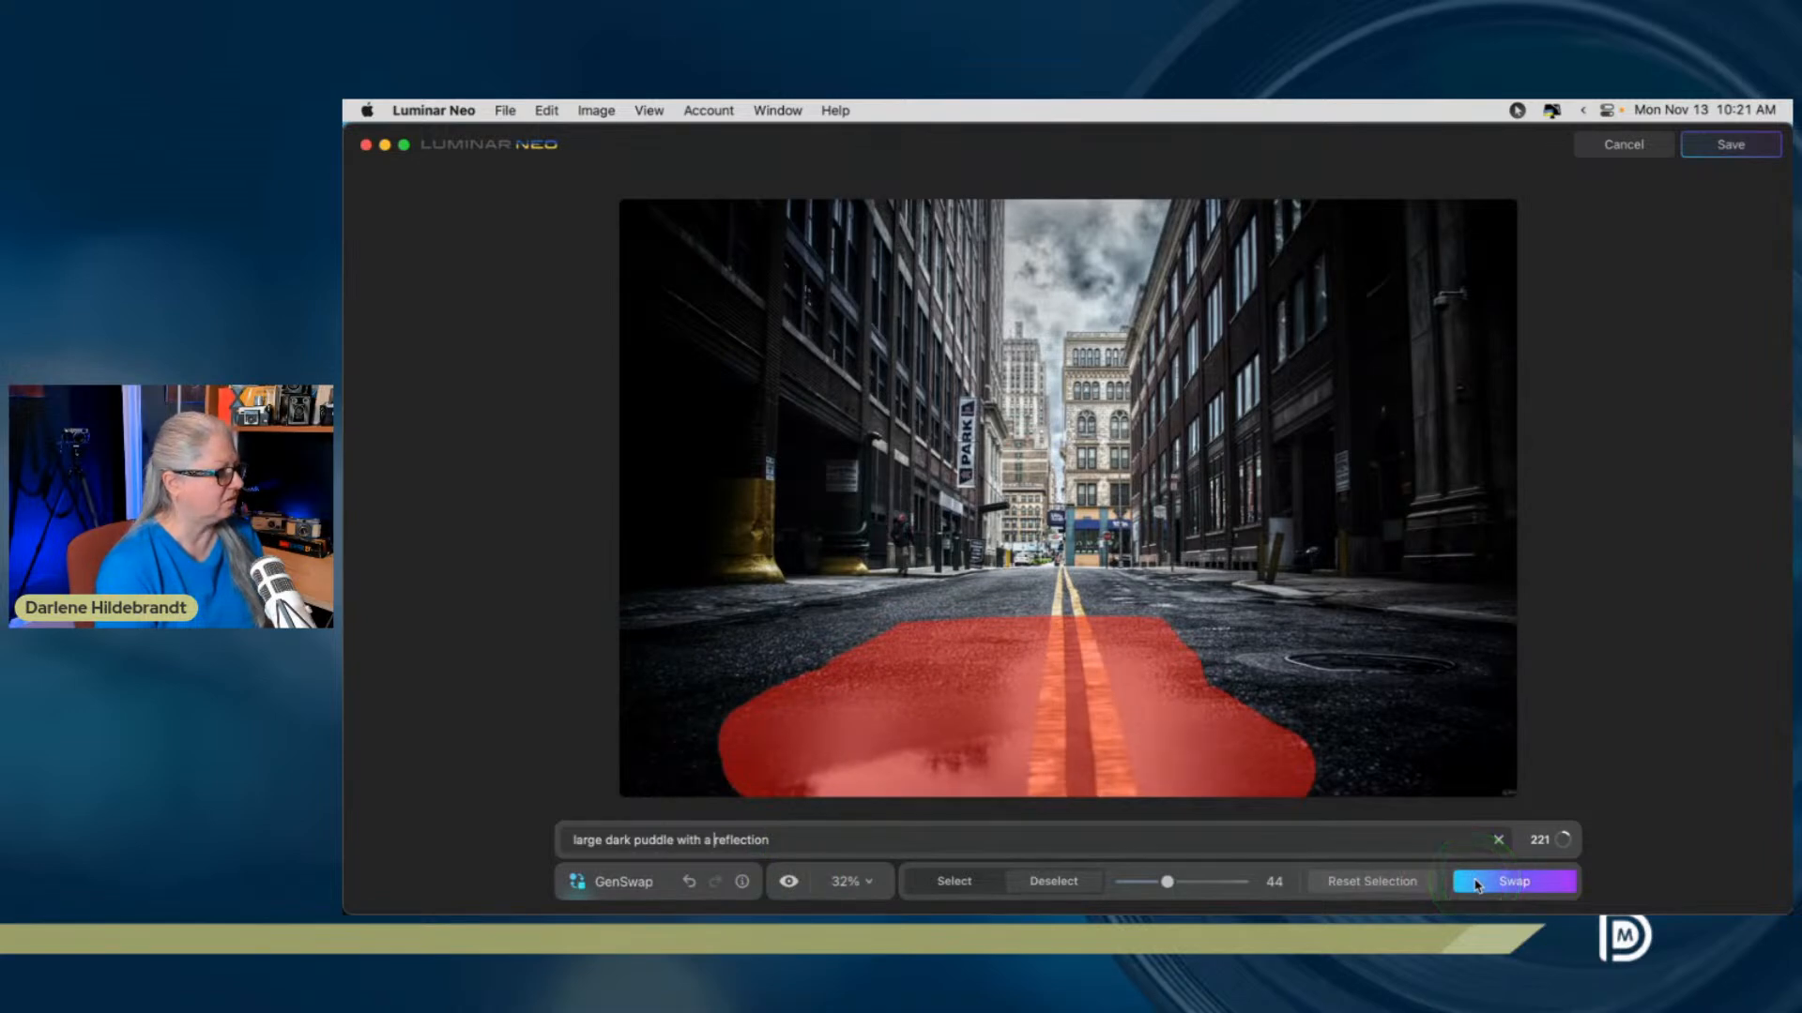
click(1476, 883)
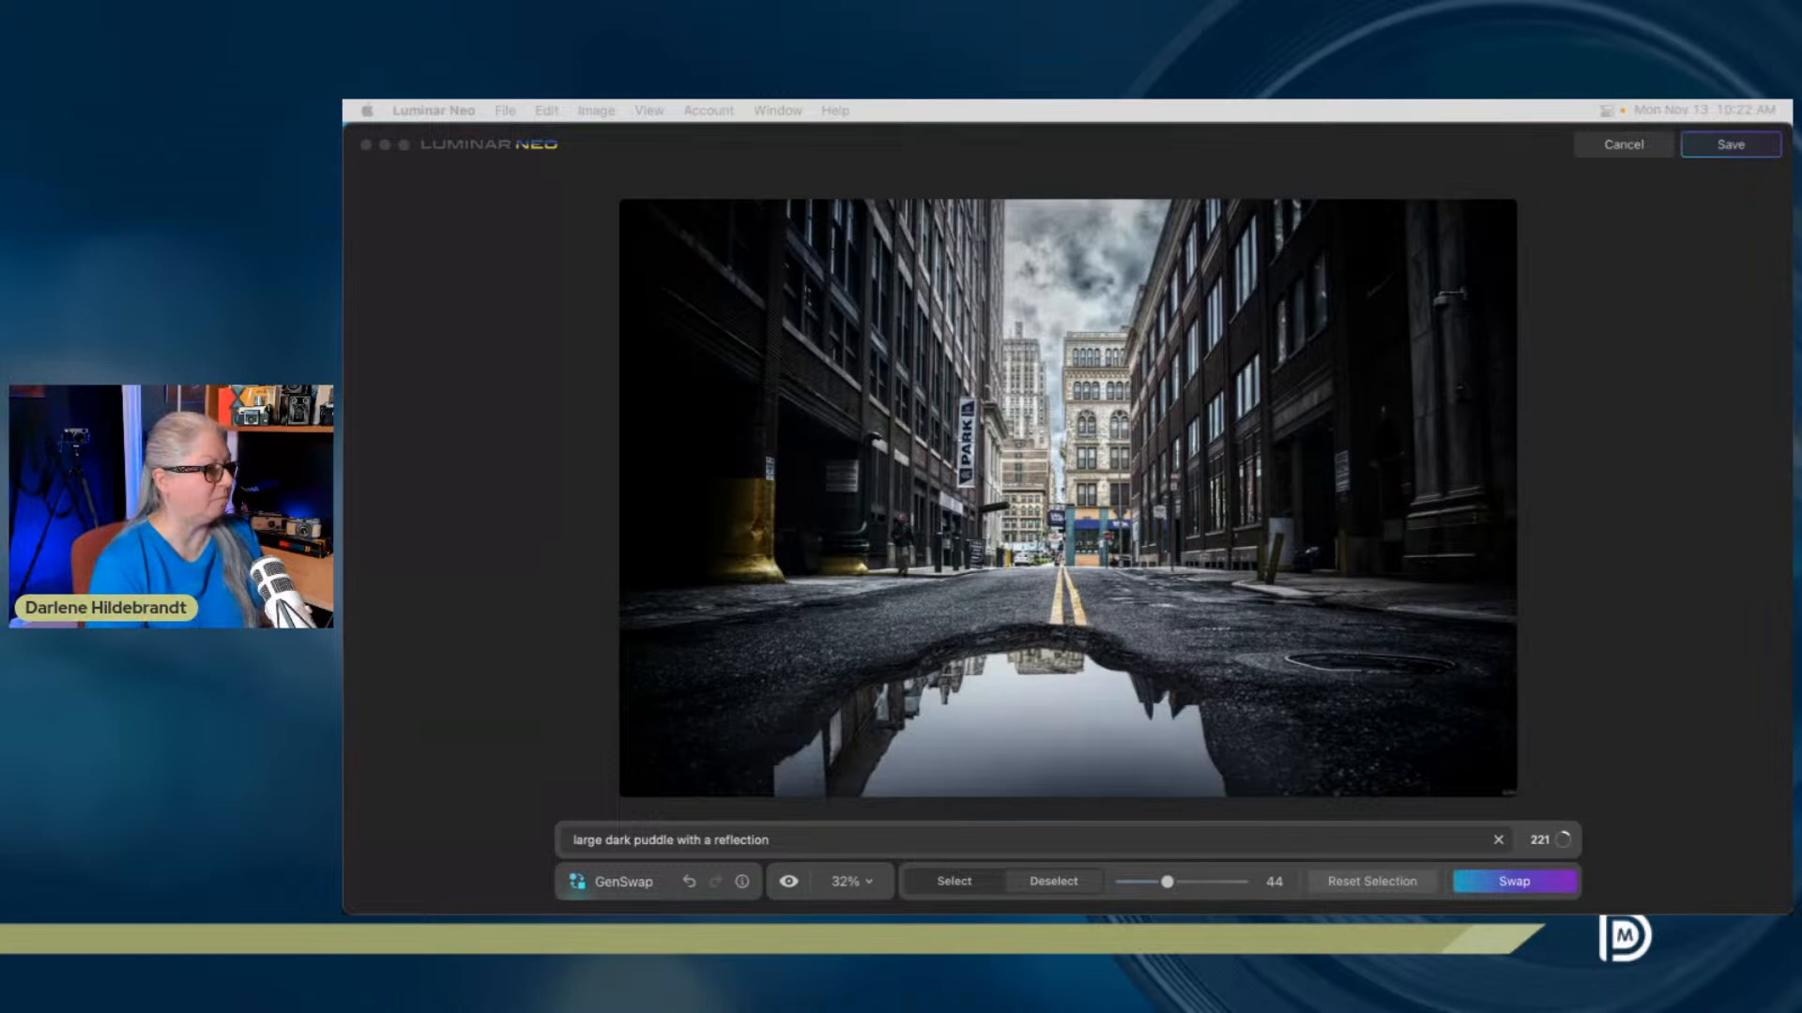
Extend the puddle mask farther up the road, trim its near right side, and swap again with the same prompt
click(1639, 728)
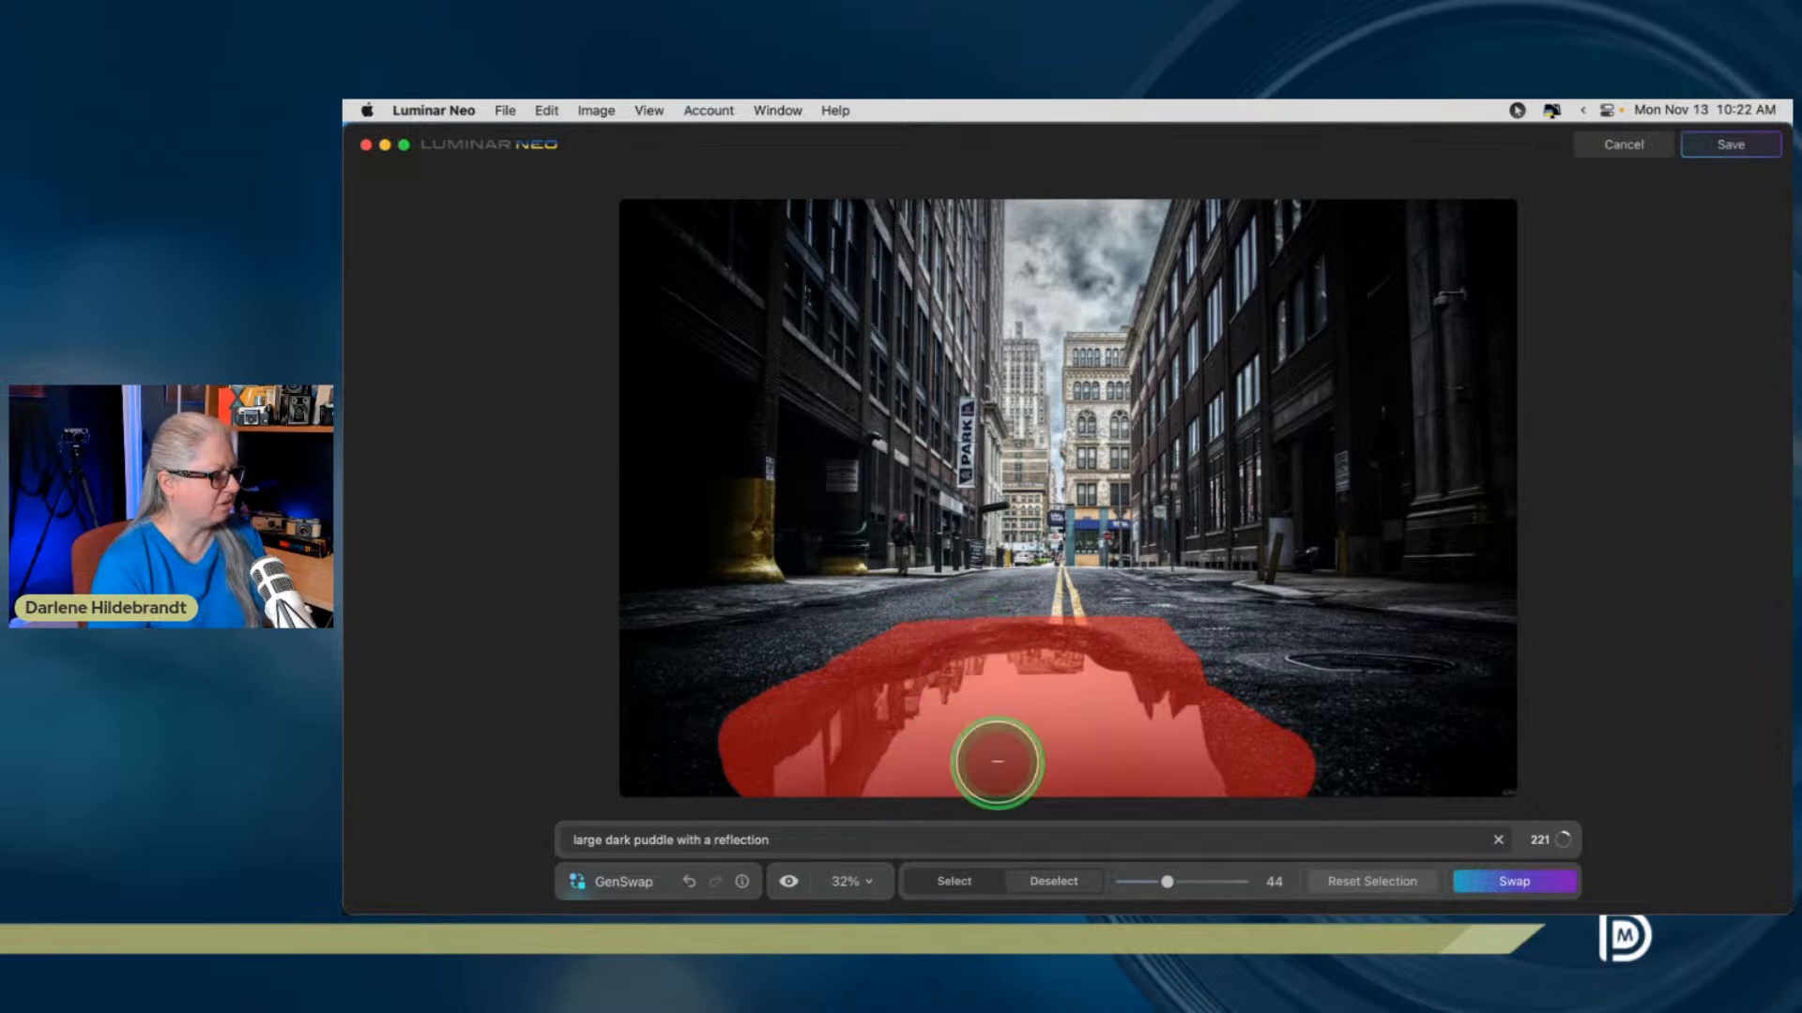
click(970, 879)
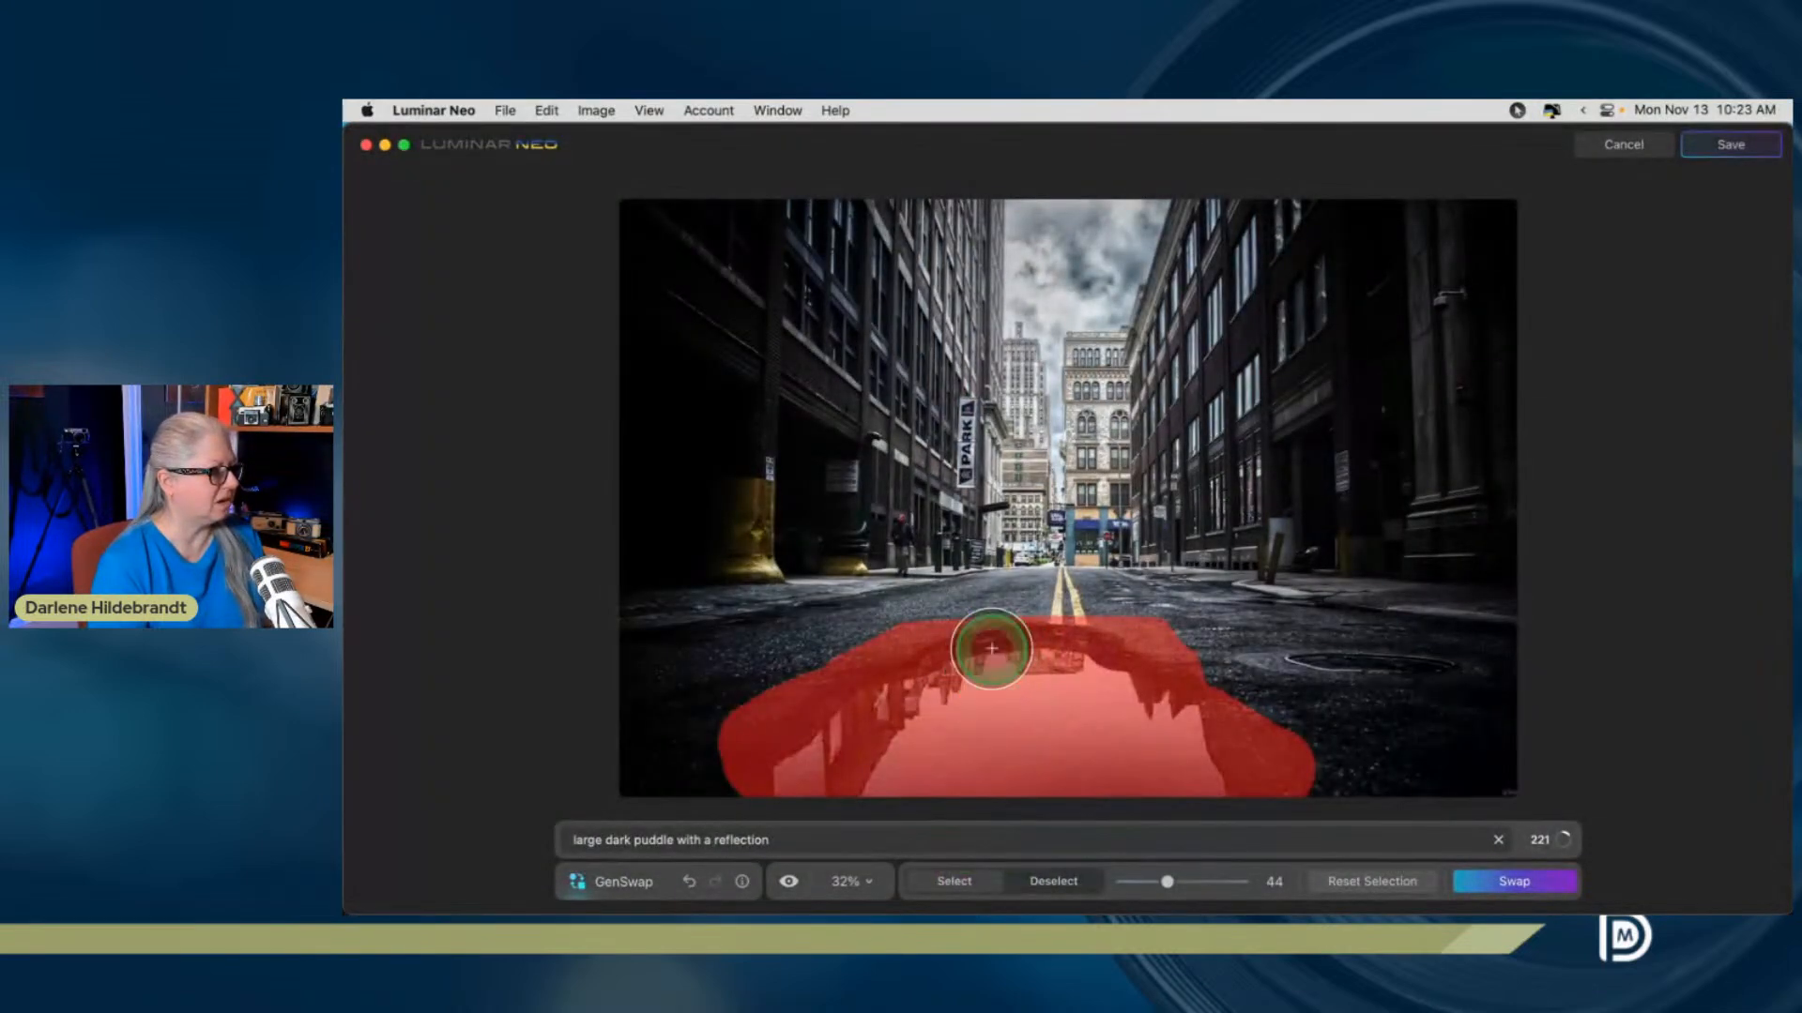
mouse_move(1026, 615)
mouse_down()
mouse_move(1122, 637)
mouse_move(972, 639)
mouse_up()
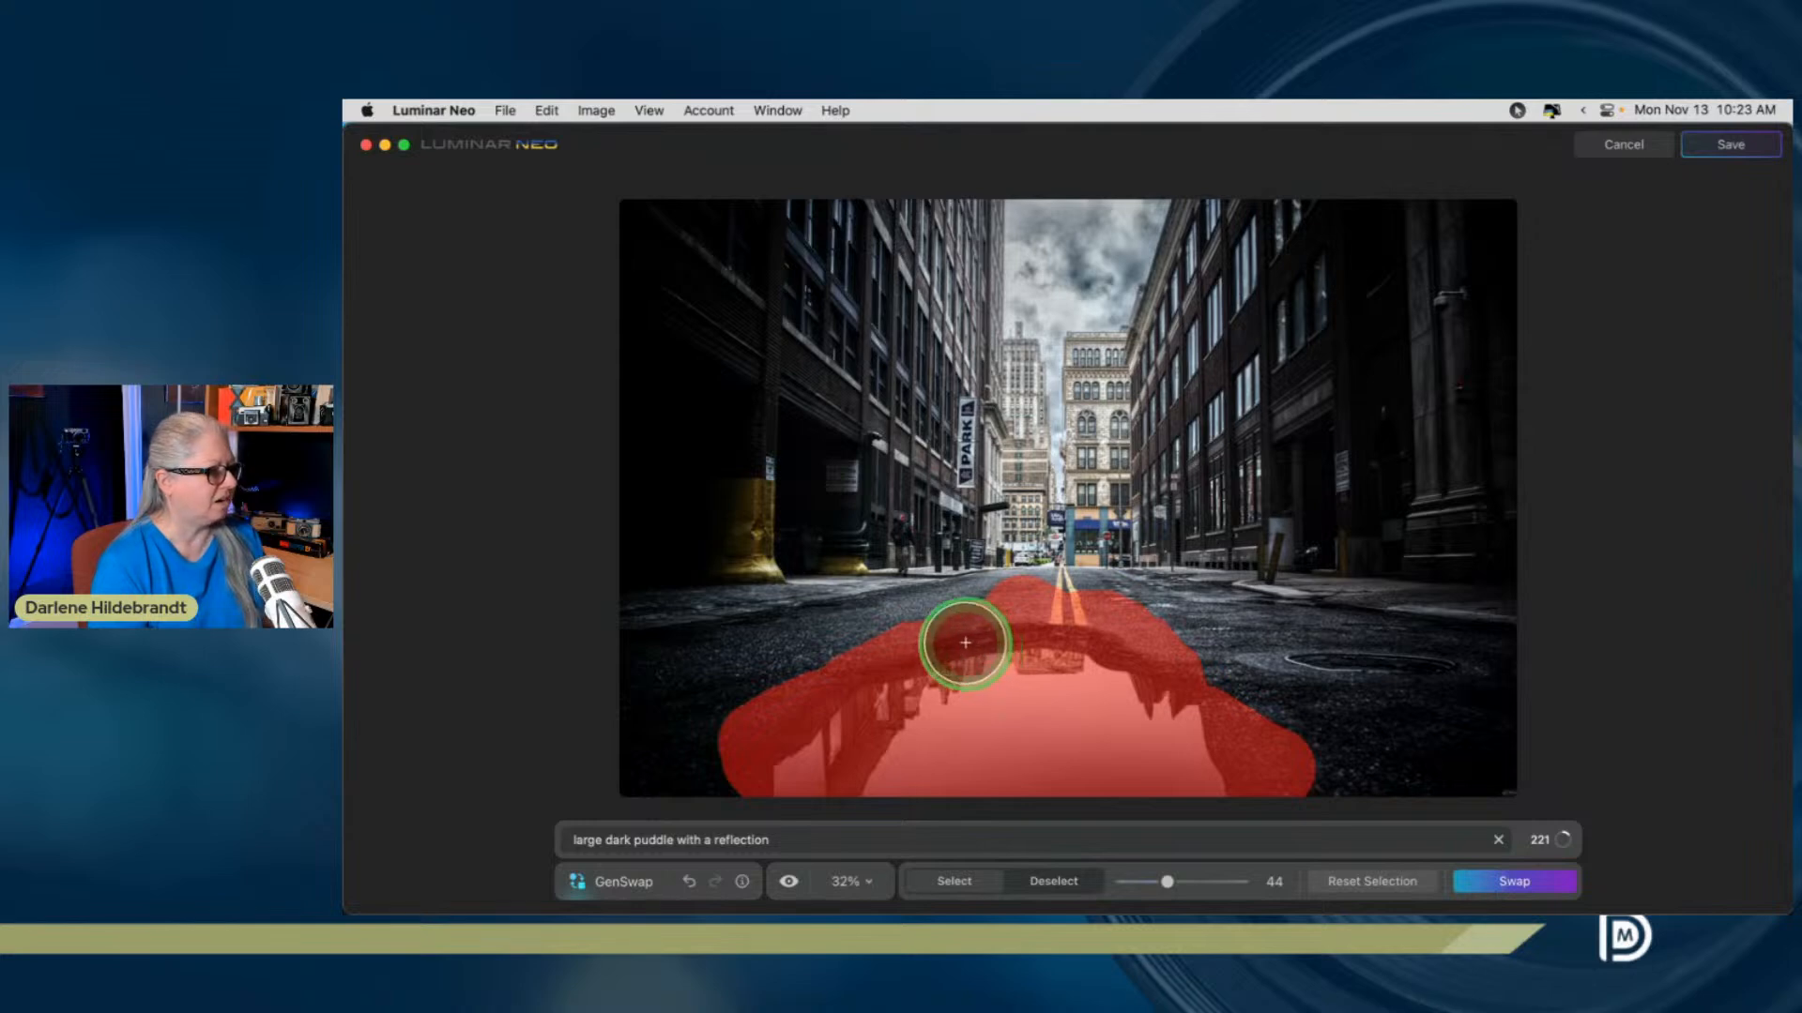
click(1051, 880)
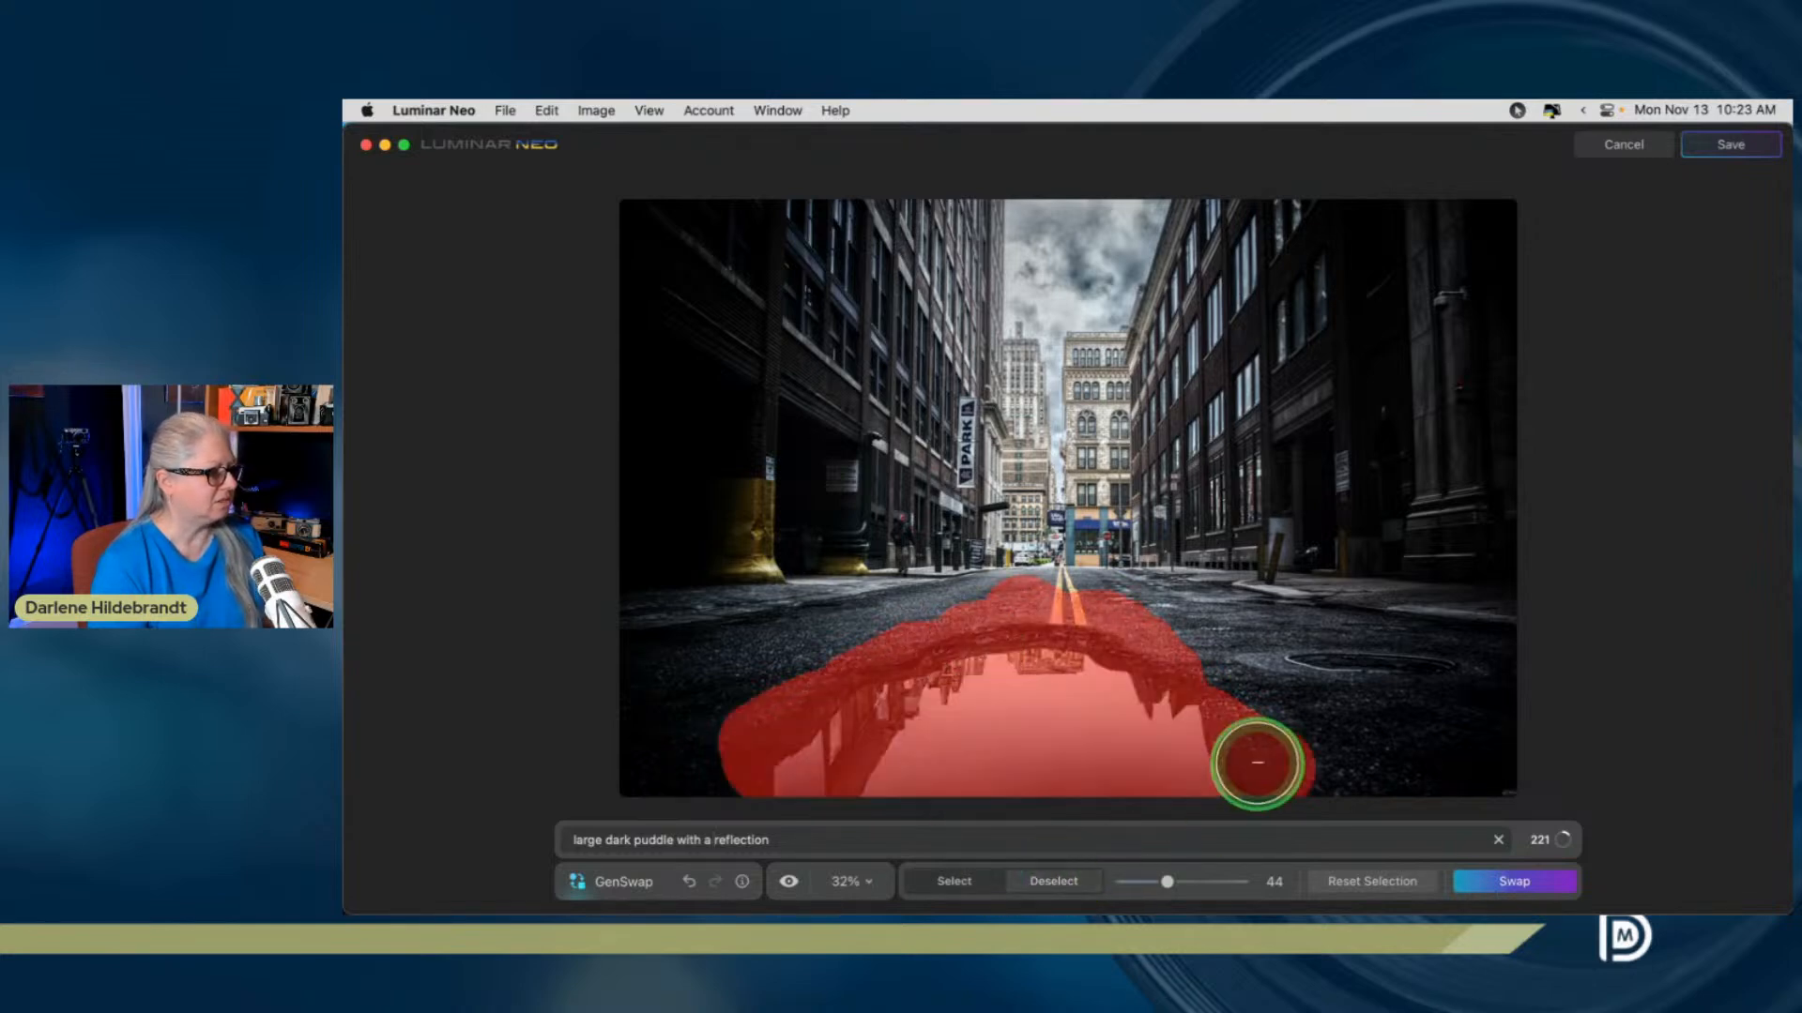
mouse_move(1312, 782)
mouse_down()
mouse_move(1281, 709)
mouse_move(1303, 791)
mouse_move(1258, 678)
mouse_move(1283, 751)
mouse_move(1217, 647)
mouse_up()
drag(741, 732, 660, 708)
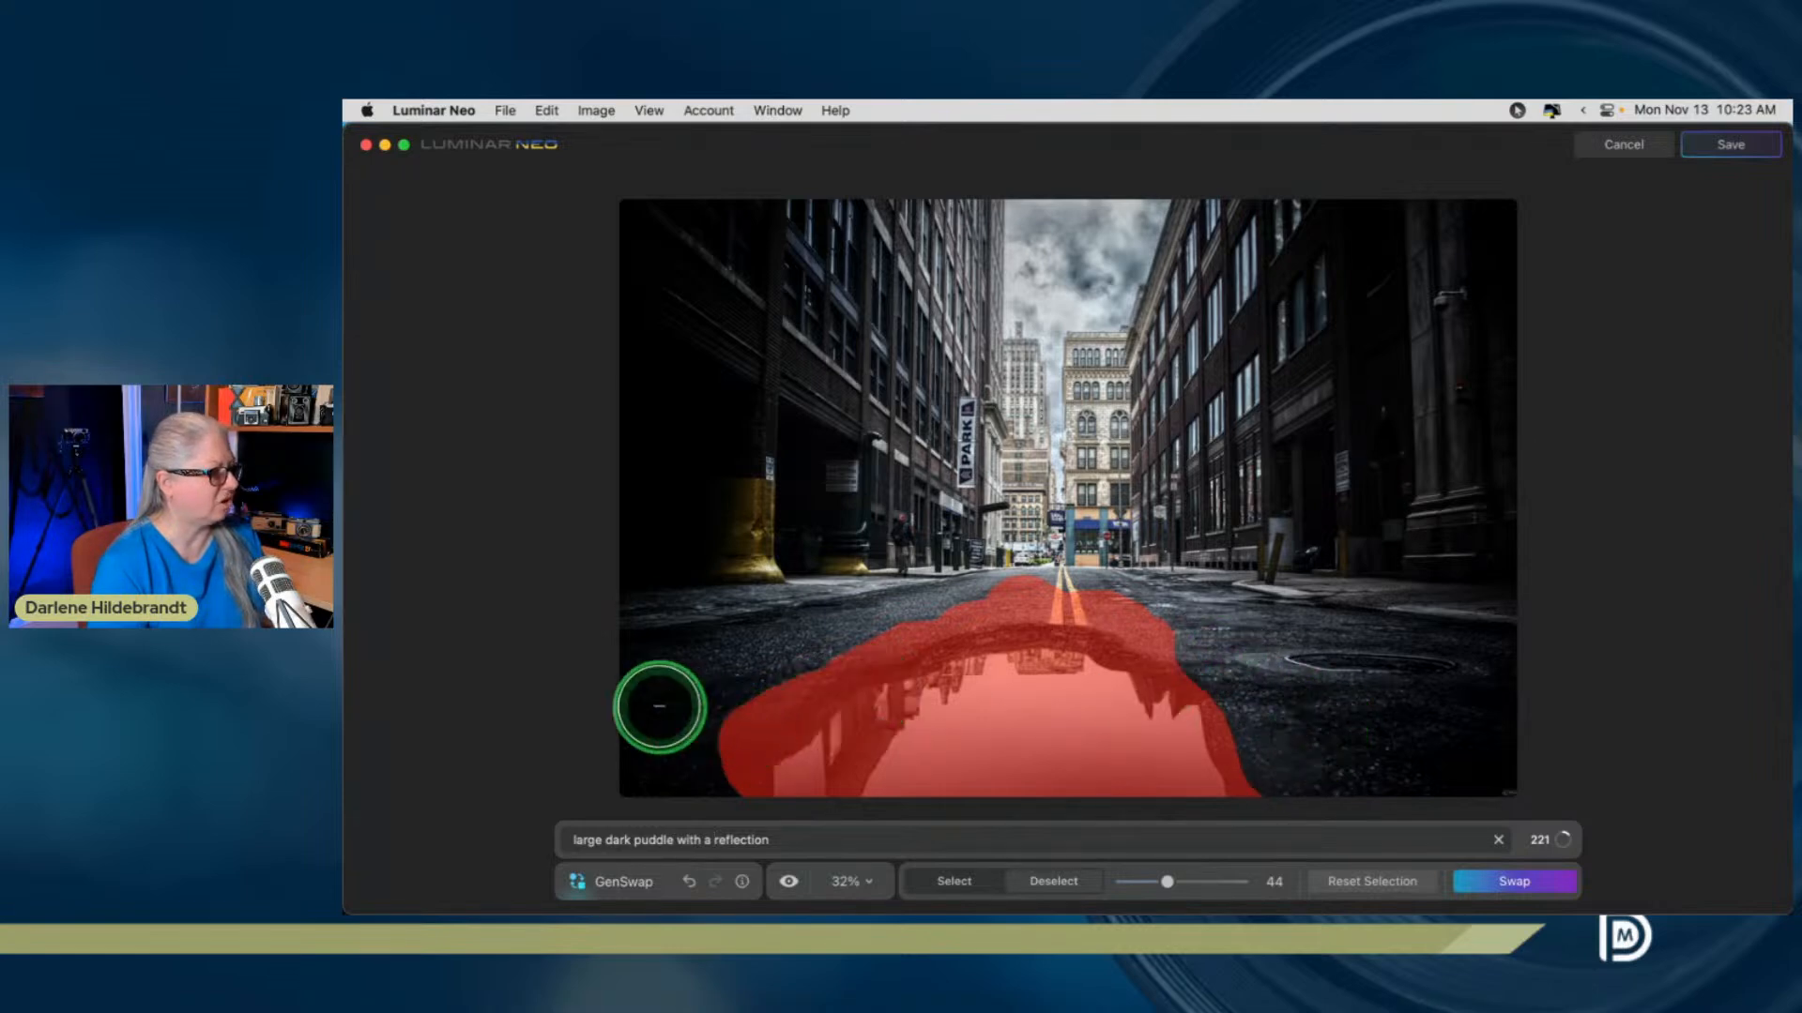
click(1493, 882)
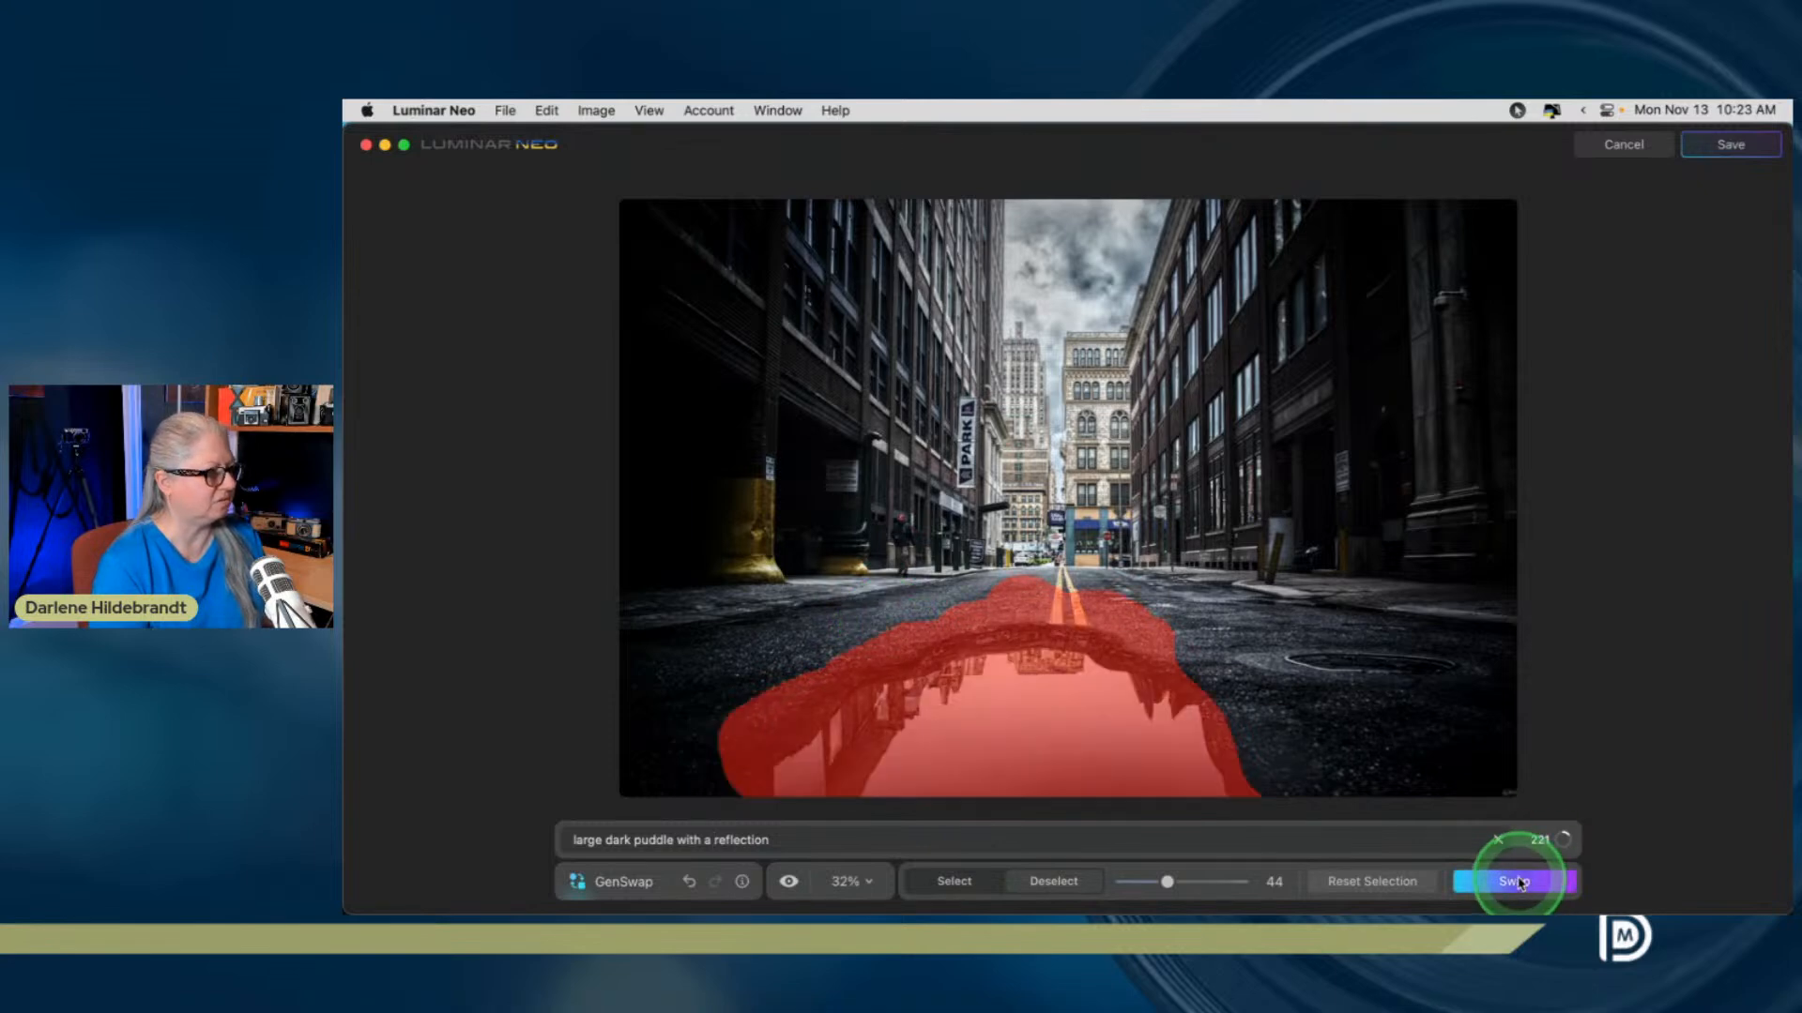
click(1516, 882)
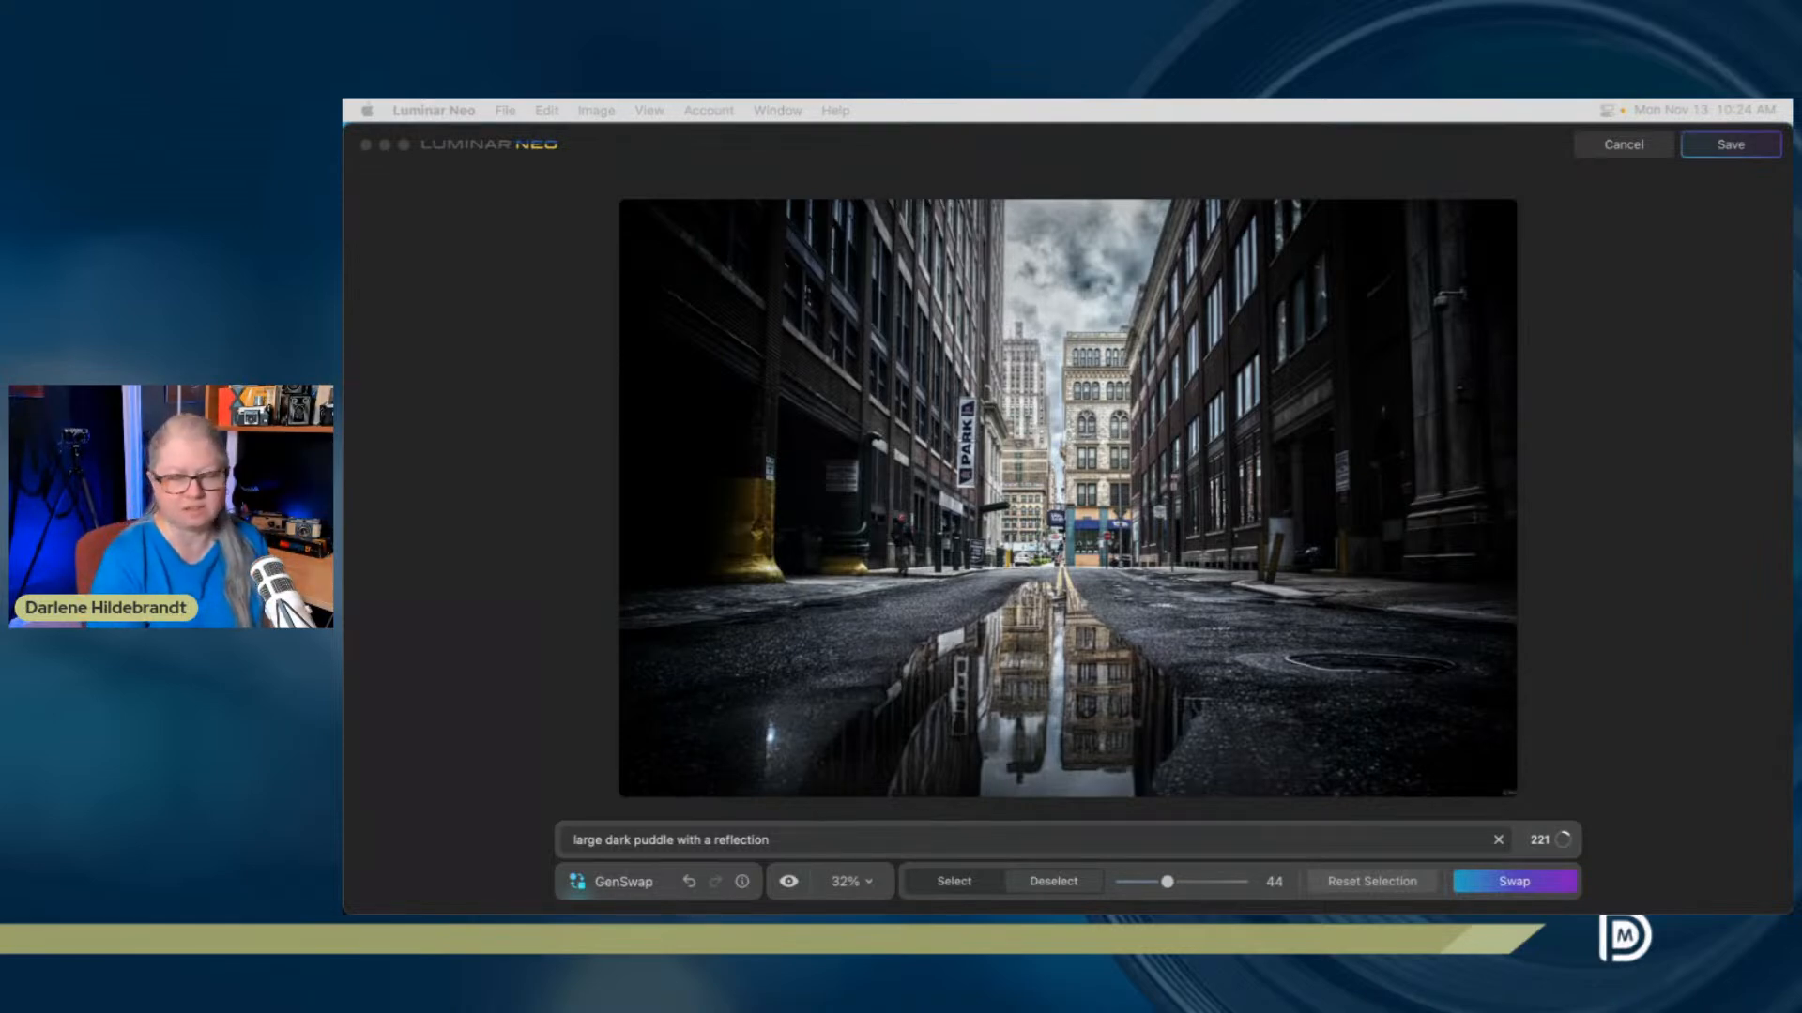
Compare the street photo before and after the puddle swap, checking the reflection on the road
click(1592, 466)
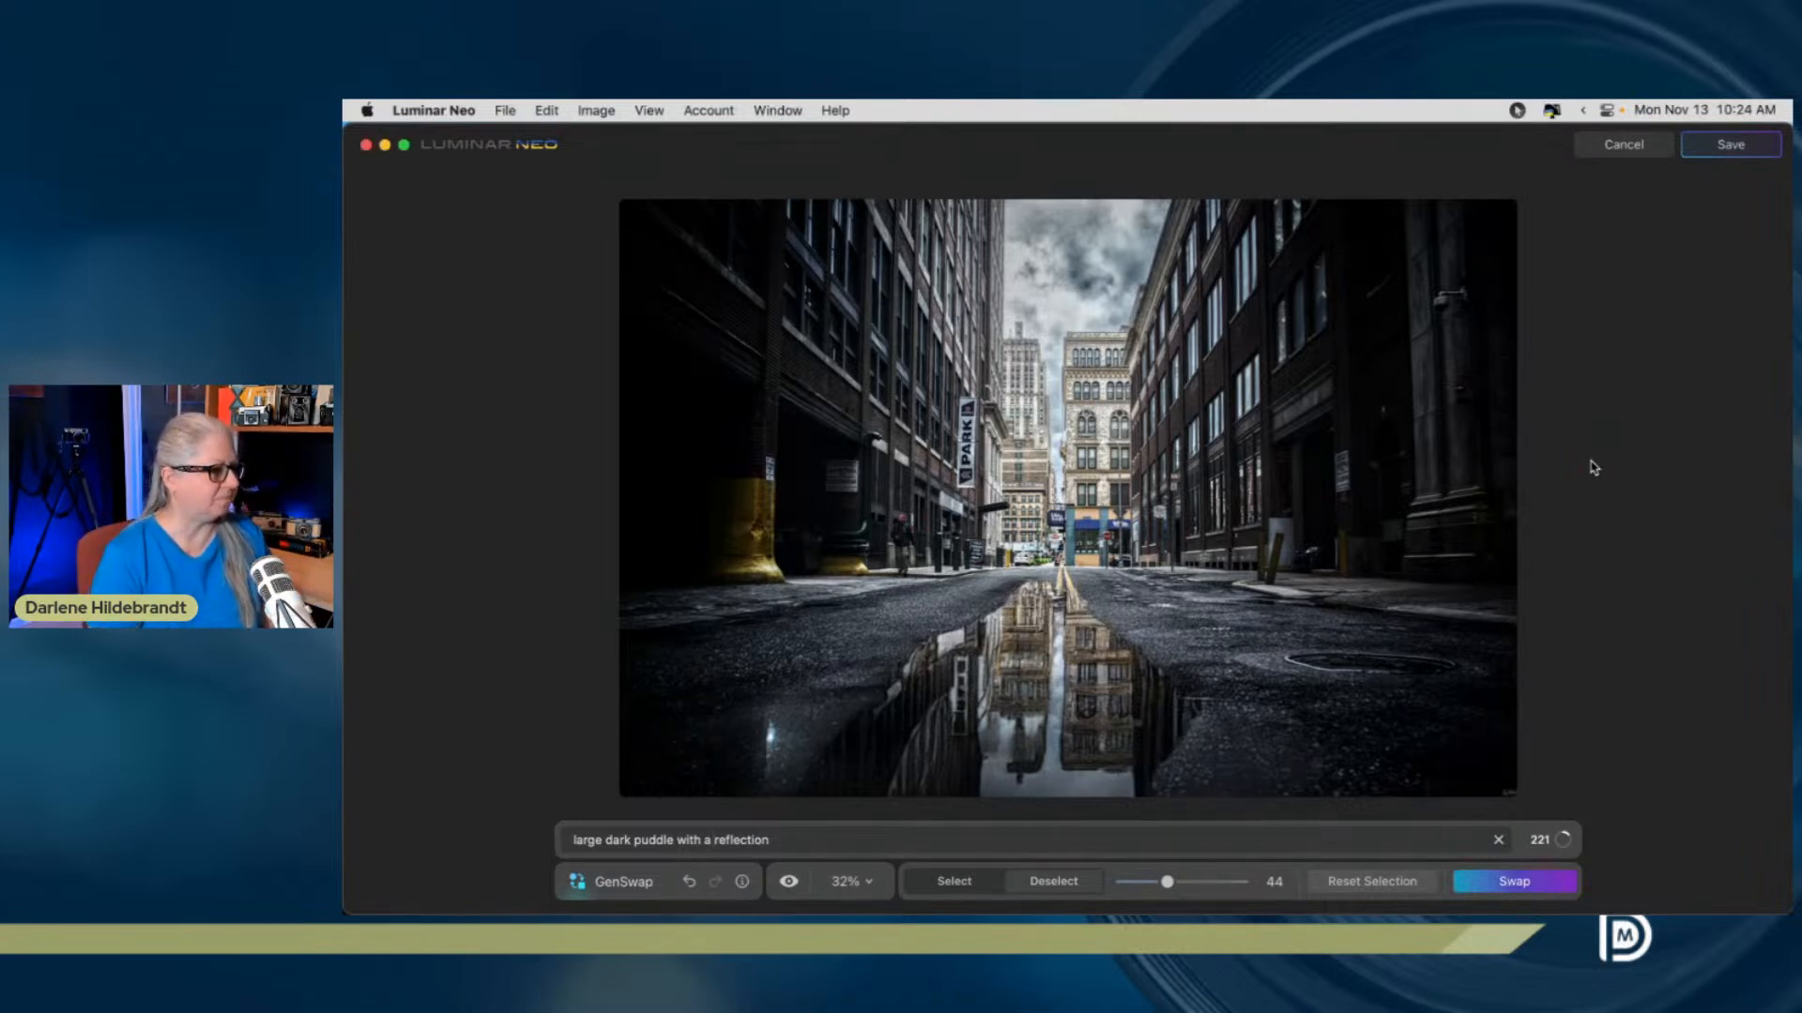
click(789, 882)
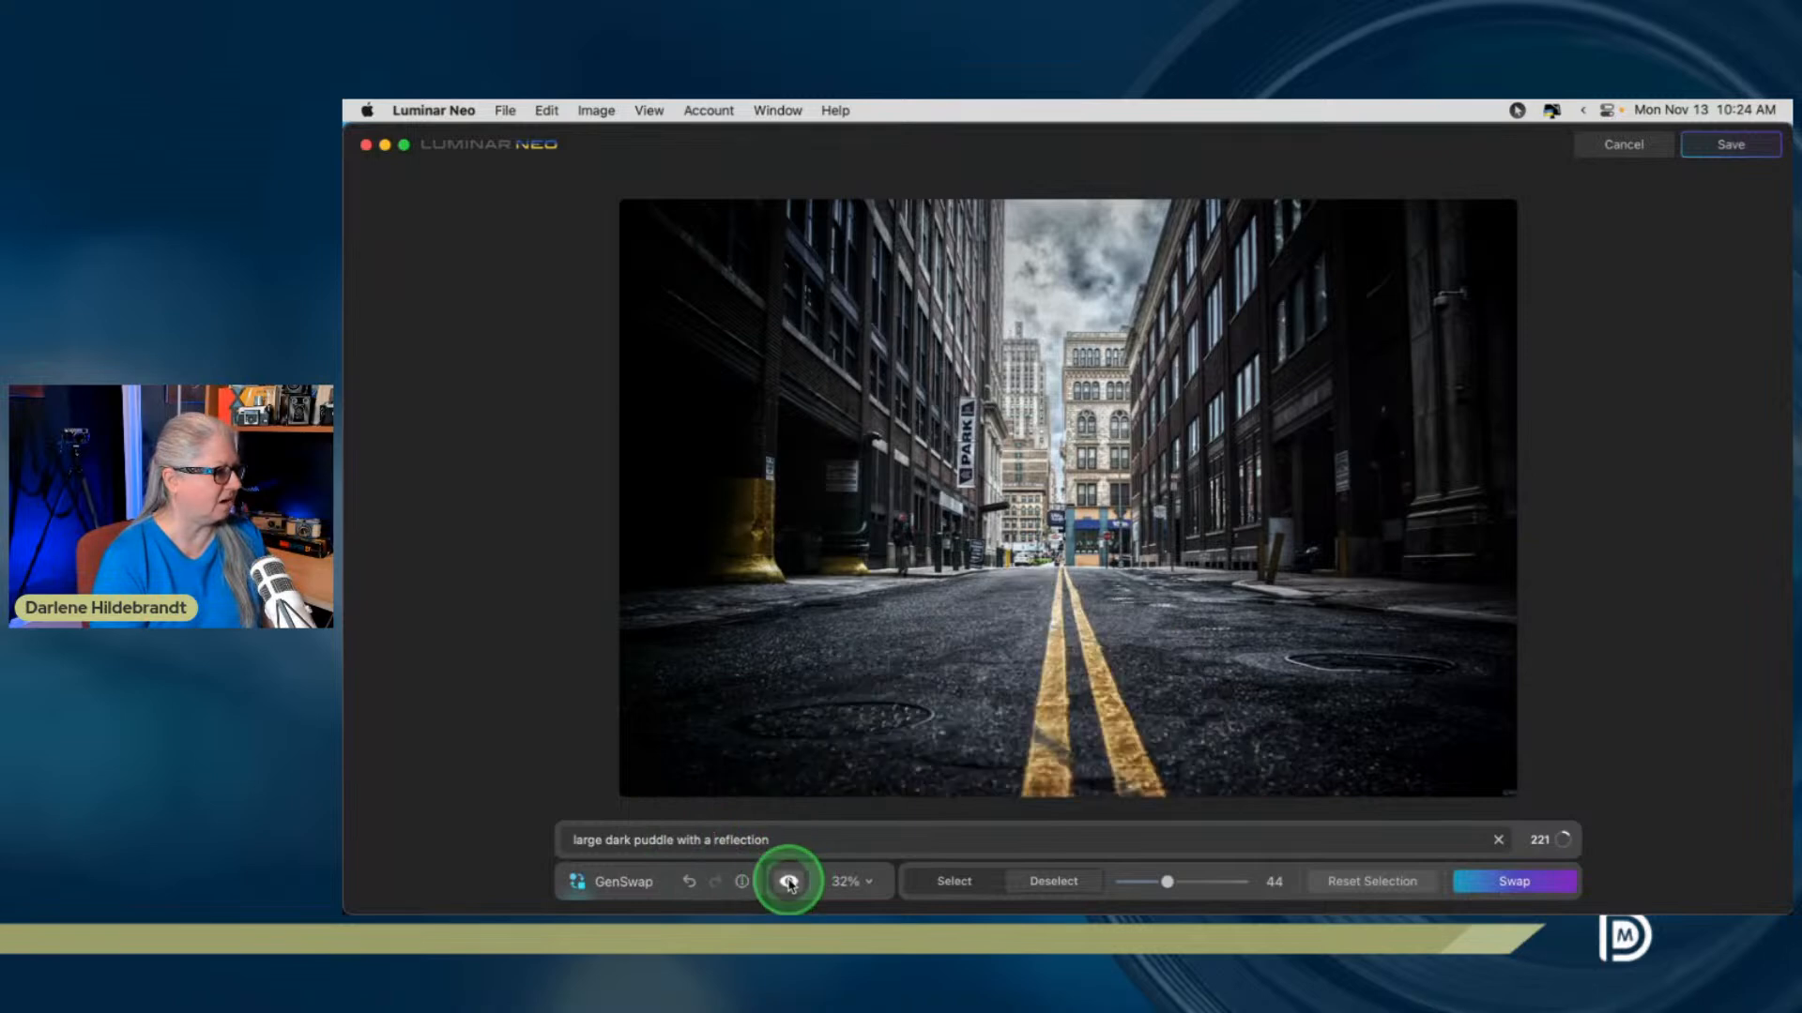
click(790, 882)
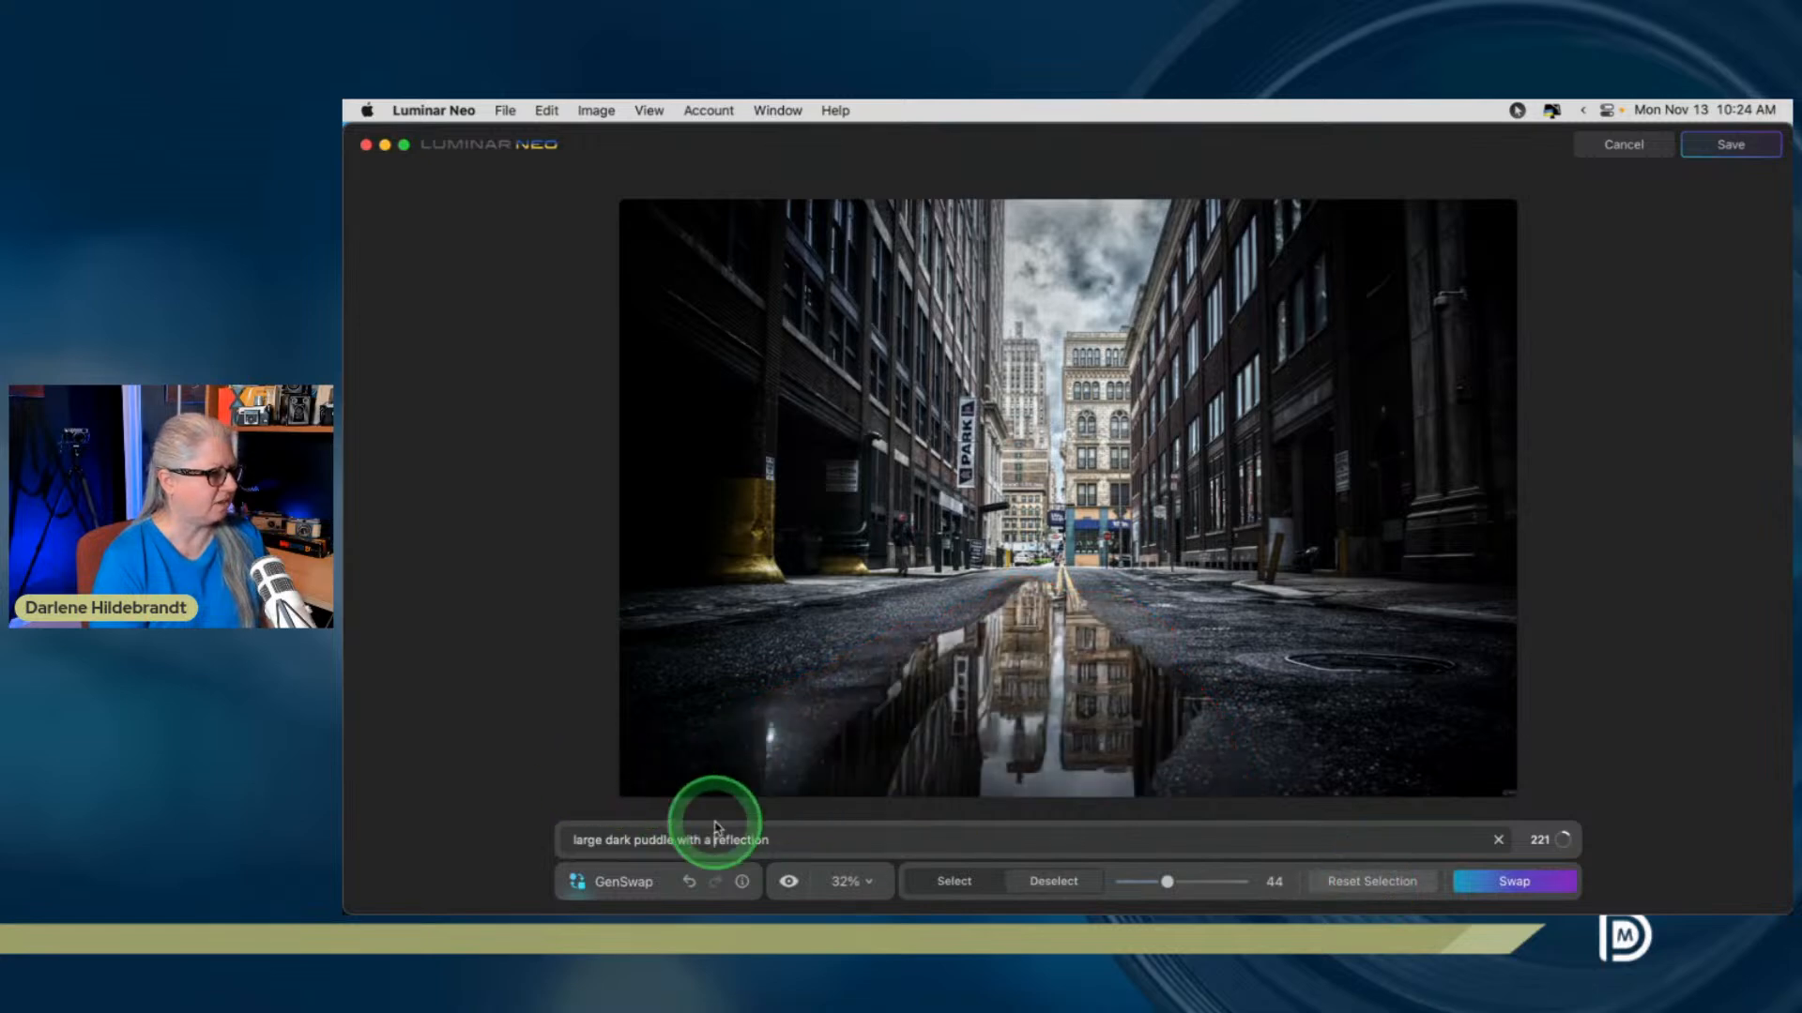
click(787, 883)
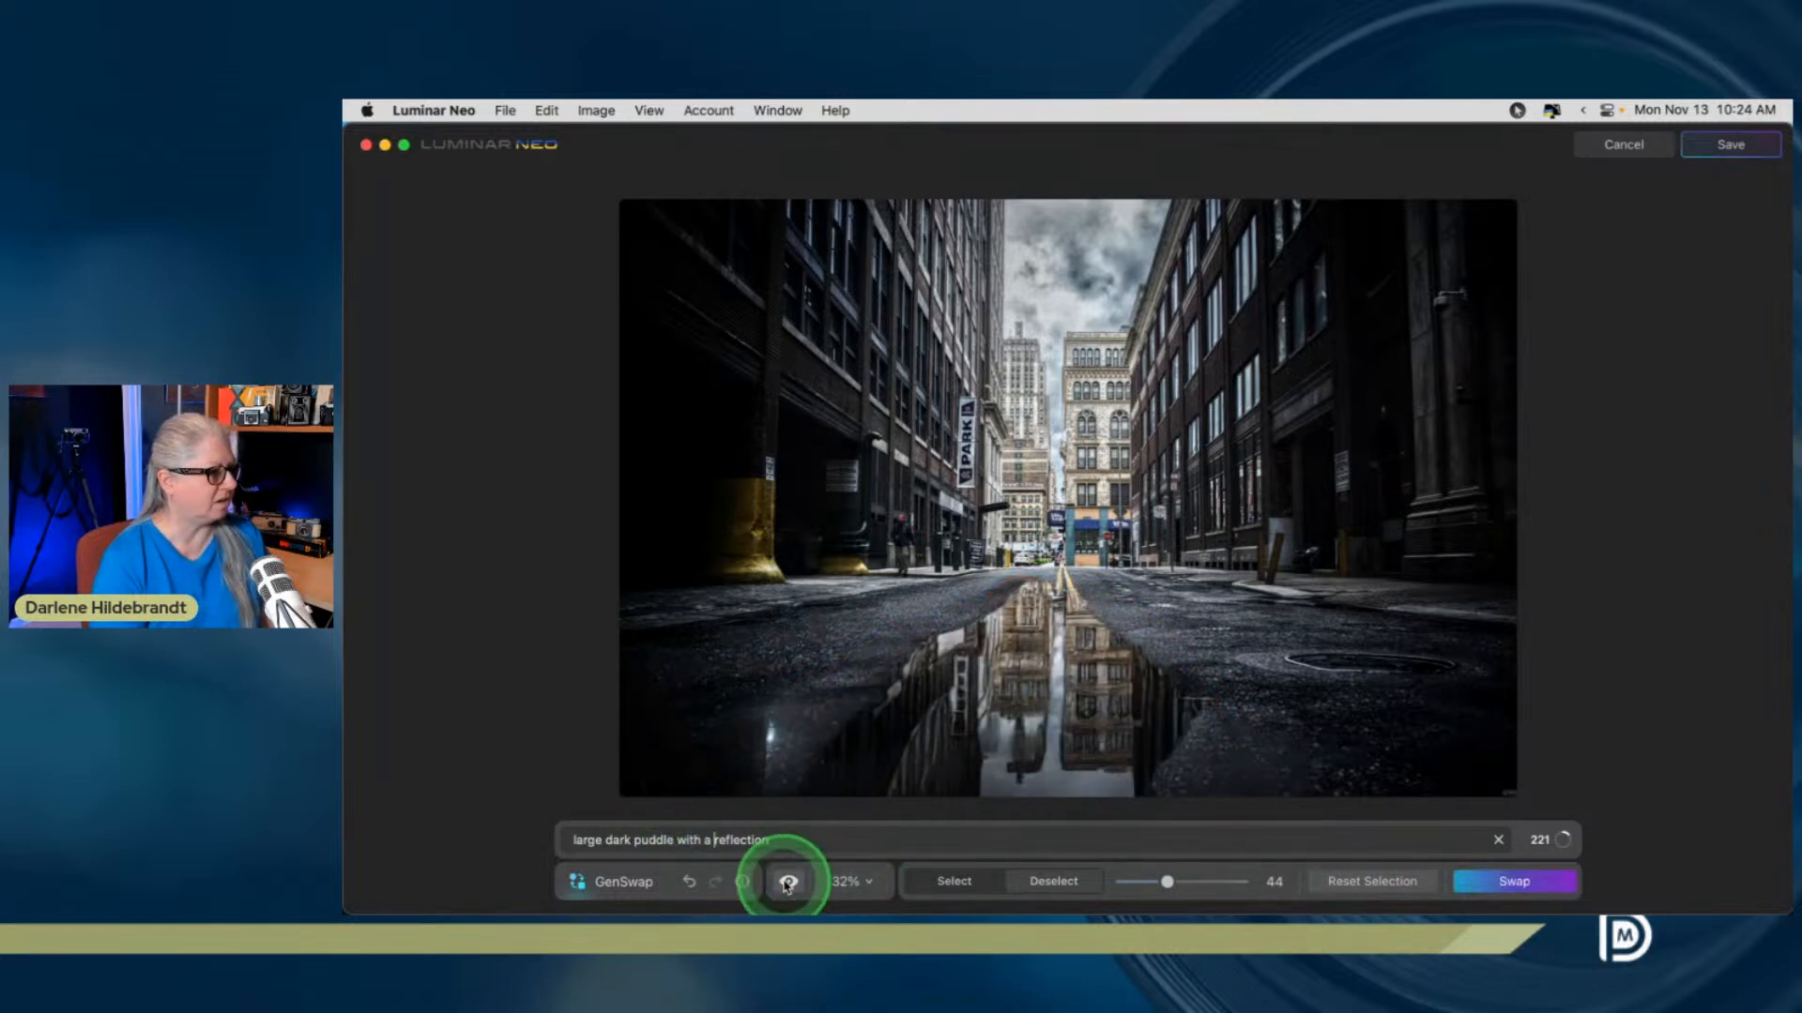
click(789, 884)
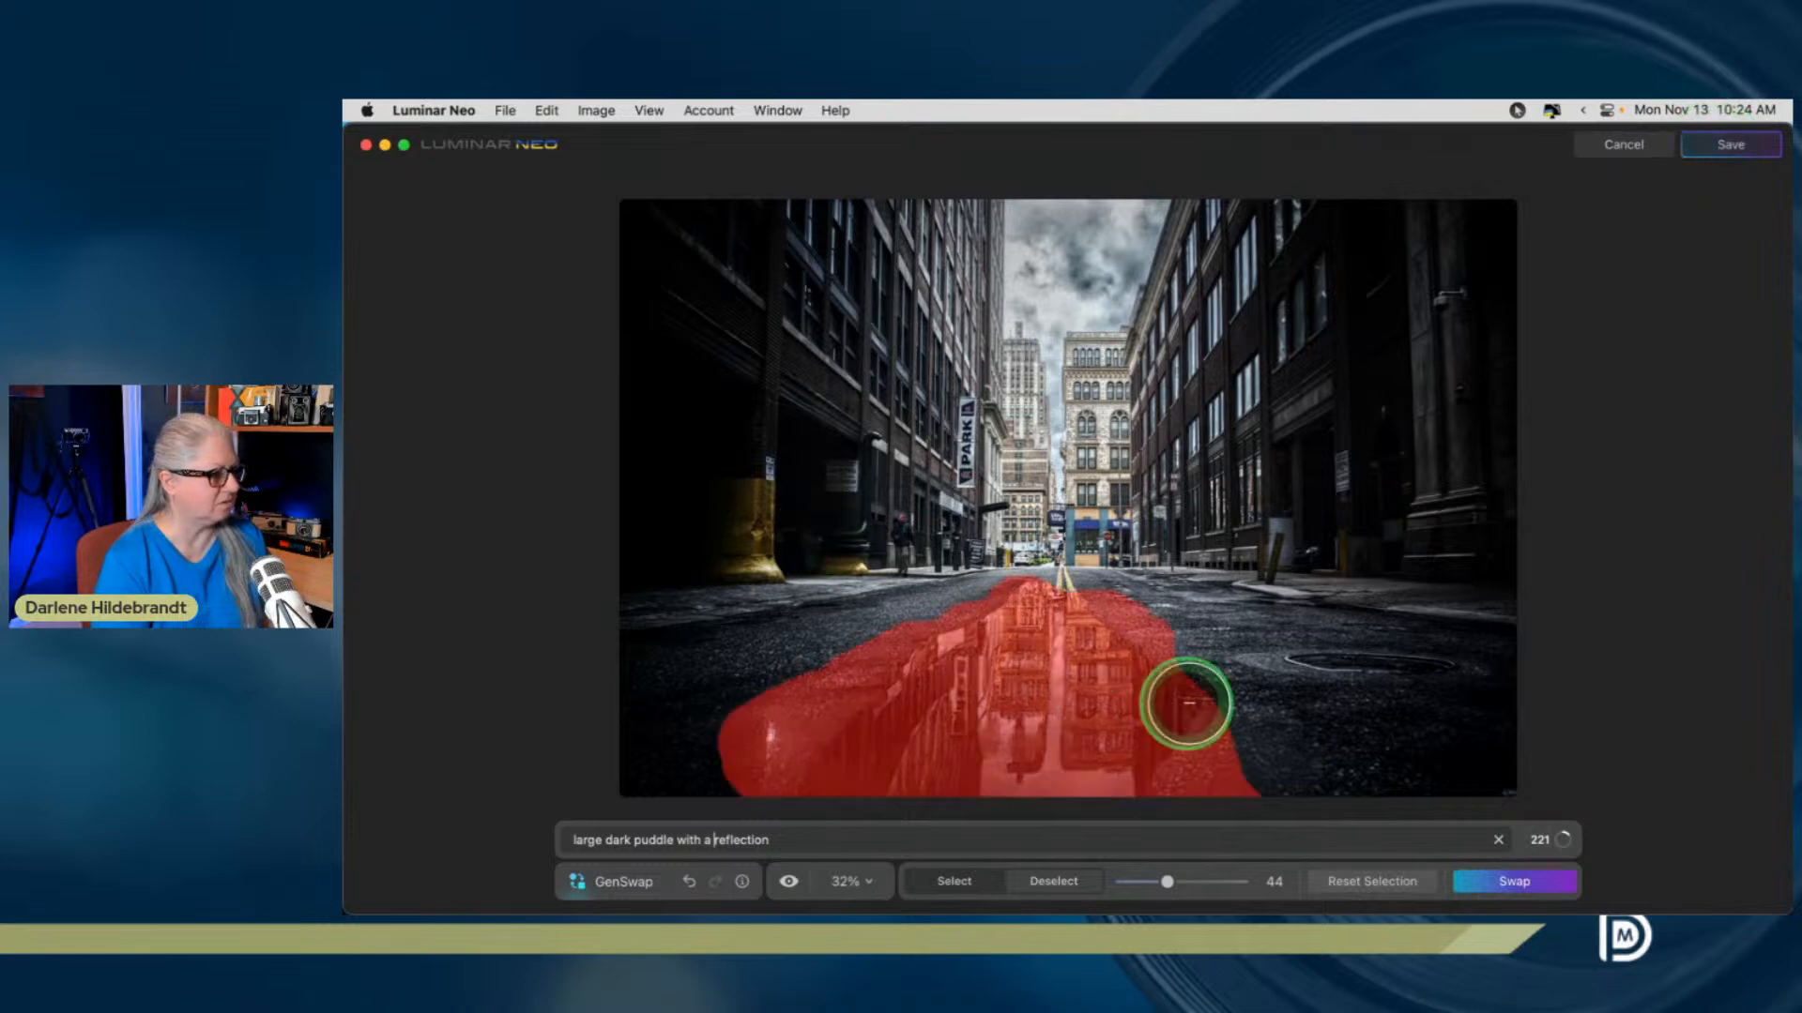
Reset the puddle mask, switch the brush to selecting at size 10, and clear the puddle prompt
click(1342, 879)
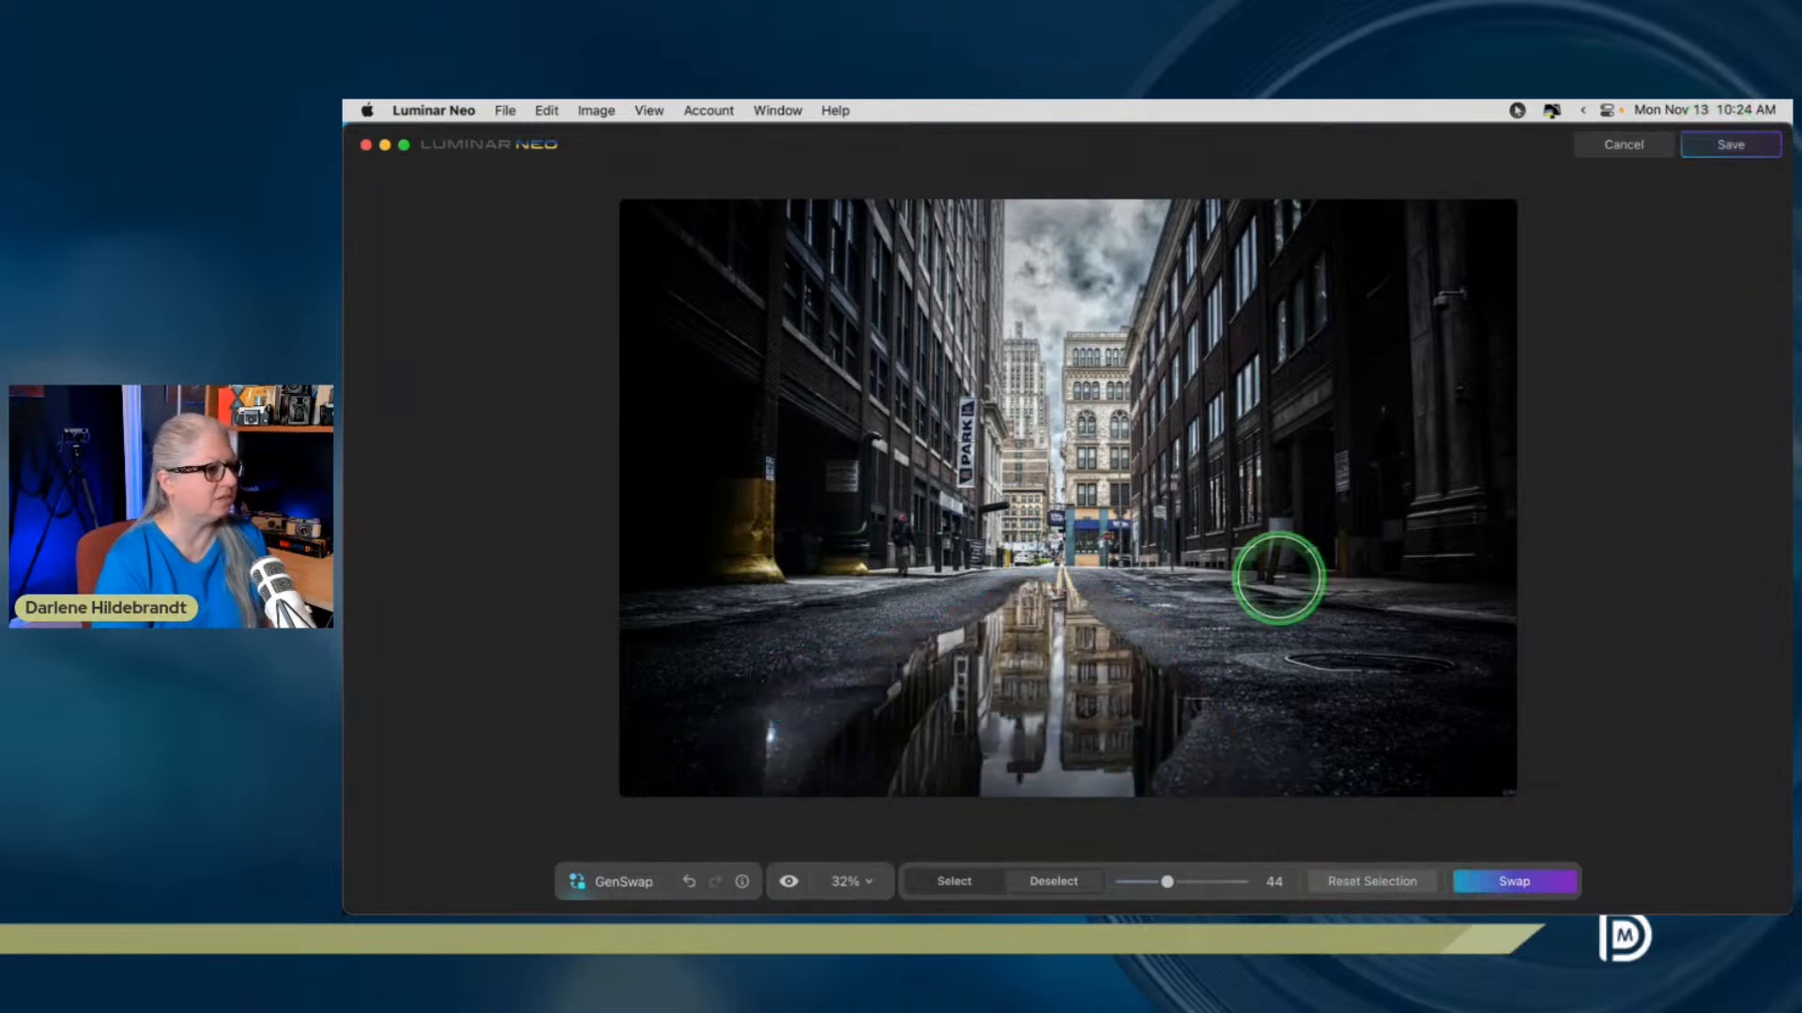
click(955, 880)
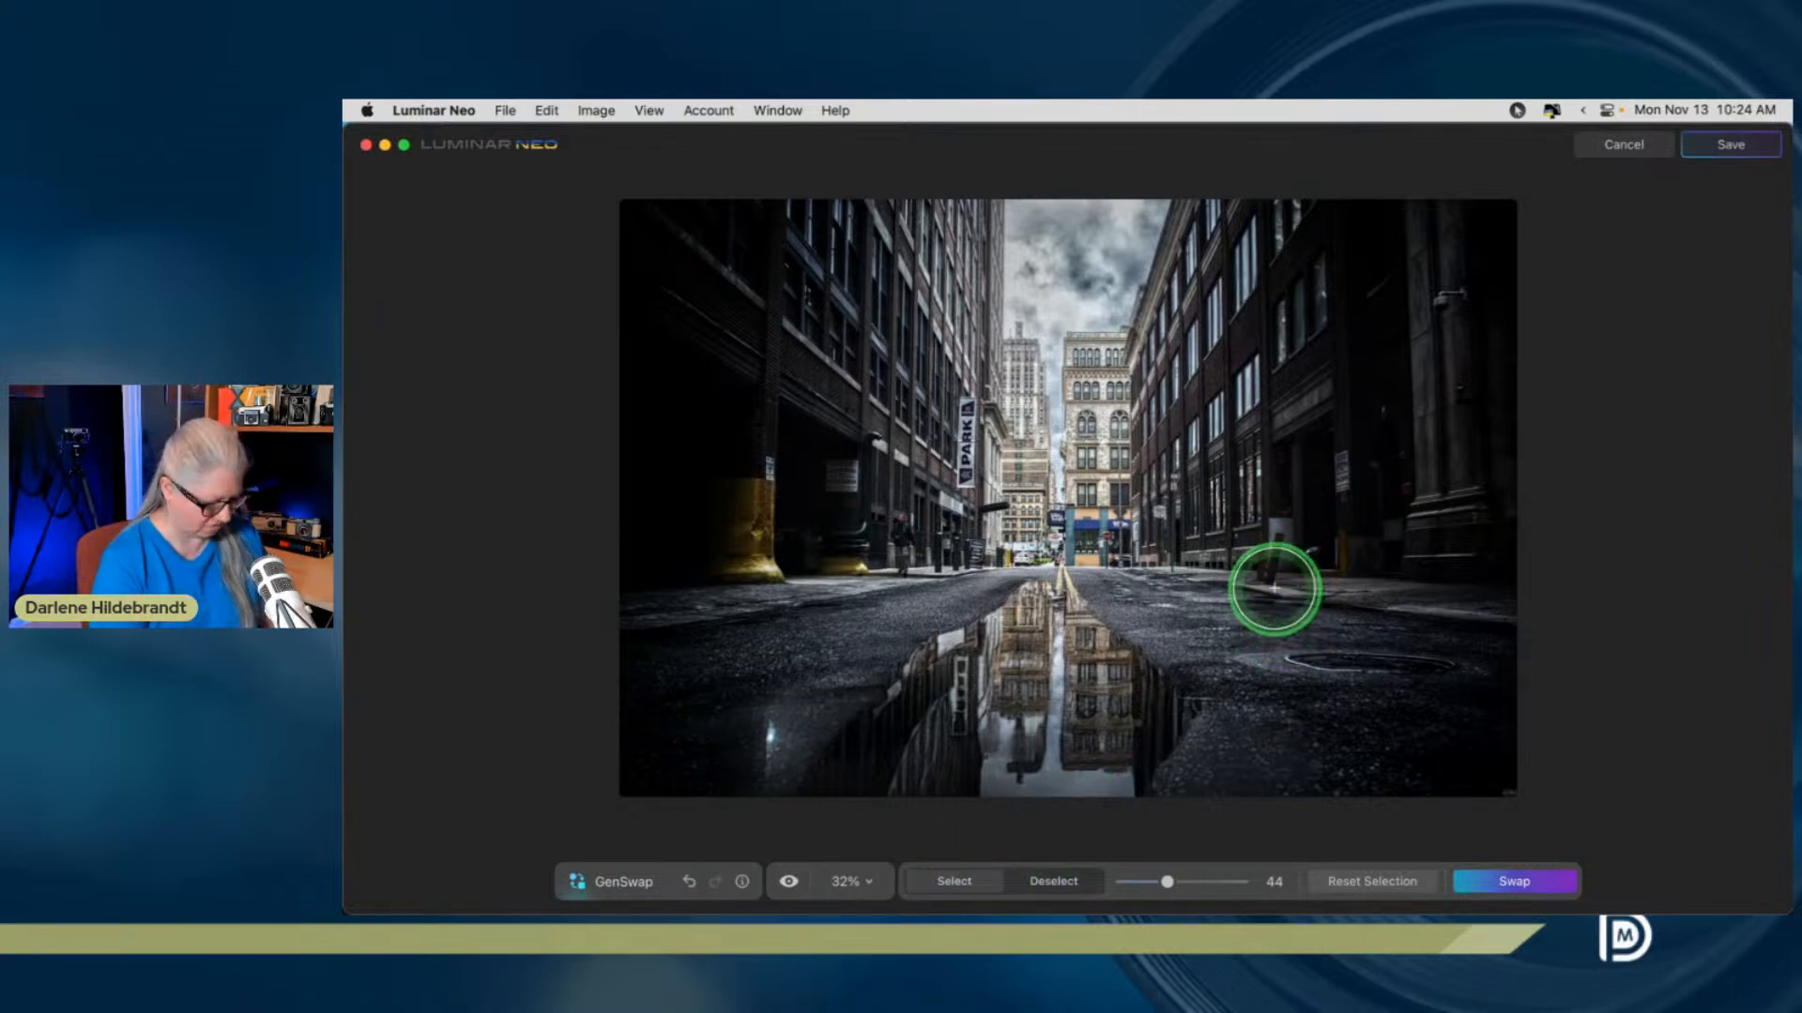
key(bracketleft)
key(bracketleft)
key(bracketleft)
key(bracketleft)
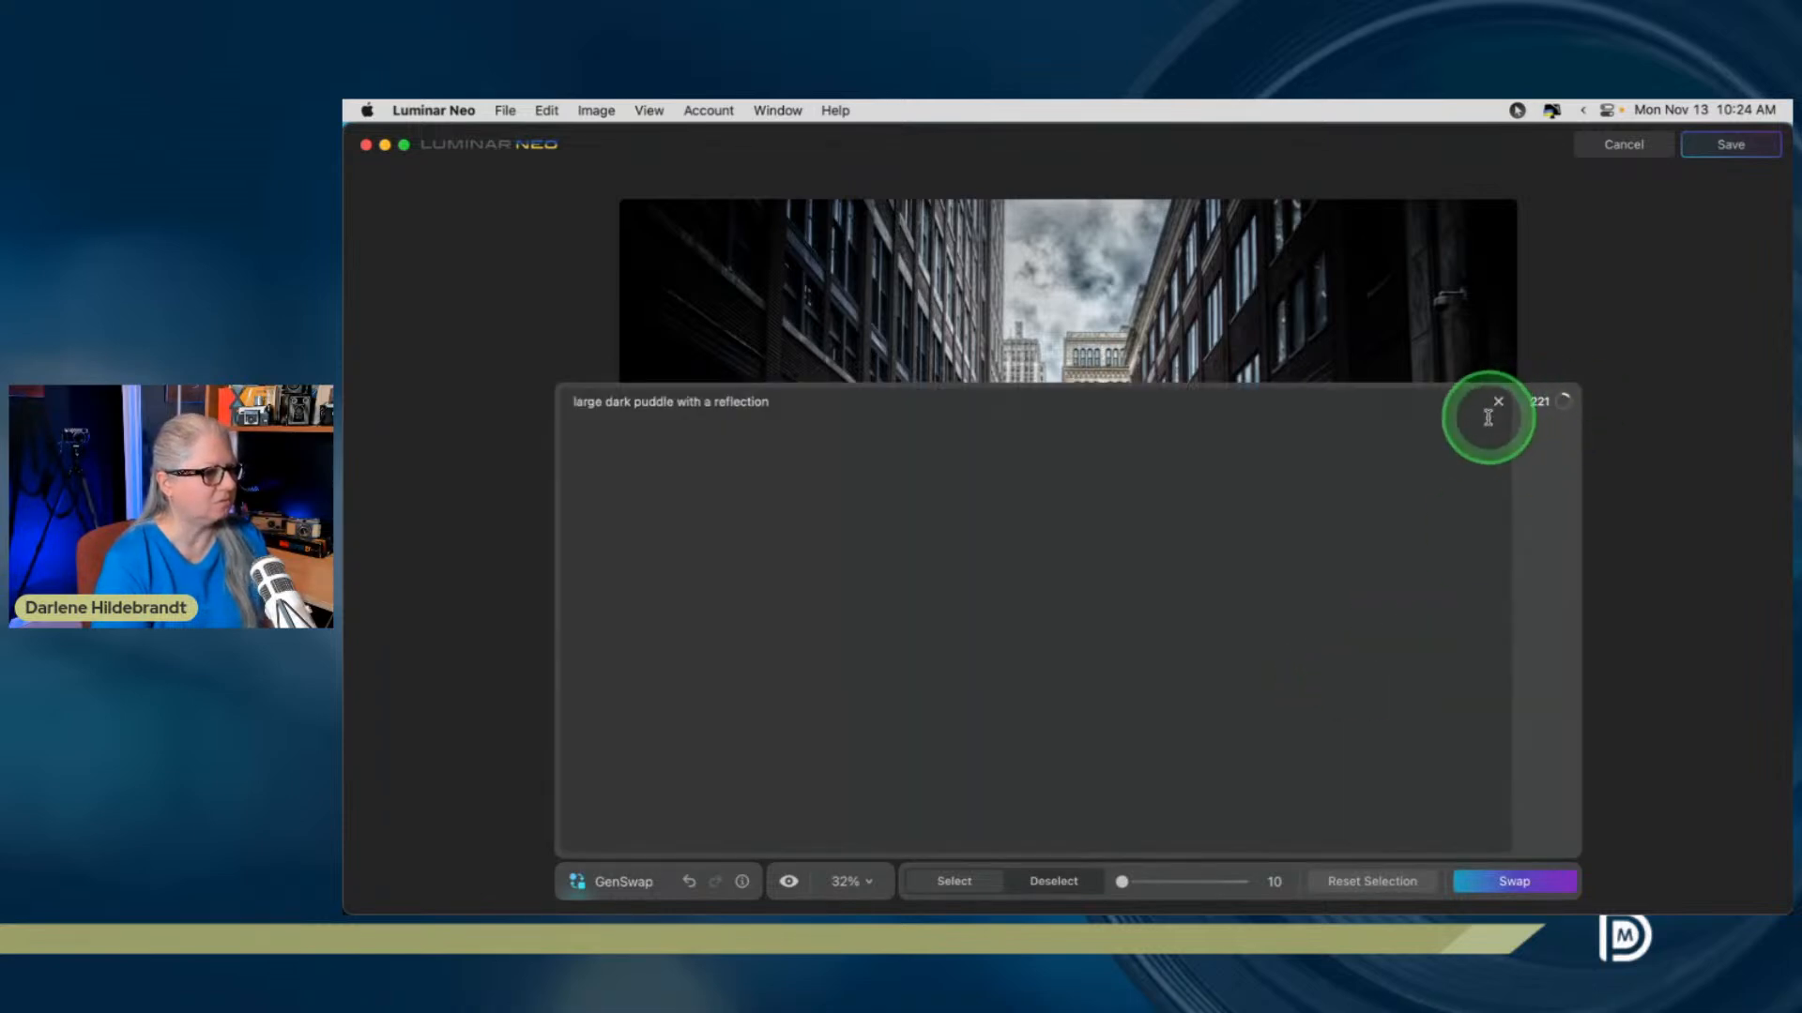
click(1498, 402)
Mask the road around the manhole cover, enlarging the brush to 34, and swap it using the prompt "alley cat new york city"
mouse_move(1258, 643)
mouse_down()
mouse_move(1372, 669)
mouse_move(1312, 663)
mouse_move(1444, 668)
mouse_move(1235, 636)
mouse_move(1434, 655)
mouse_move(1399, 657)
mouse_move(1374, 602)
mouse_move(1304, 638)
mouse_move(1411, 656)
mouse_up()
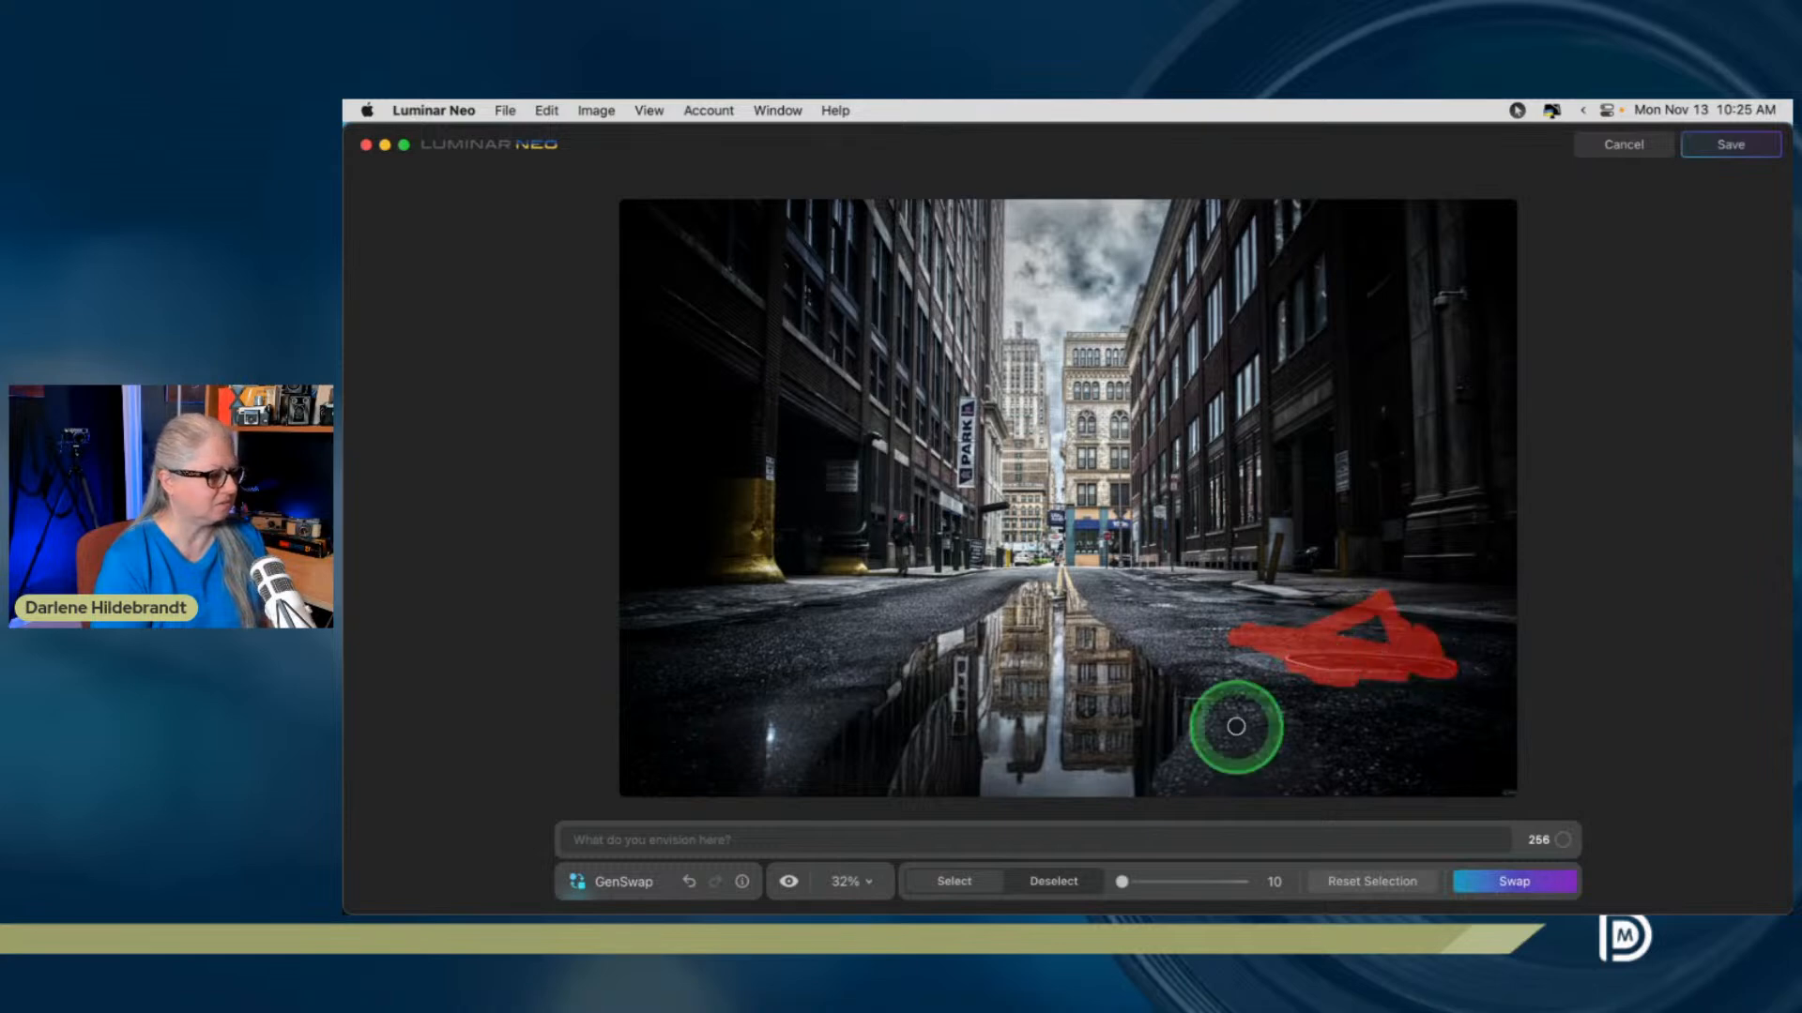
key(super+z)
key(super+shift+z)
mouse_move(1279, 656)
mouse_down()
mouse_move(1426, 642)
mouse_move(1363, 616)
mouse_move(1256, 619)
mouse_move(1265, 661)
mouse_move(1252, 652)
mouse_move(1452, 644)
mouse_up()
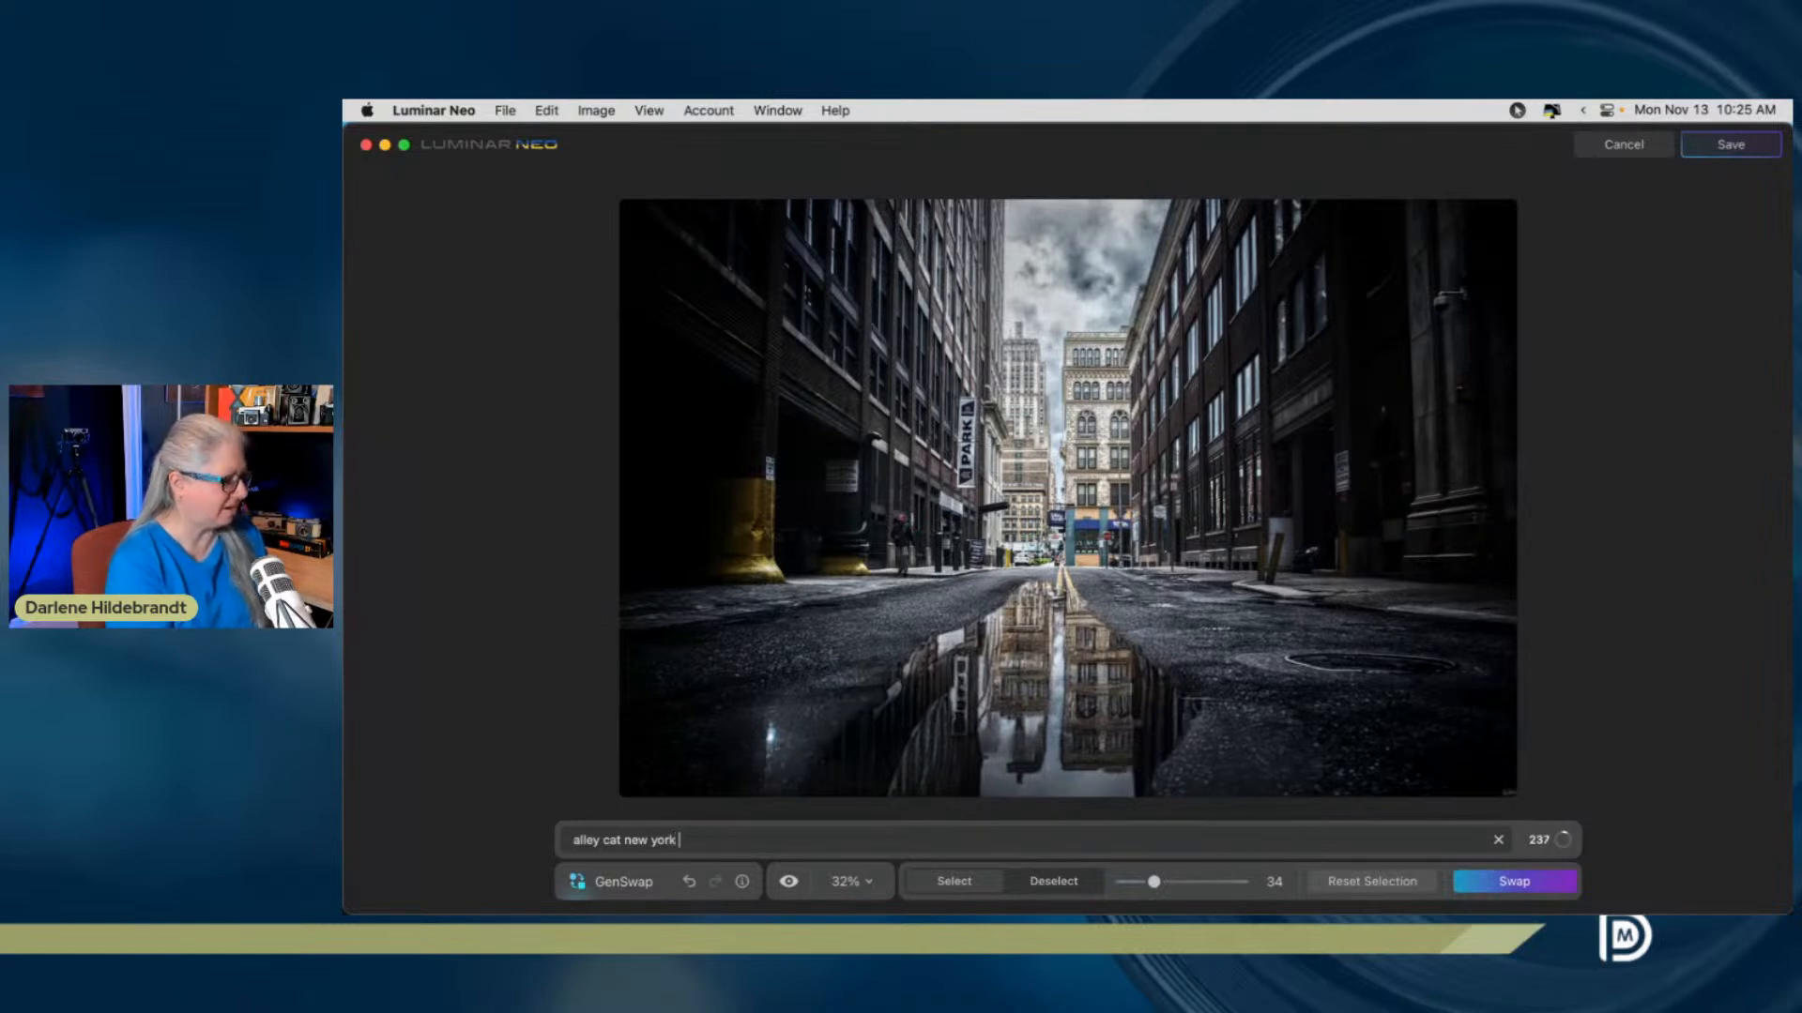
click(1513, 882)
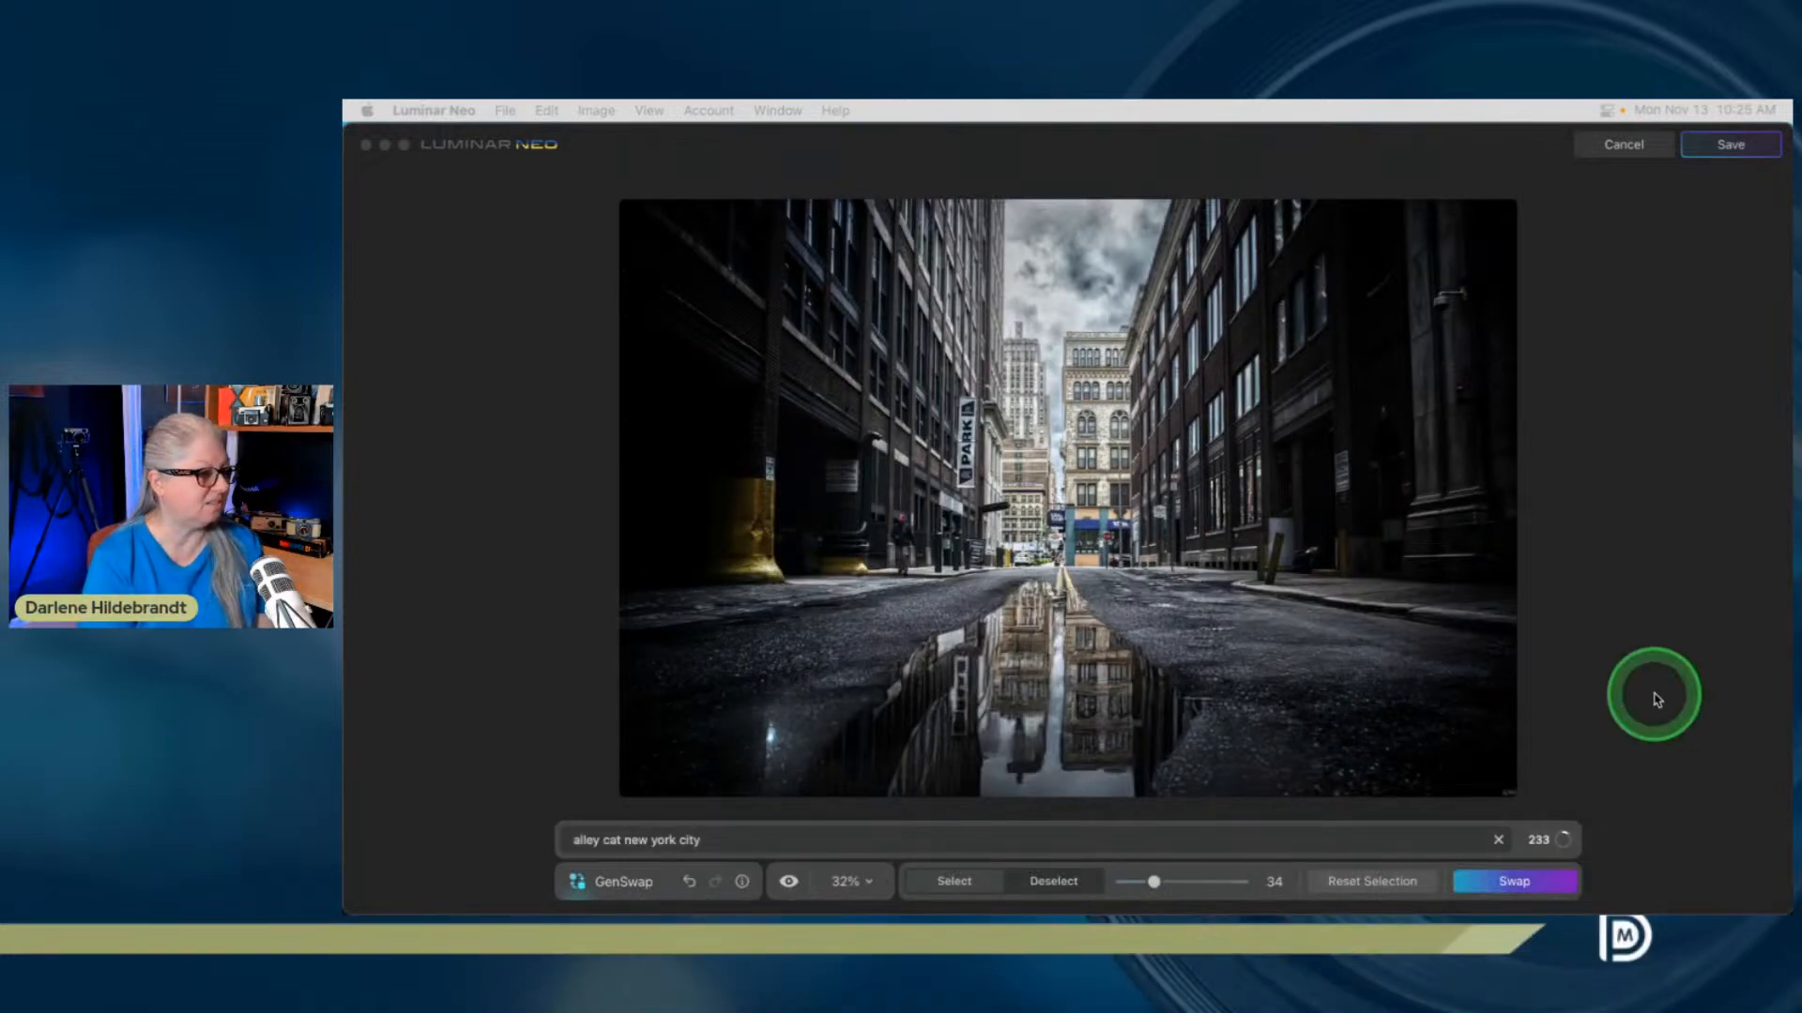
Undo the alley cat swap and the mask painted for it
click(1605, 695)
drag(1202, 636, 1295, 632)
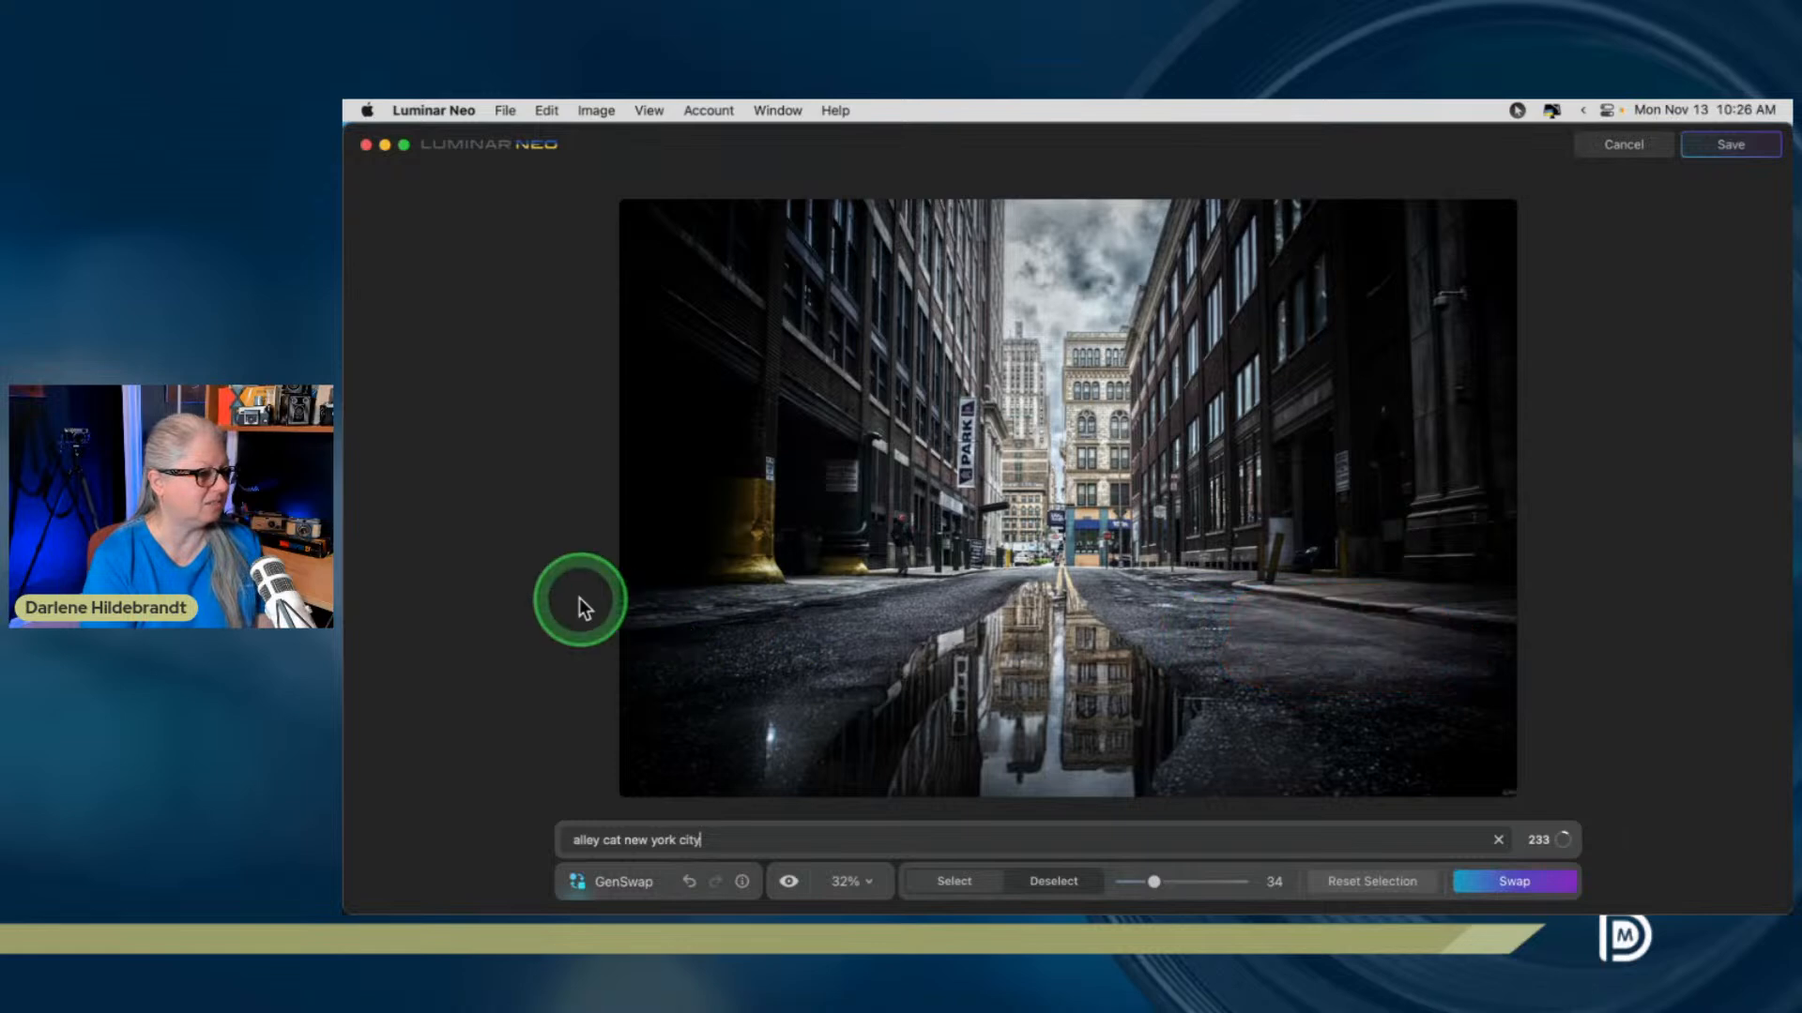
click(690, 882)
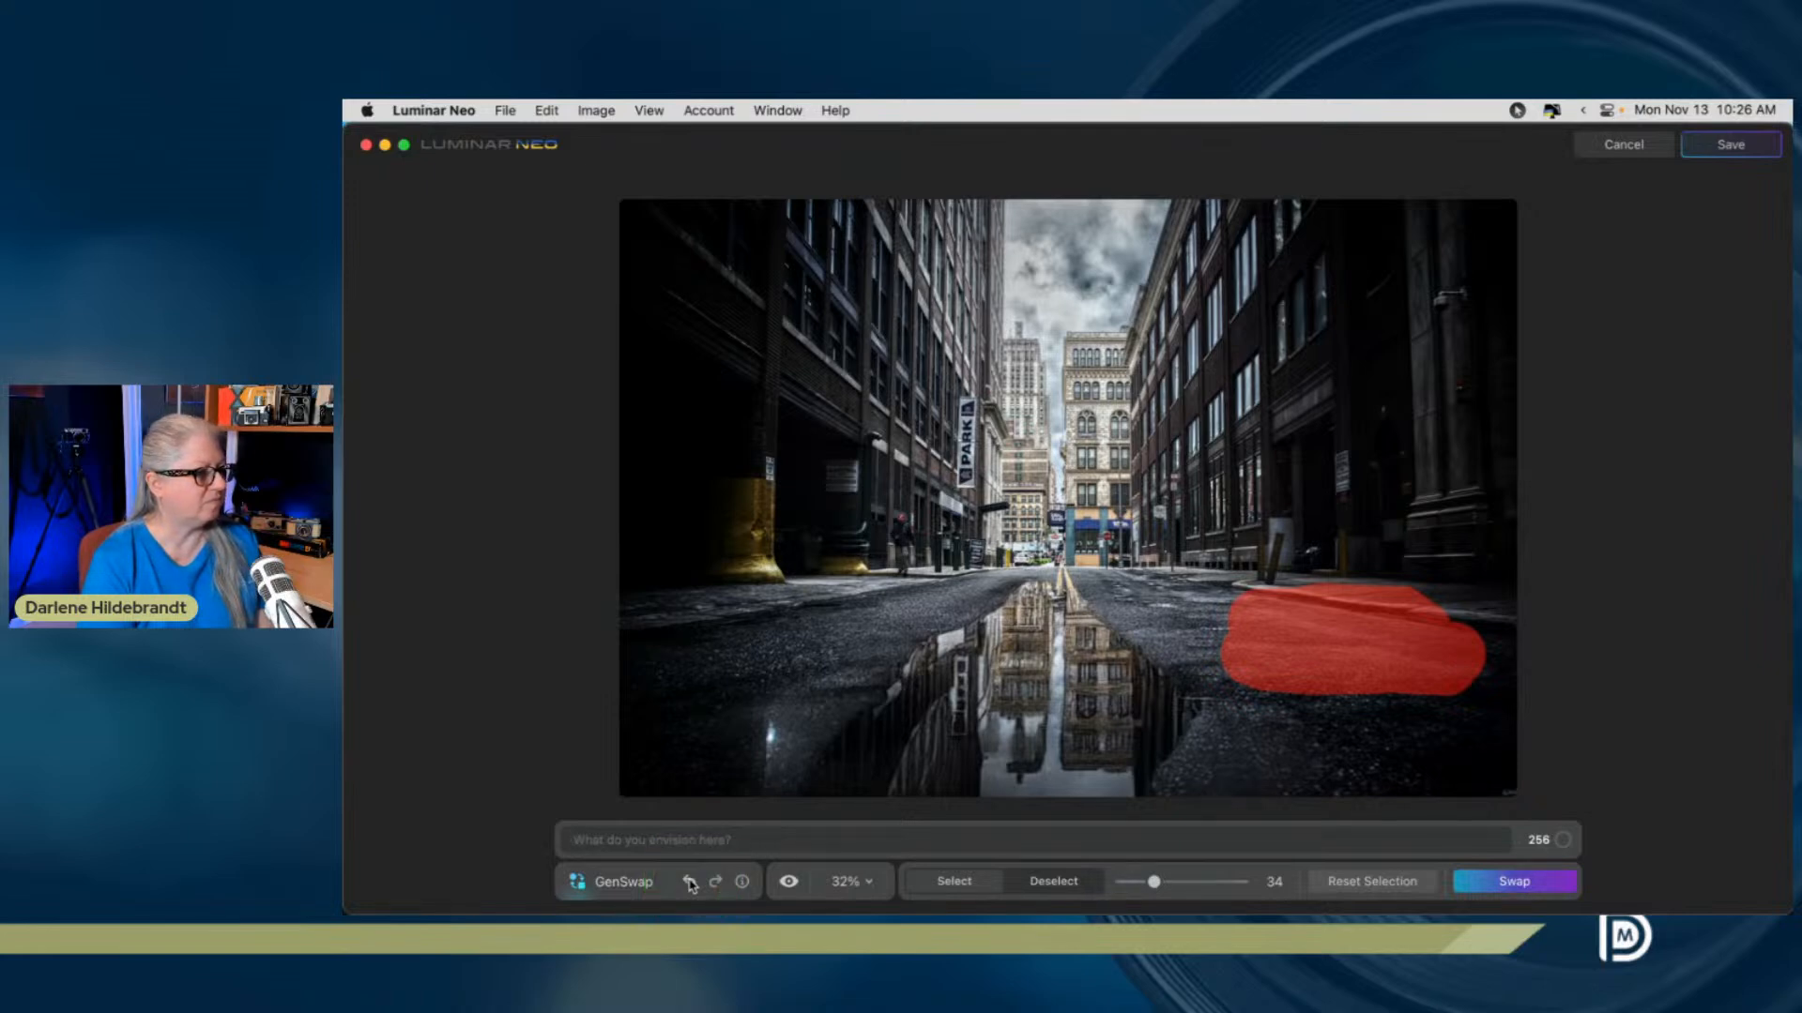
click(690, 882)
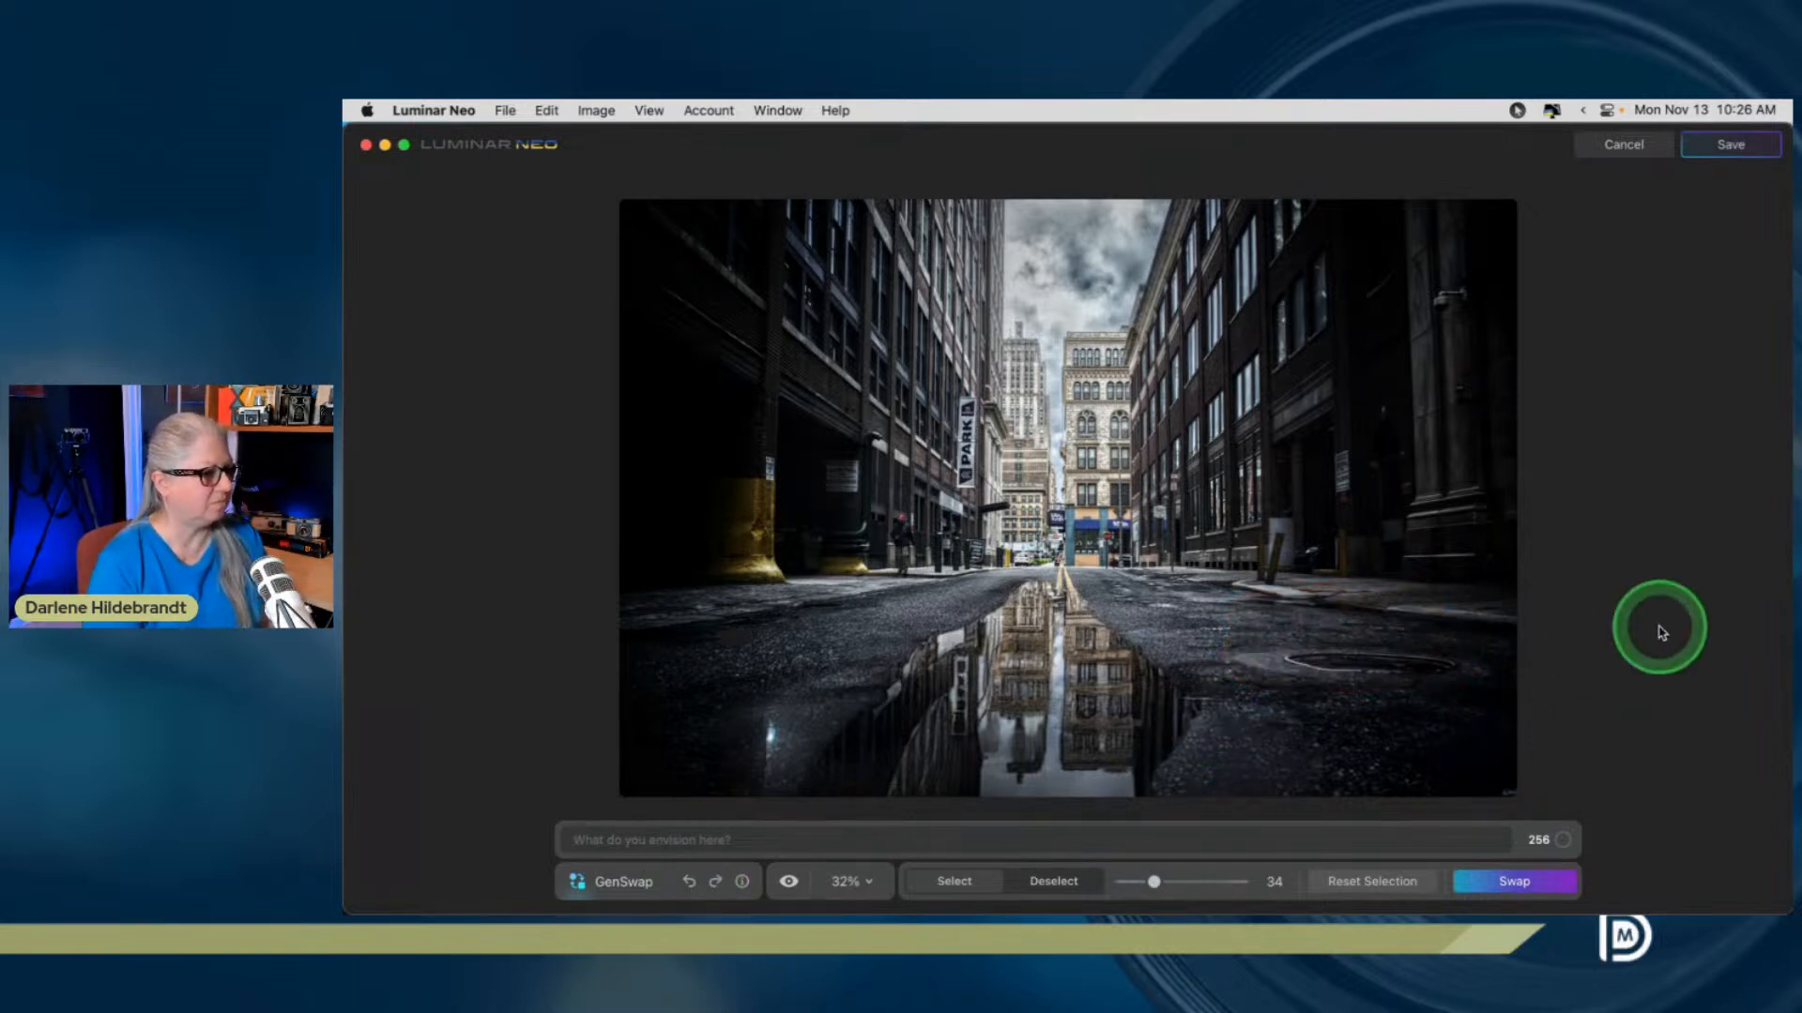
Save the puddle image, and open the brown sofa photo from the GenSwap testing album in GenSwap
click(1727, 145)
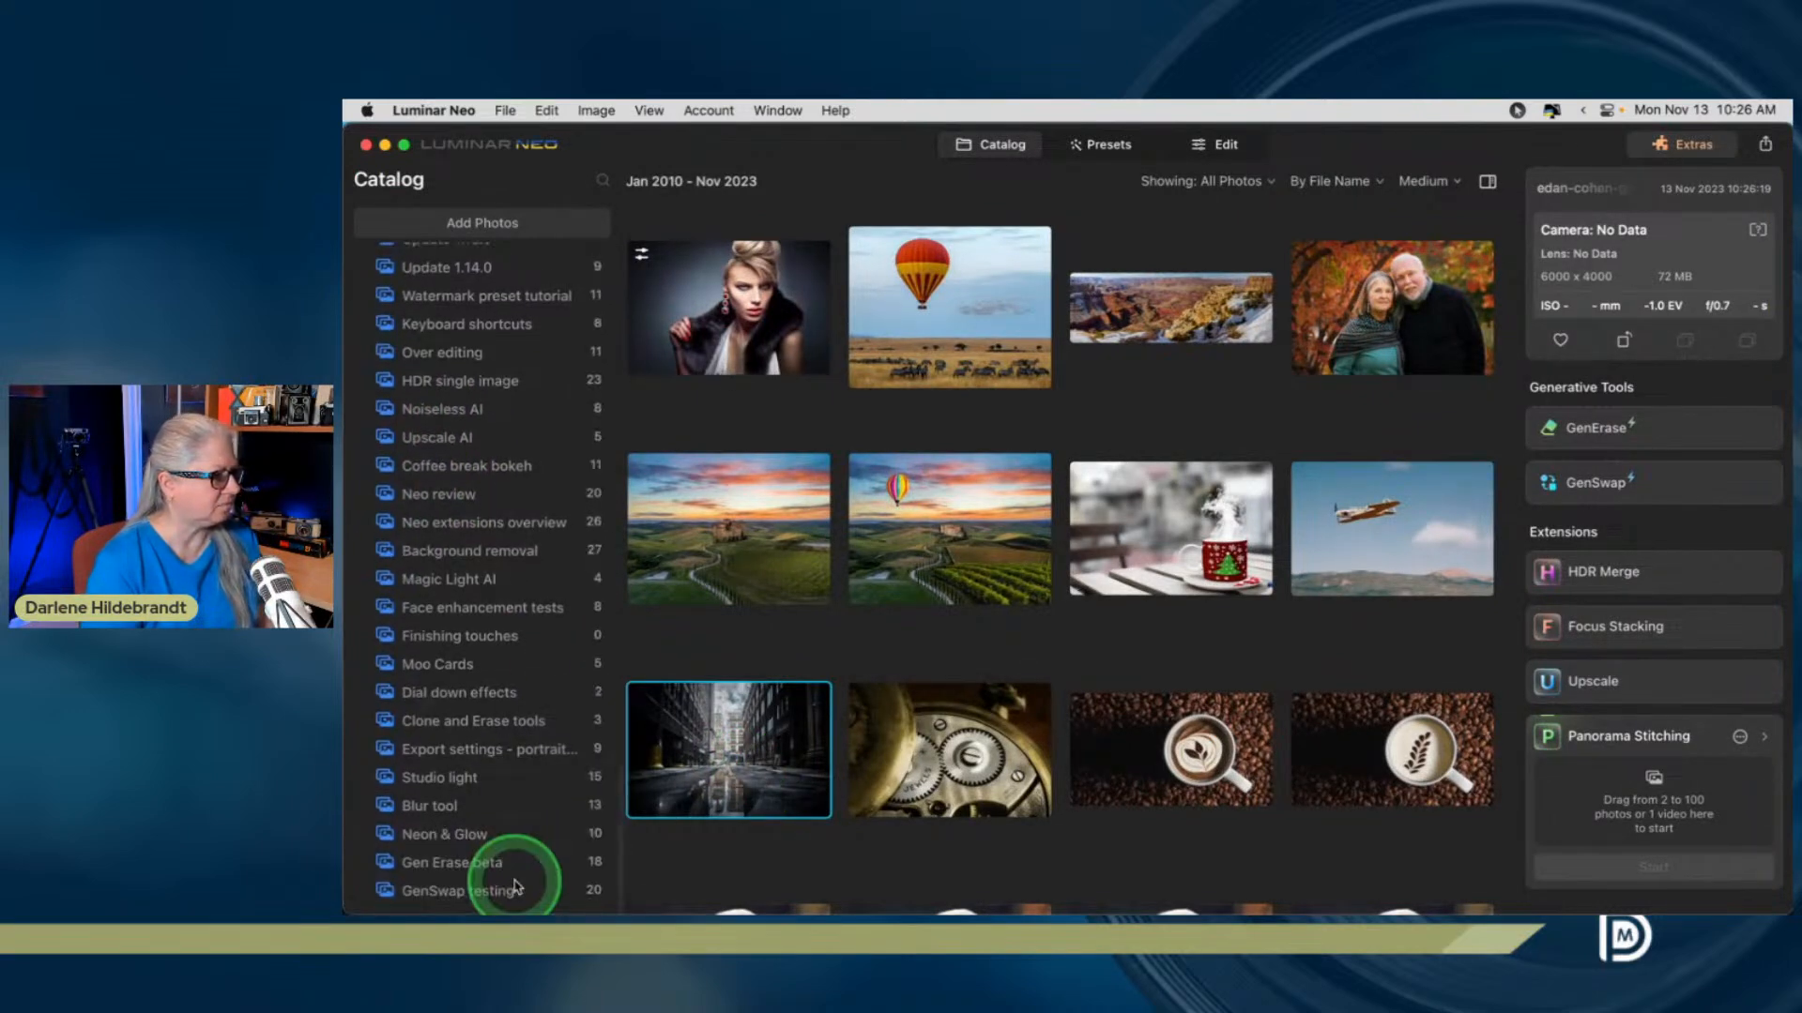
scroll(816, 644, down, 4)
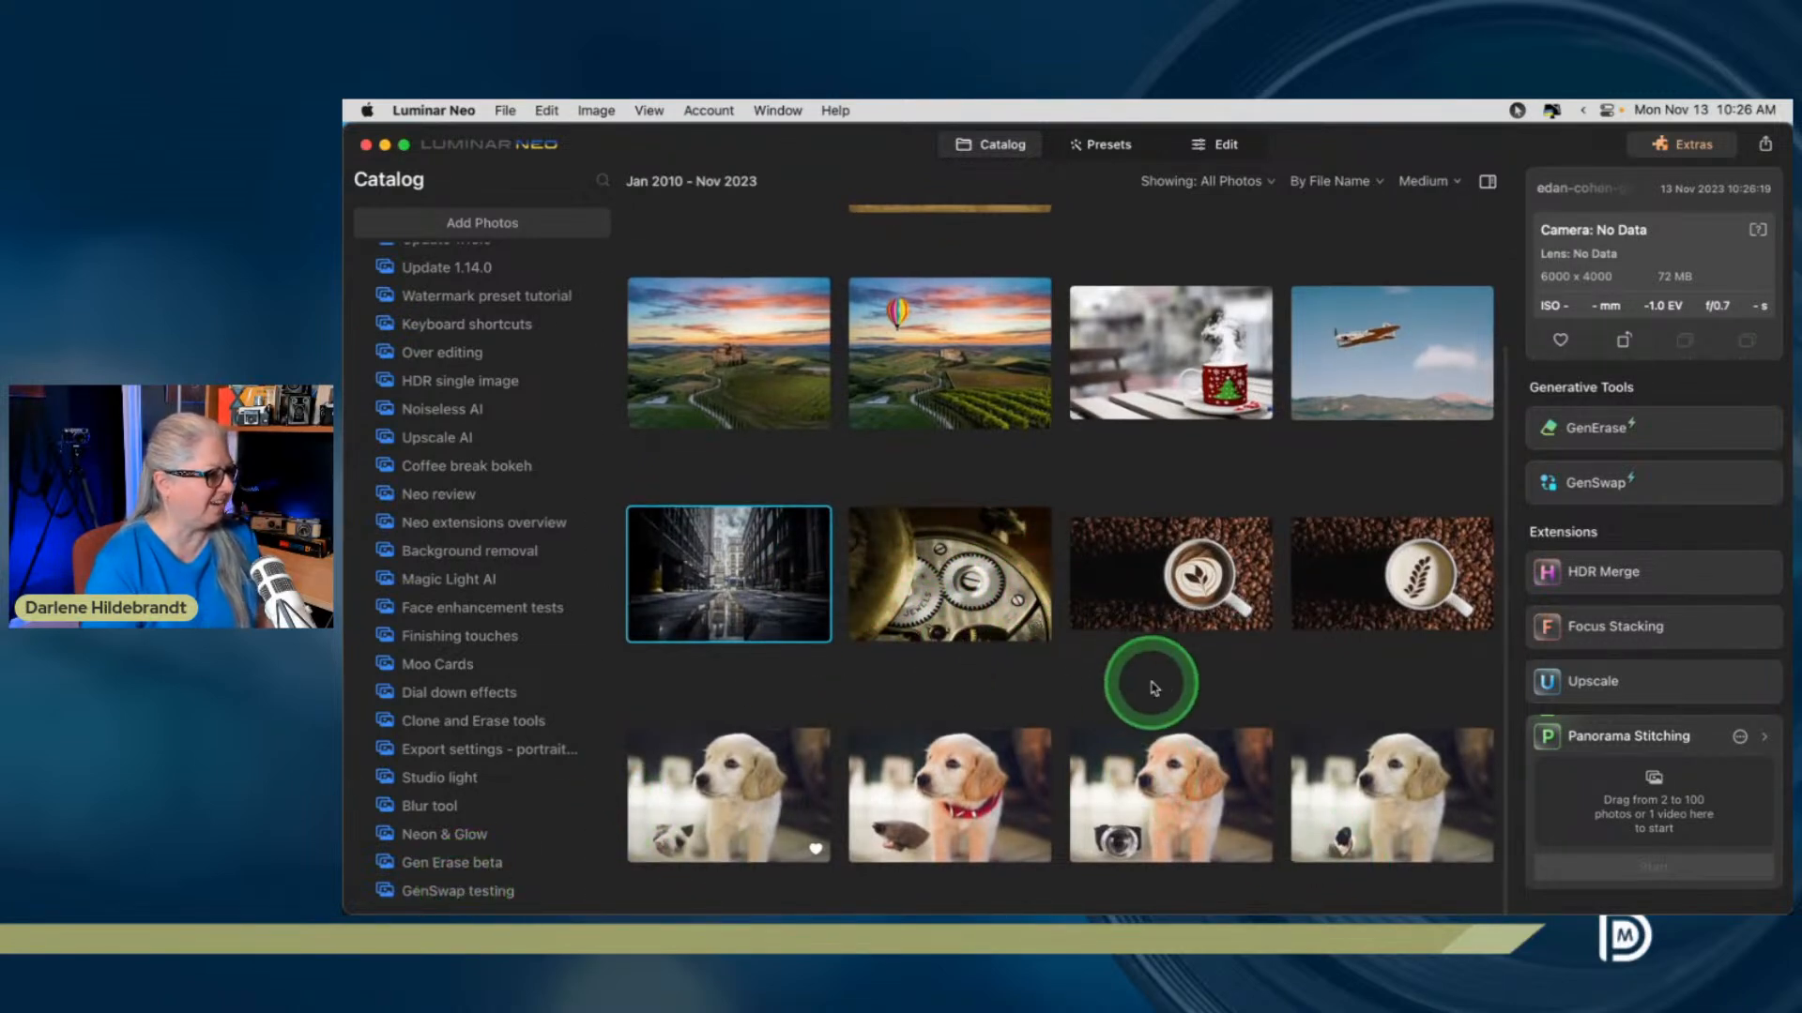
scroll(1156, 661, up, 3)
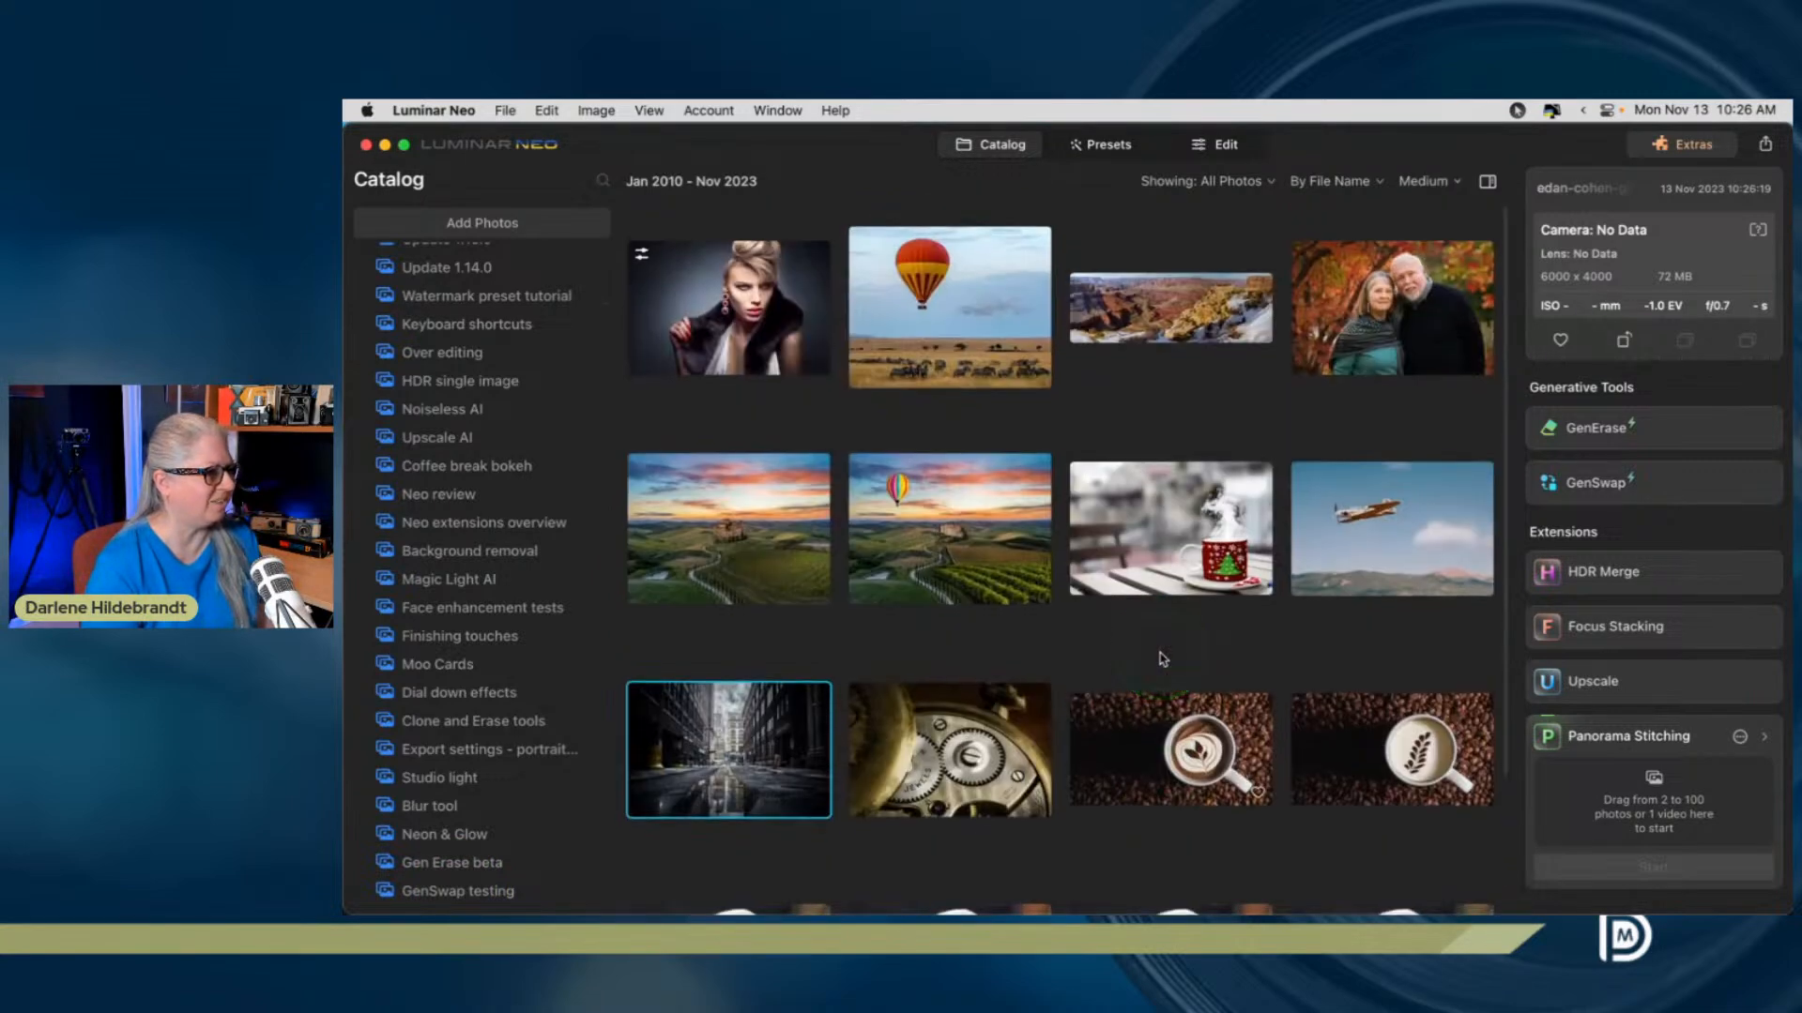
click(462, 892)
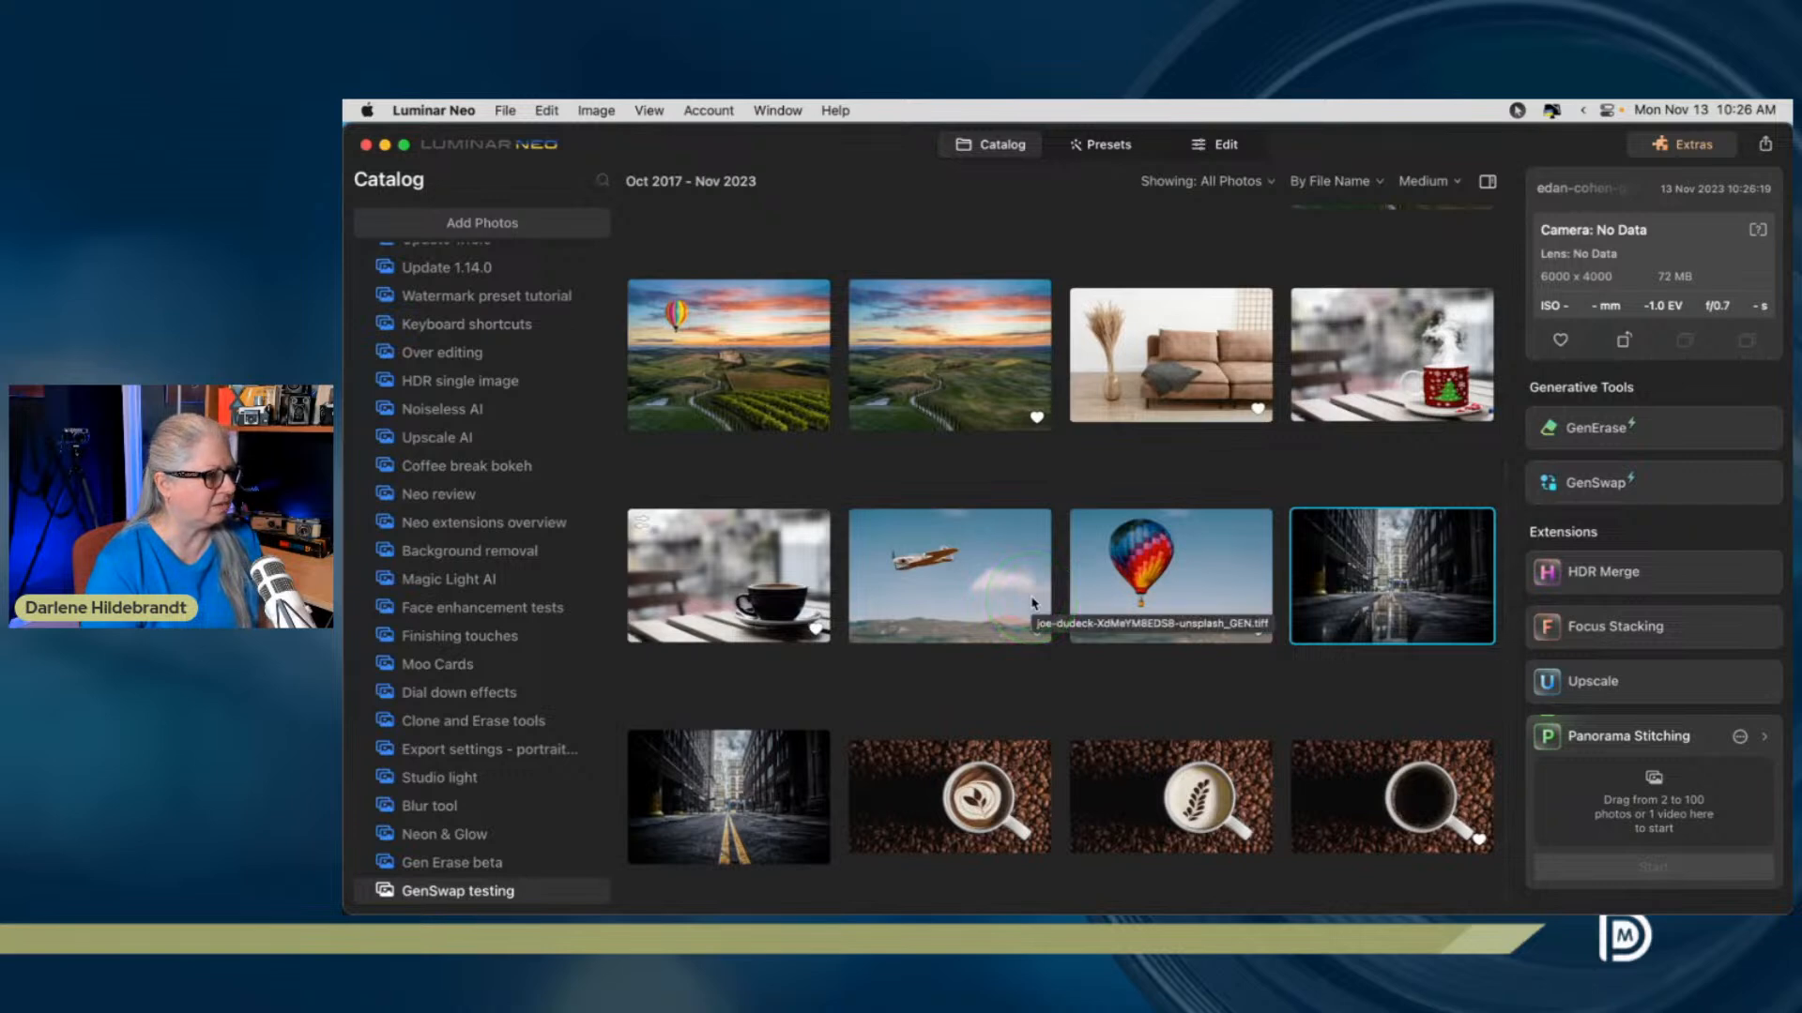
scroll(1032, 601, up, 2)
click(1257, 441)
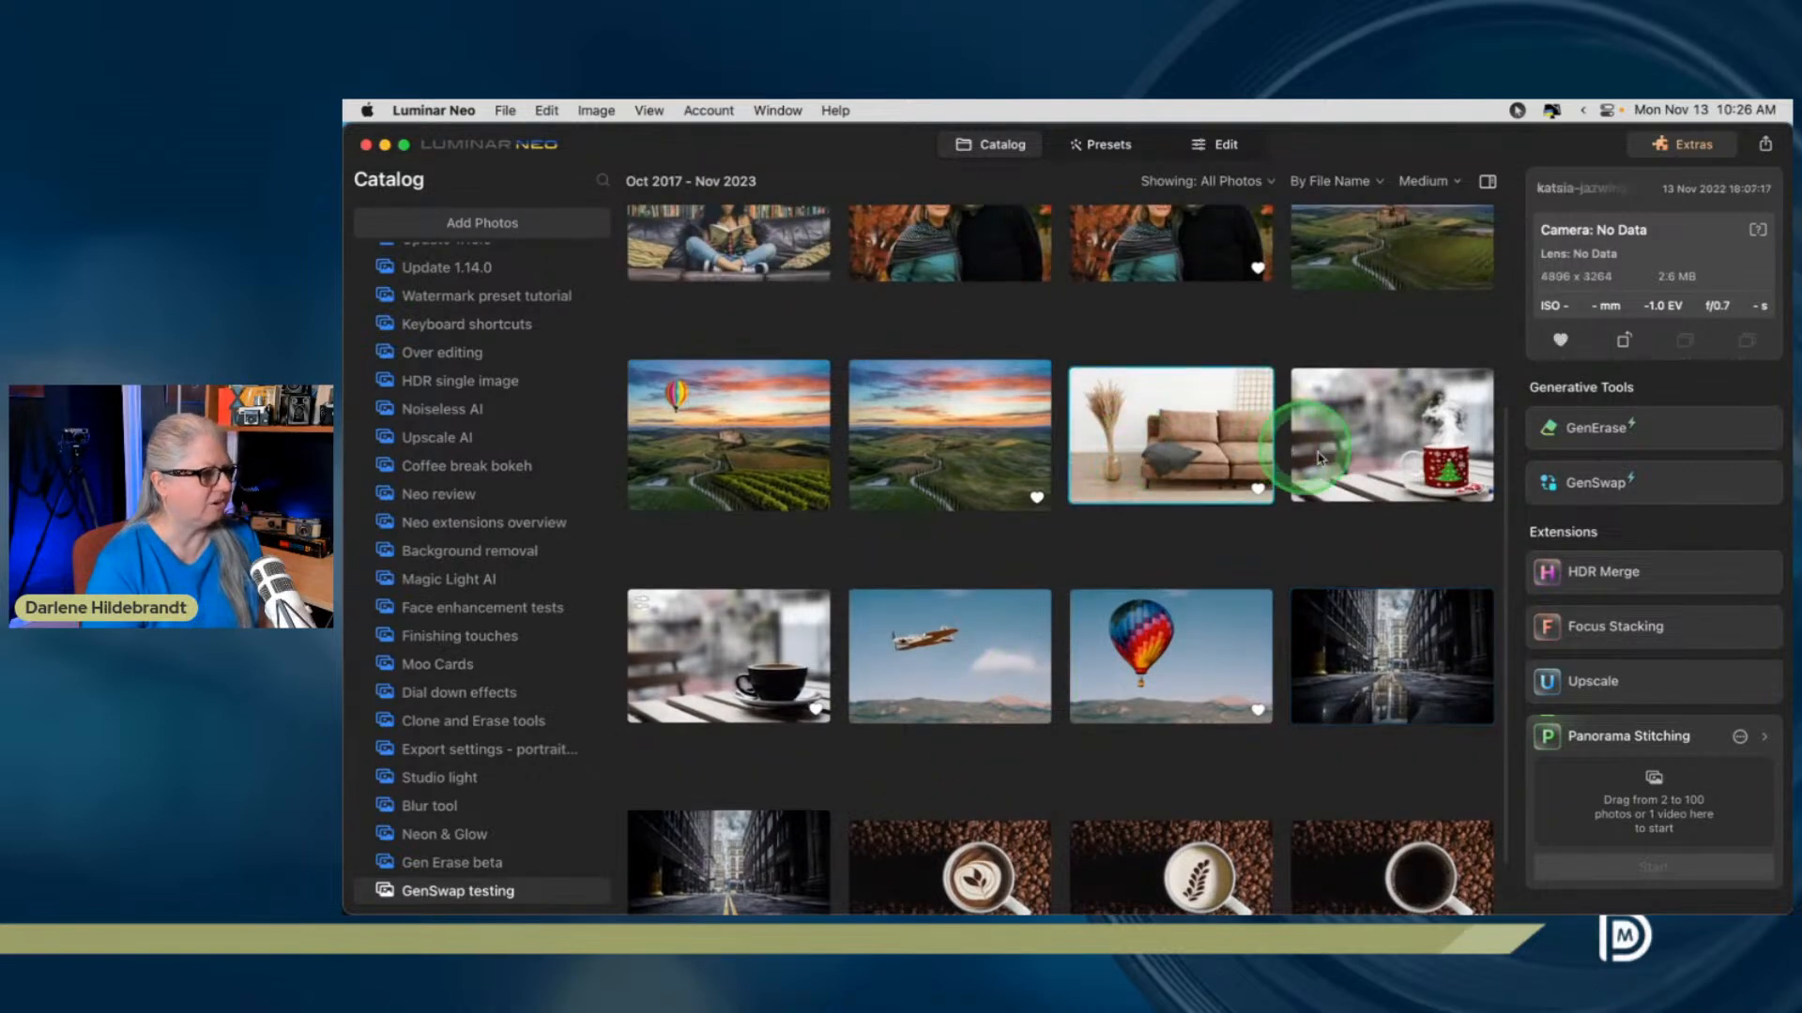
click(1697, 477)
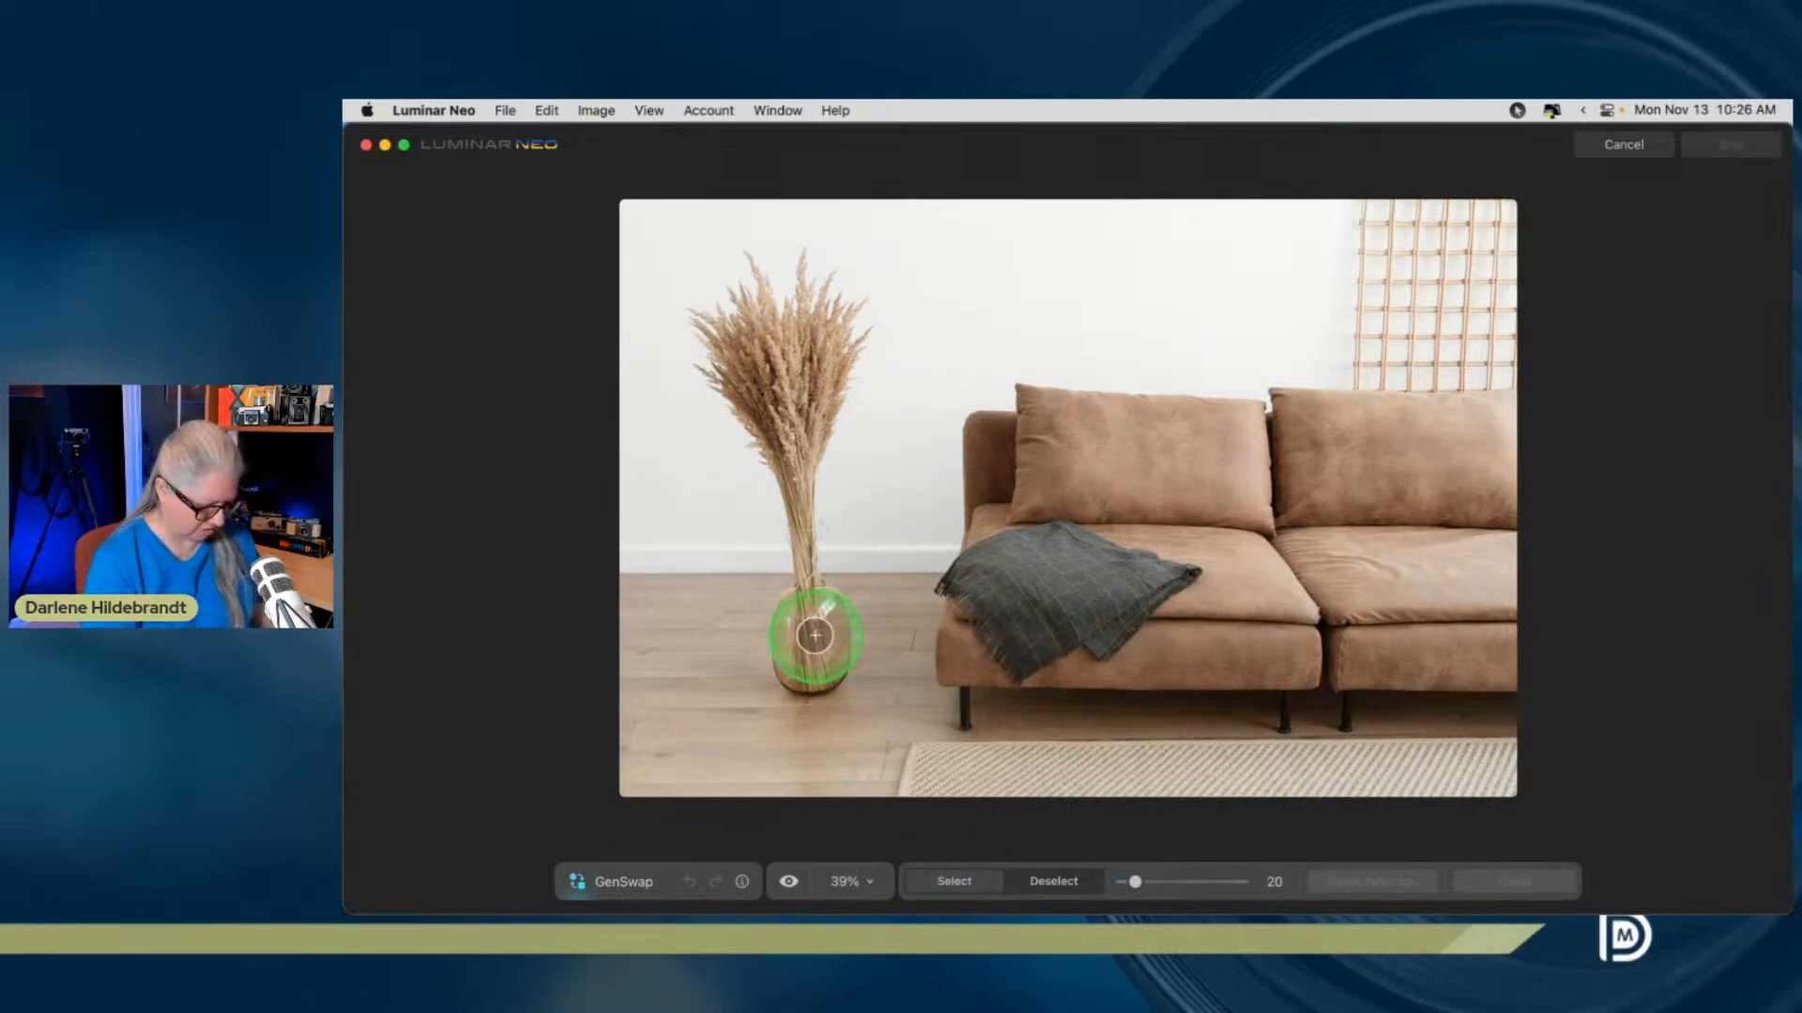
Mask the vase of dried grass with a size 44 brush, and swap it using the prompt "tall house plant in a rustic ceramic pot"
mouse_move(805, 636)
mouse_down()
mouse_move(764, 602)
mouse_move(772, 673)
mouse_move(832, 680)
mouse_move(836, 571)
mouse_move(814, 578)
mouse_move(802, 526)
mouse_up()
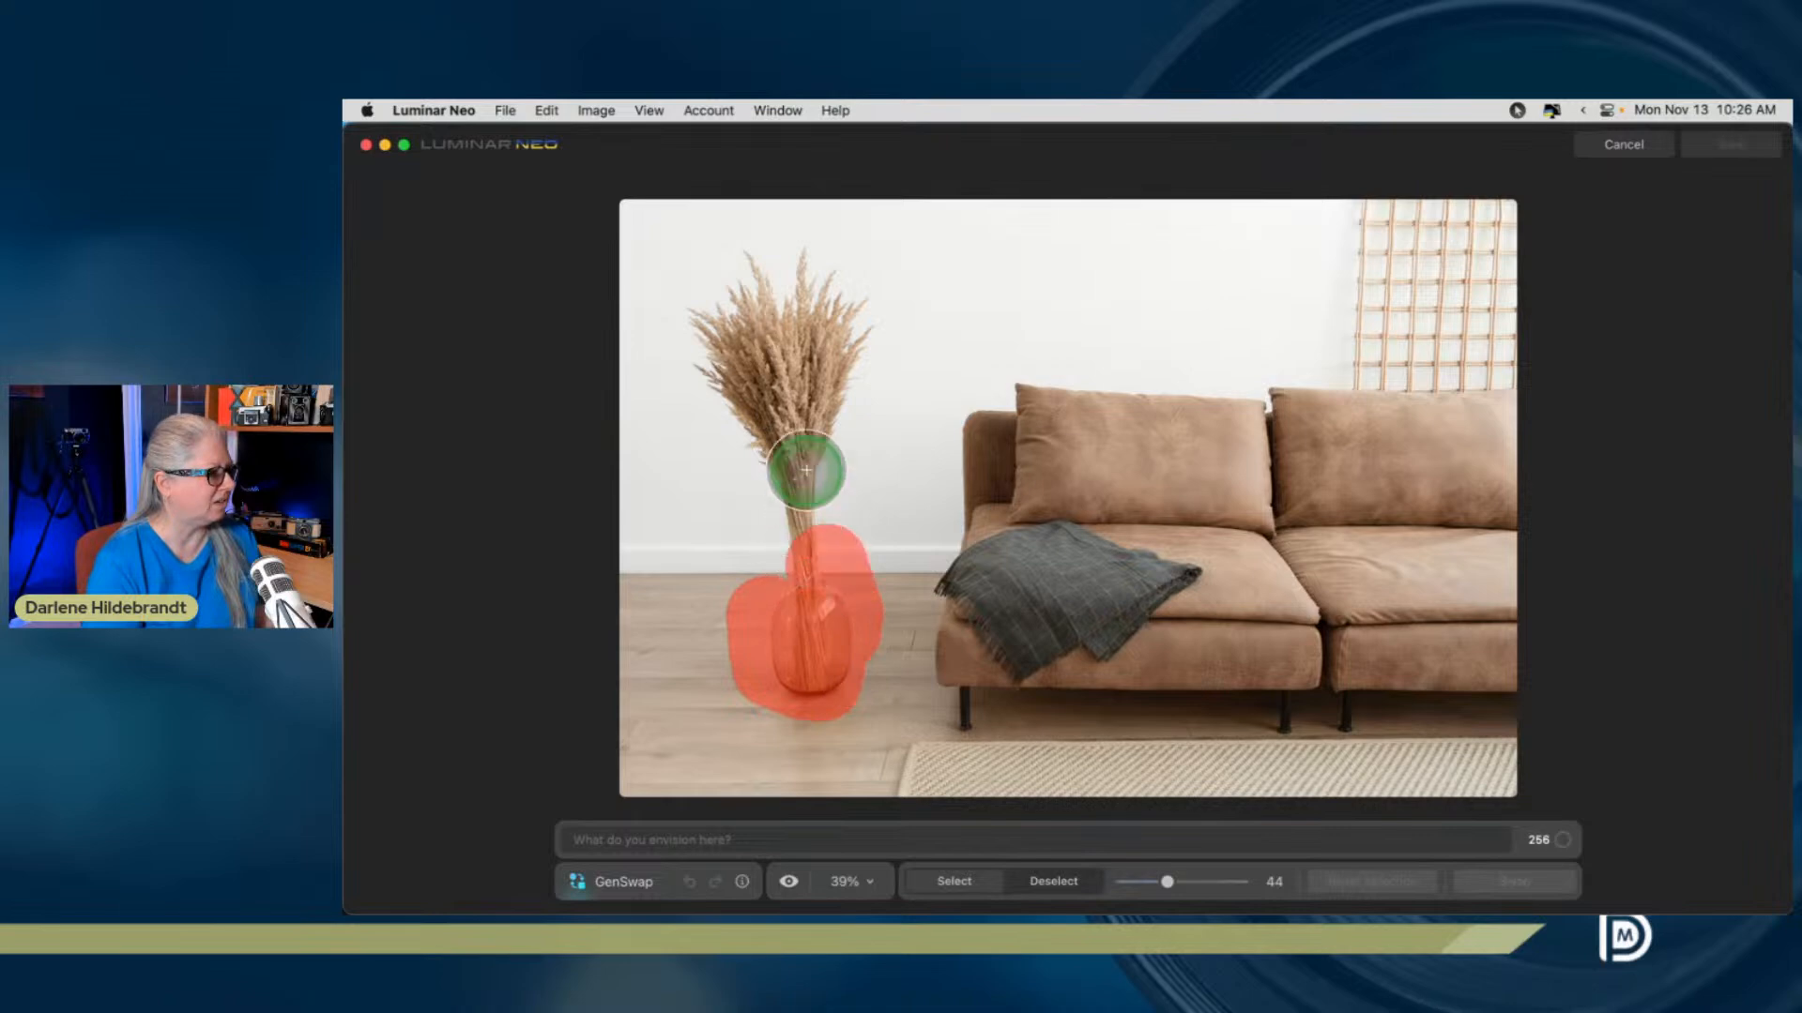
mouse_move(818, 338)
mouse_down()
mouse_move(852, 325)
mouse_move(819, 285)
mouse_move(751, 275)
mouse_move(826, 272)
mouse_move(721, 300)
mouse_move(756, 471)
mouse_move(754, 596)
mouse_move(759, 411)
mouse_move(727, 347)
mouse_move(764, 386)
mouse_move(778, 330)
mouse_move(793, 589)
mouse_move(841, 435)
mouse_move(843, 341)
mouse_move(821, 581)
mouse_up()
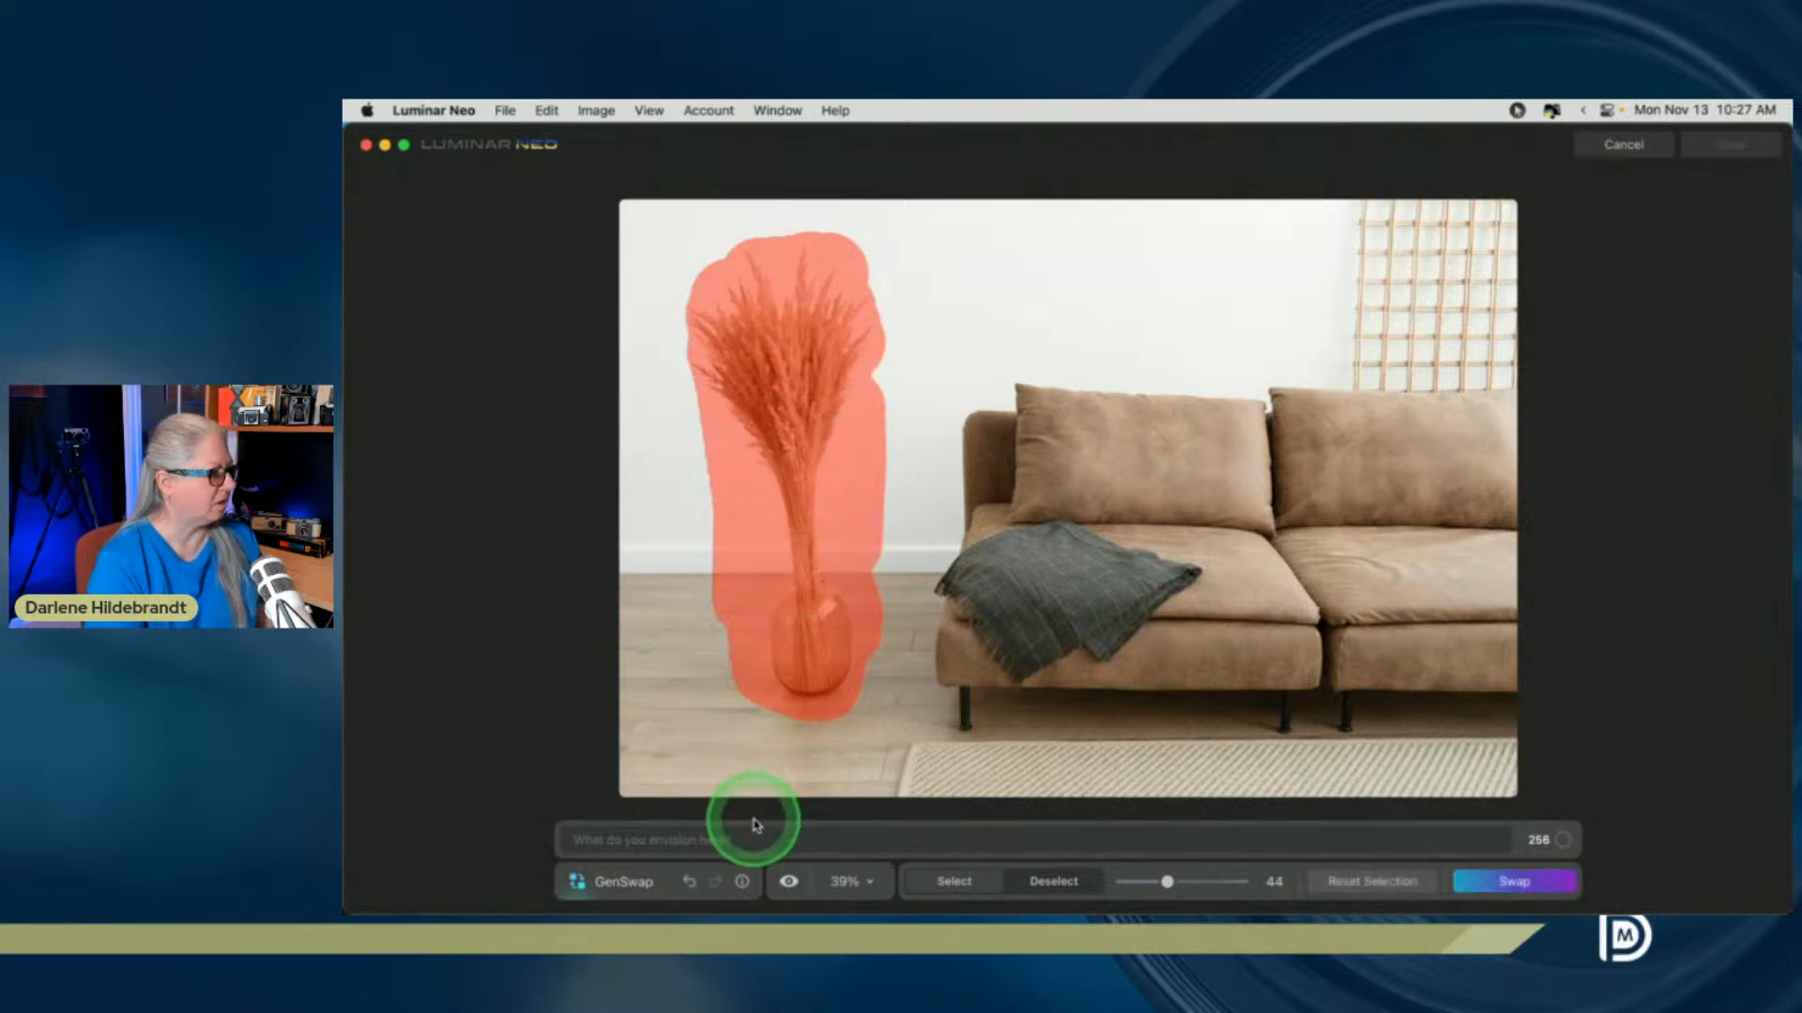
text(tal)
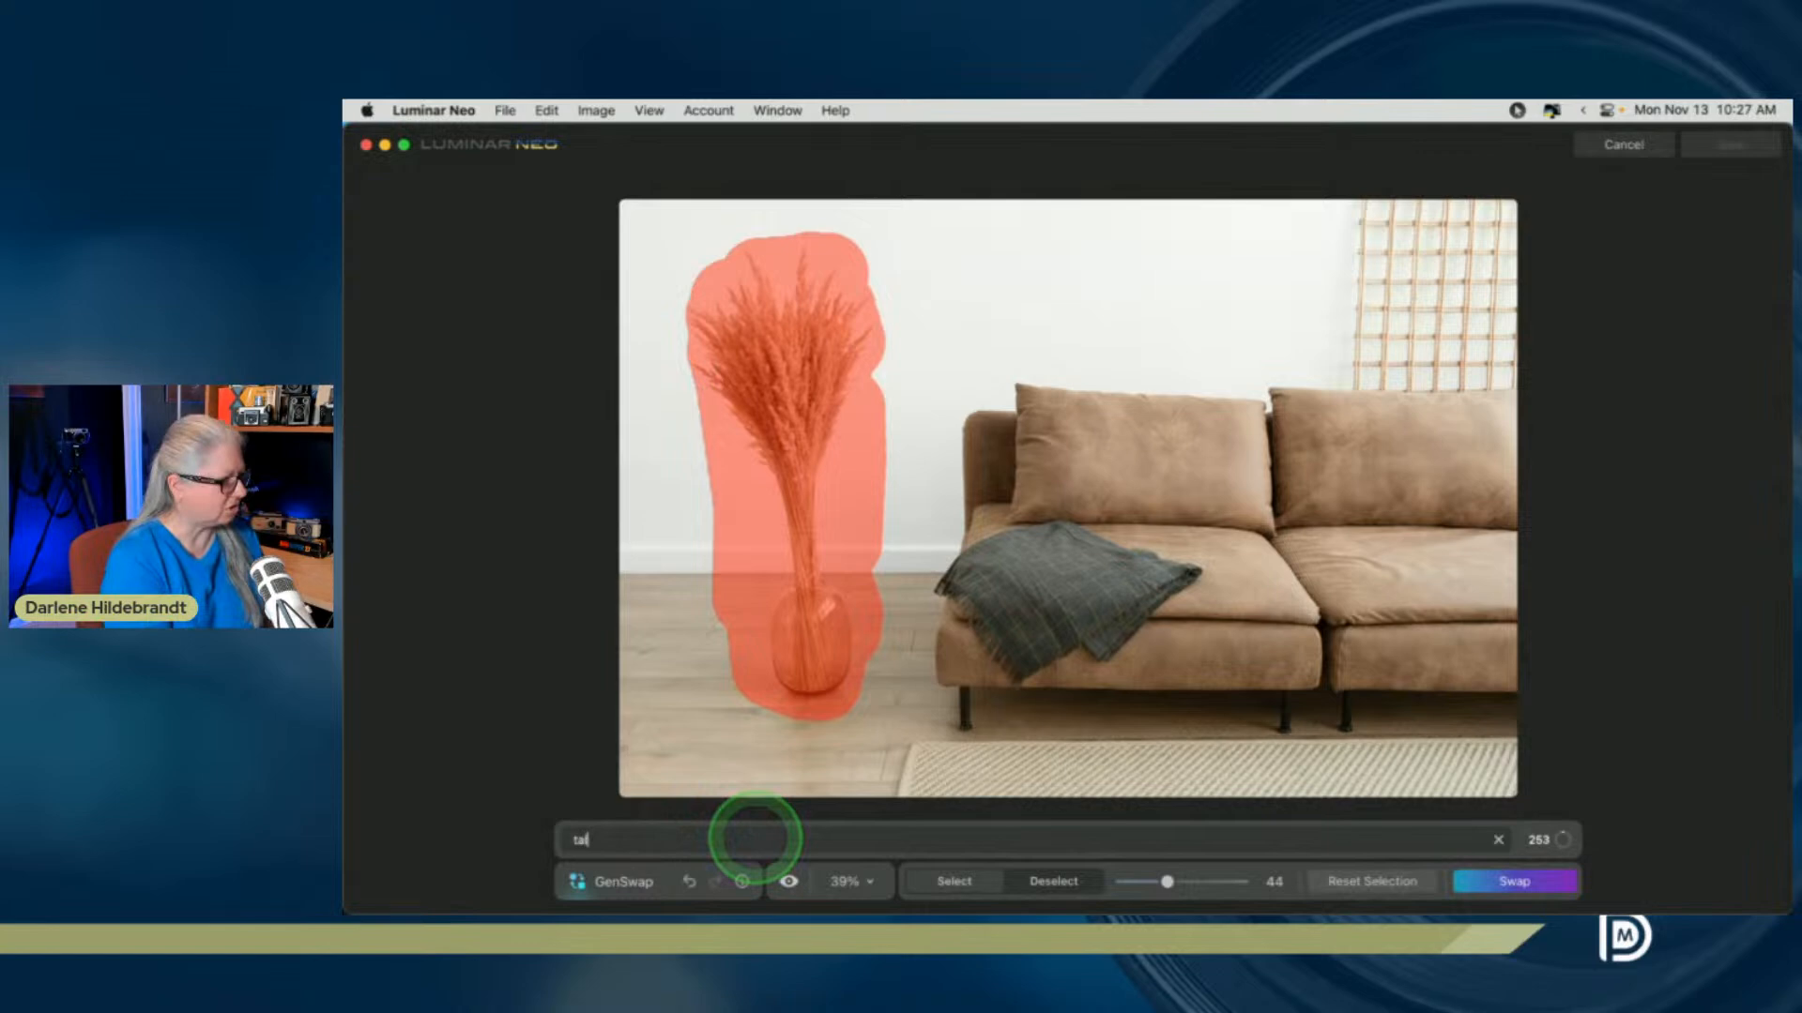
text(l)
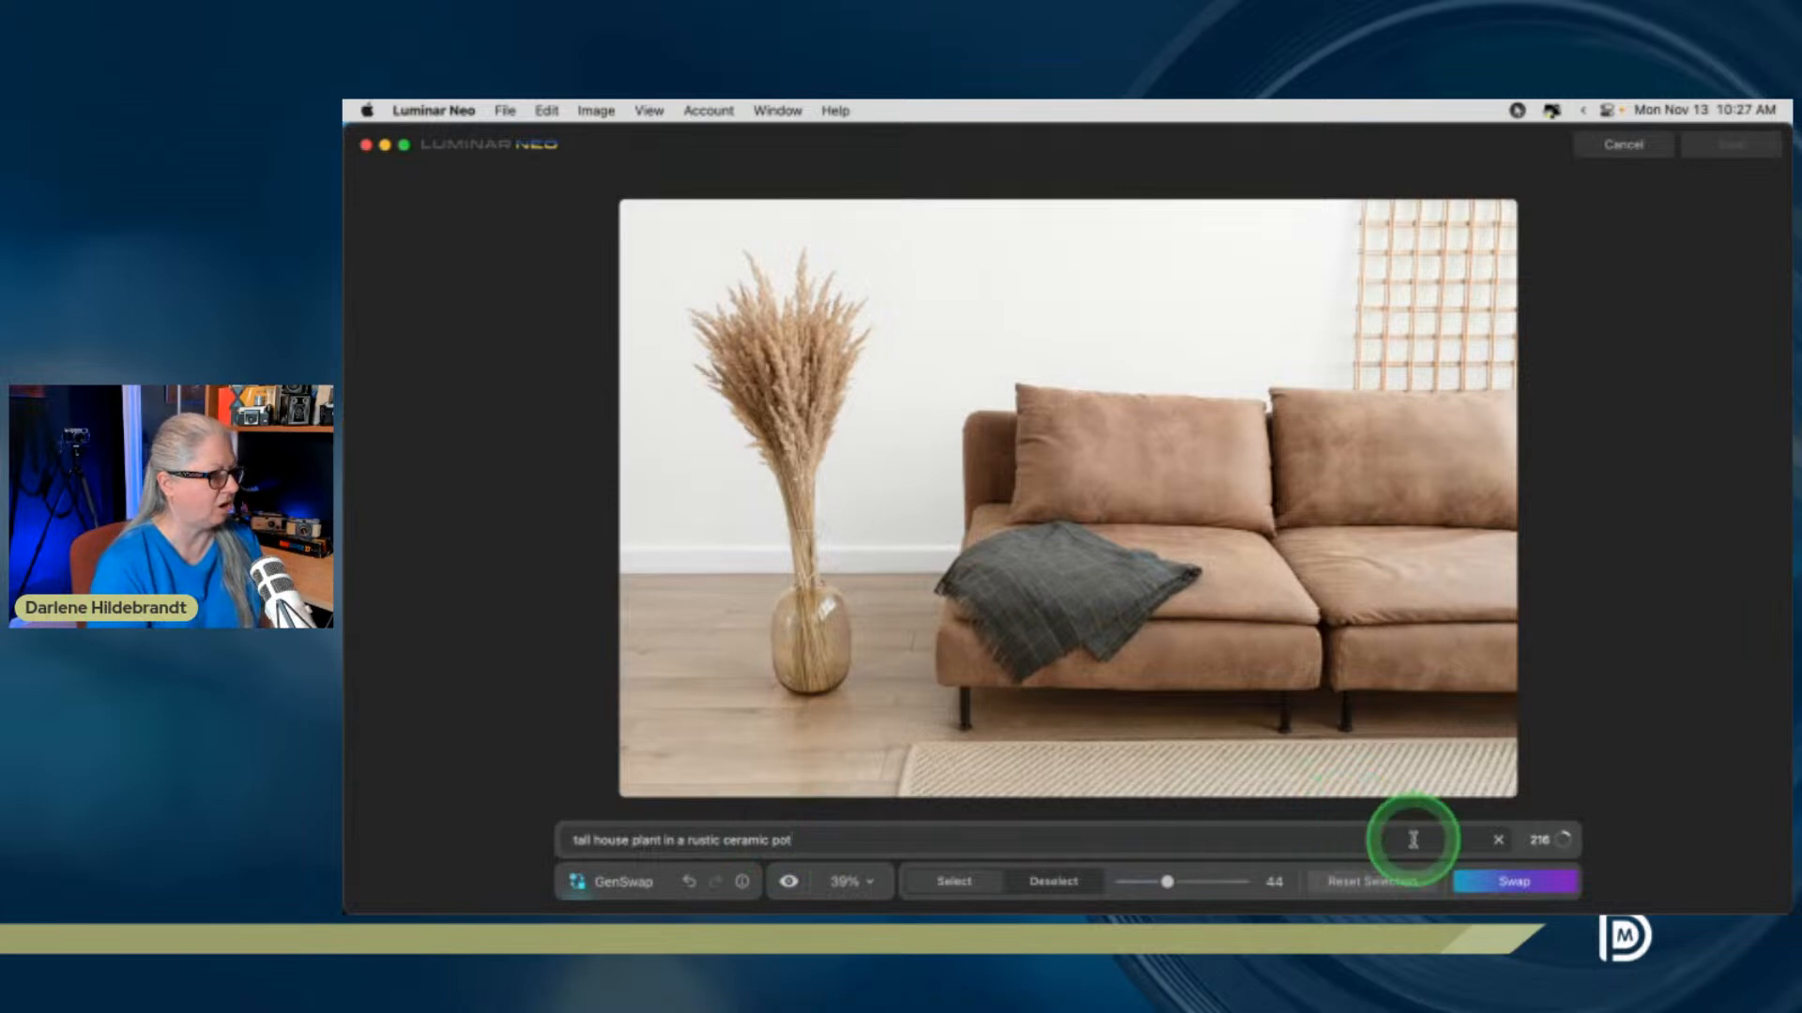
click(1478, 880)
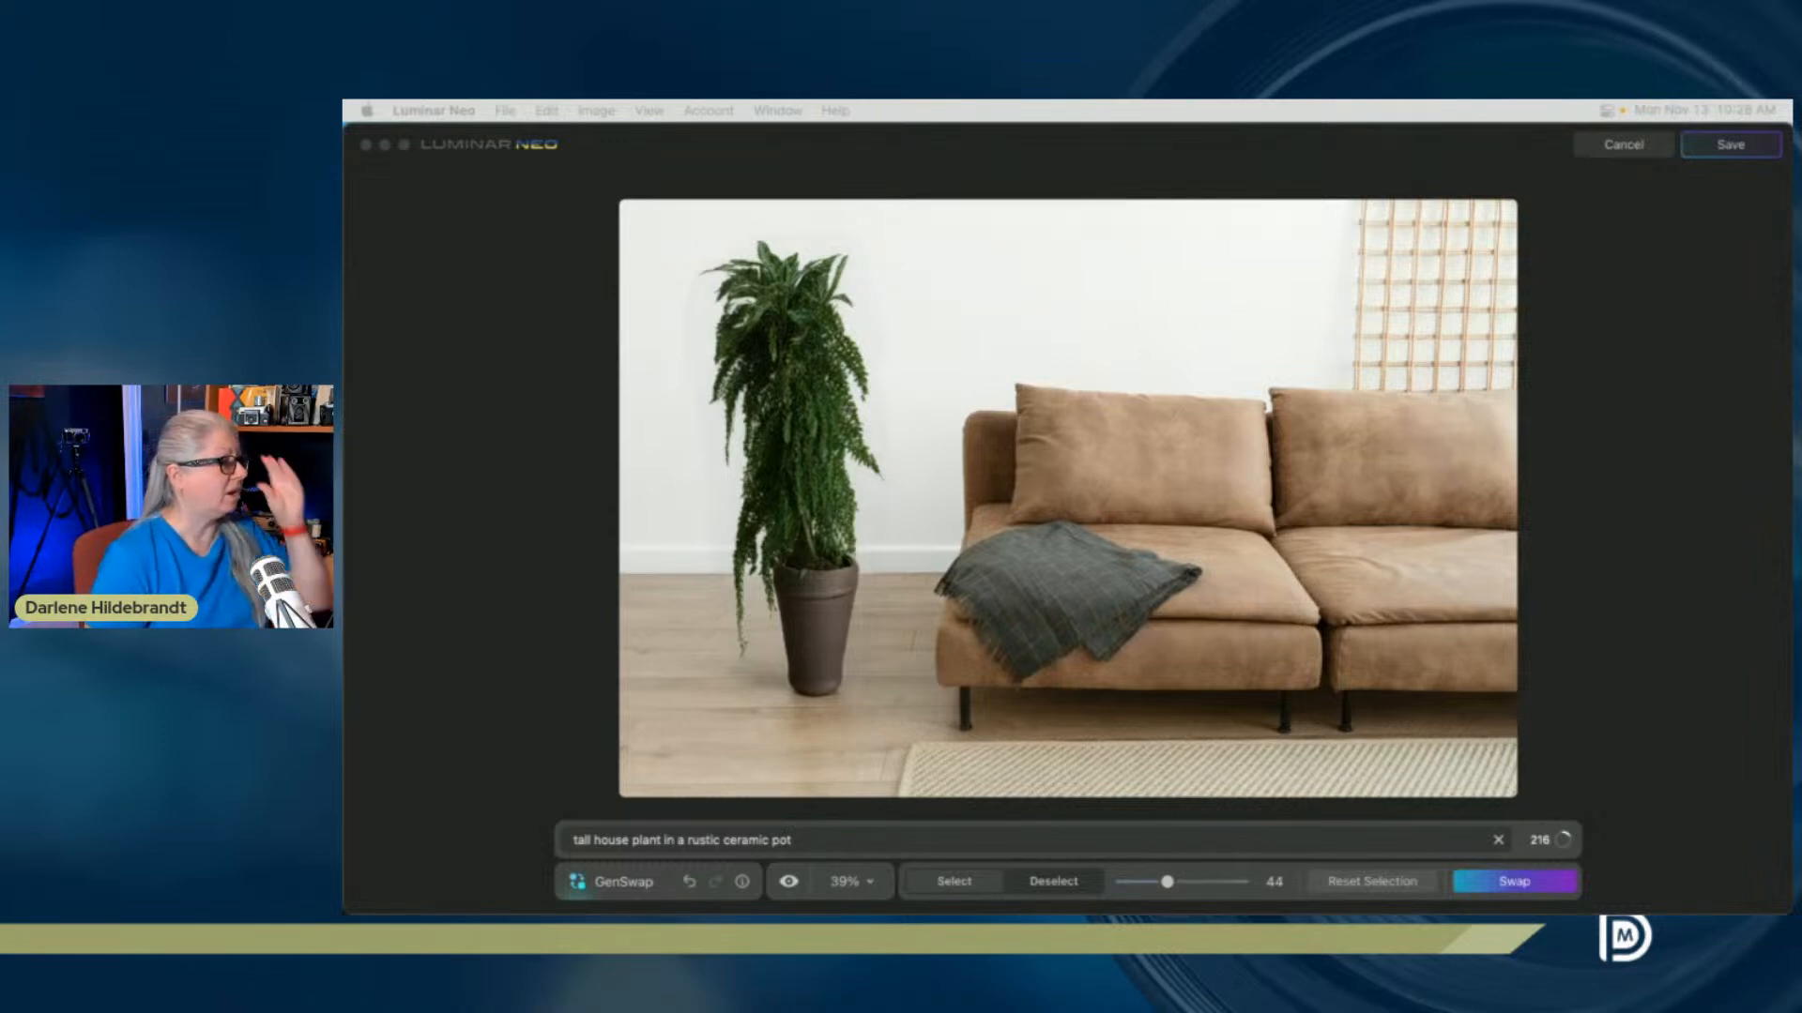
Compare the plant swap with the original, and inspect the plant and pot at 50% zoom
click(417, 595)
click(790, 875)
click(848, 881)
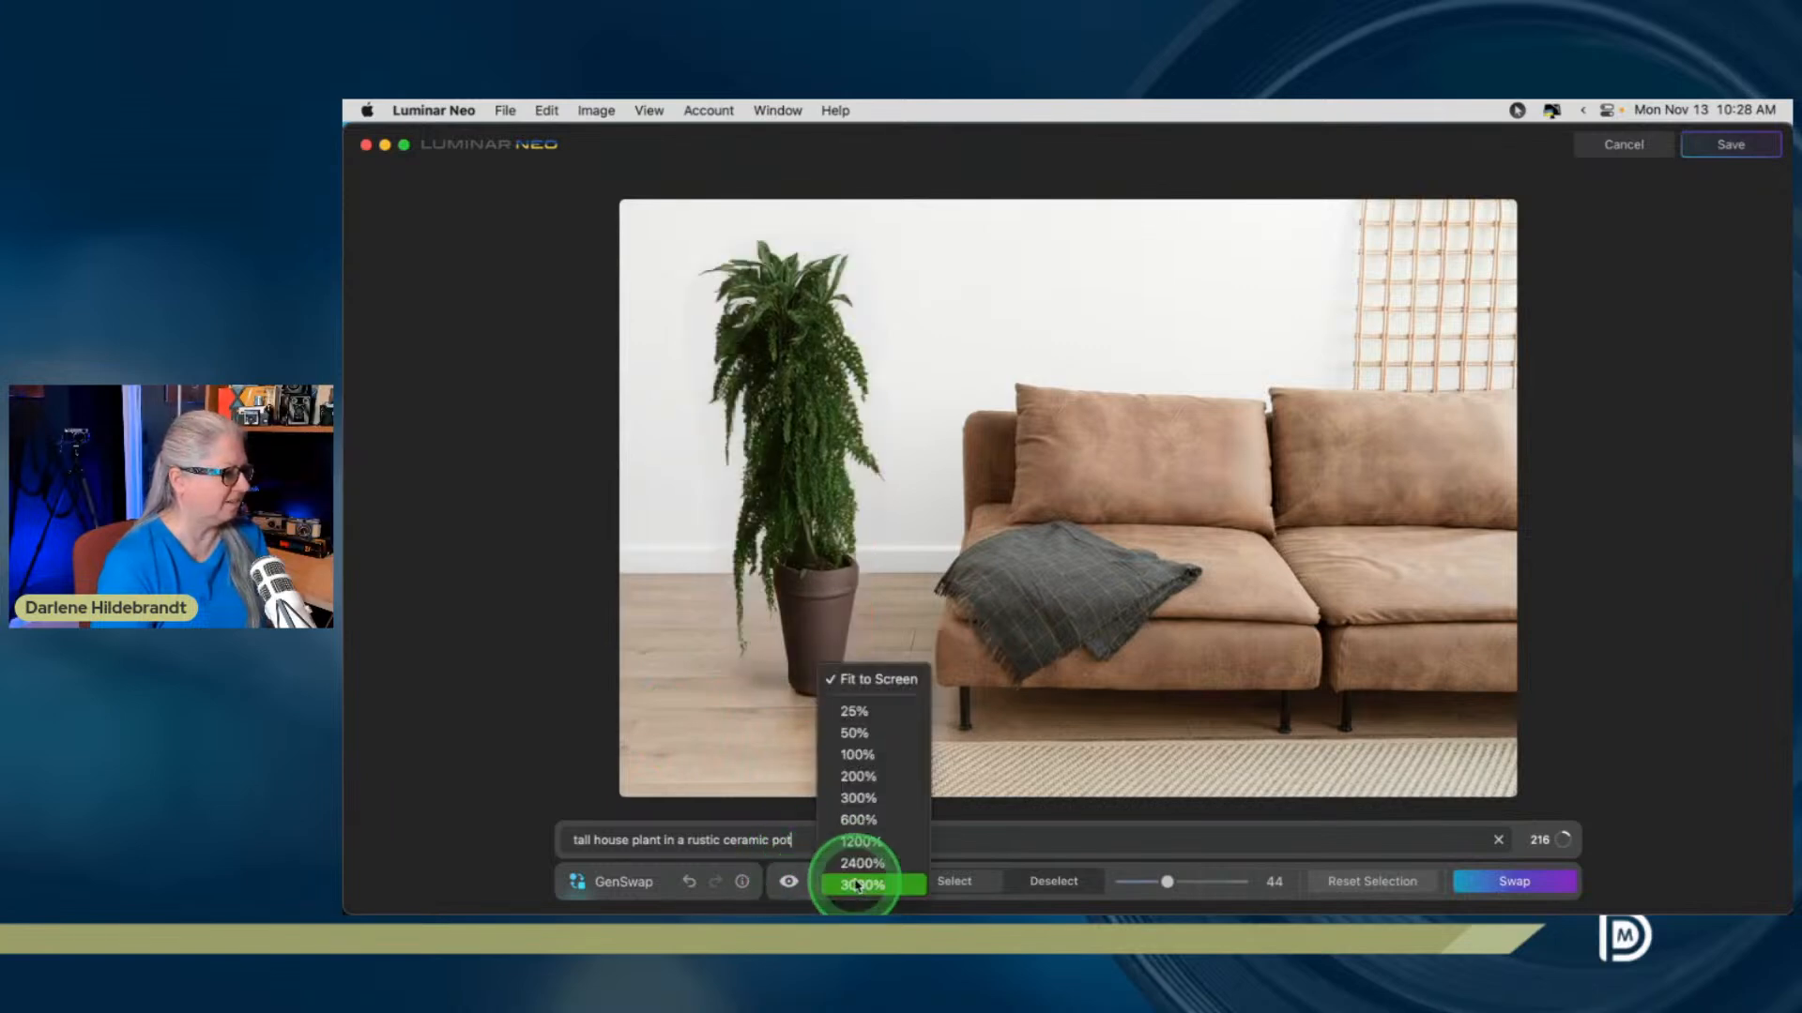
click(853, 733)
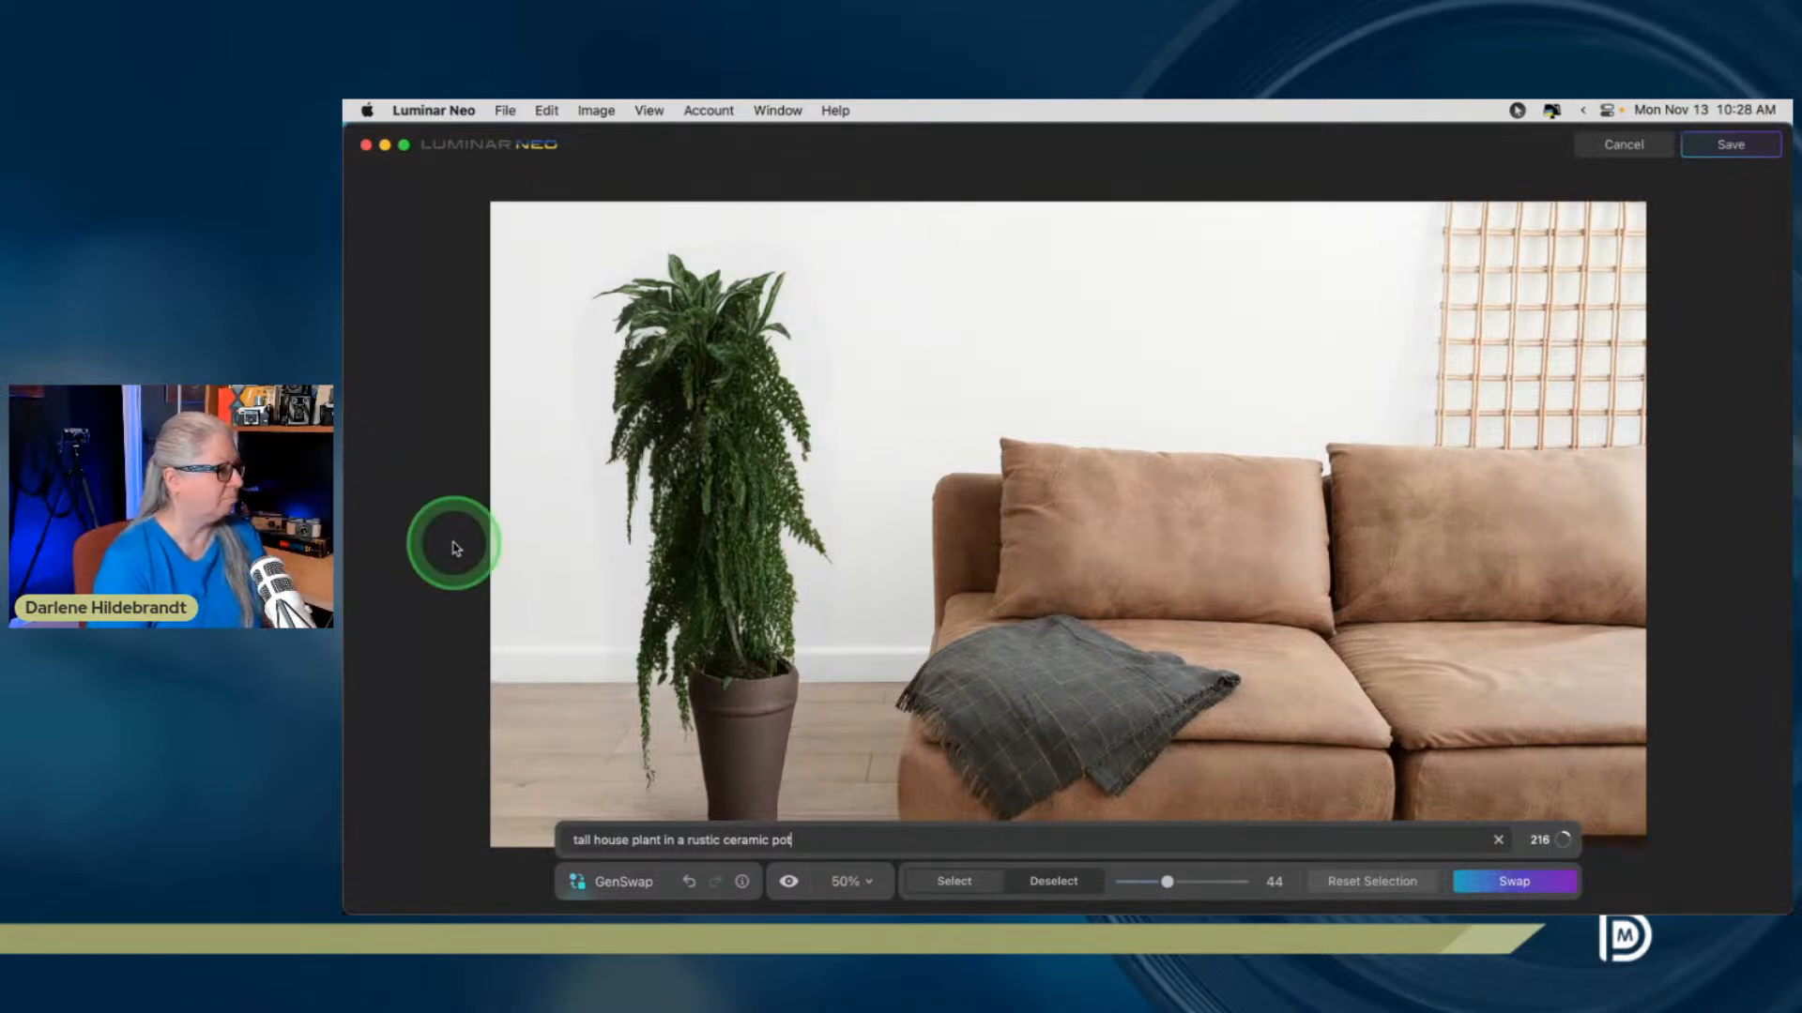
scroll(837, 442, down, 3)
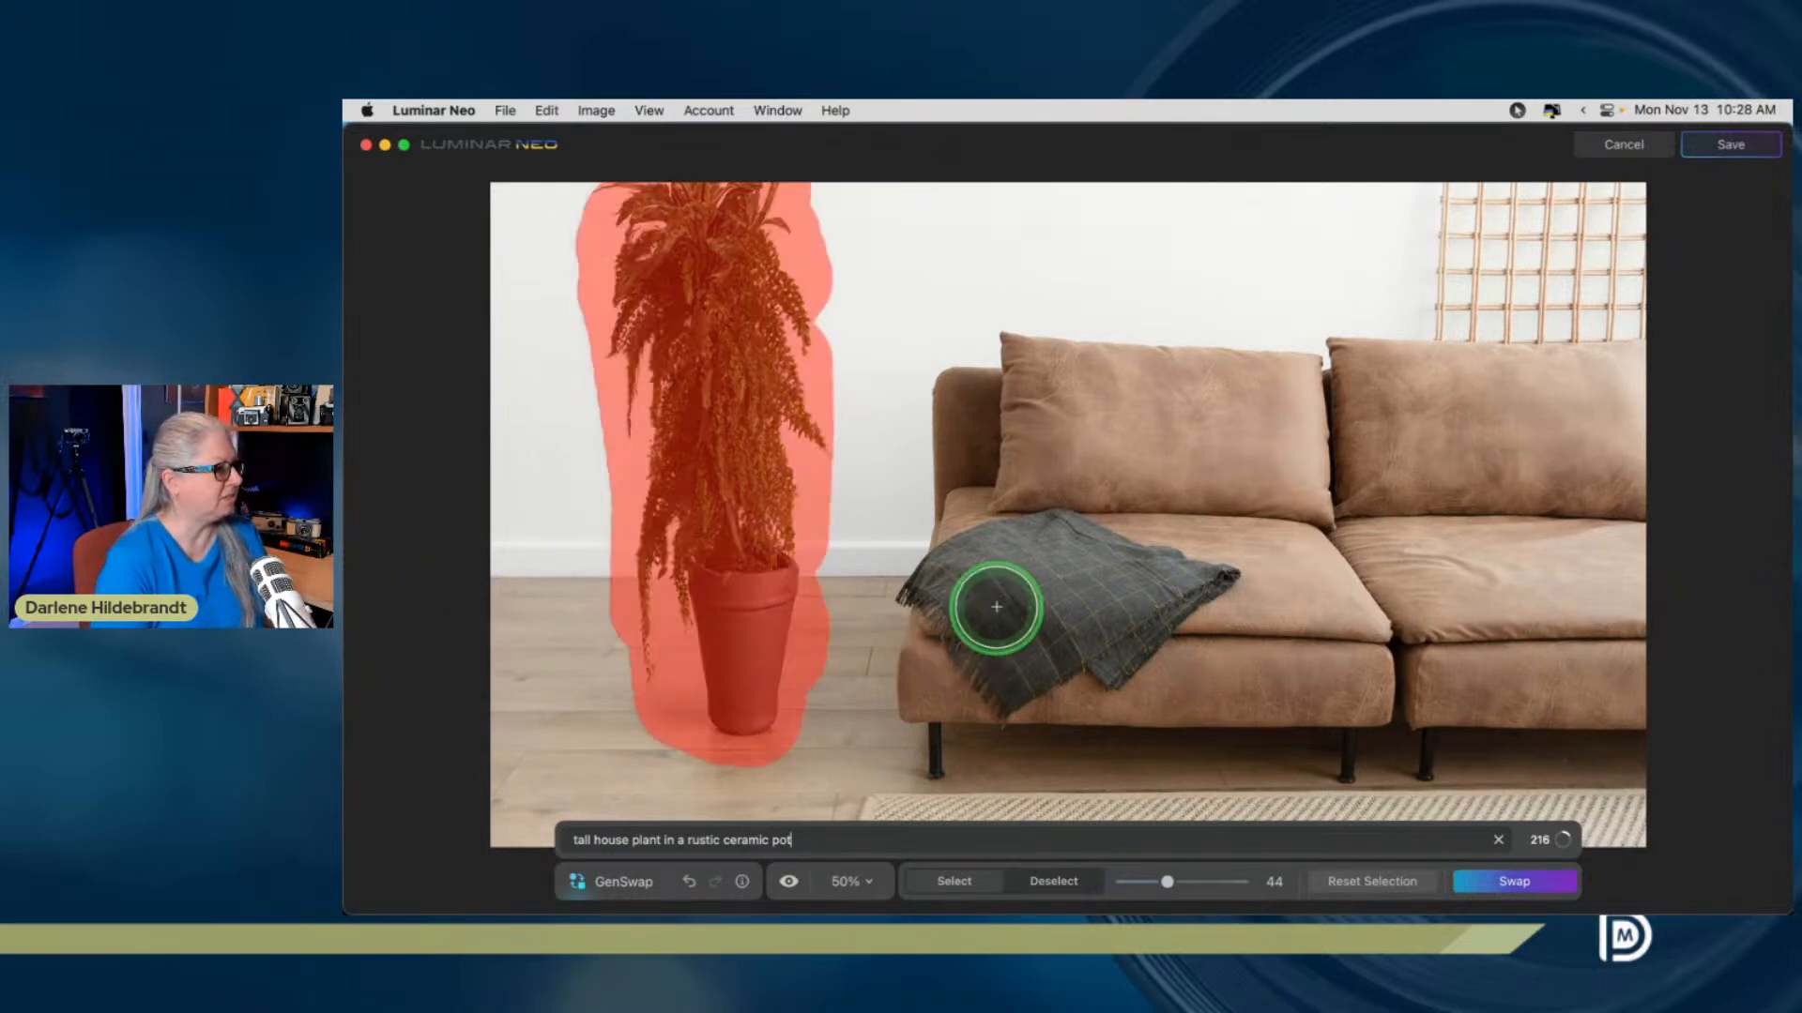
scroll(1001, 607, up, 3)
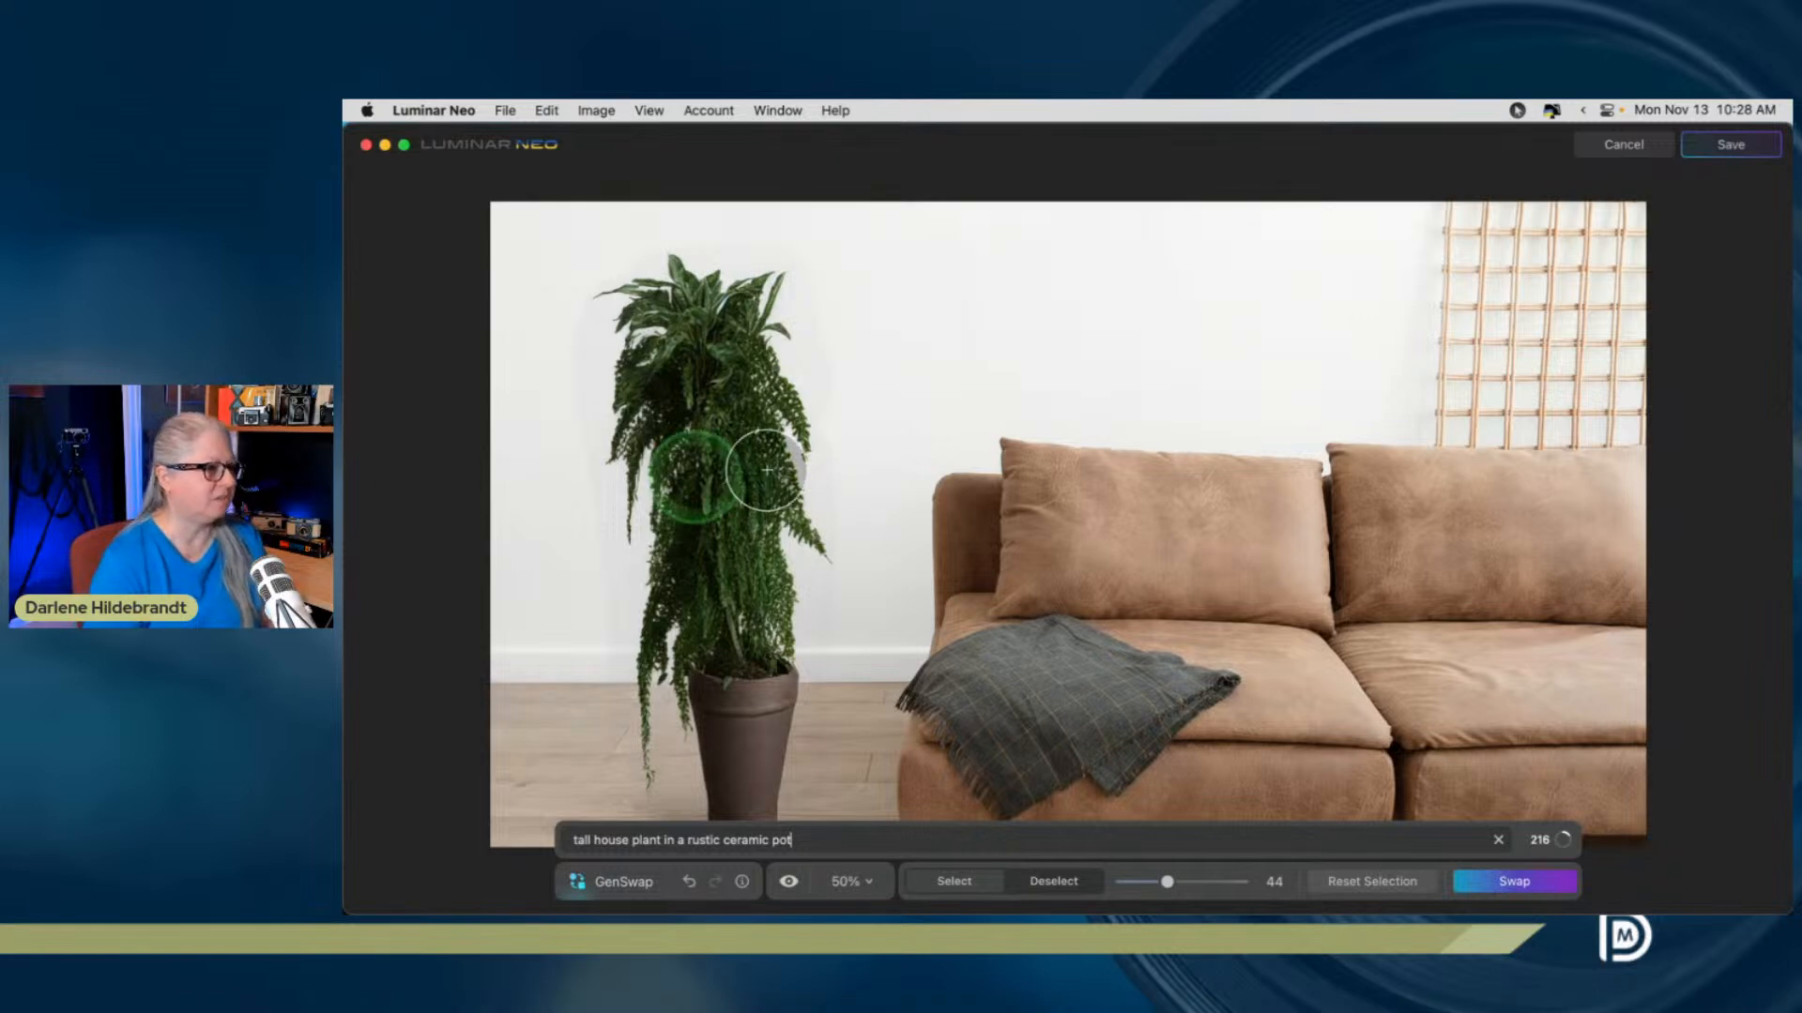
Save the house plant image, and select the watch gears photo in the Luminar Neo Course raw folder
click(1730, 144)
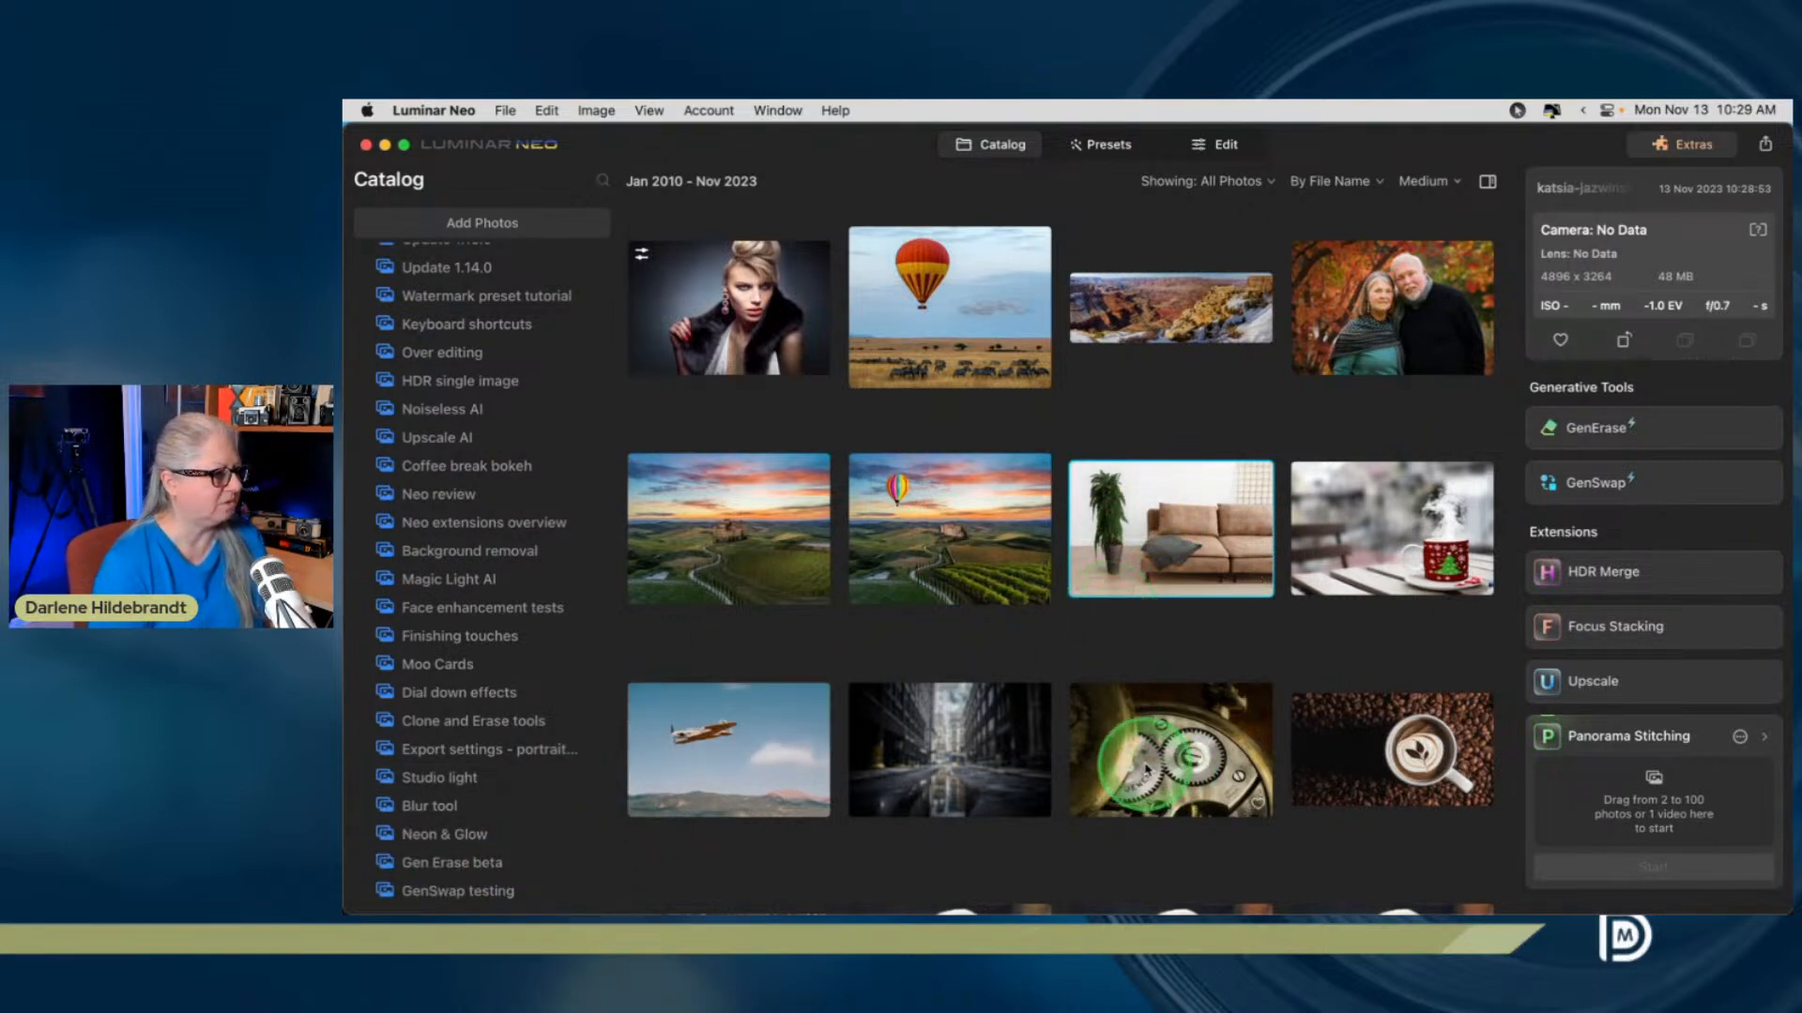
scroll(1163, 778, down, 3)
scroll(1140, 765, up, 3)
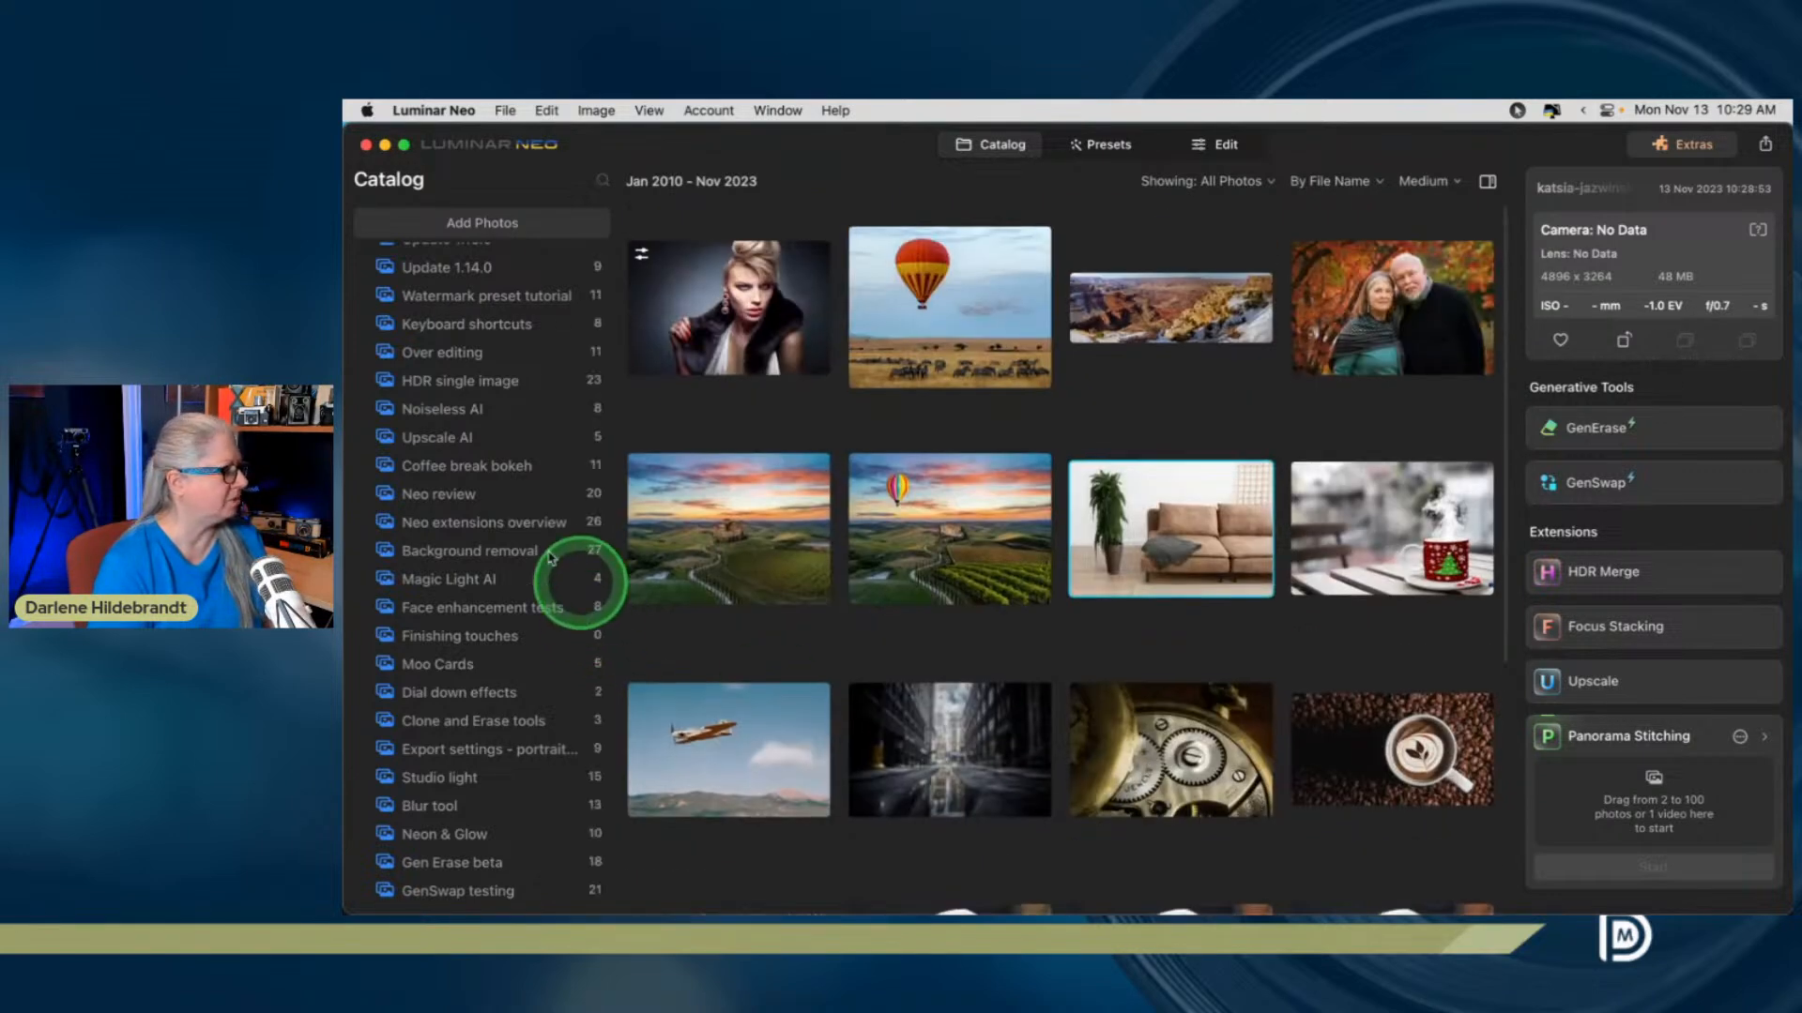
scroll(490, 414, up, 10)
scroll(512, 430, up, 3)
scroll(526, 428, down, 3)
click(485, 466)
scroll(796, 481, down, 10)
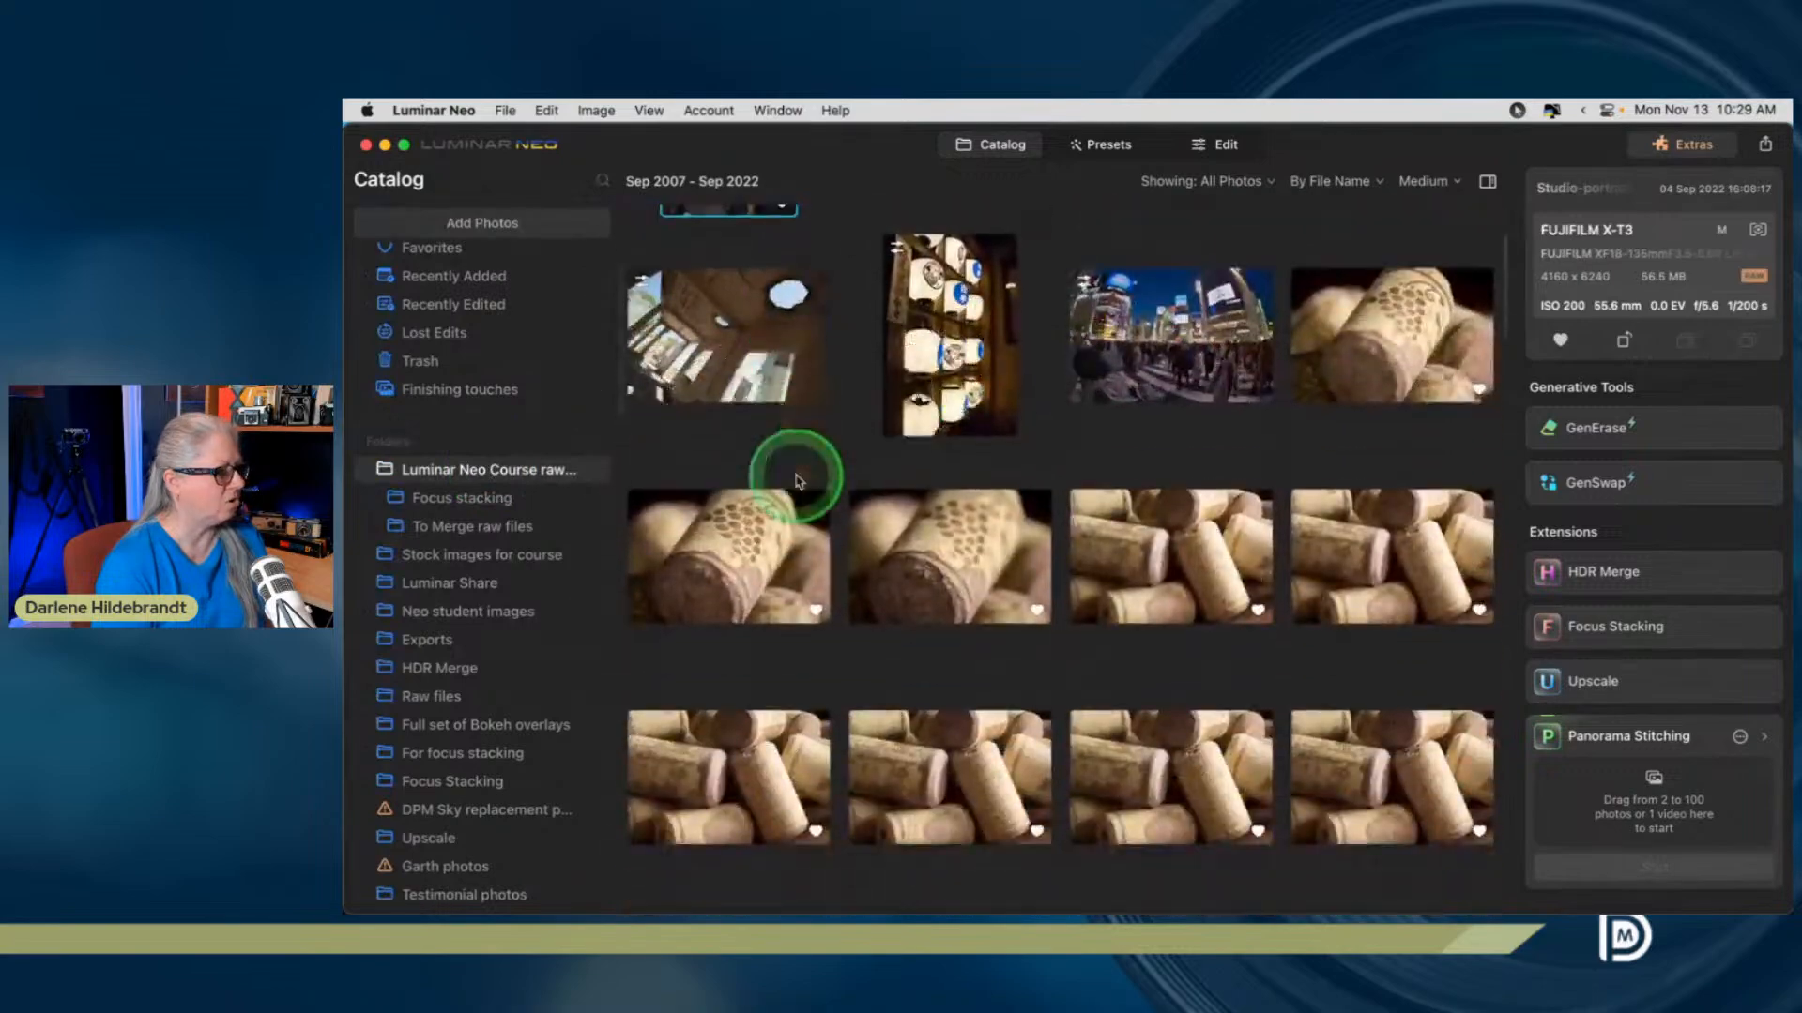
scroll(796, 481, down, 10)
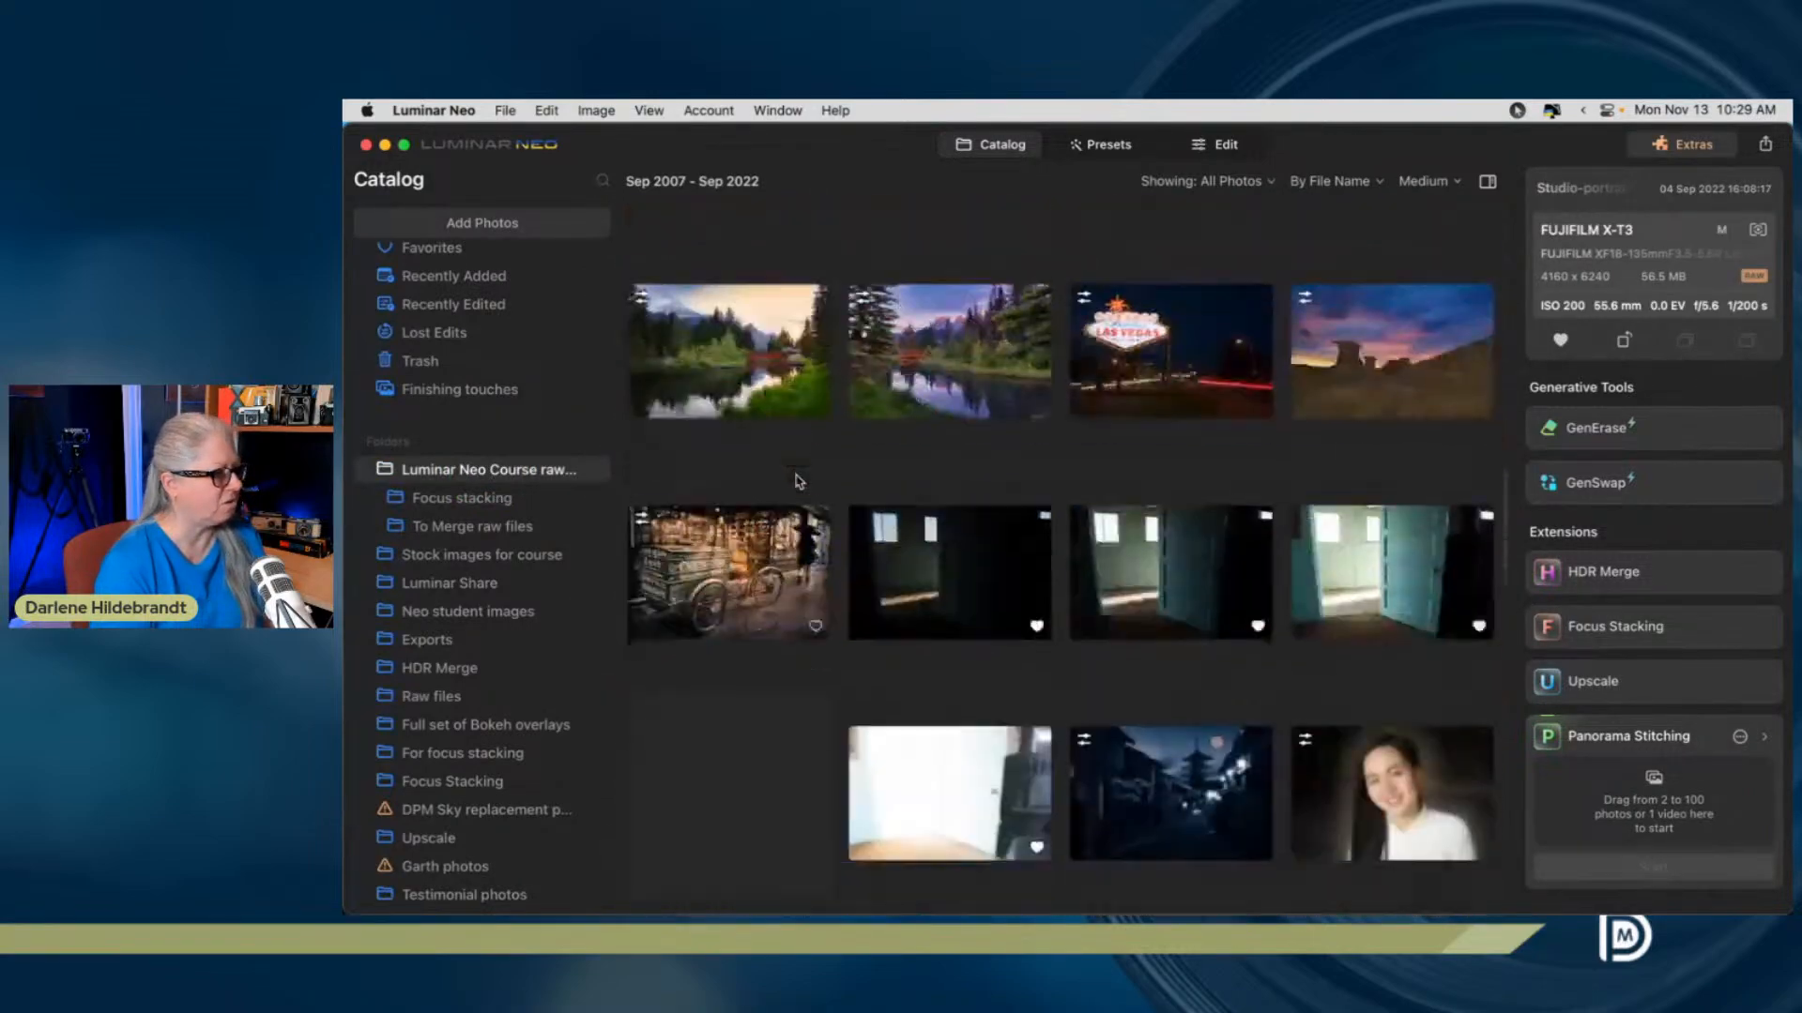
scroll(797, 482, down, 10)
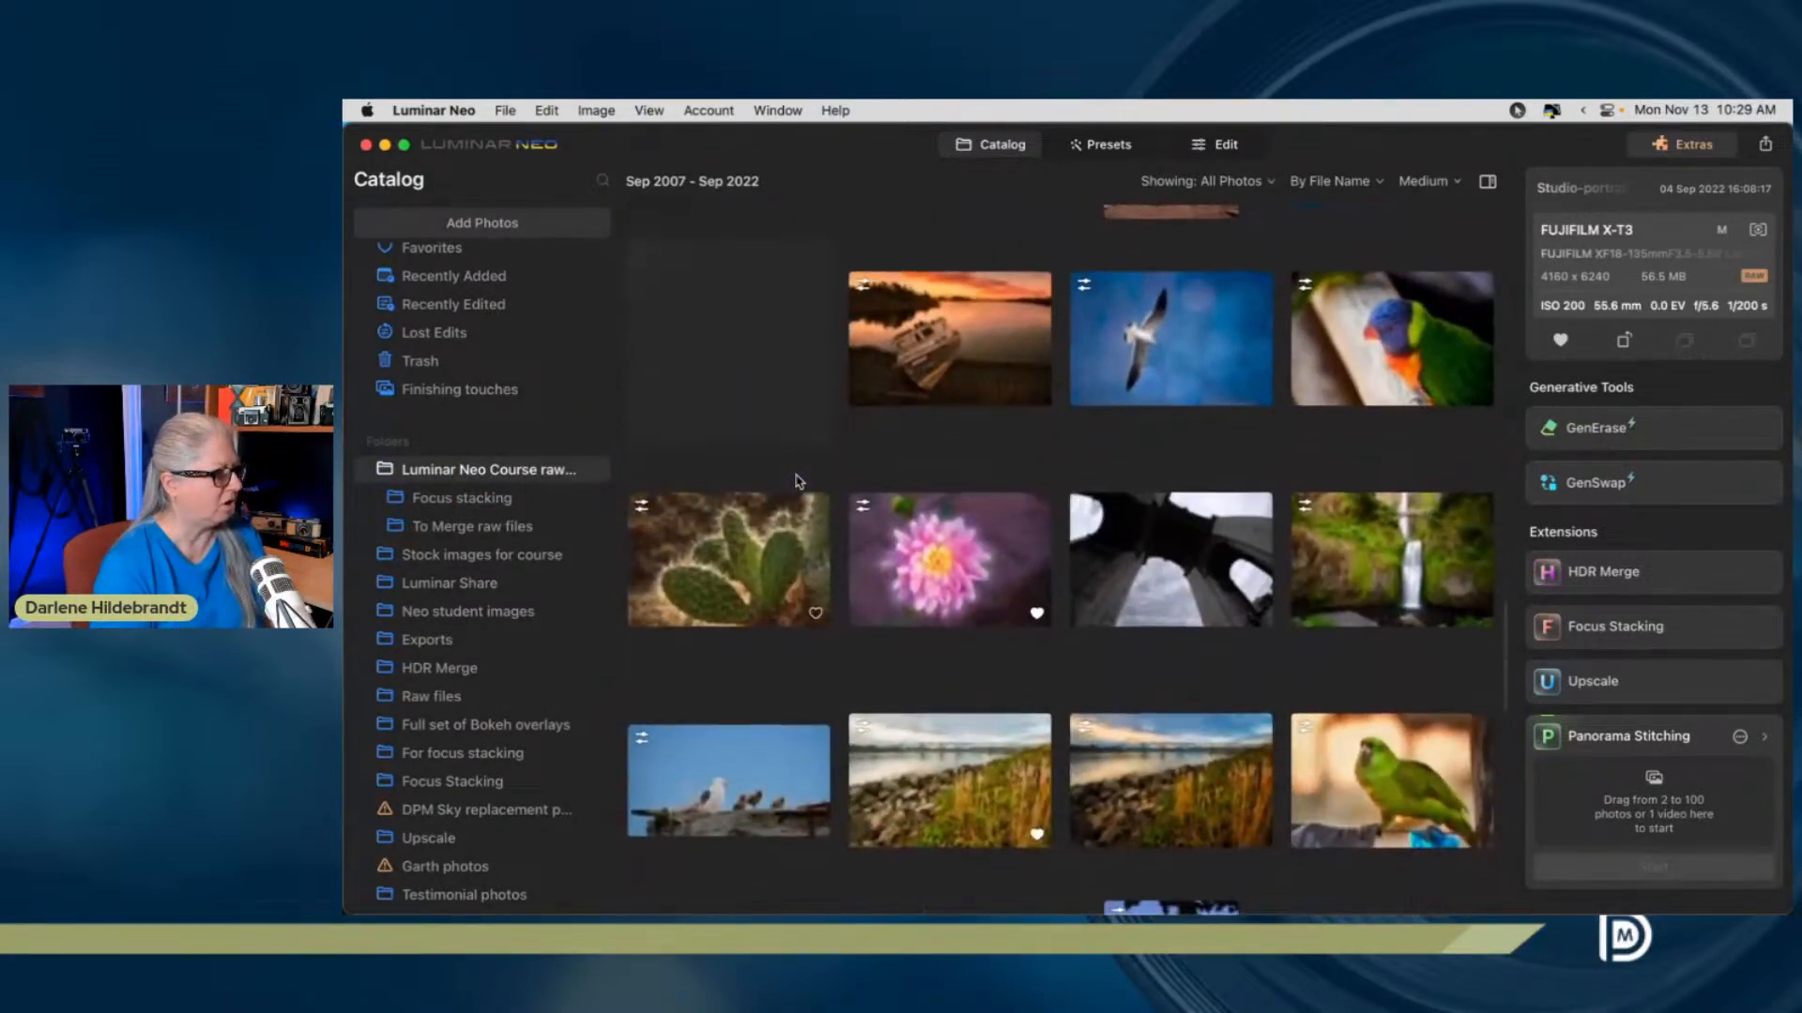
click(924, 663)
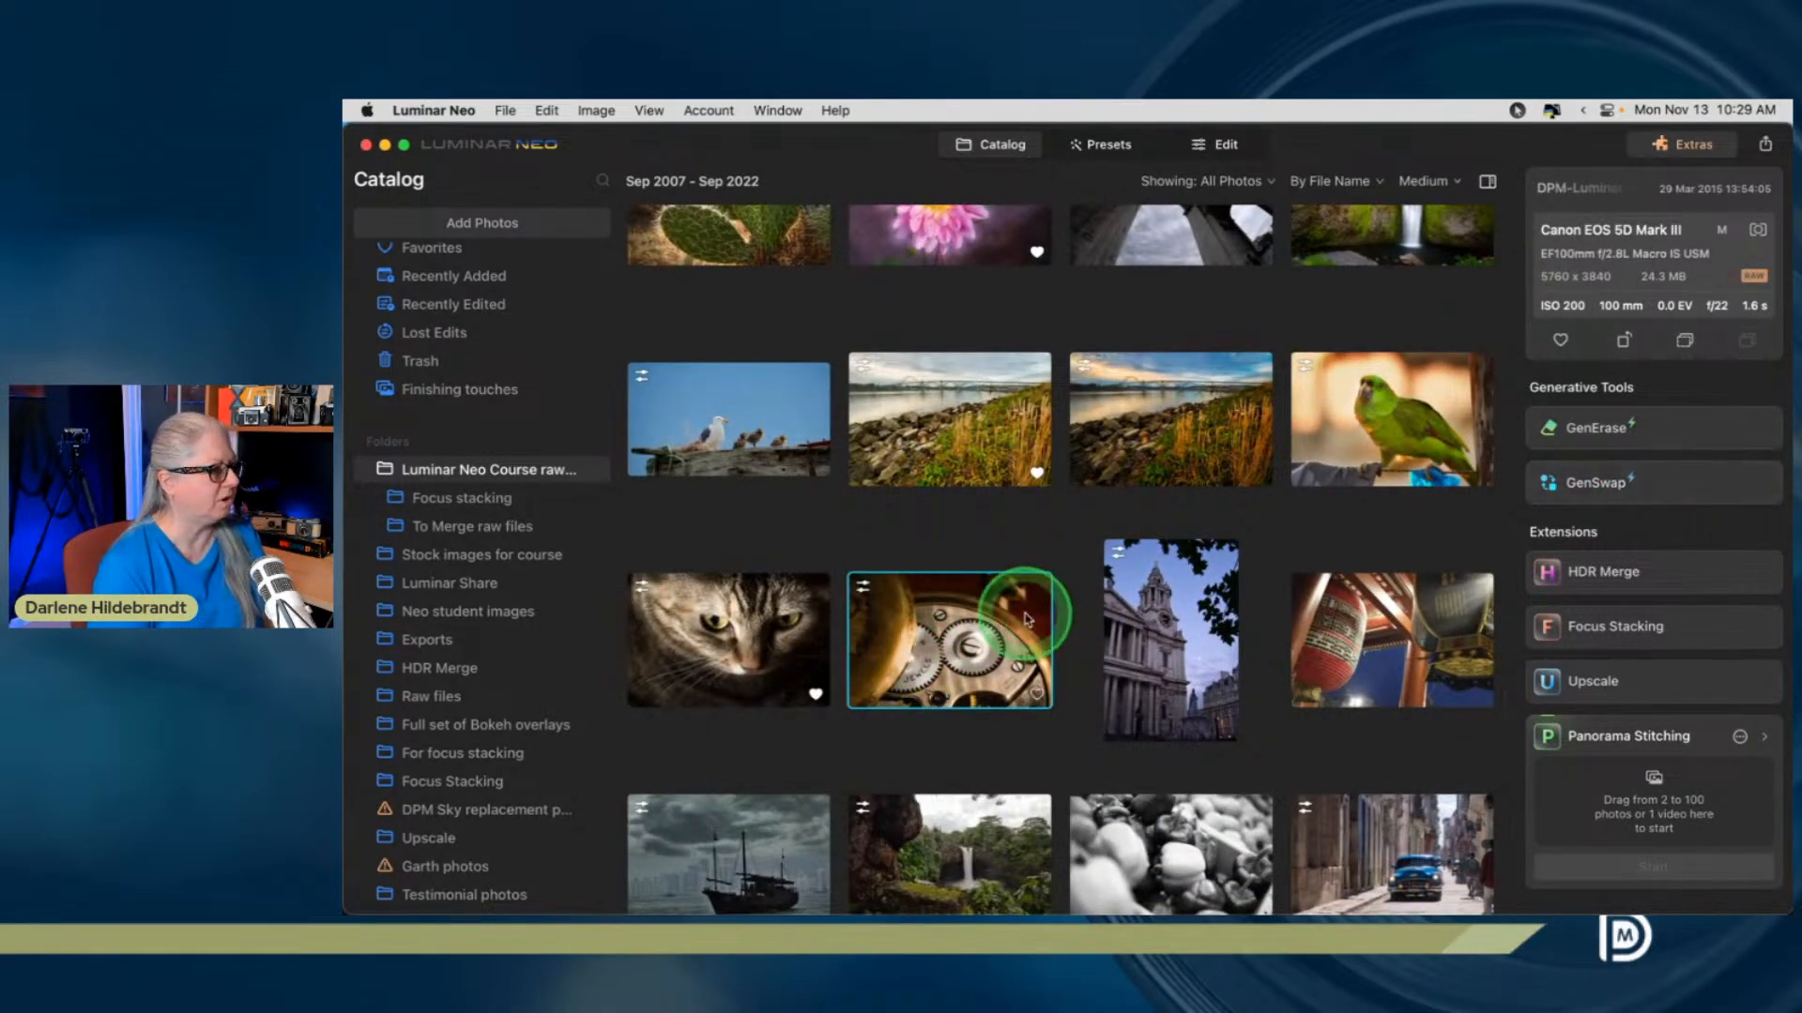
View the watch gears photo enlarged, and check the Mac overview in the CleanMyMac menu
double_click(930, 662)
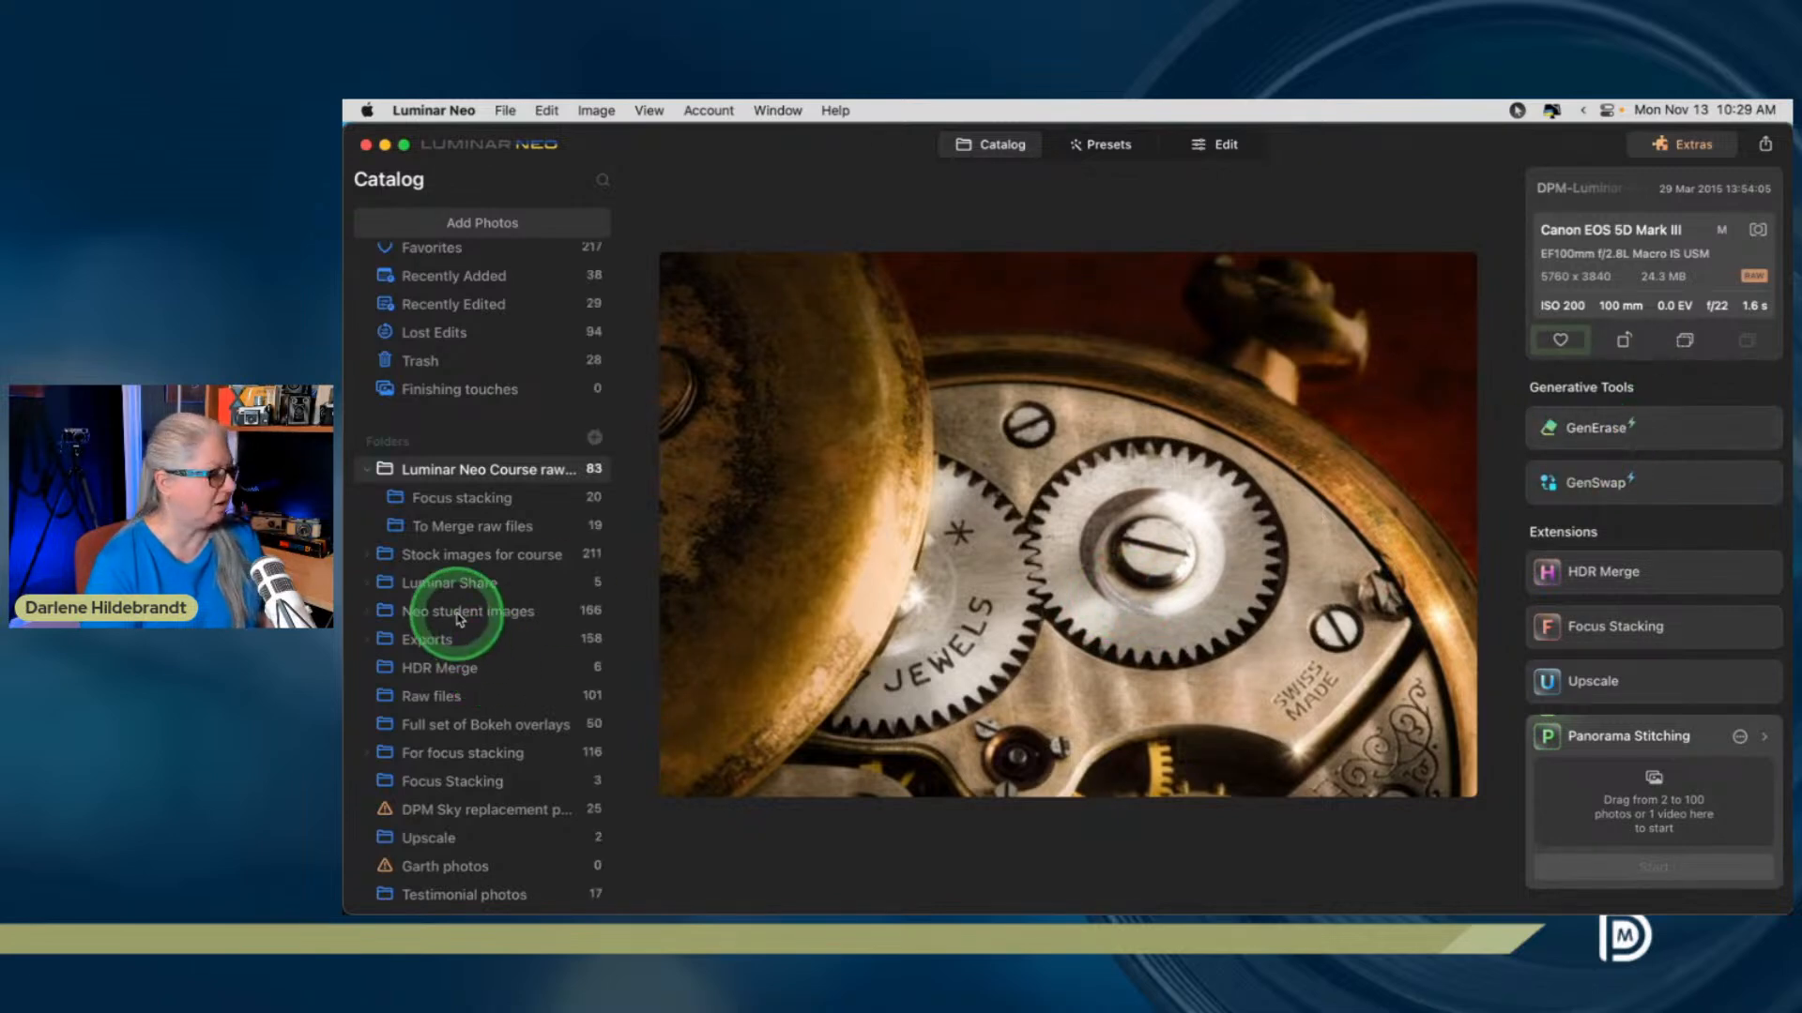
click(1654, 433)
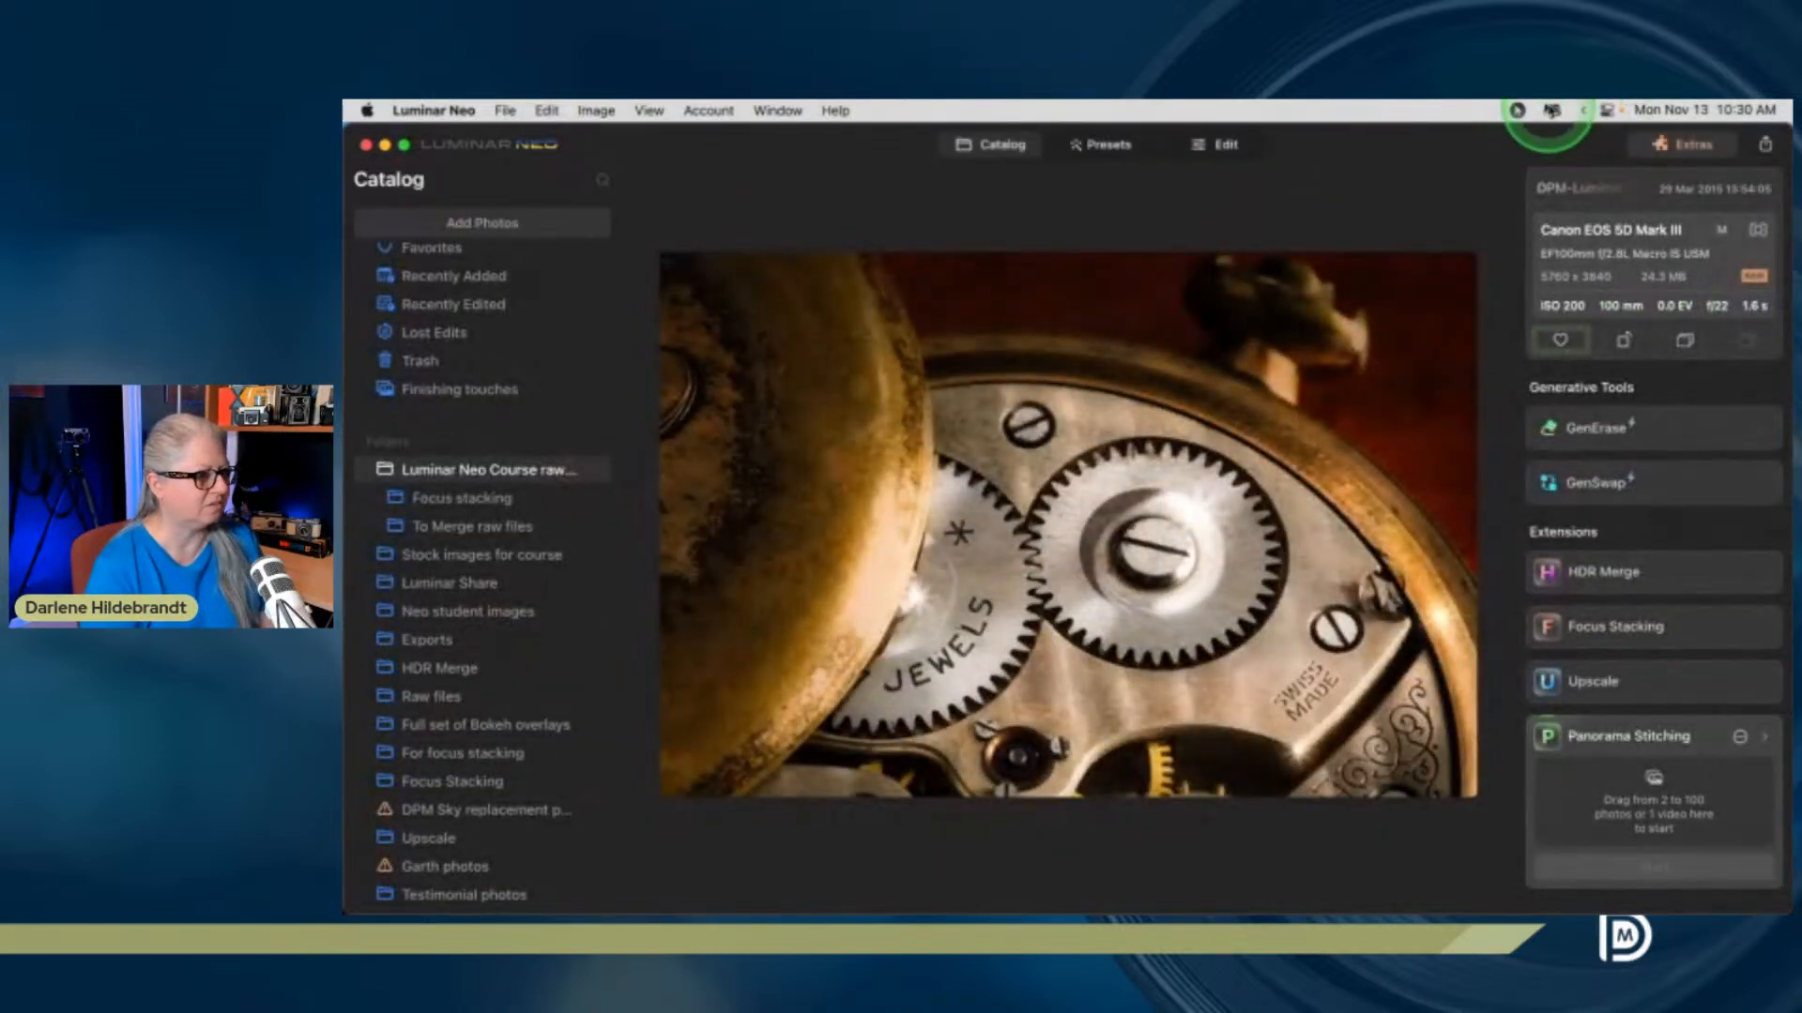
click(1552, 111)
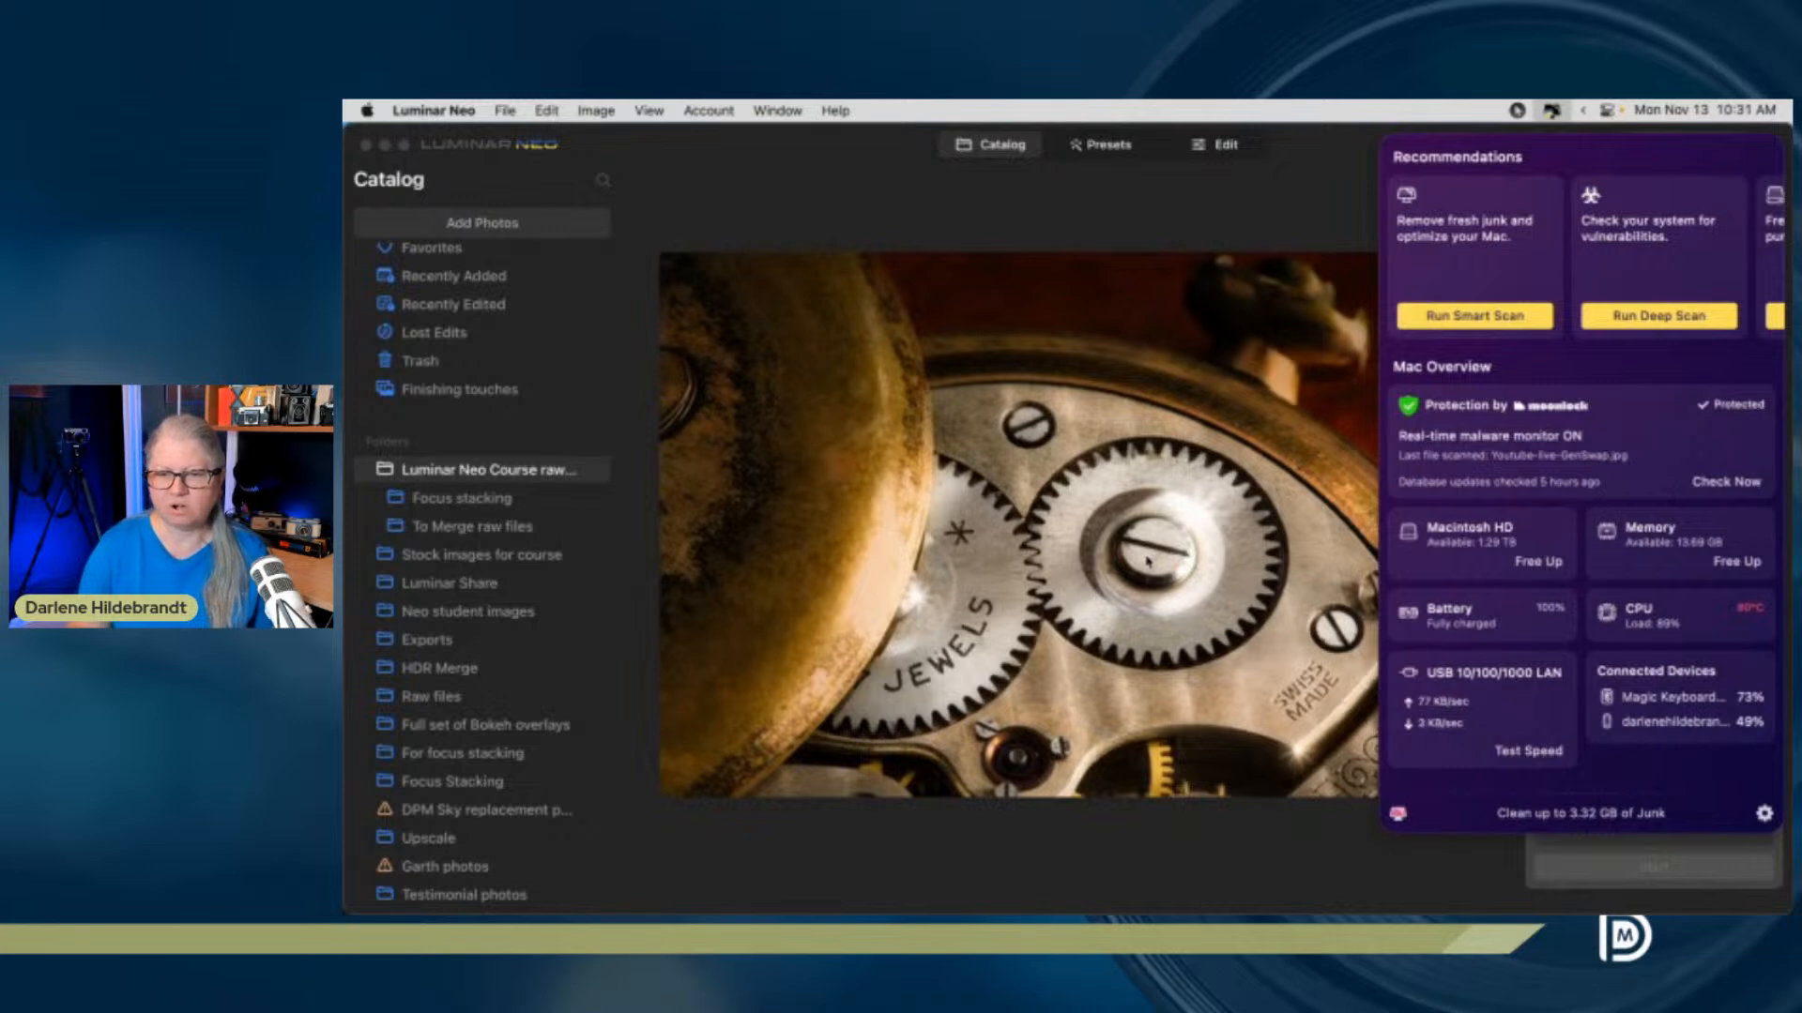
click(1171, 545)
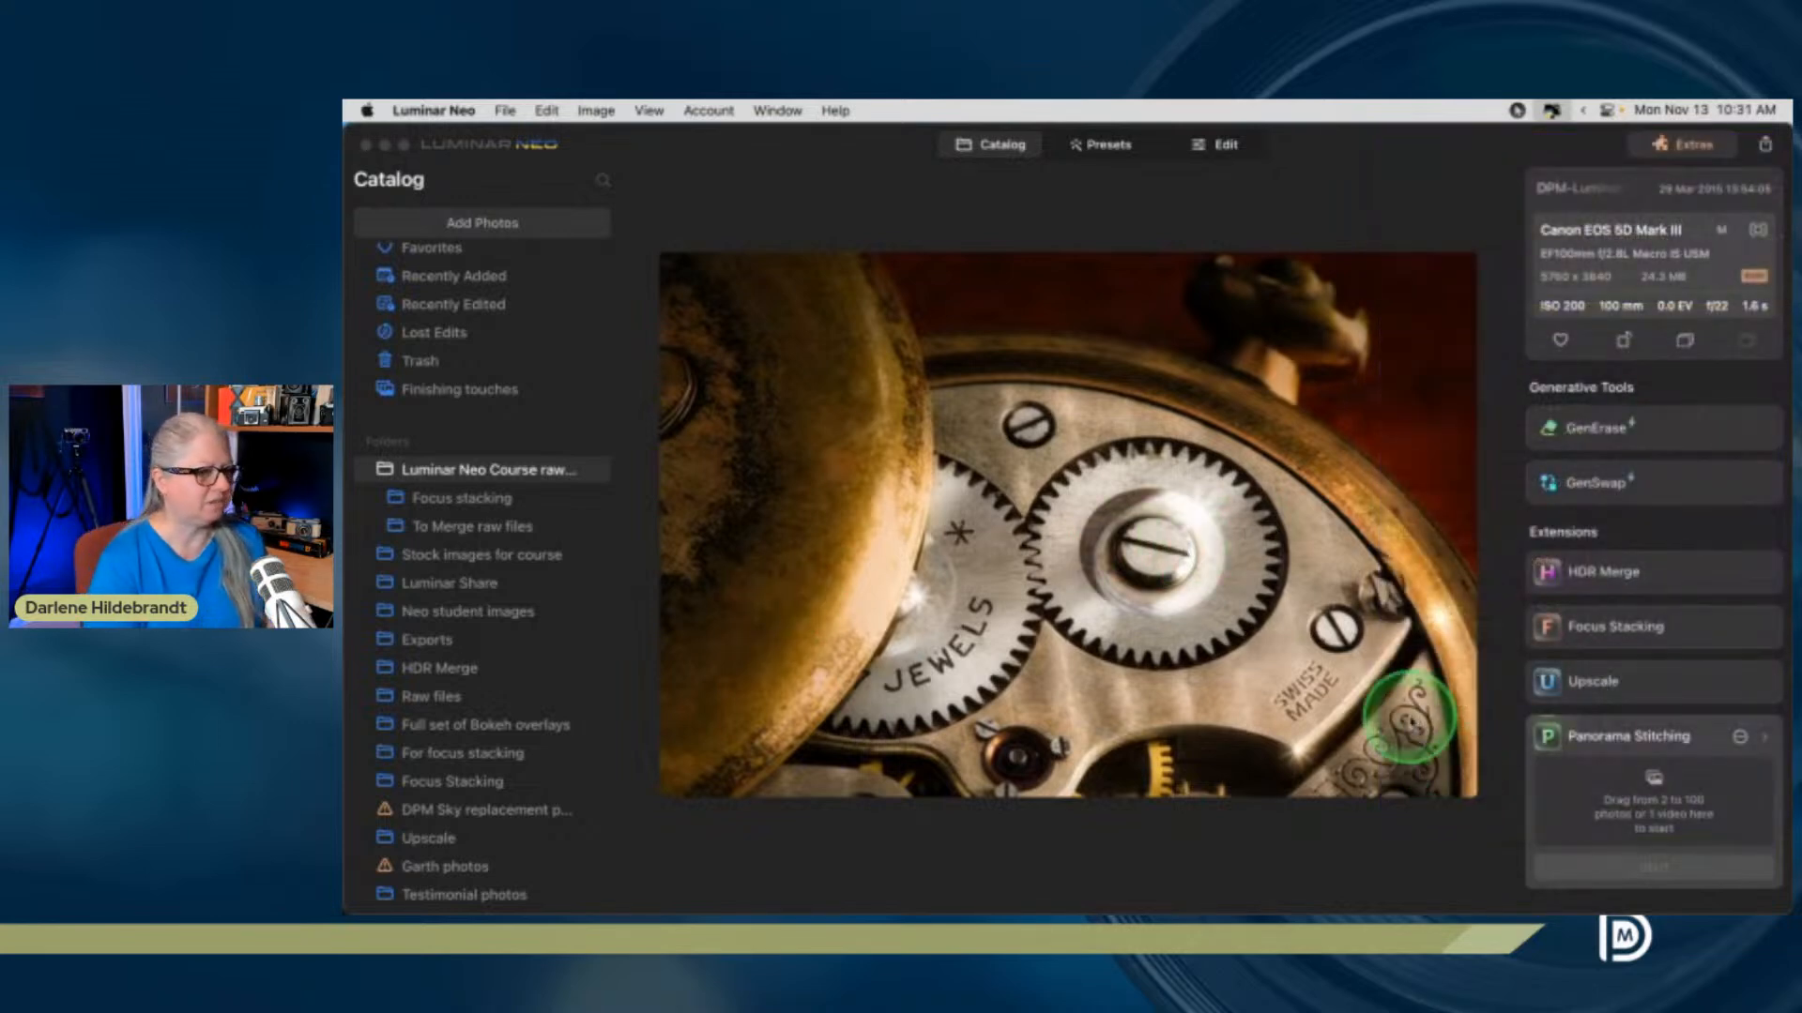
Ignore CleanMyMac's heavy memory usage alert for a day
click(1553, 110)
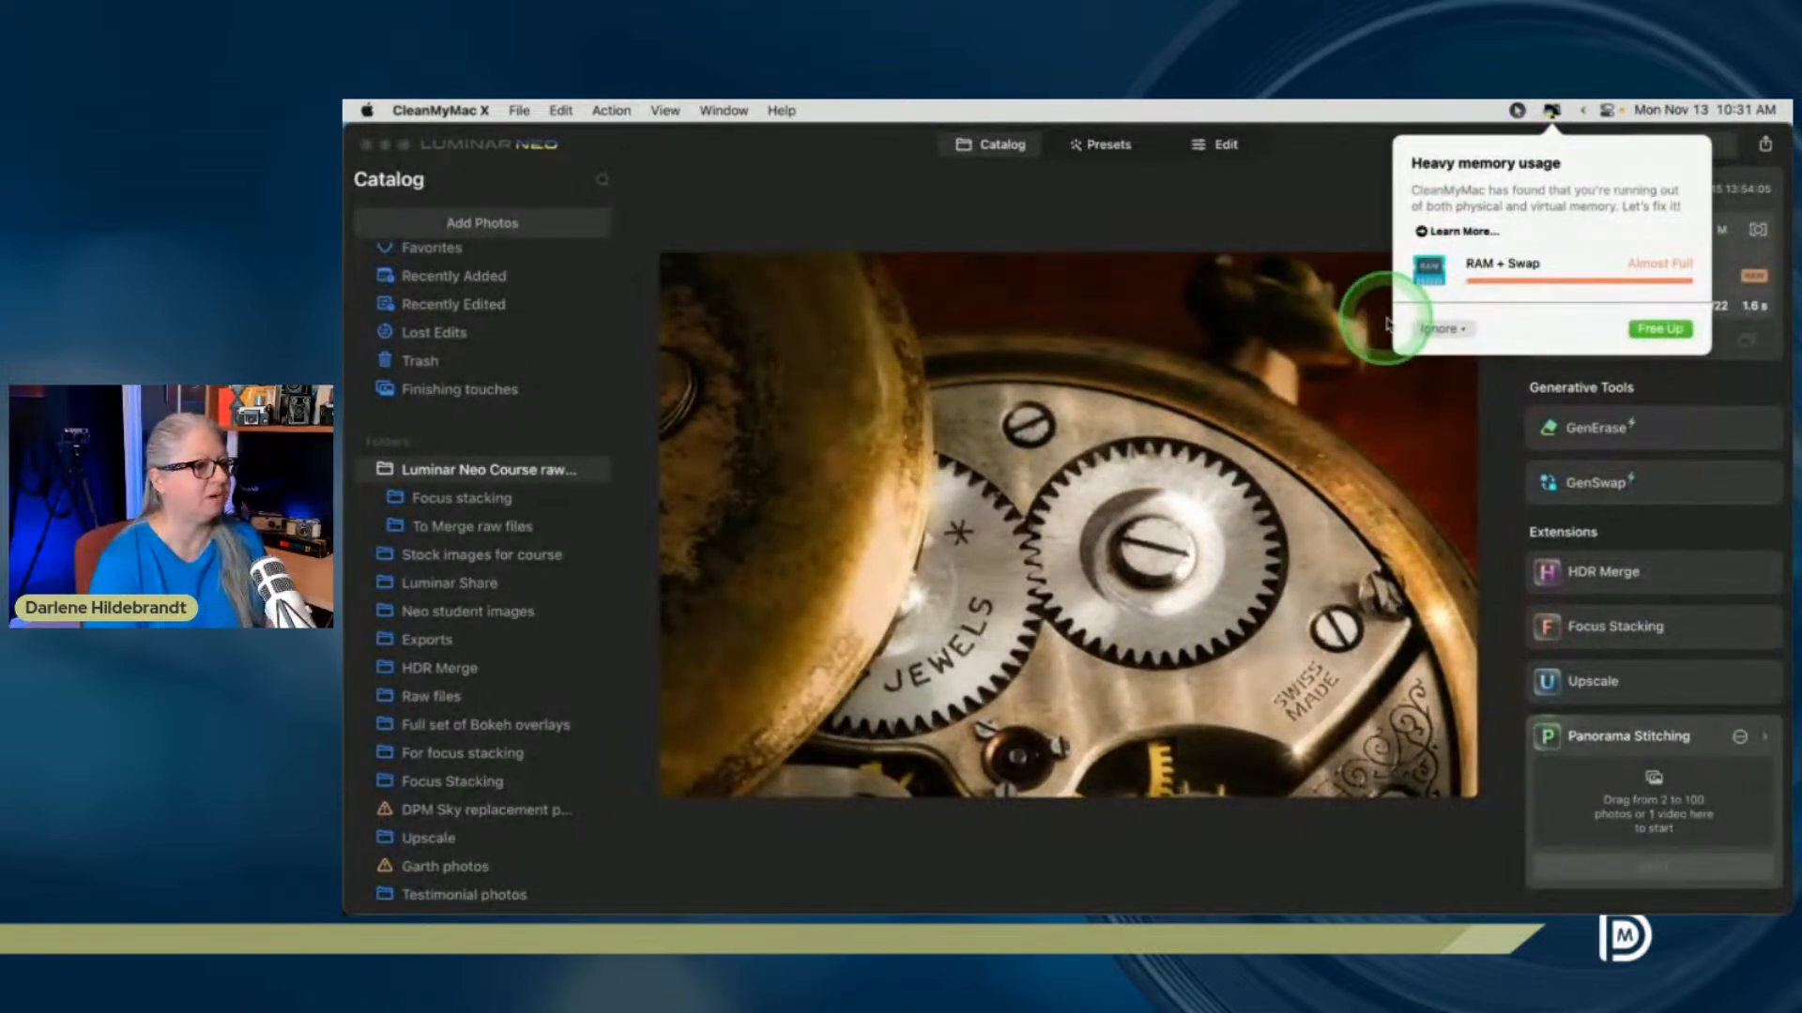
click(1441, 330)
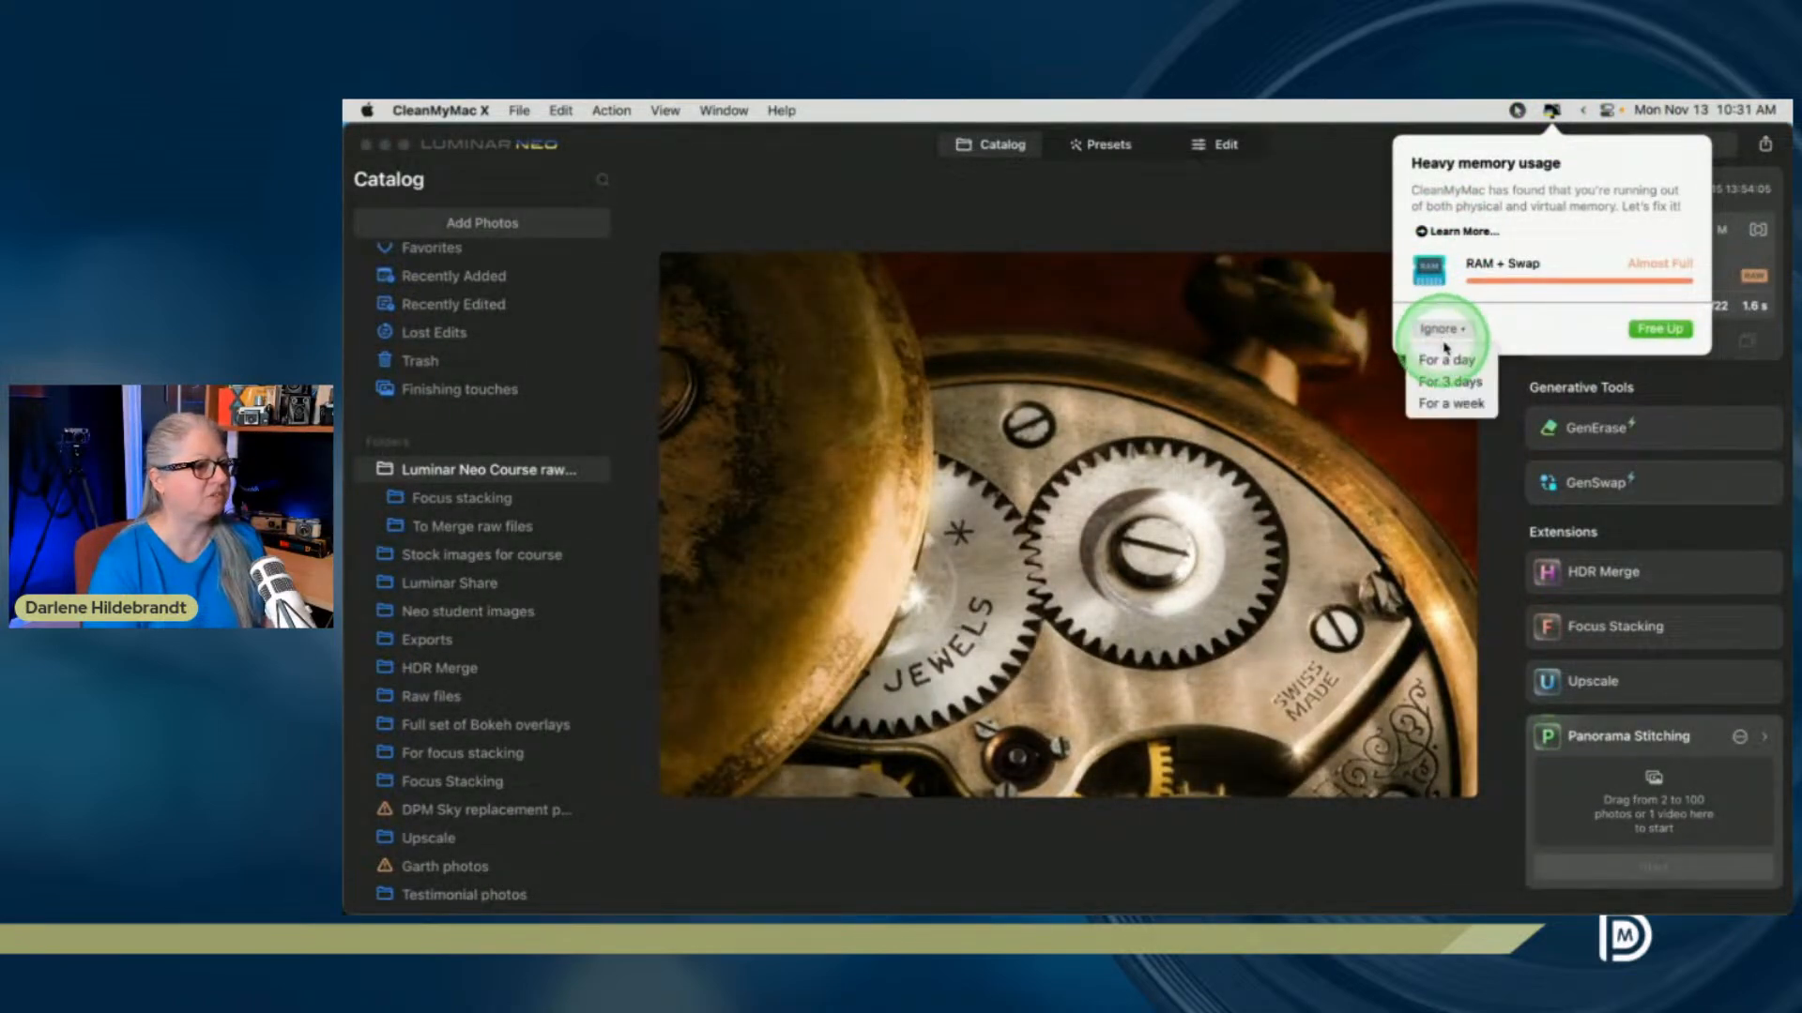
click(1445, 361)
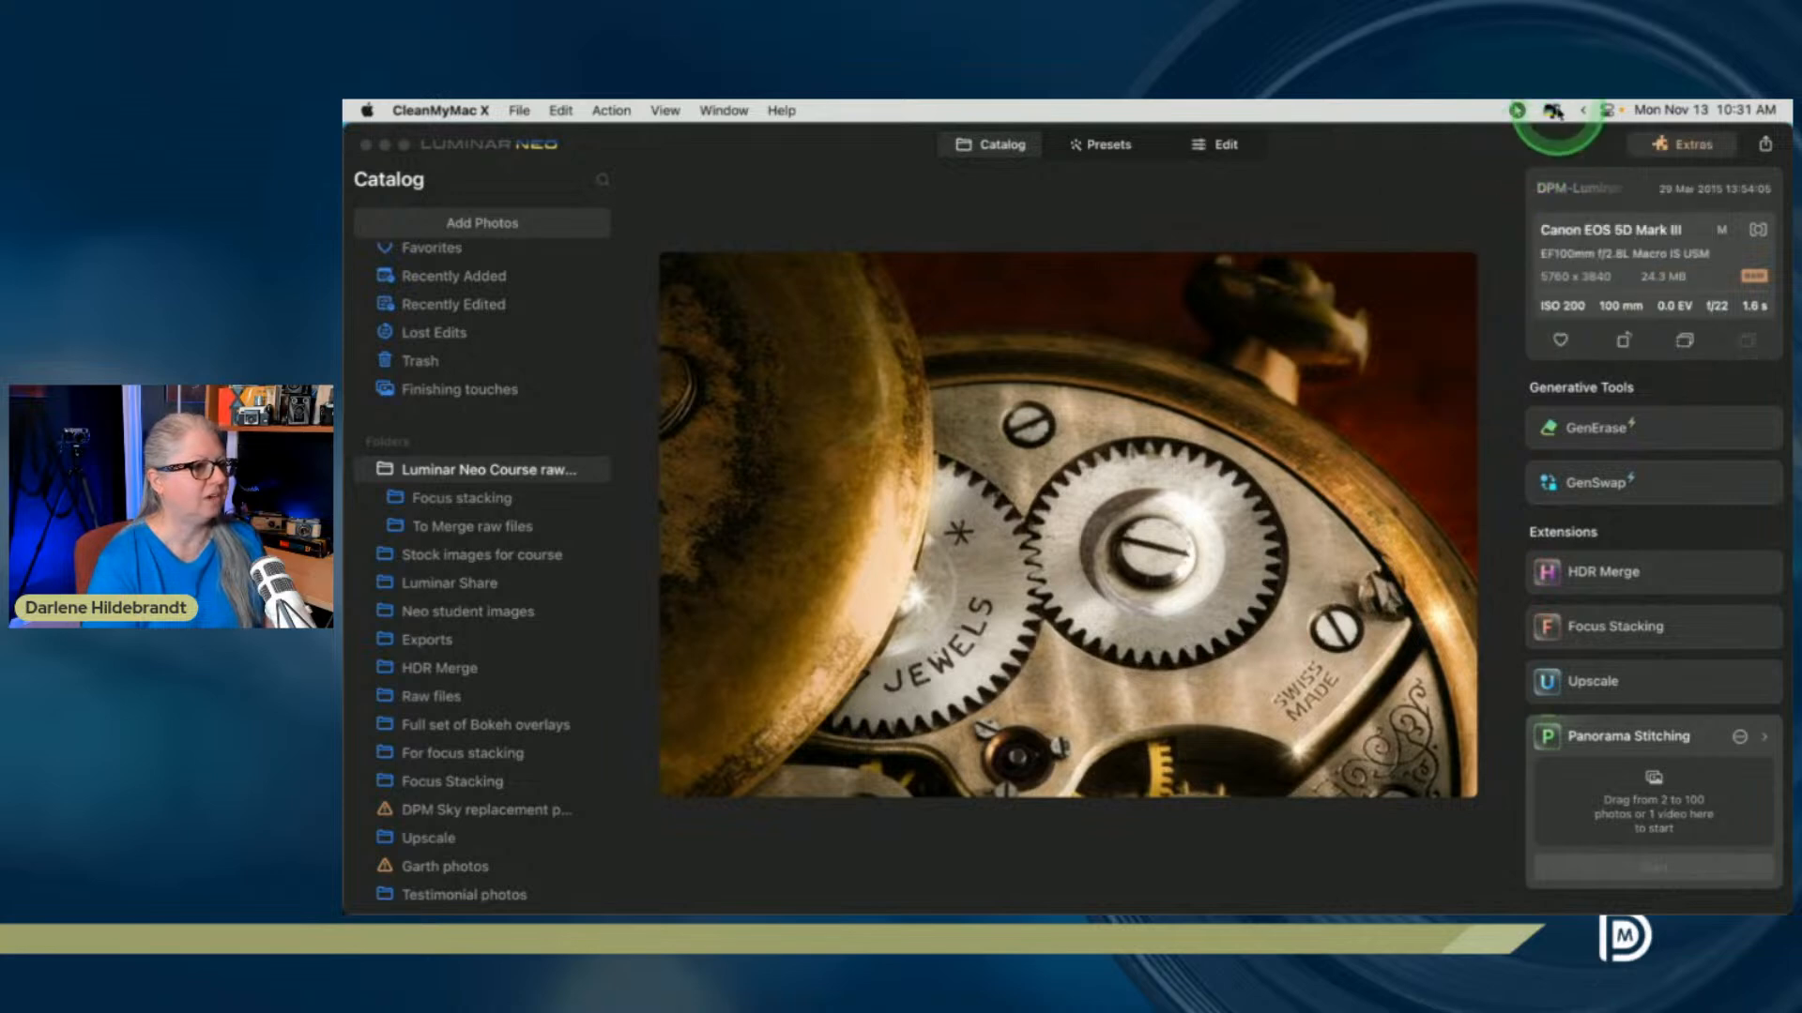
Open the full CleanMyMac X application from its menu overview, and view the Uninstaller module
click(1553, 111)
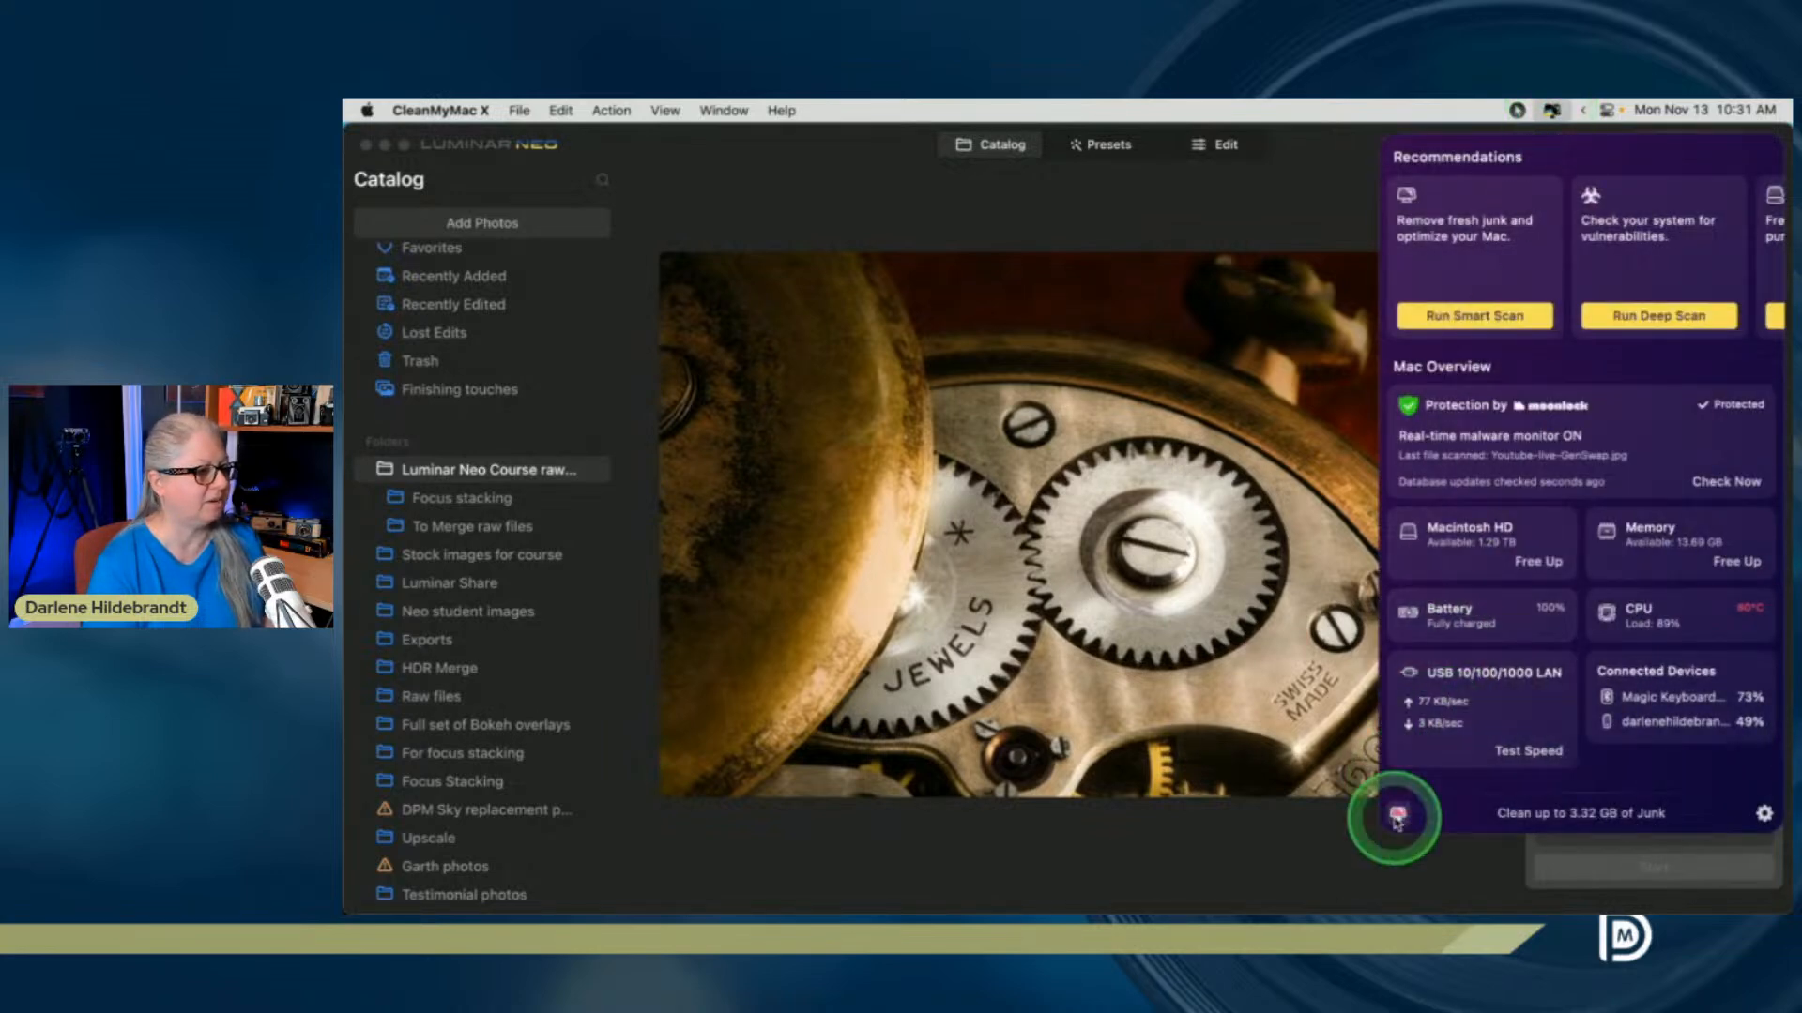
click(1753, 808)
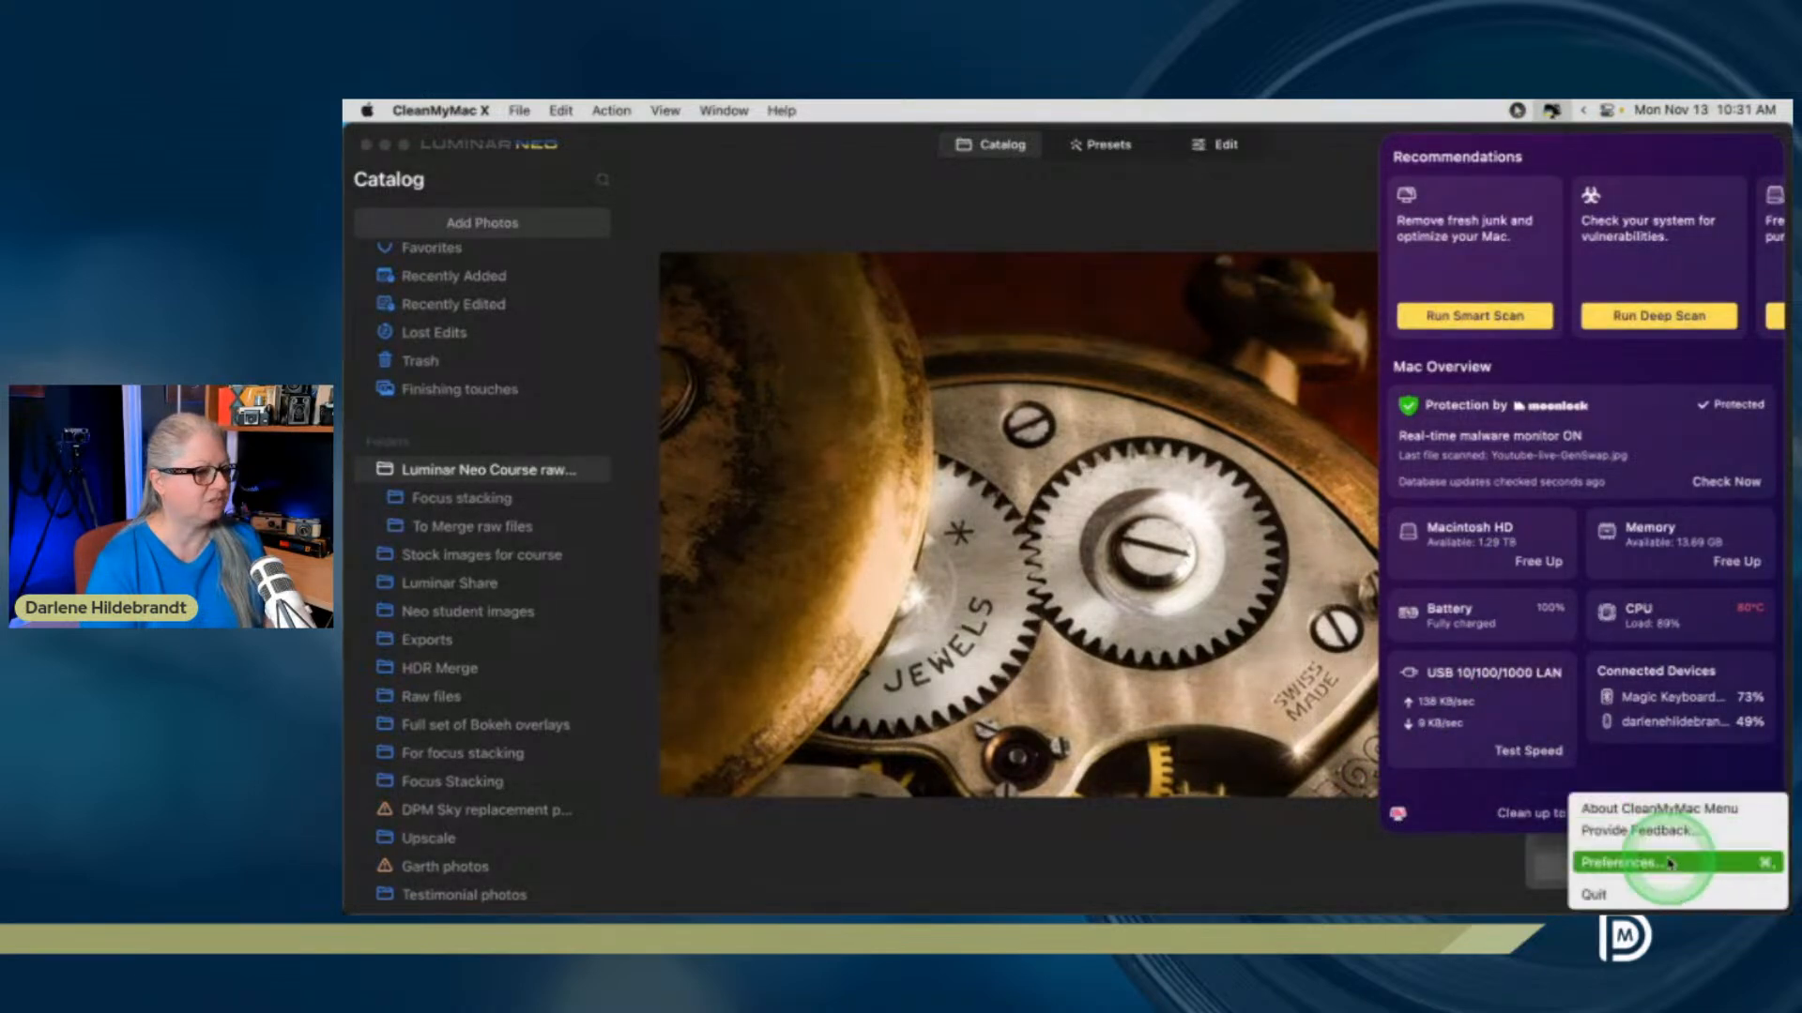
click(1397, 811)
click(1398, 812)
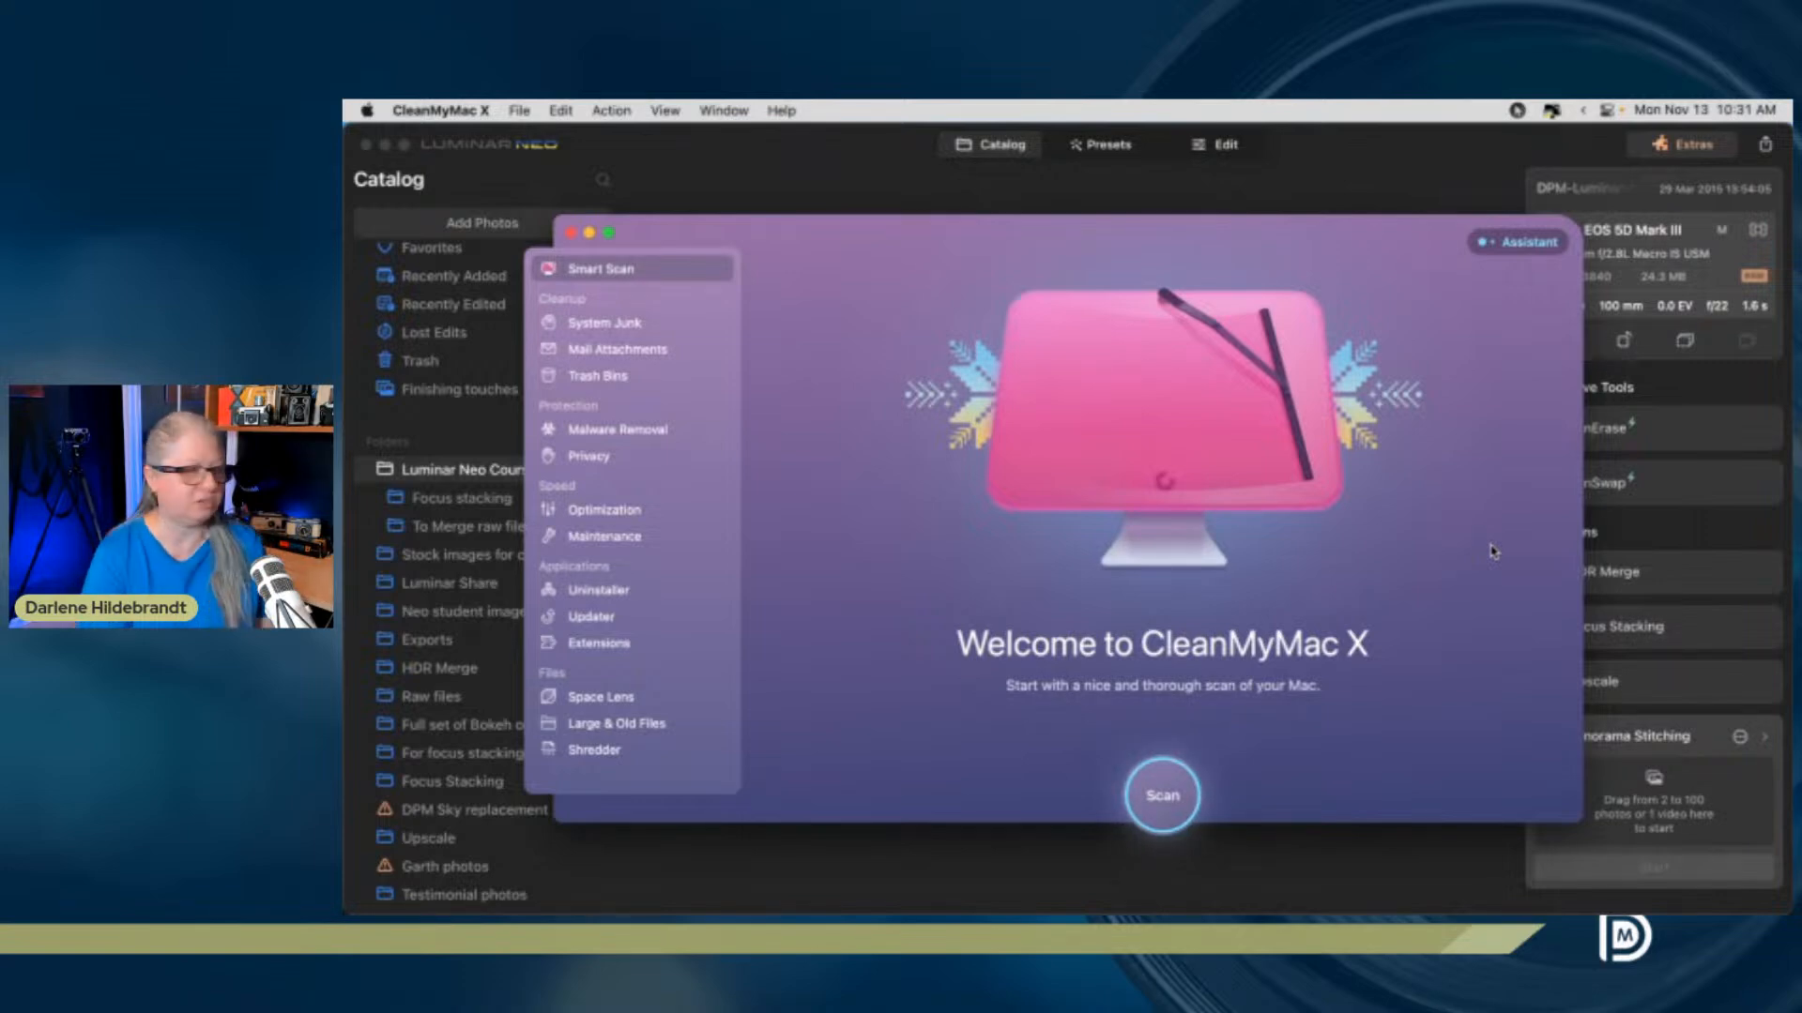
click(1422, 530)
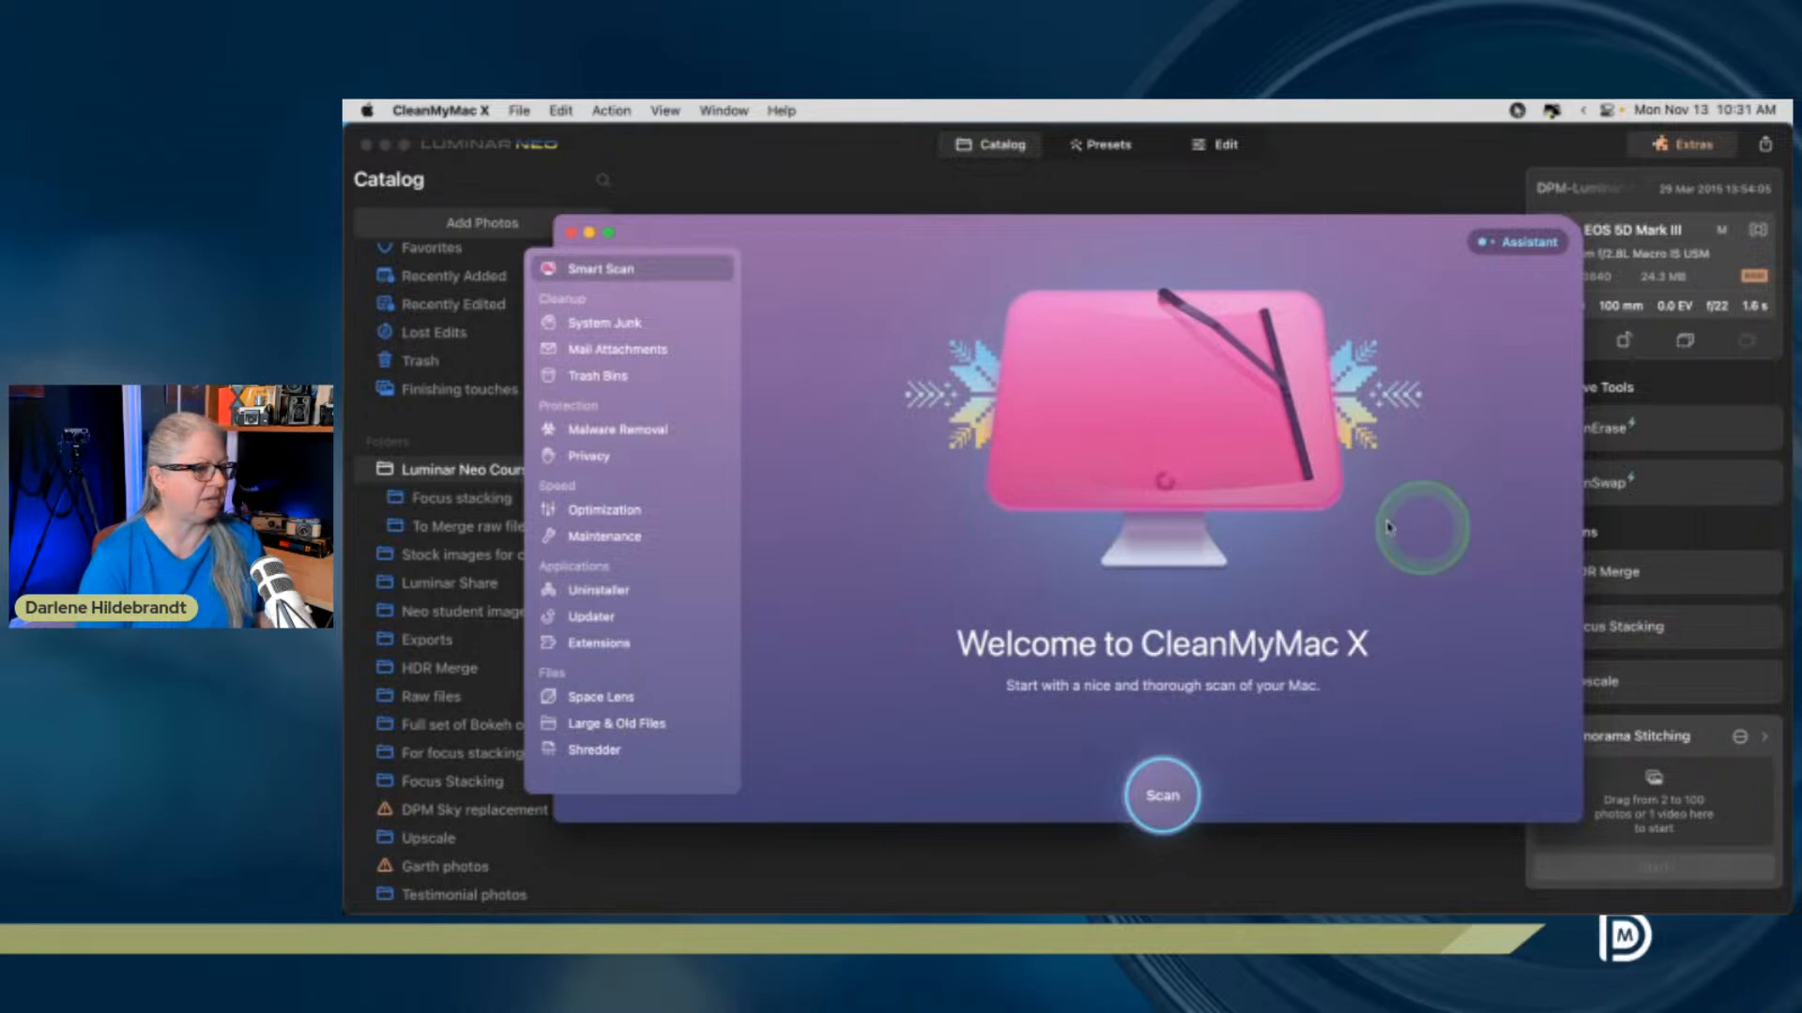
click(598, 592)
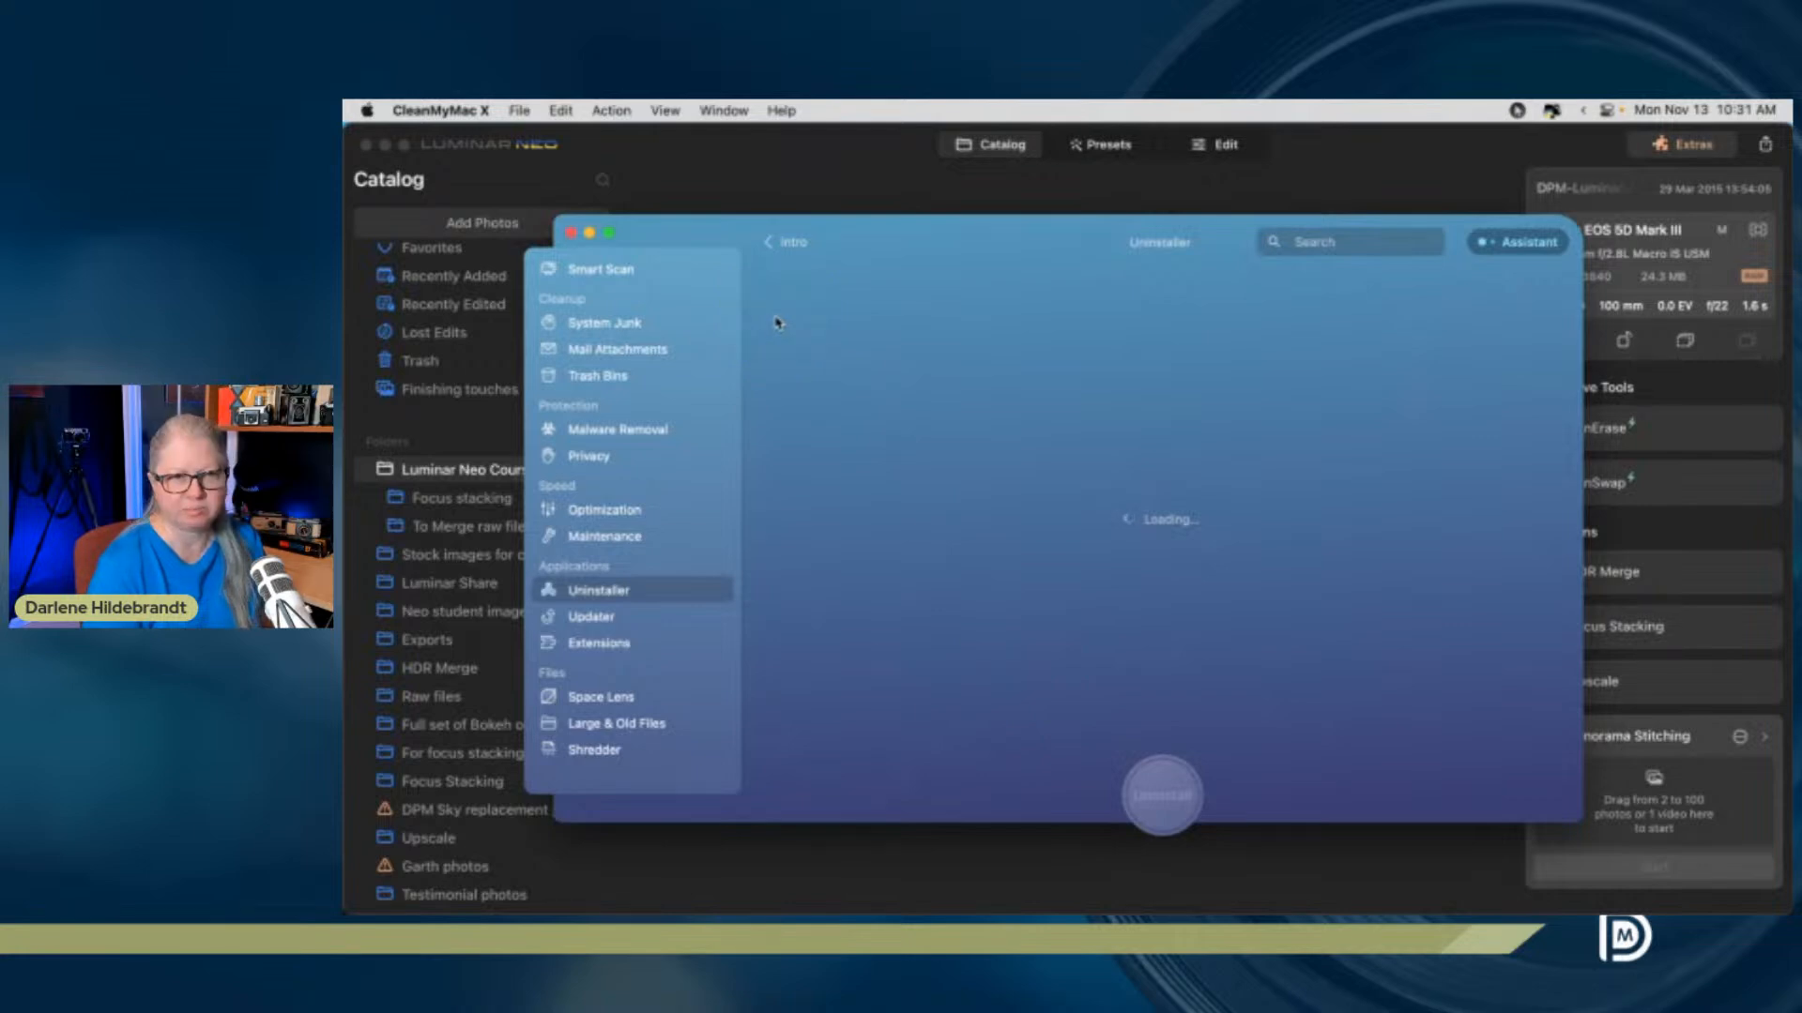
Return to Luminar Neo, and open the GenSwap testing album in the catalog
click(750, 150)
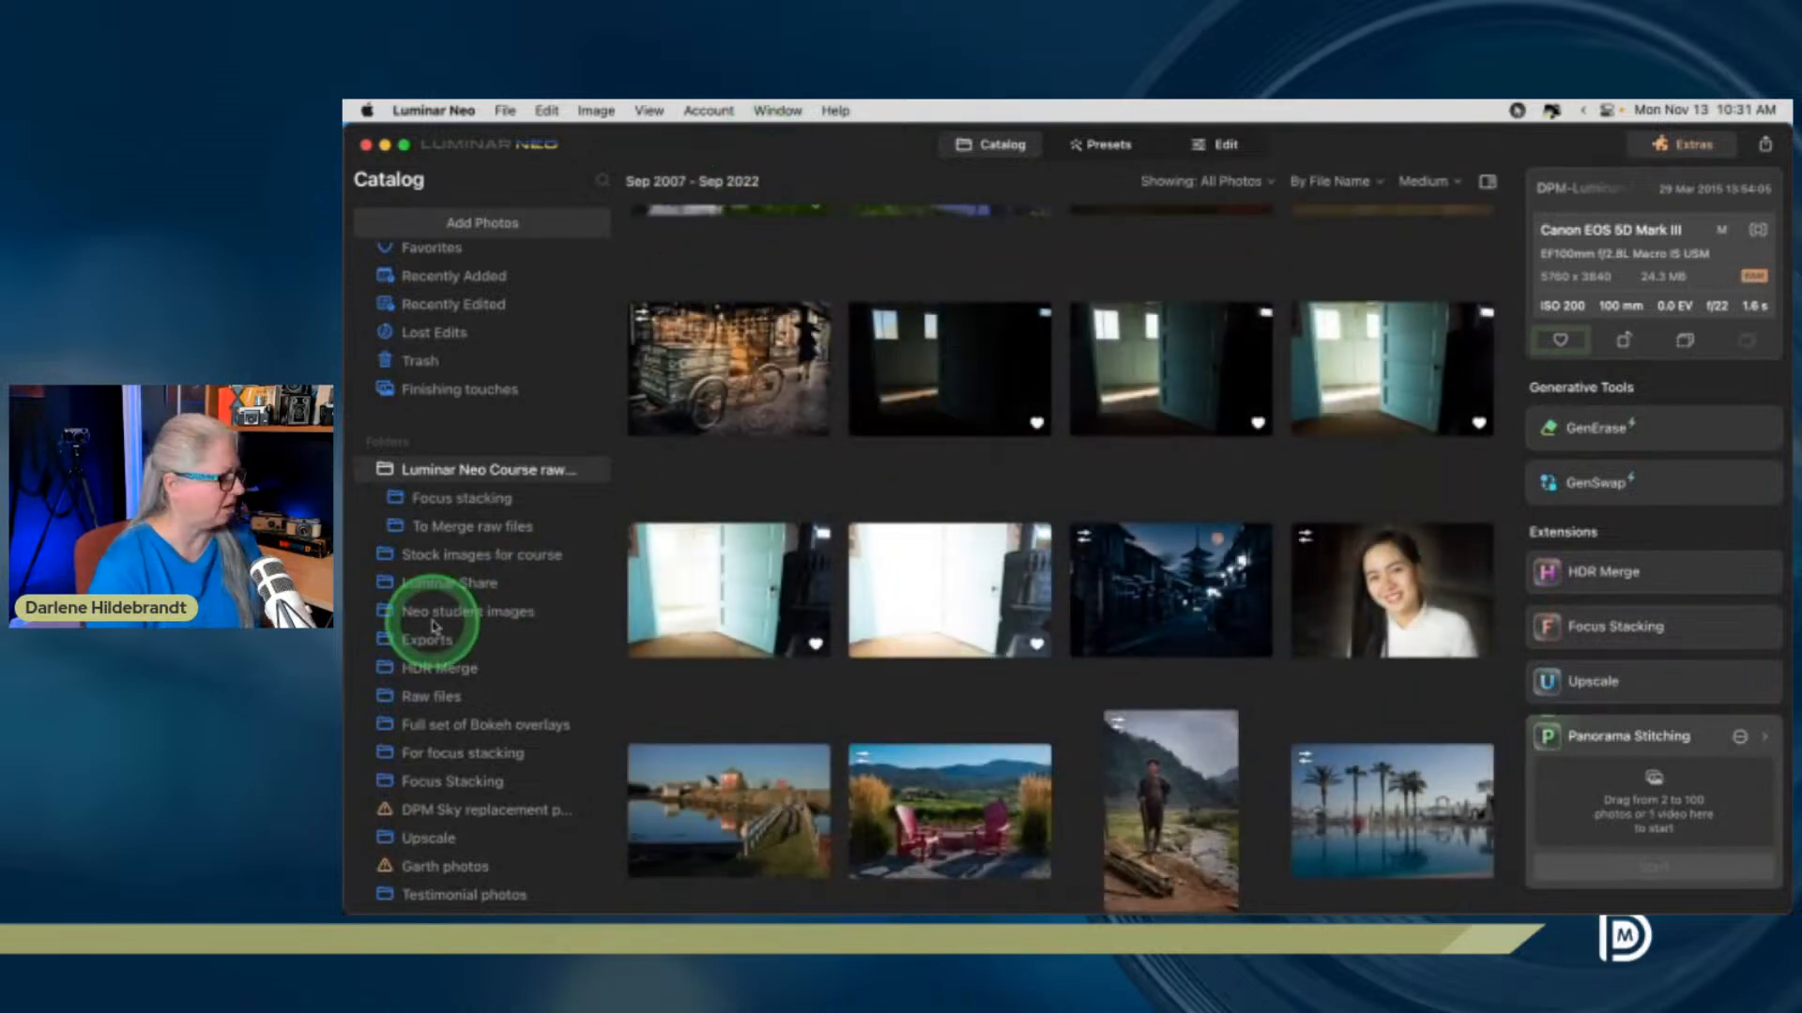
scroll(447, 875, down, 15)
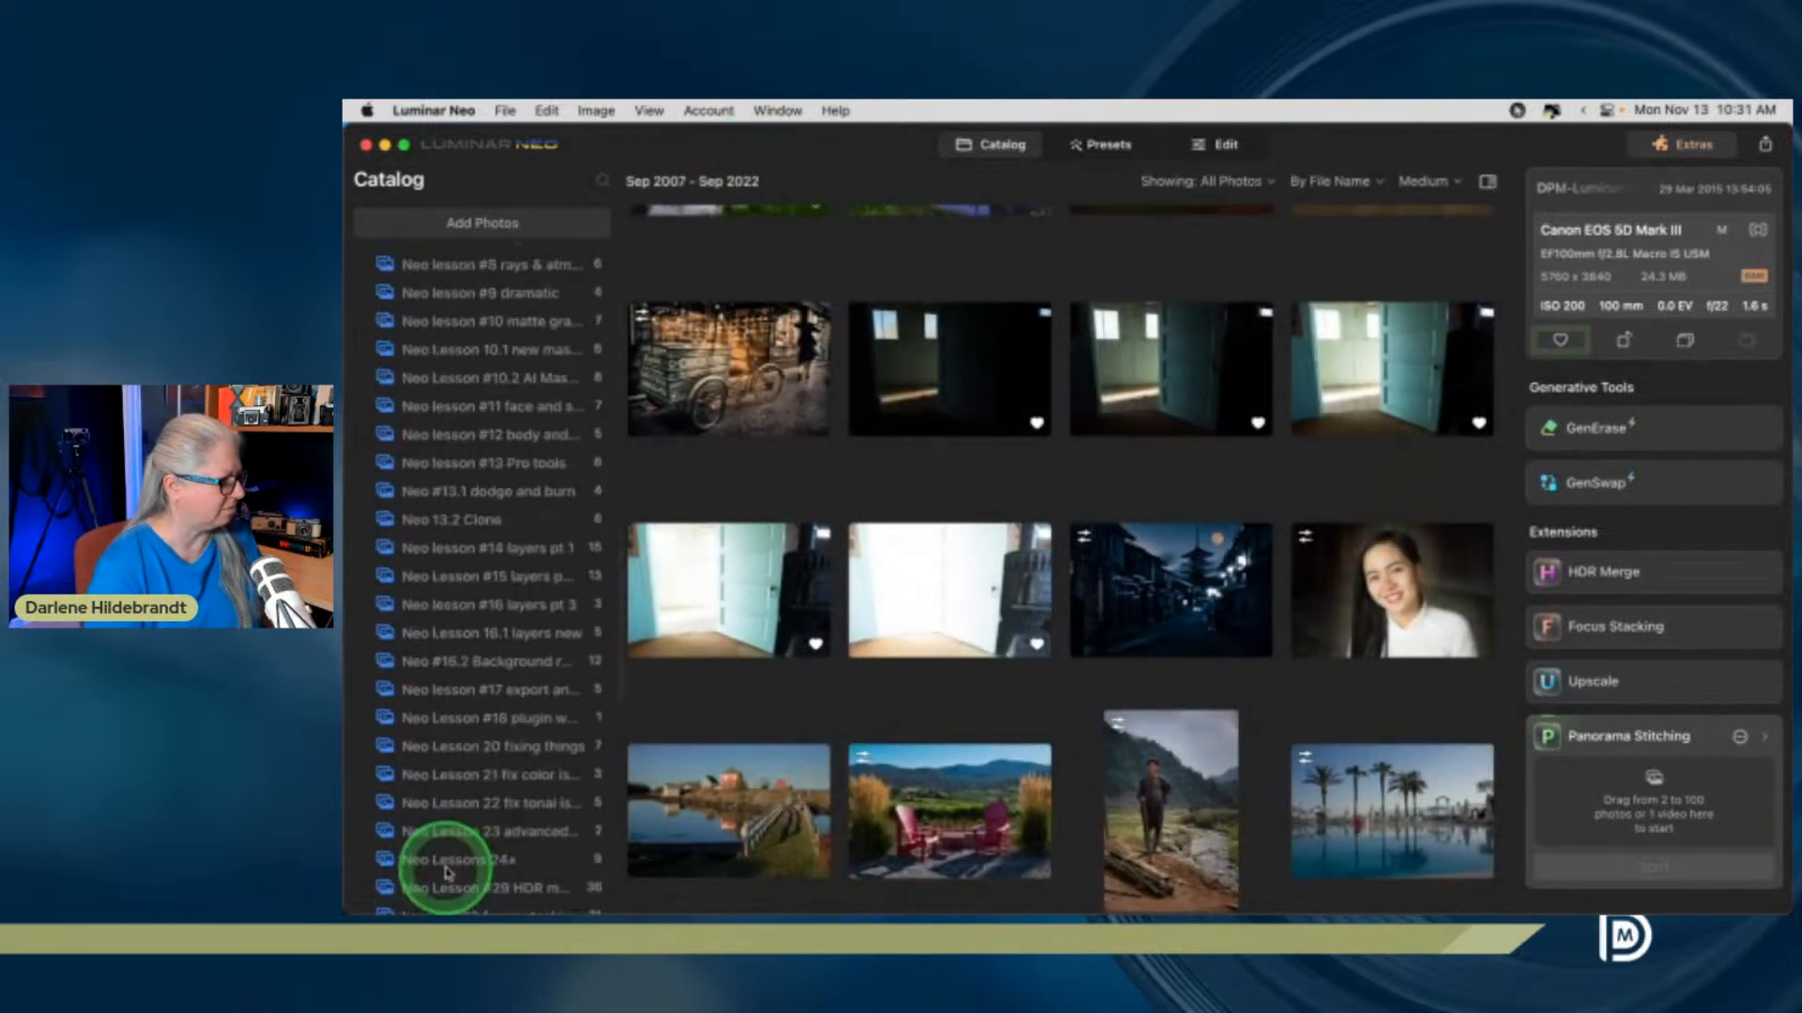
click(447, 875)
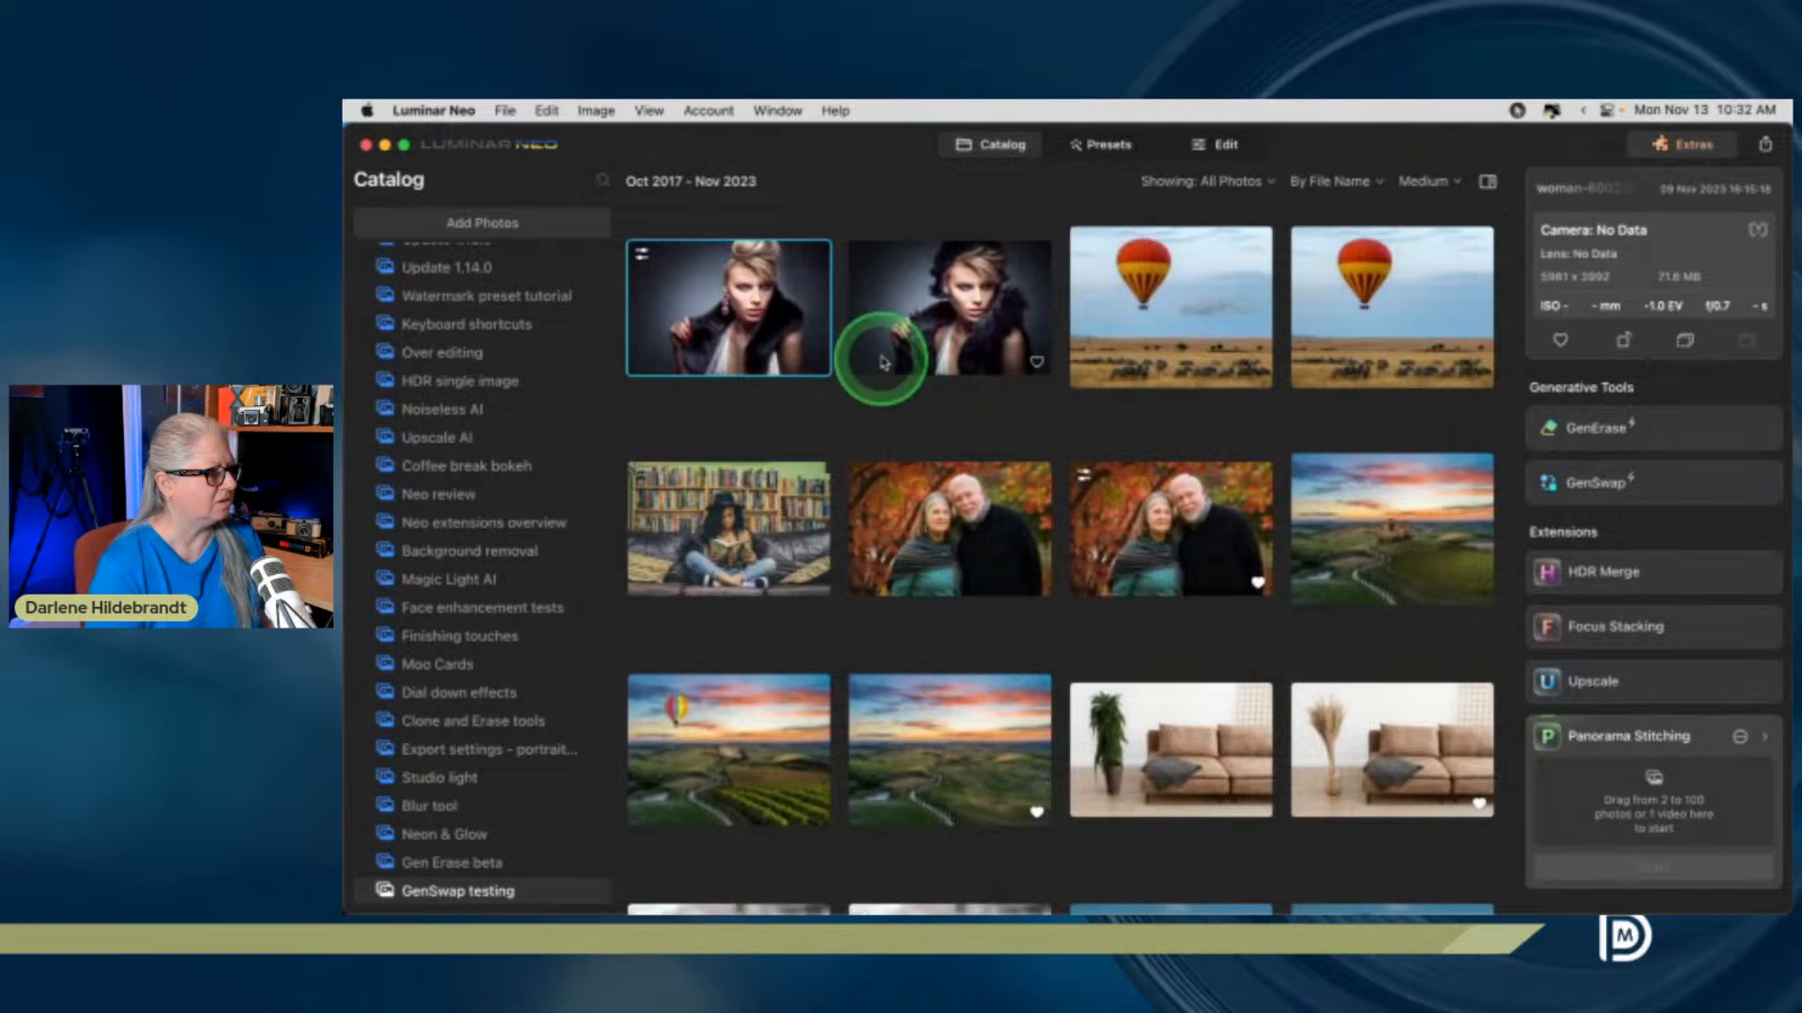
click(878, 298)
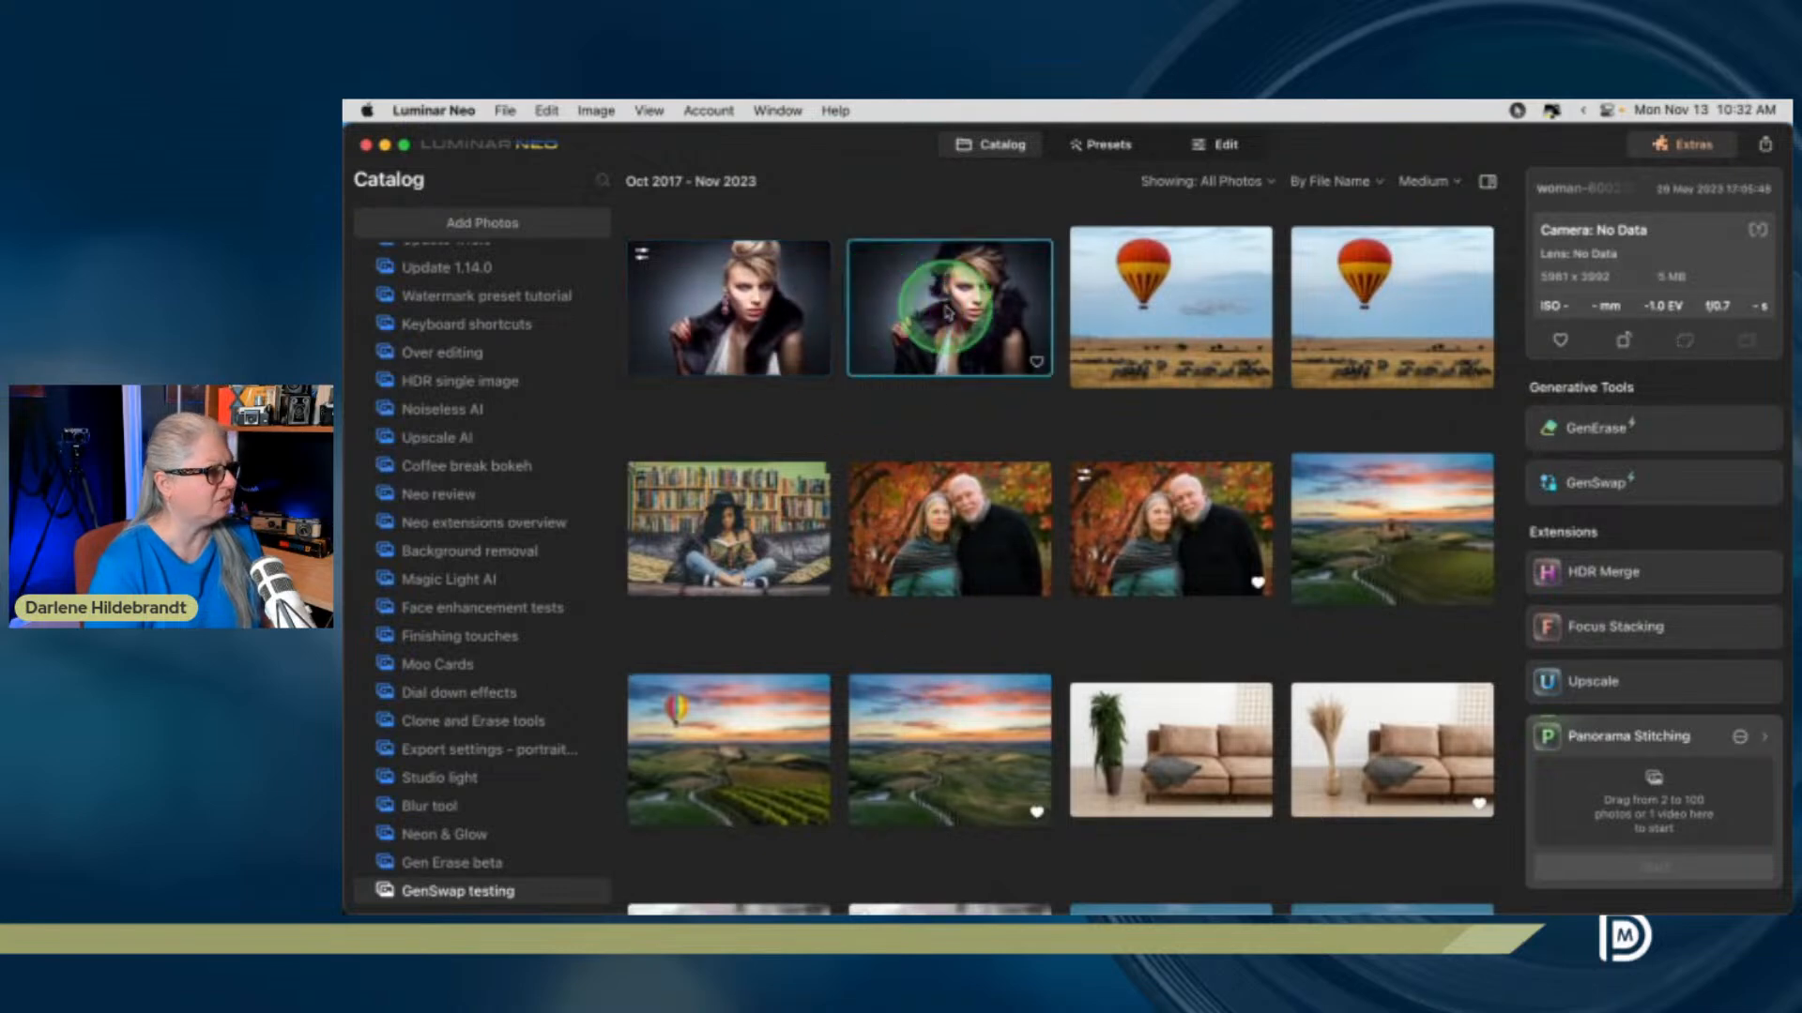
click(1703, 486)
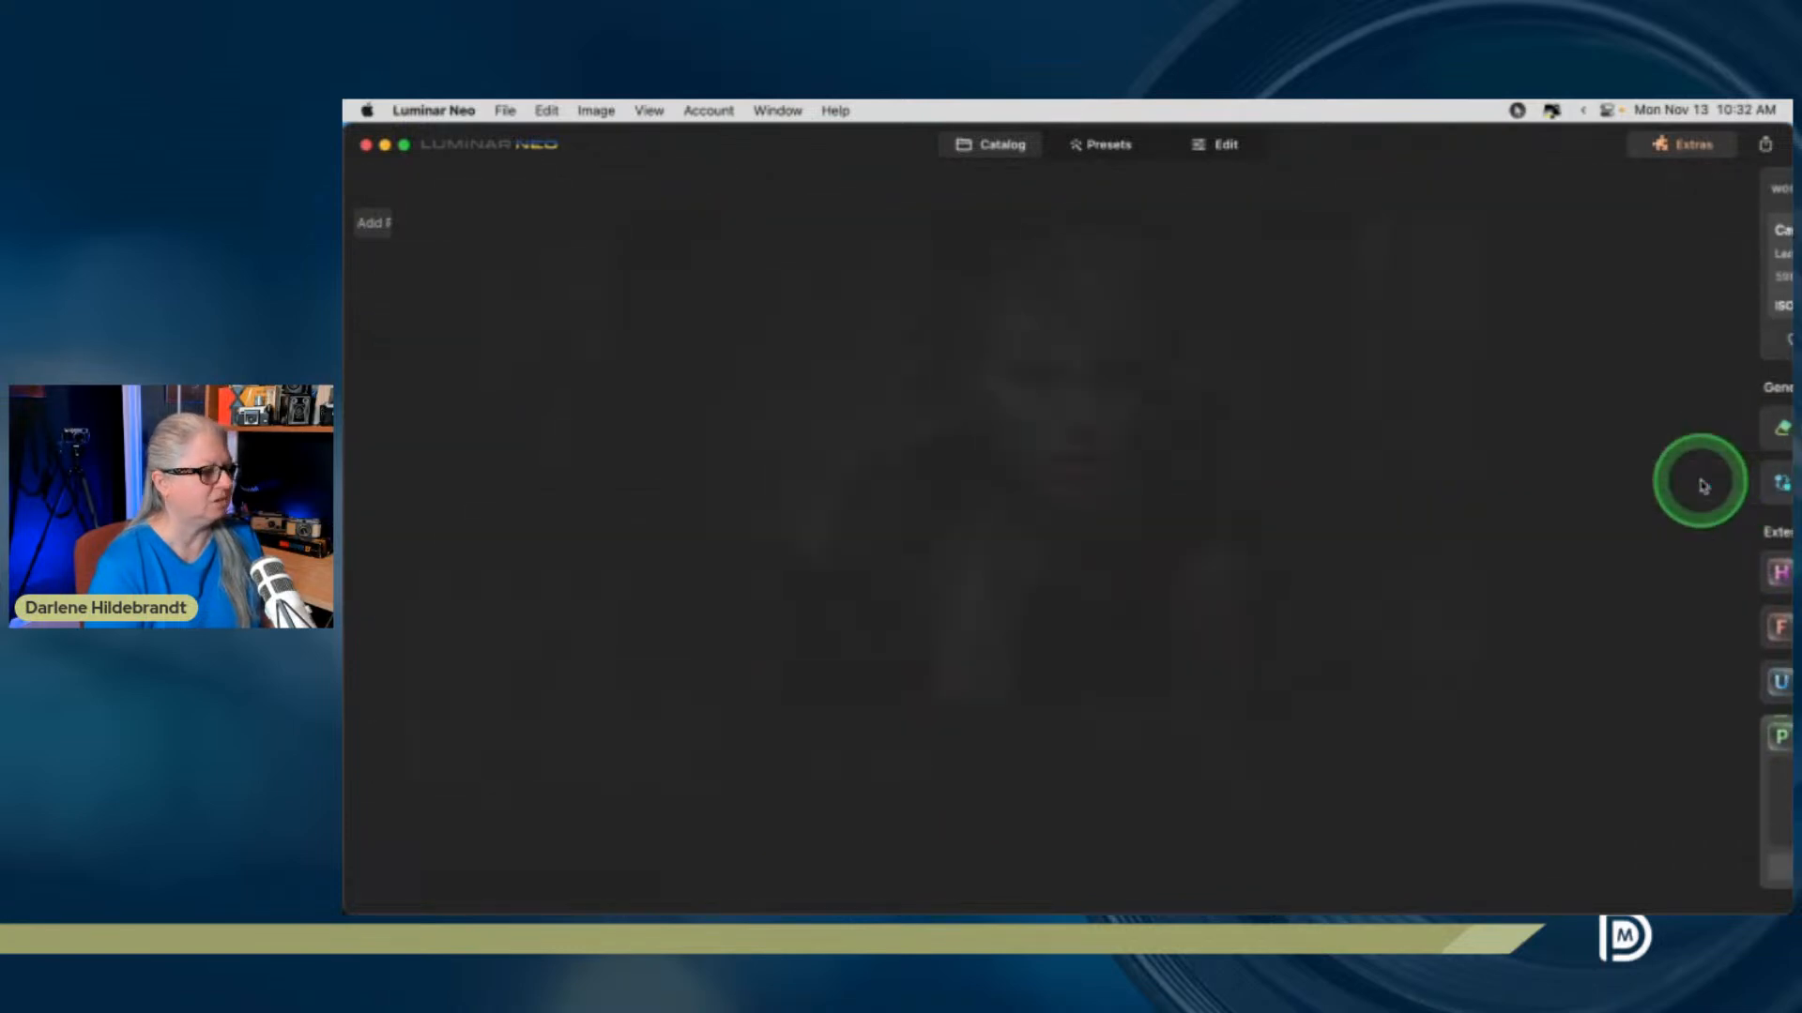
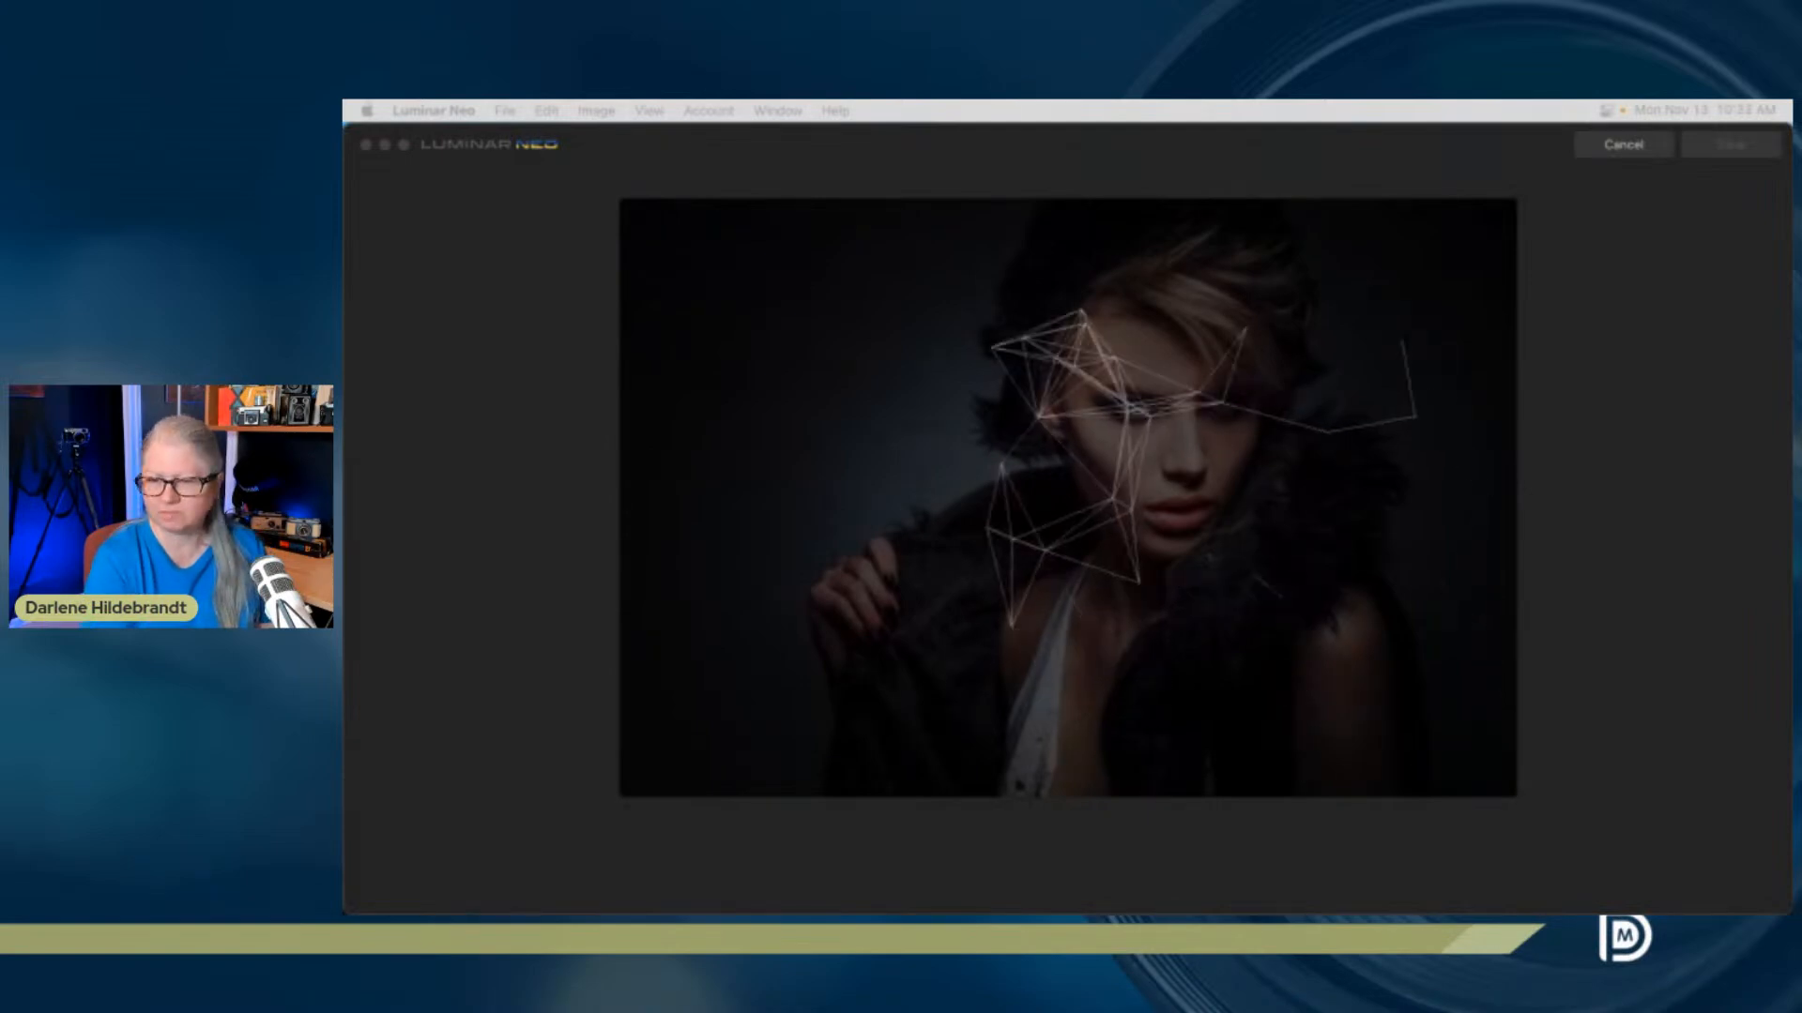
click(1610, 154)
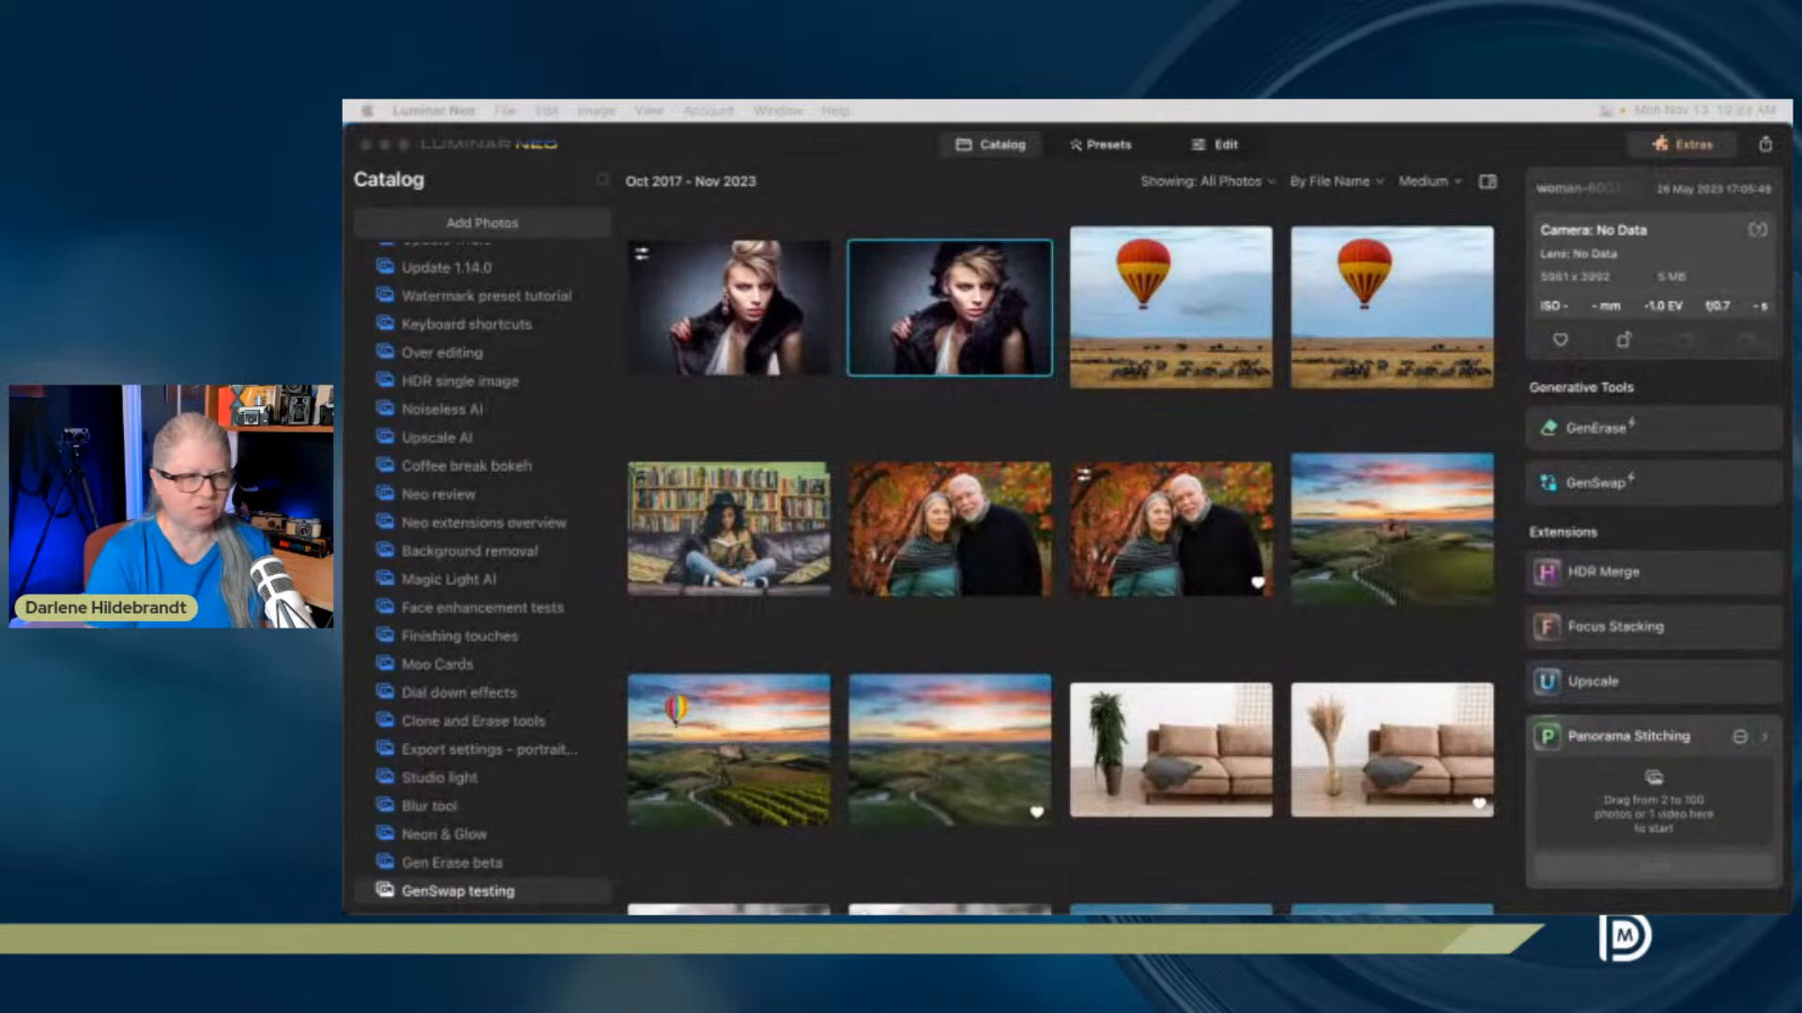
Compare the hilltop castle landscape with its hot-air balloon and vineyard version, and inspect the vineyard rows up close
click(1405, 514)
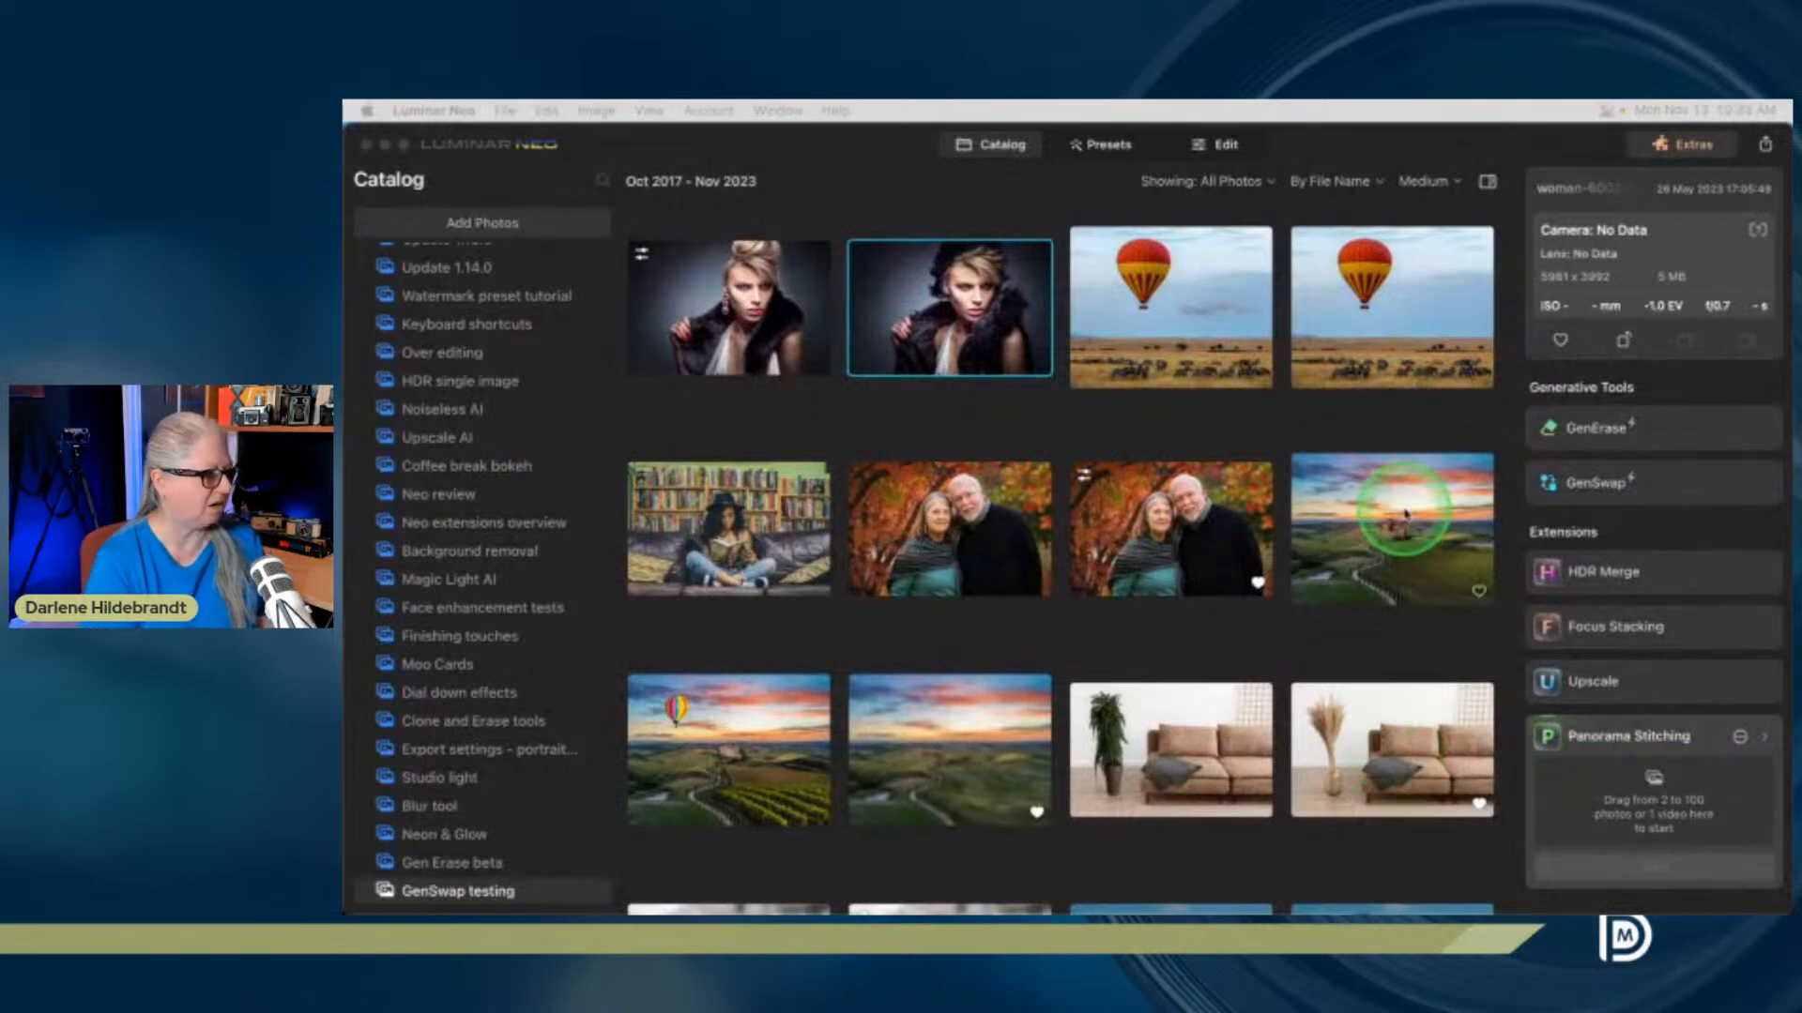
double_click(1405, 513)
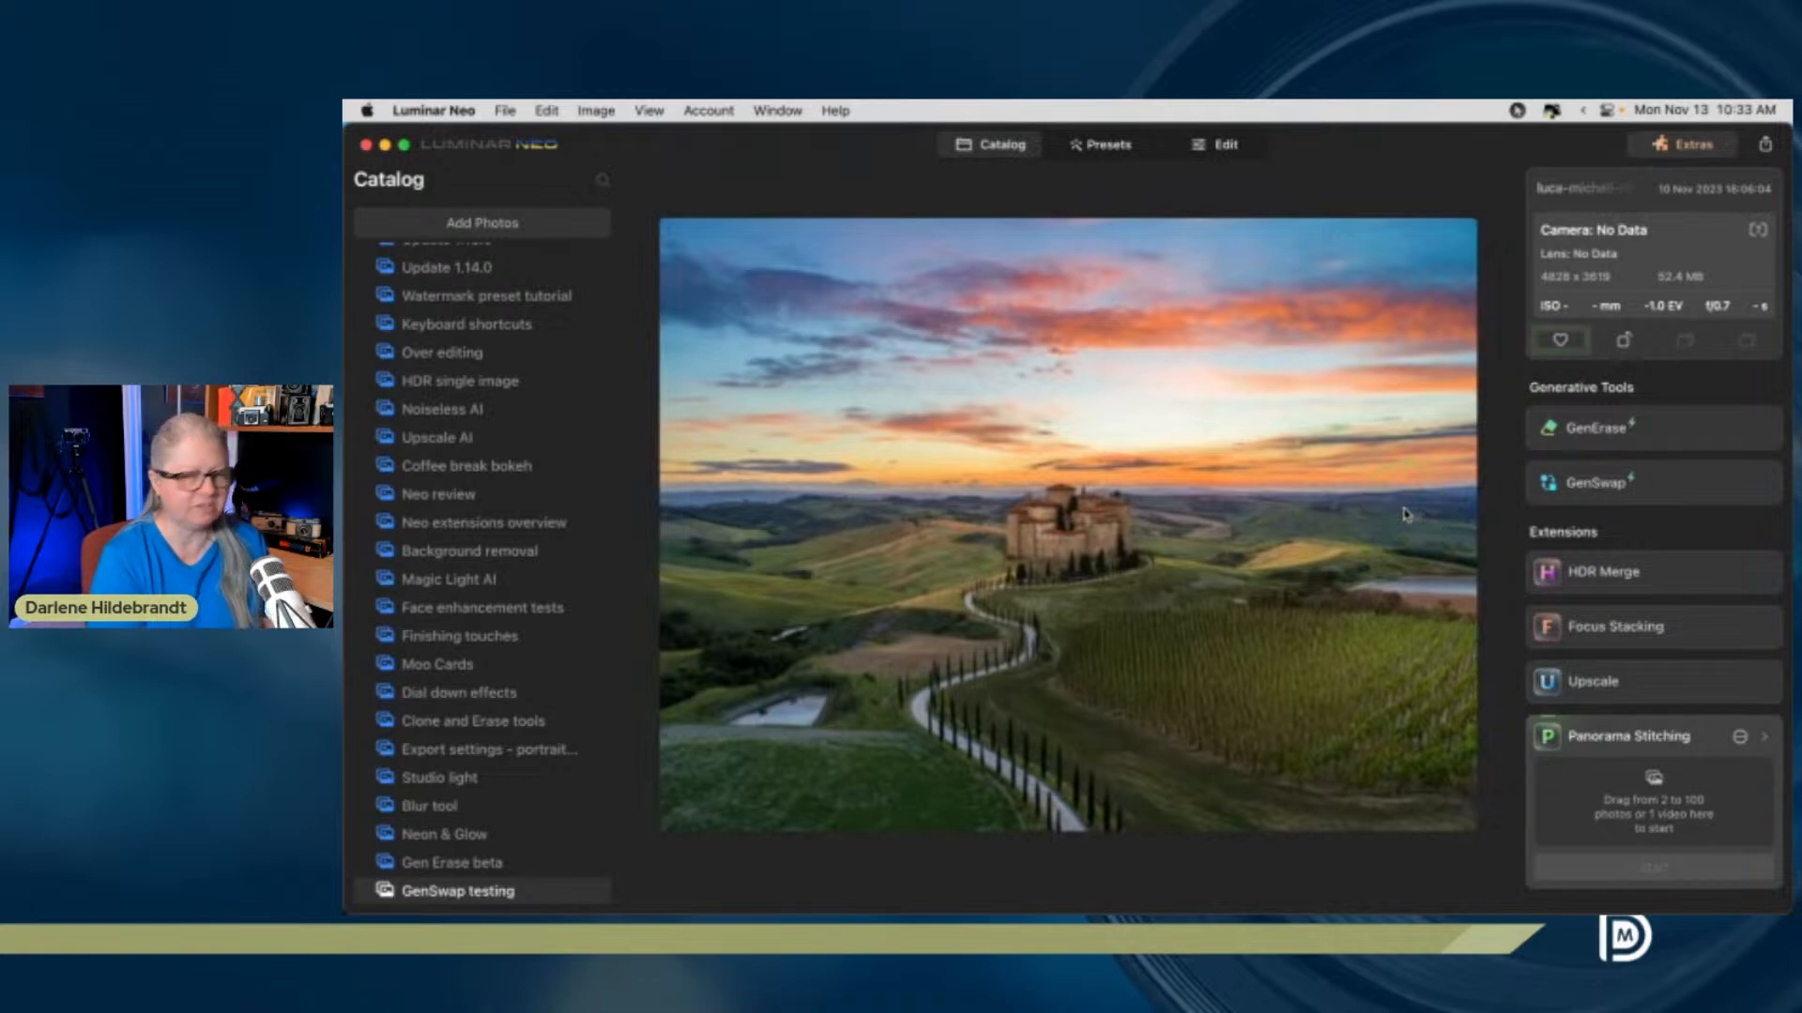
key(Right)
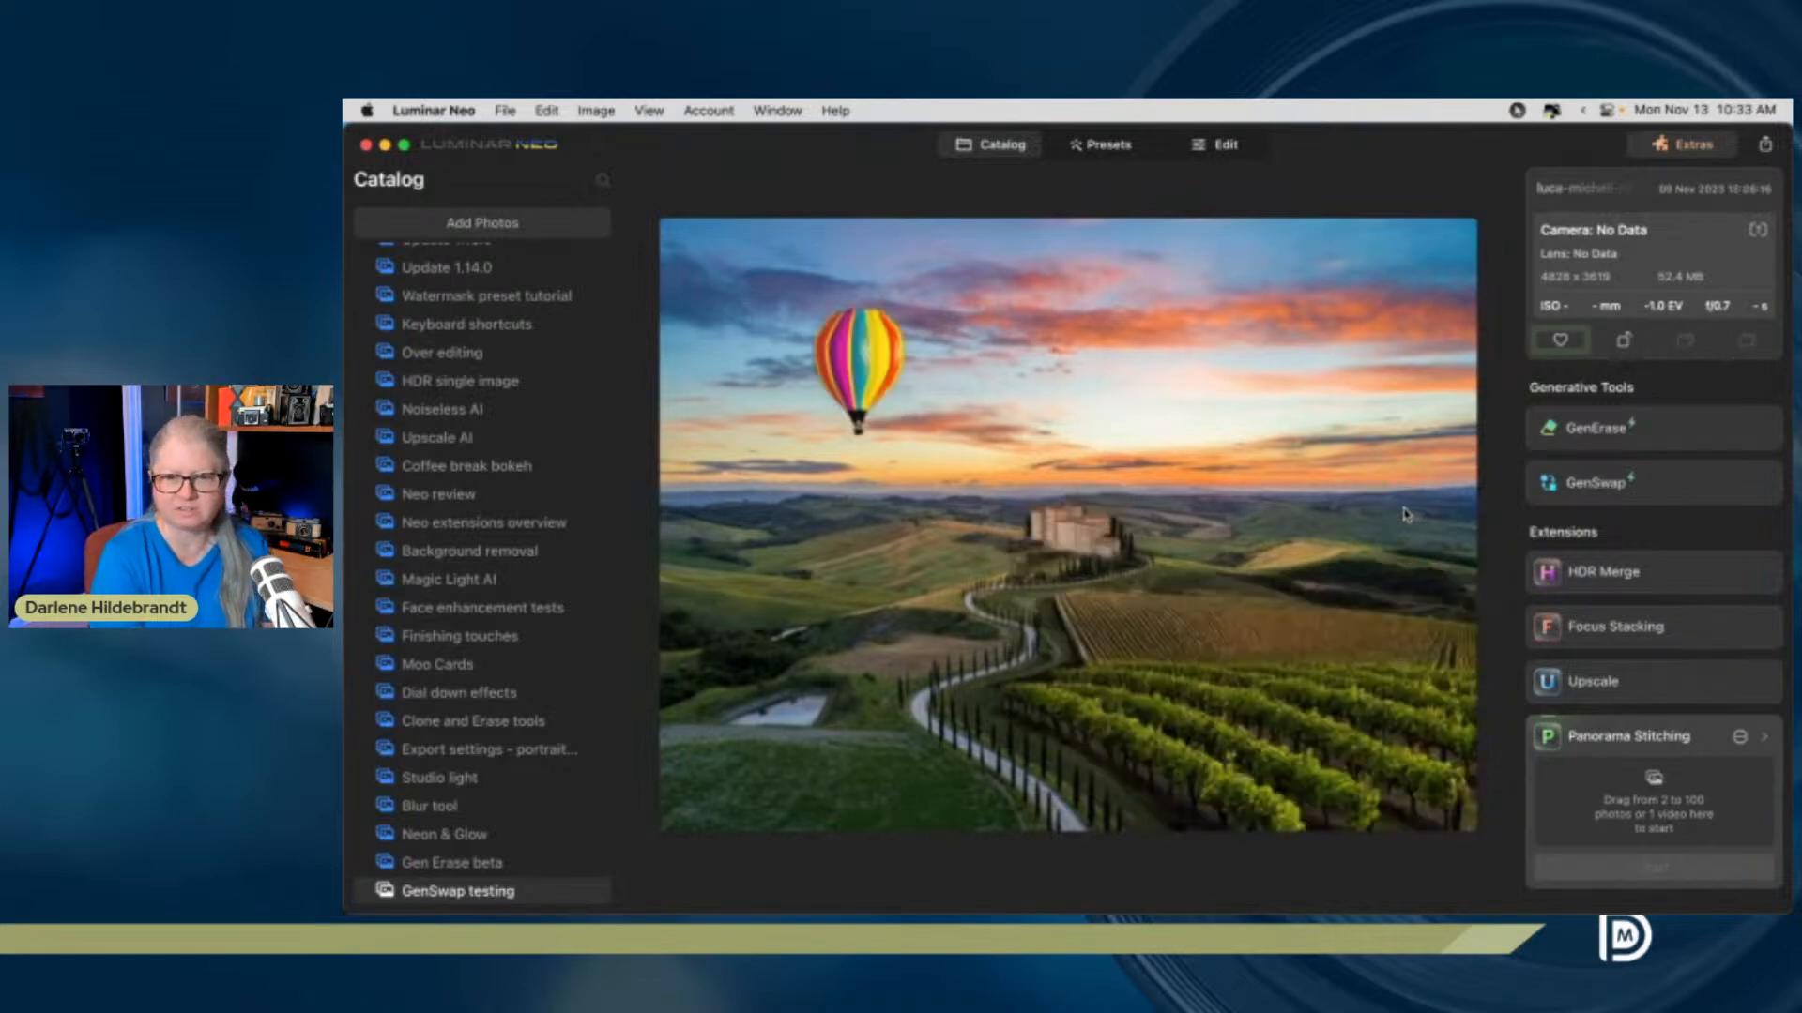
key(Left)
key(Right)
key(Right)
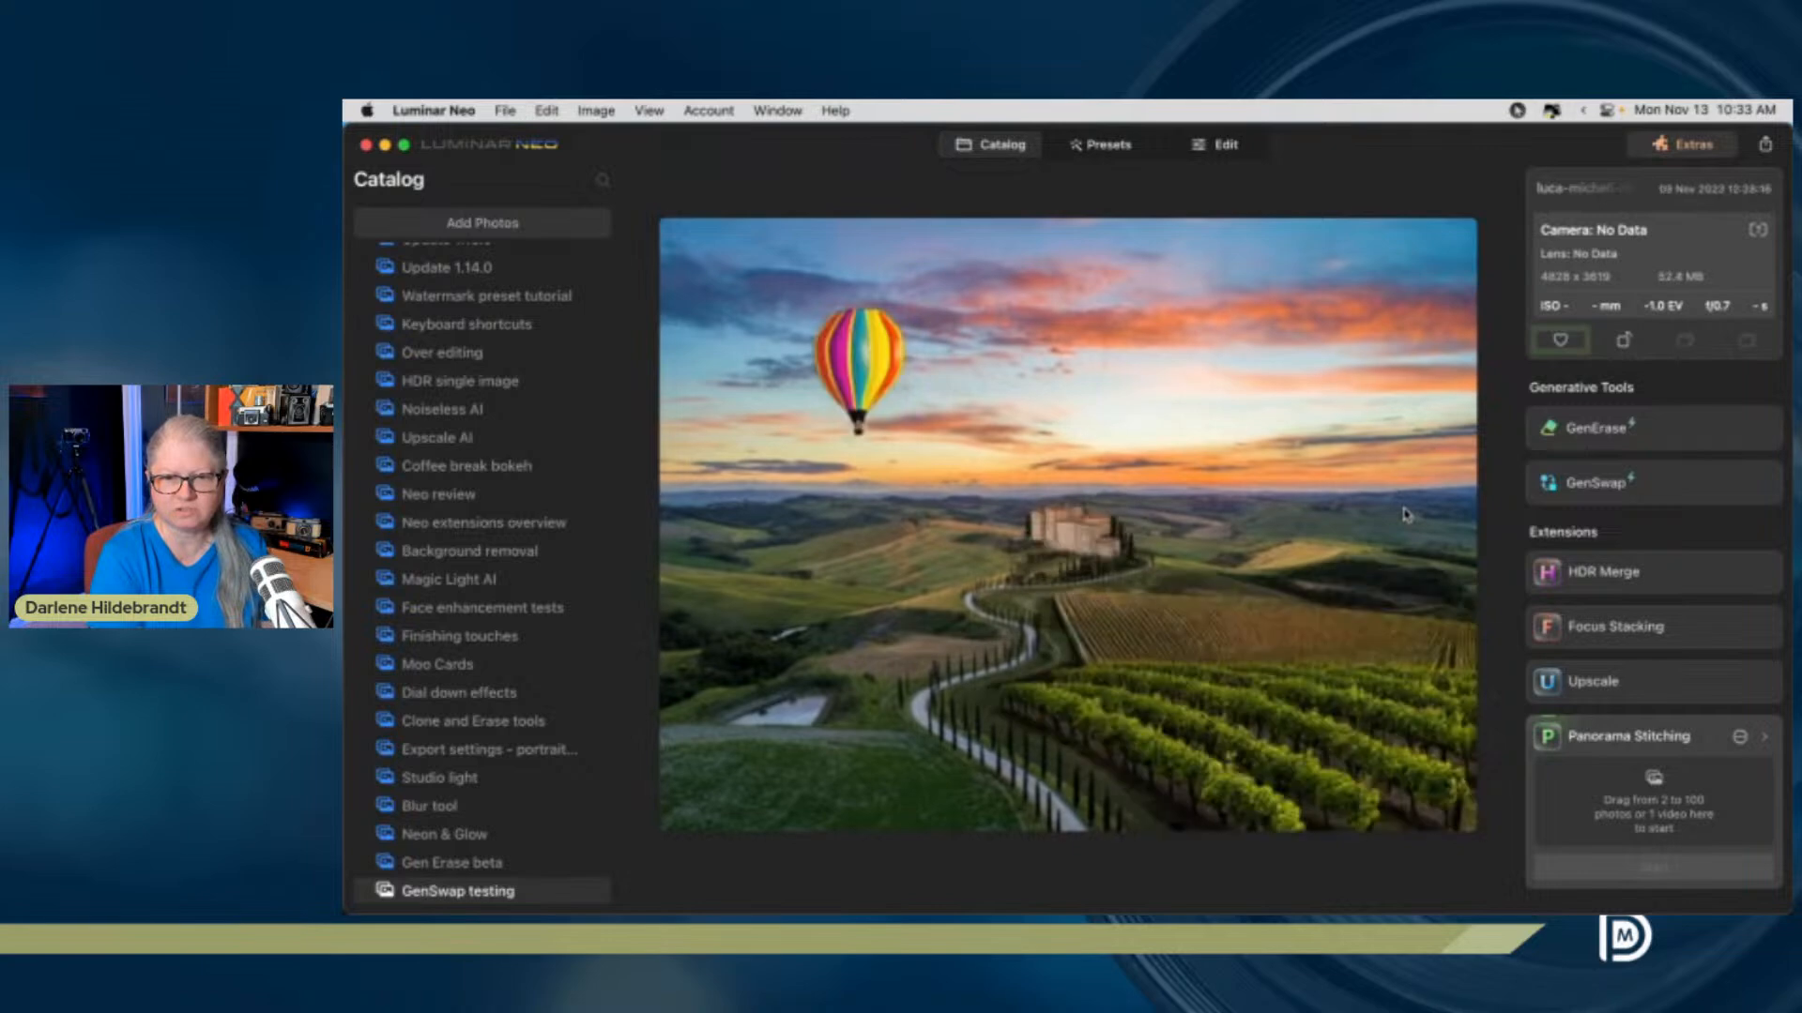
click(1328, 698)
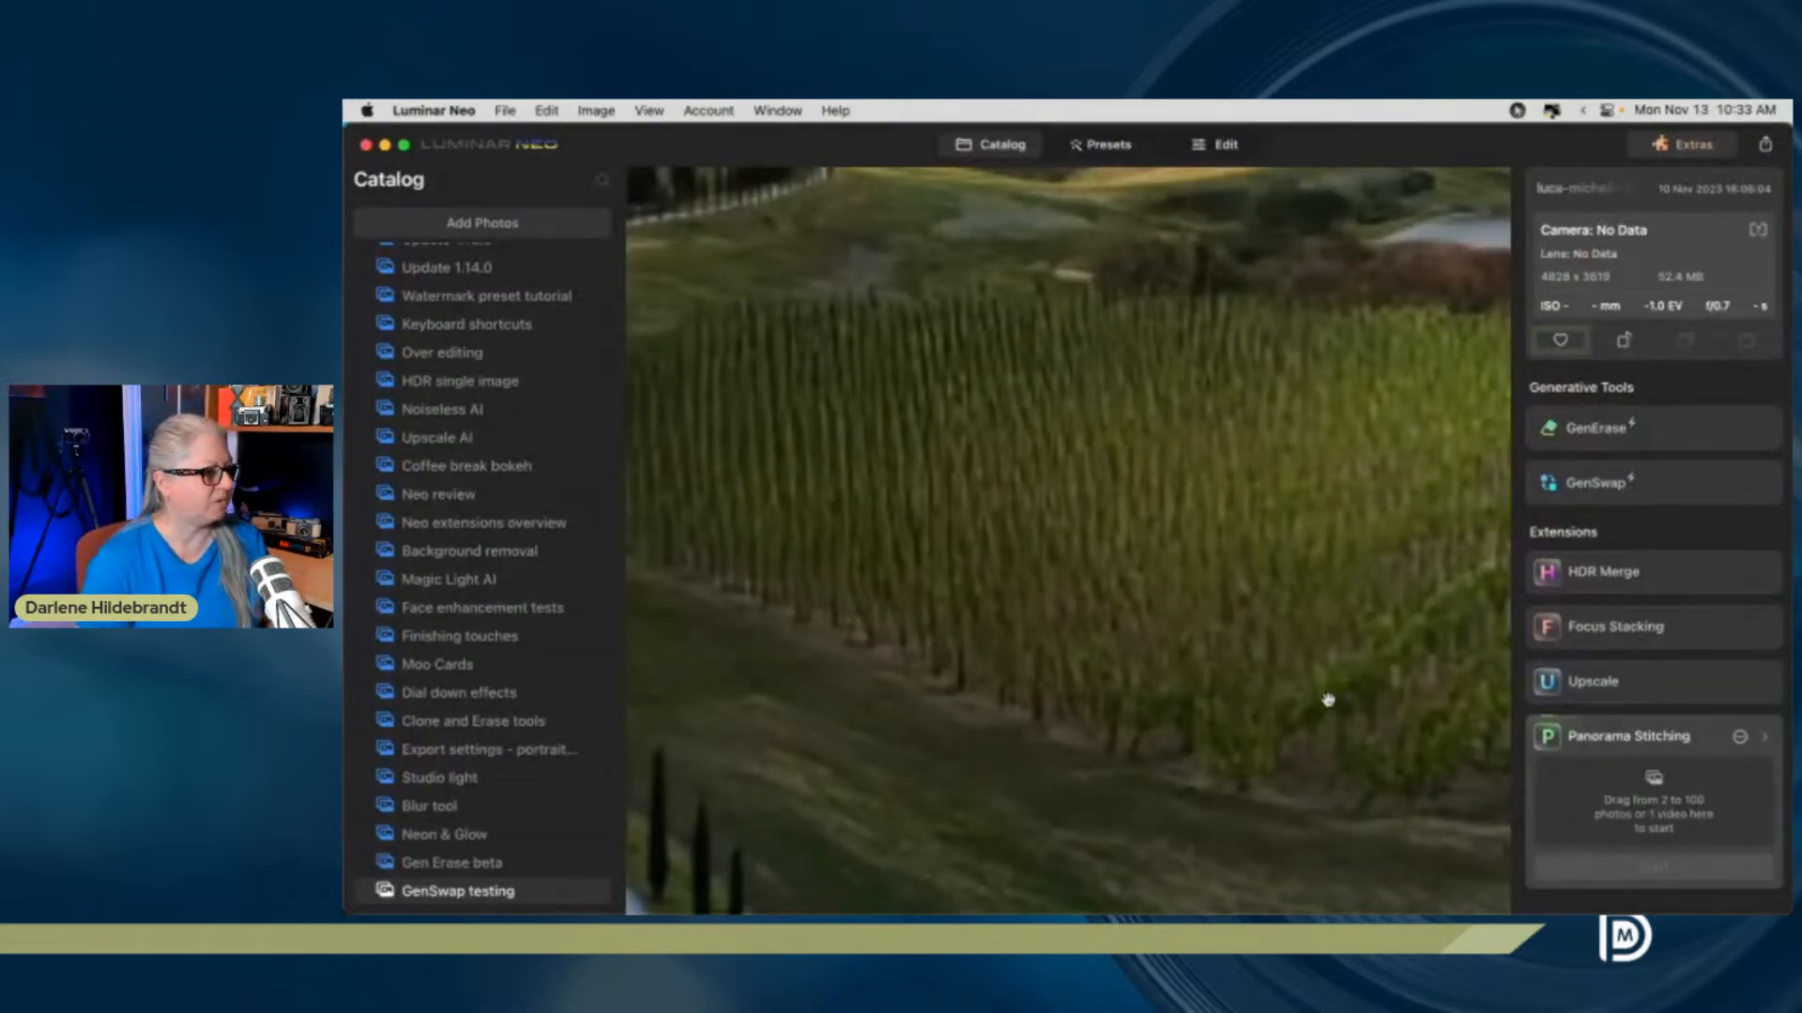
click(1140, 647)
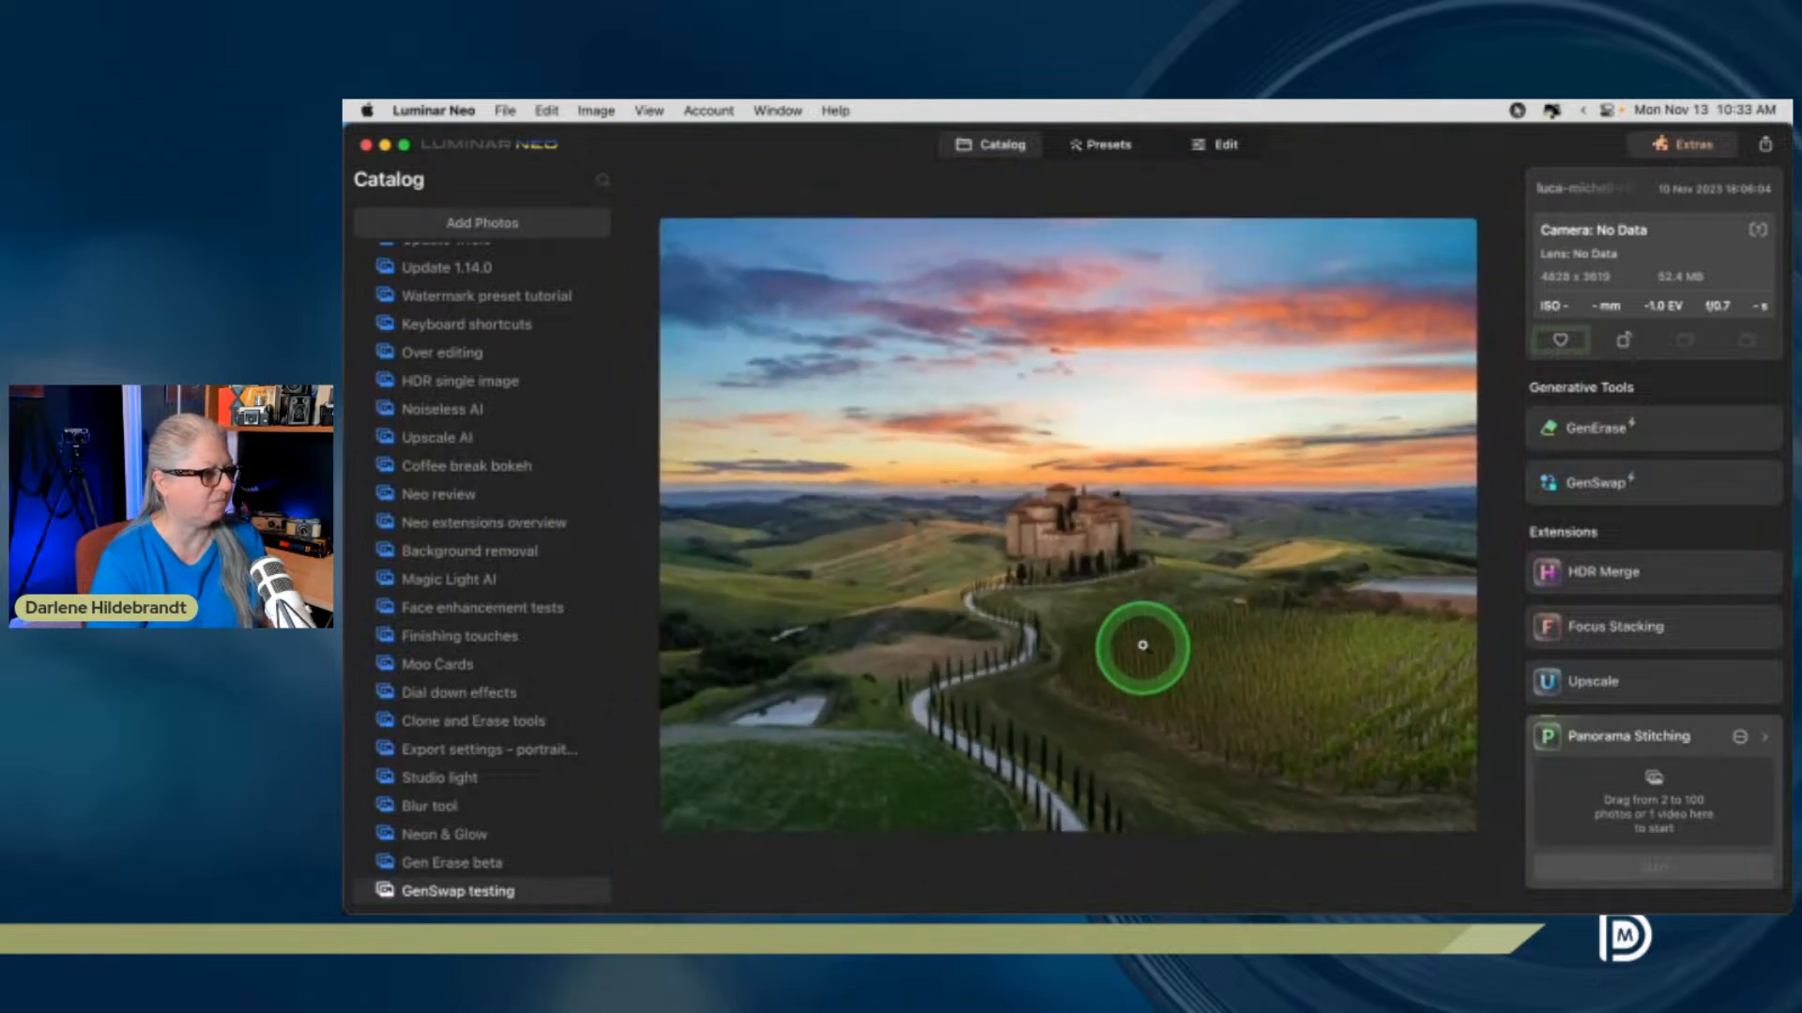
Switch to Lightroom Classic, showing the For background removal folder in the Library
key(super+Tab)
key(super+Tab)
key(super+Tab)
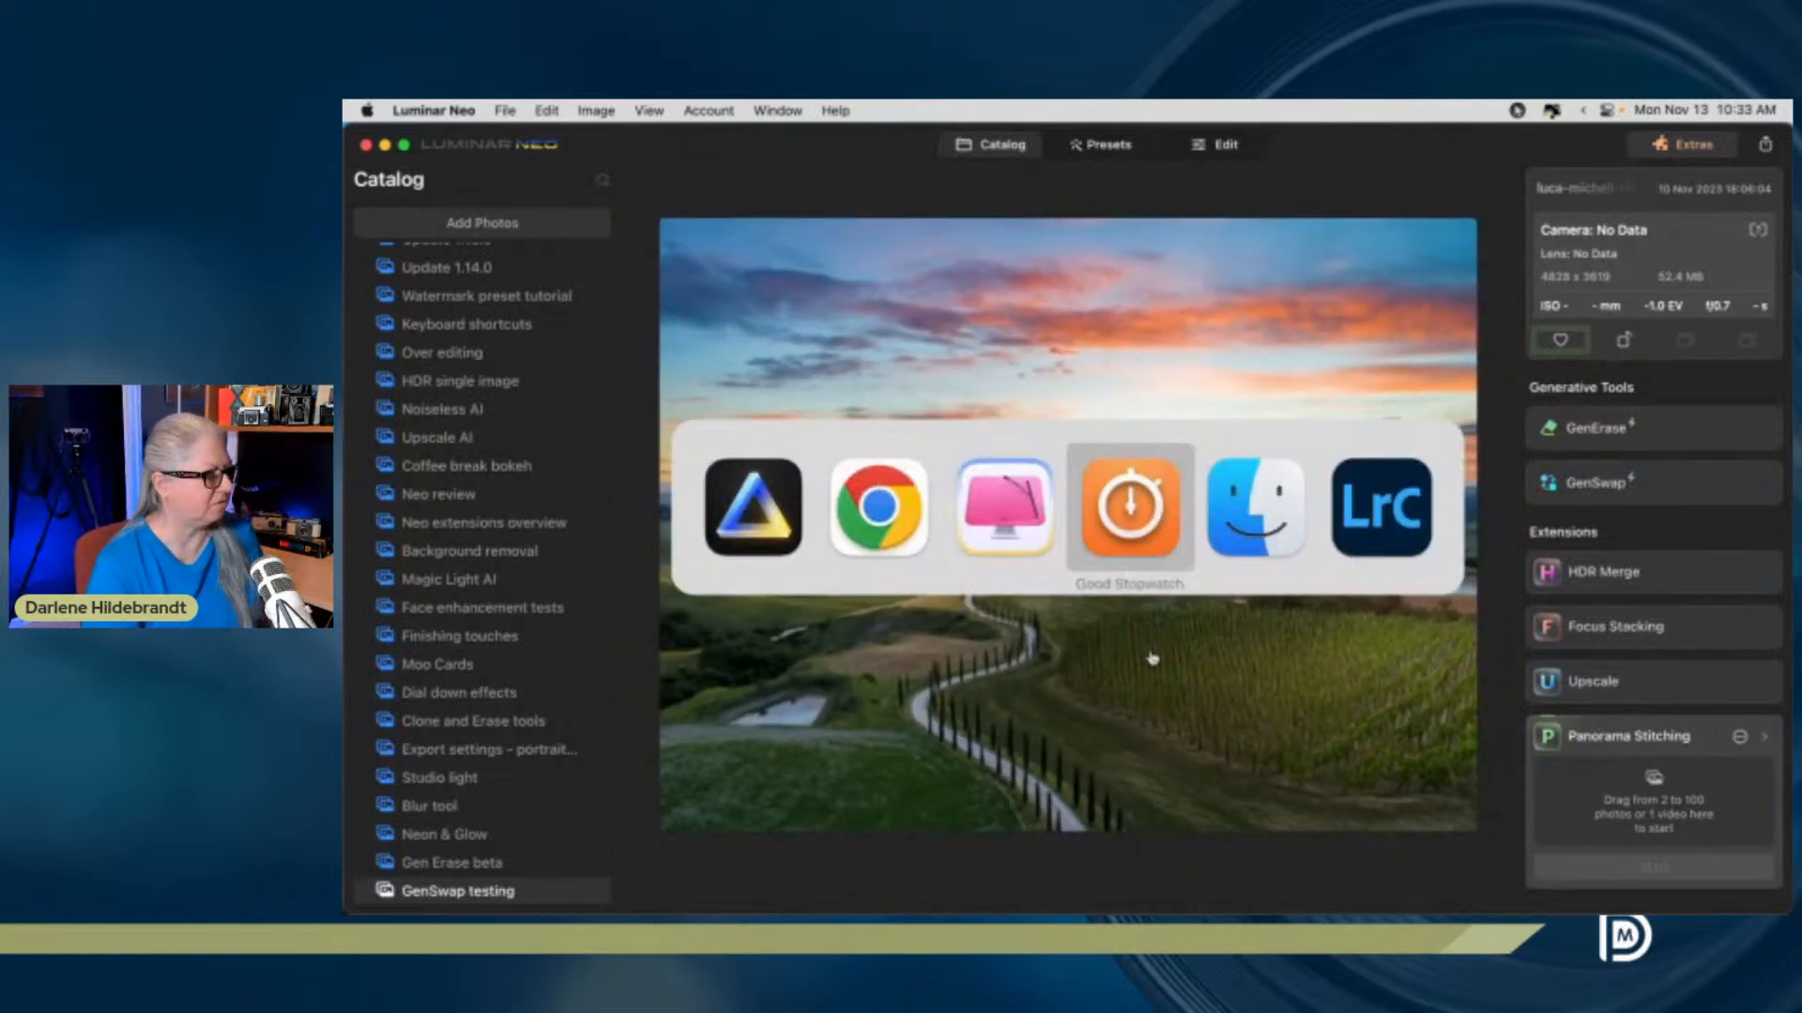
key(super+Tab)
key(super+Tab)
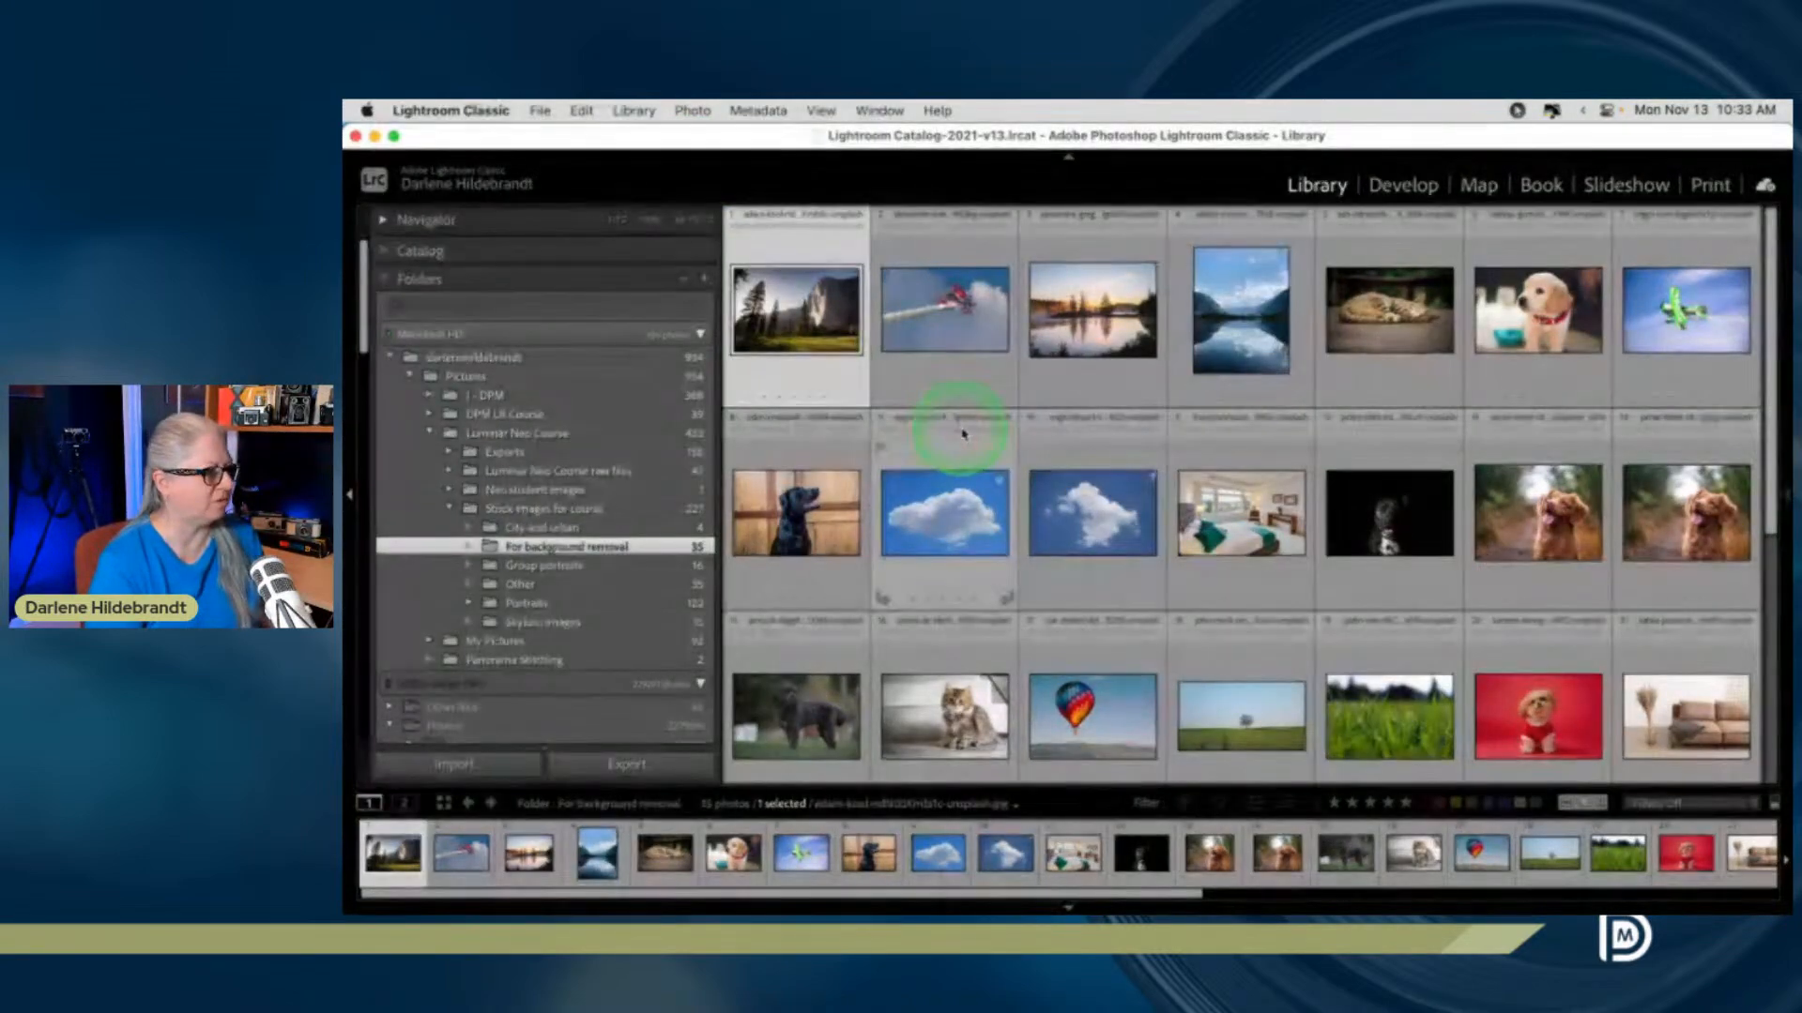
Examine the Edit In and Export options for the first mountain photo, including the Luminar Neo presets such as Upscale photo in Luminar Neo
right_click(803, 313)
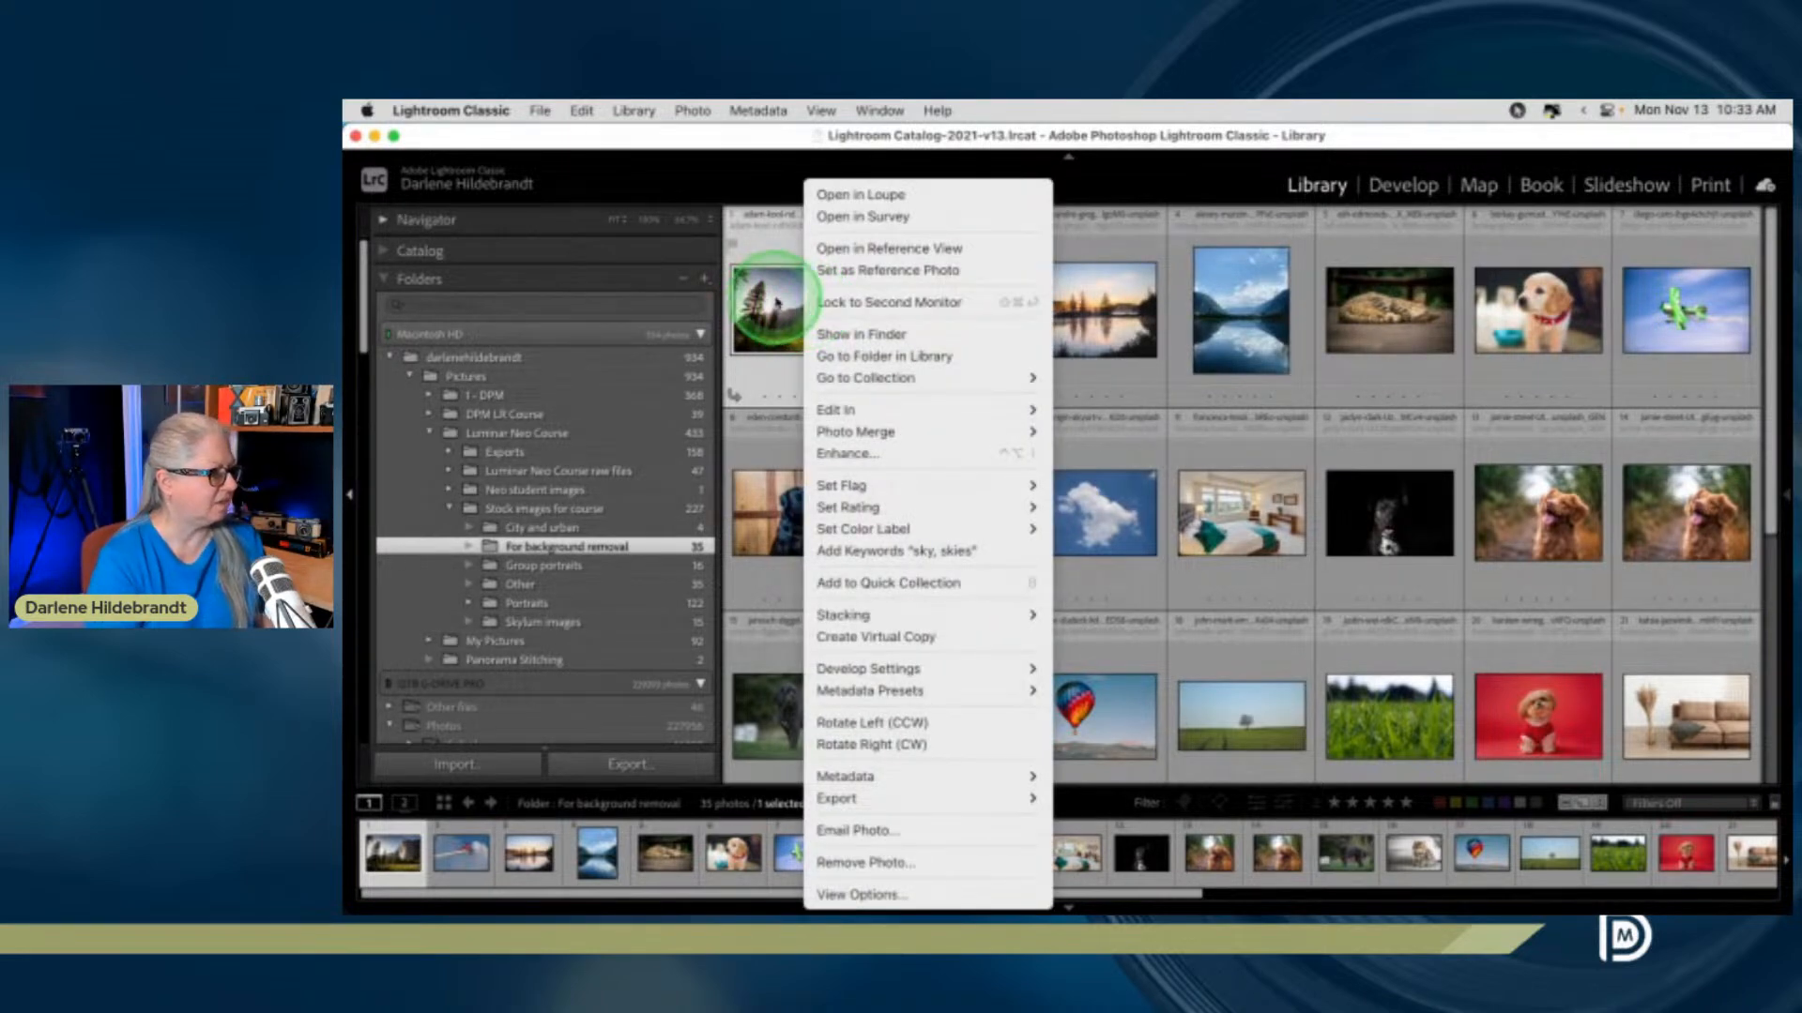
mouse_move(912, 797)
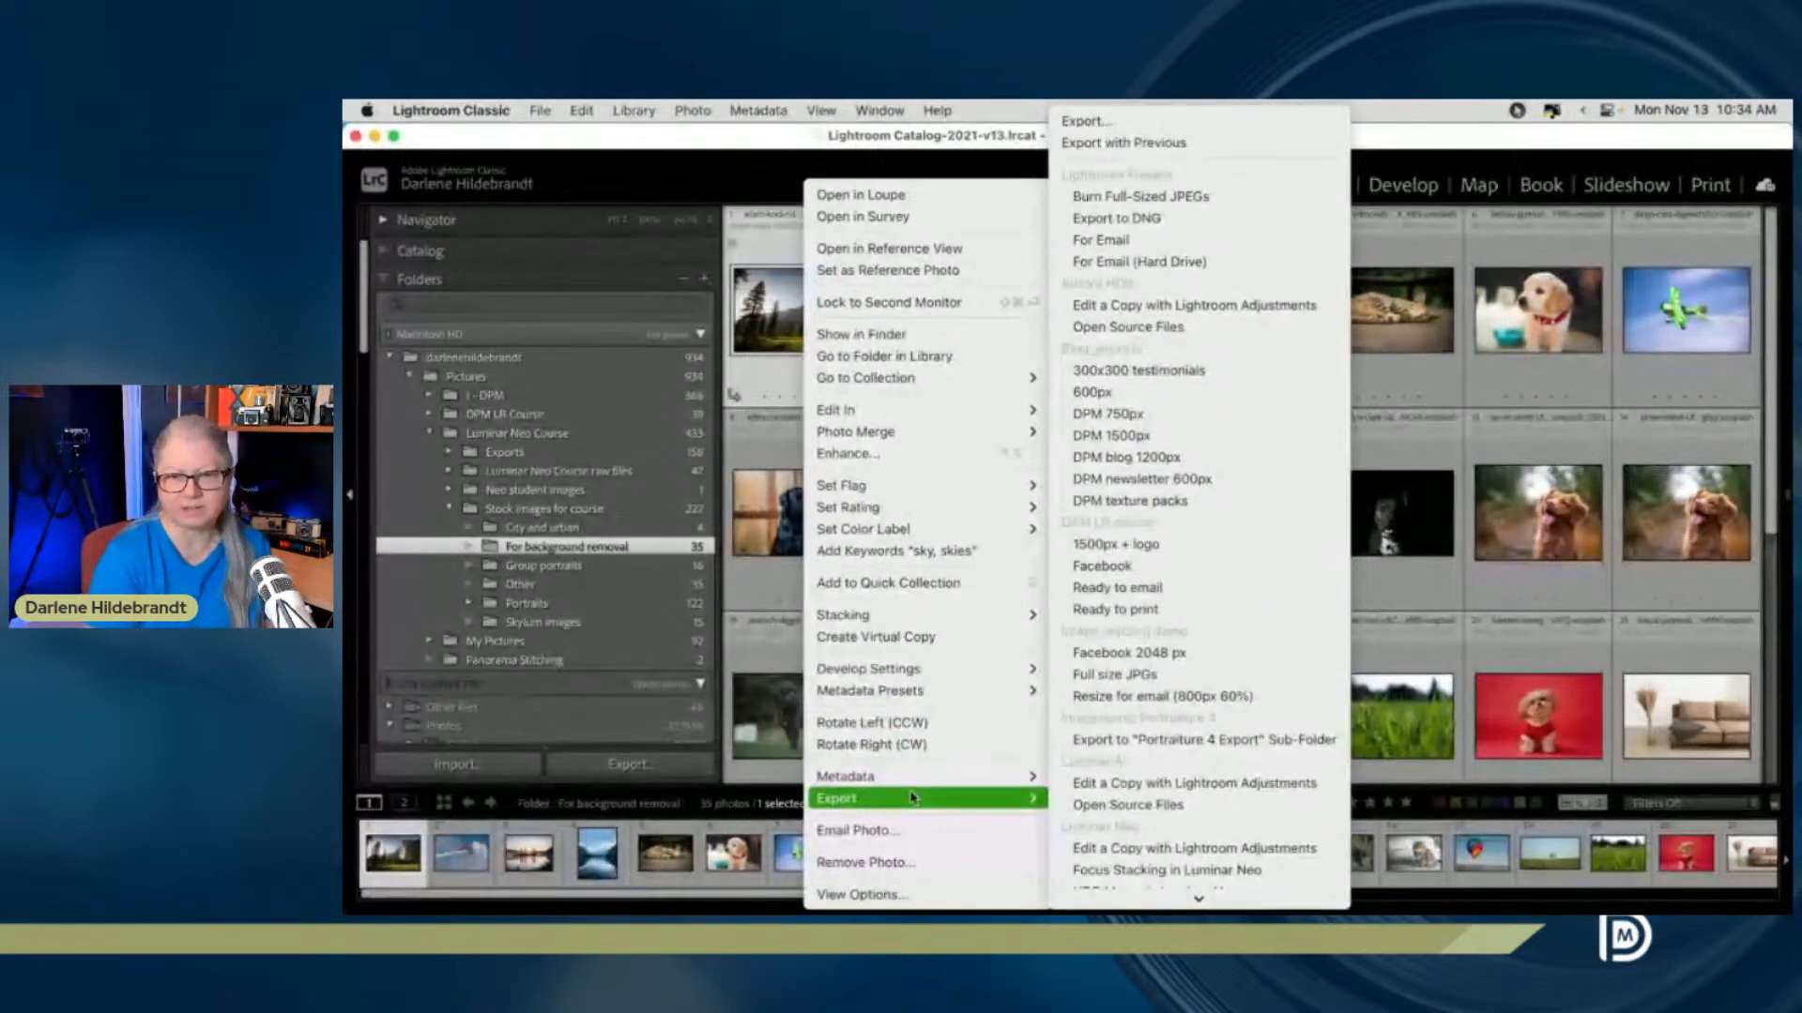
mouse_move(912, 417)
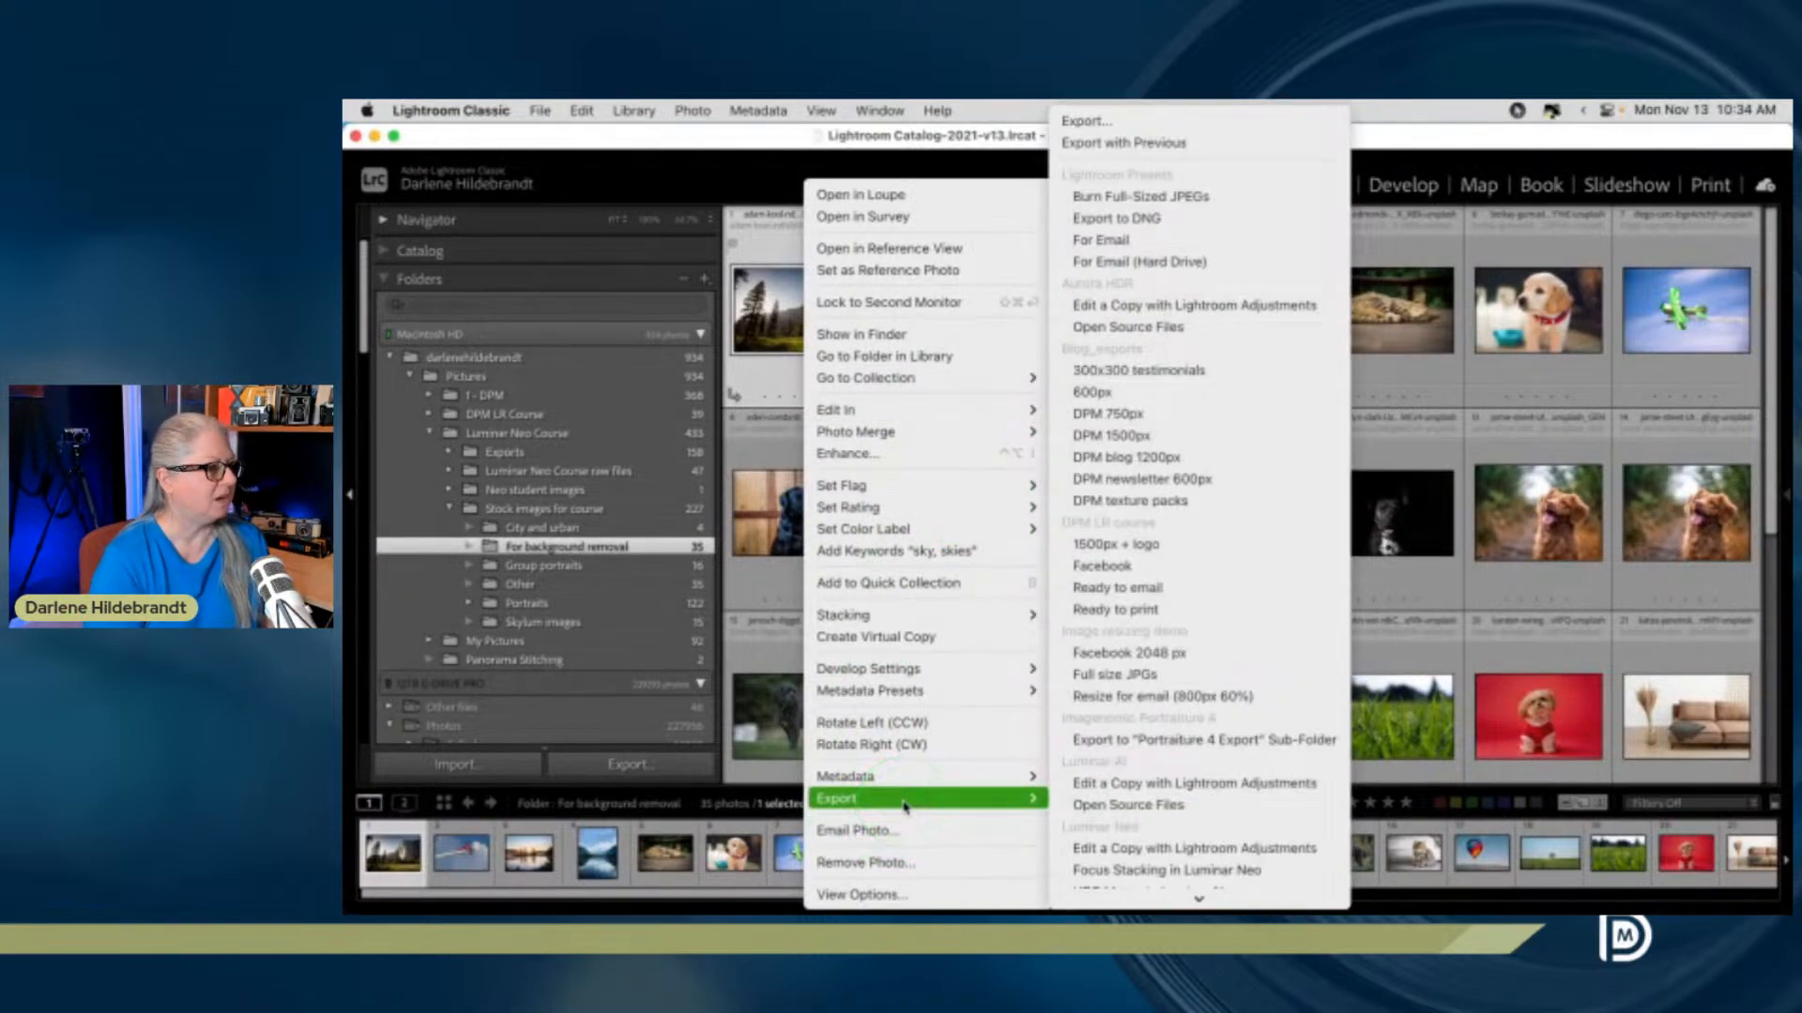
scroll(1105, 636, down, 10)
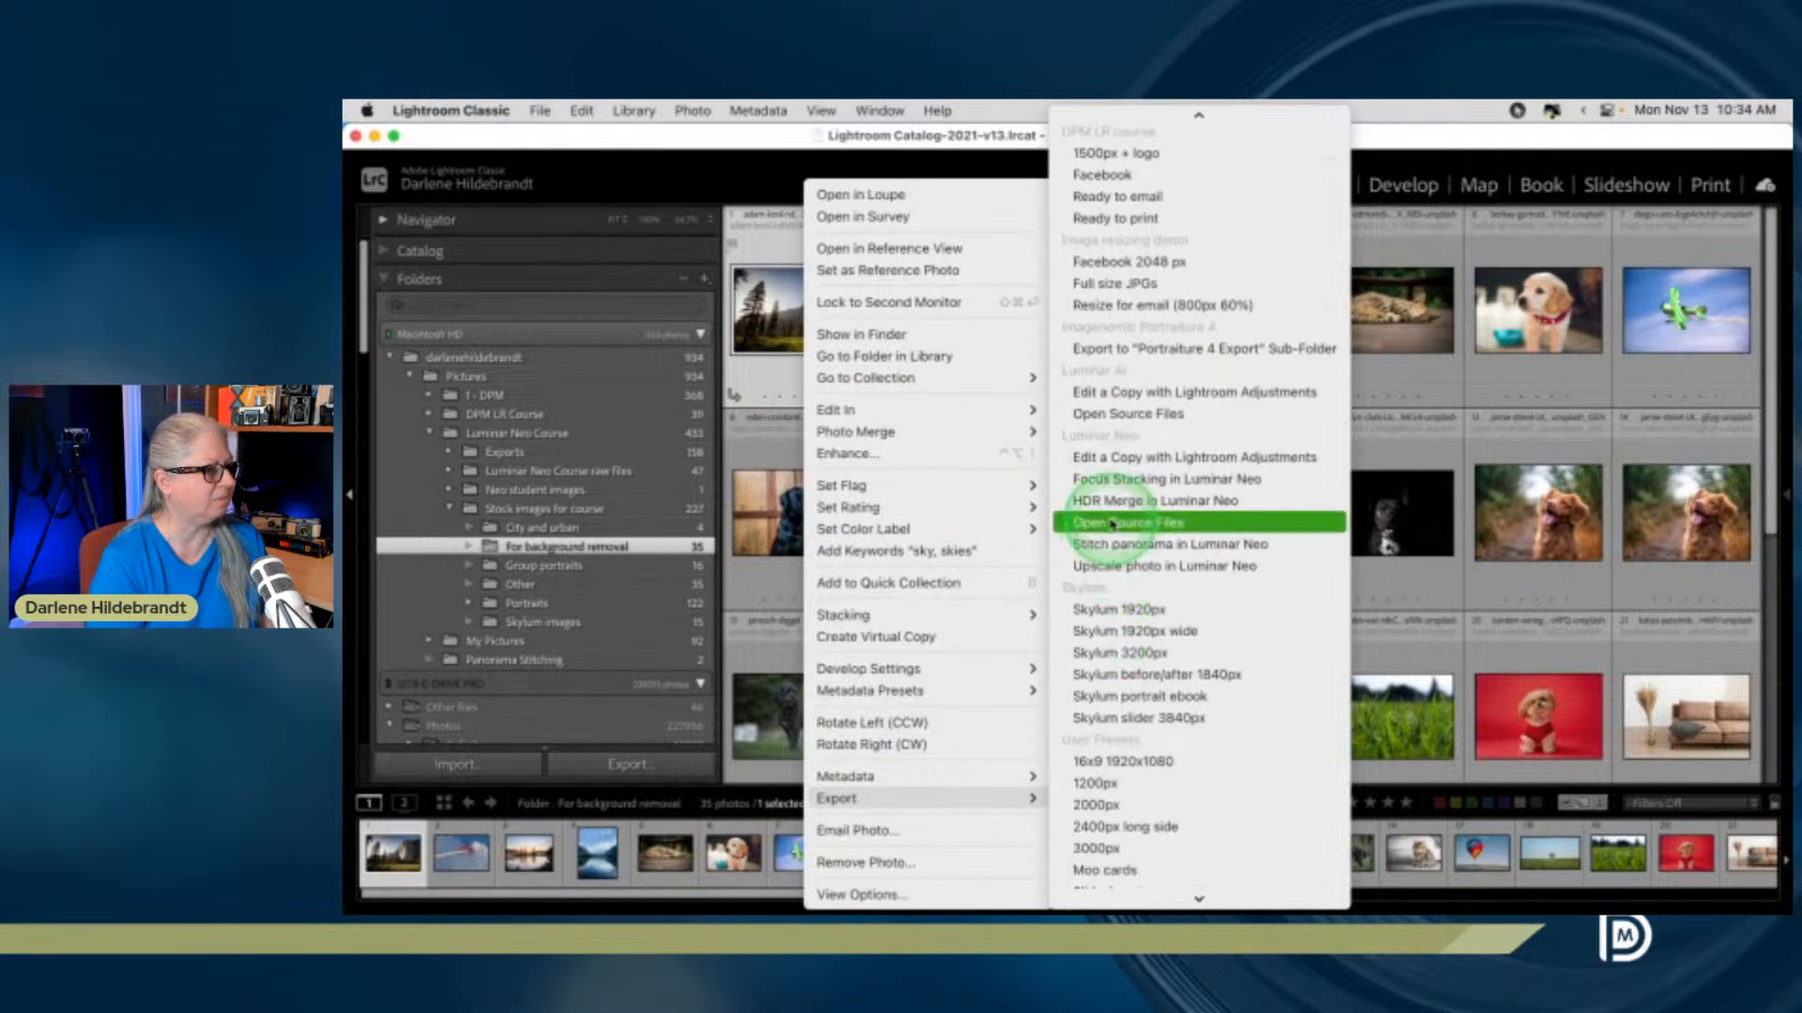
click(927, 803)
scroll(1220, 584, down, 6)
scroll(1230, 583, down, 1)
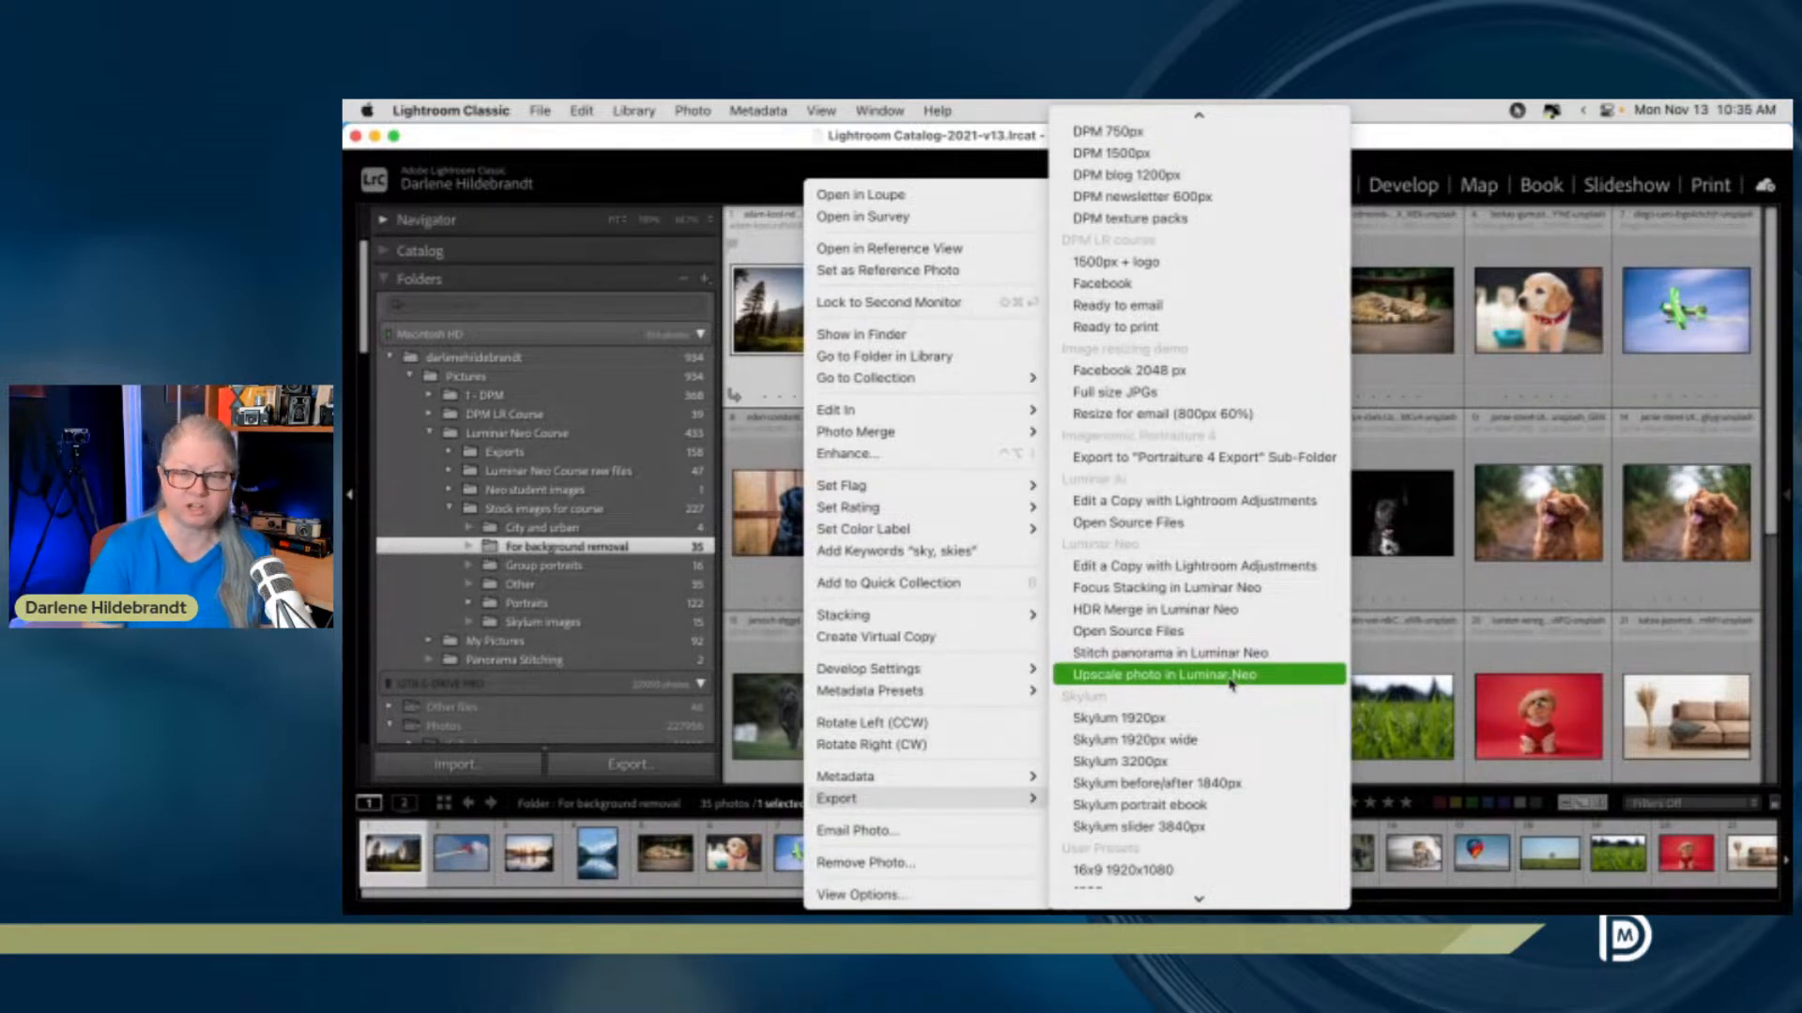
click(1229, 682)
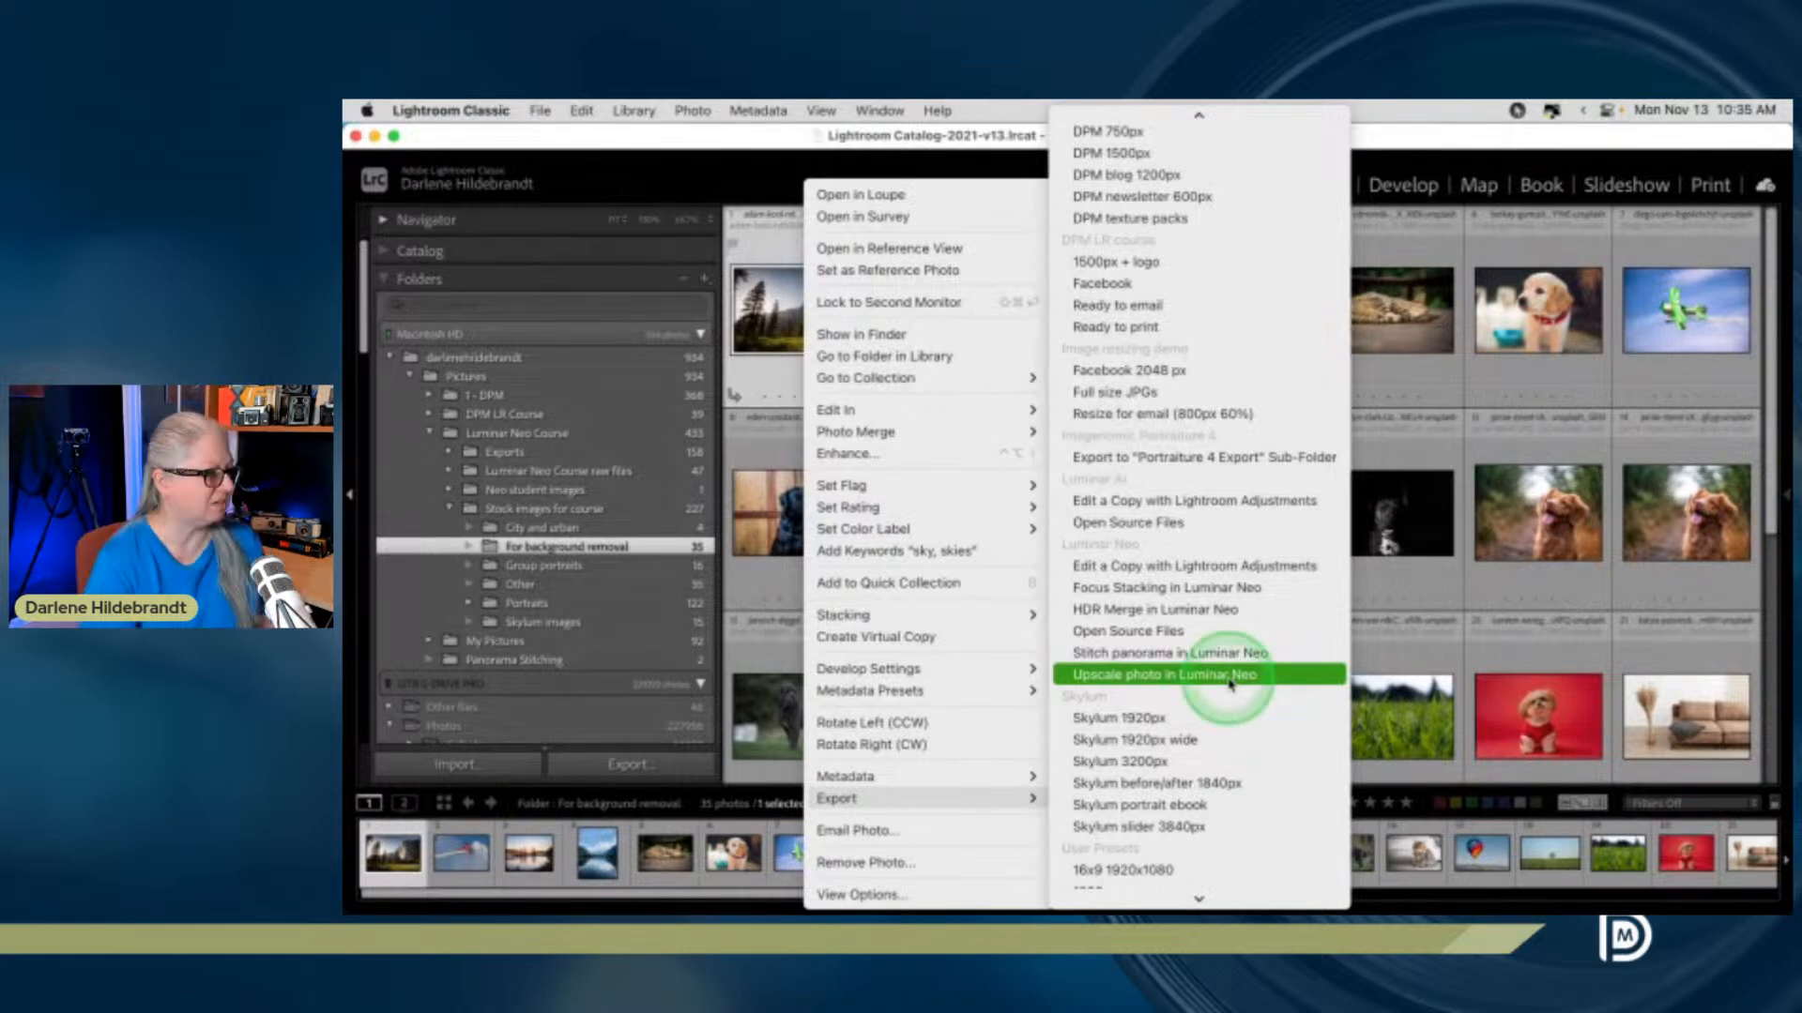
Dismiss the photo's export options and quit Lightroom Classic, skipping the catalog backup this time
click(737, 146)
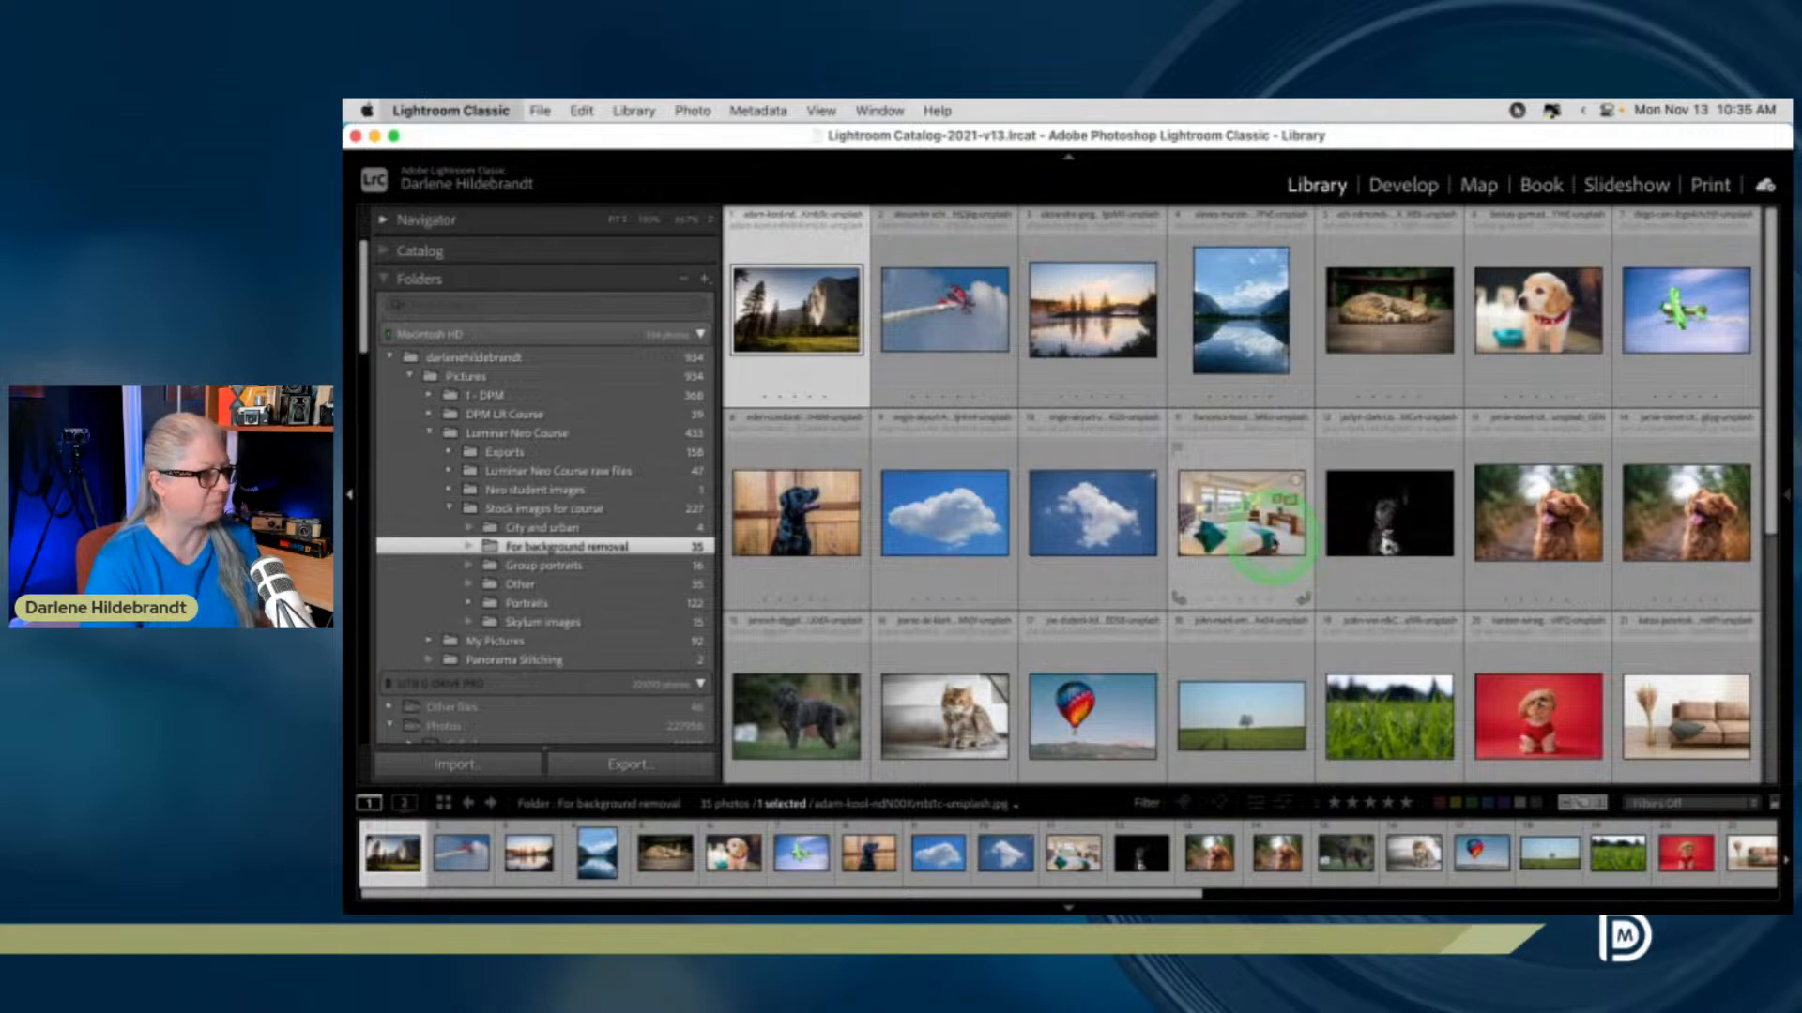
key(super+q)
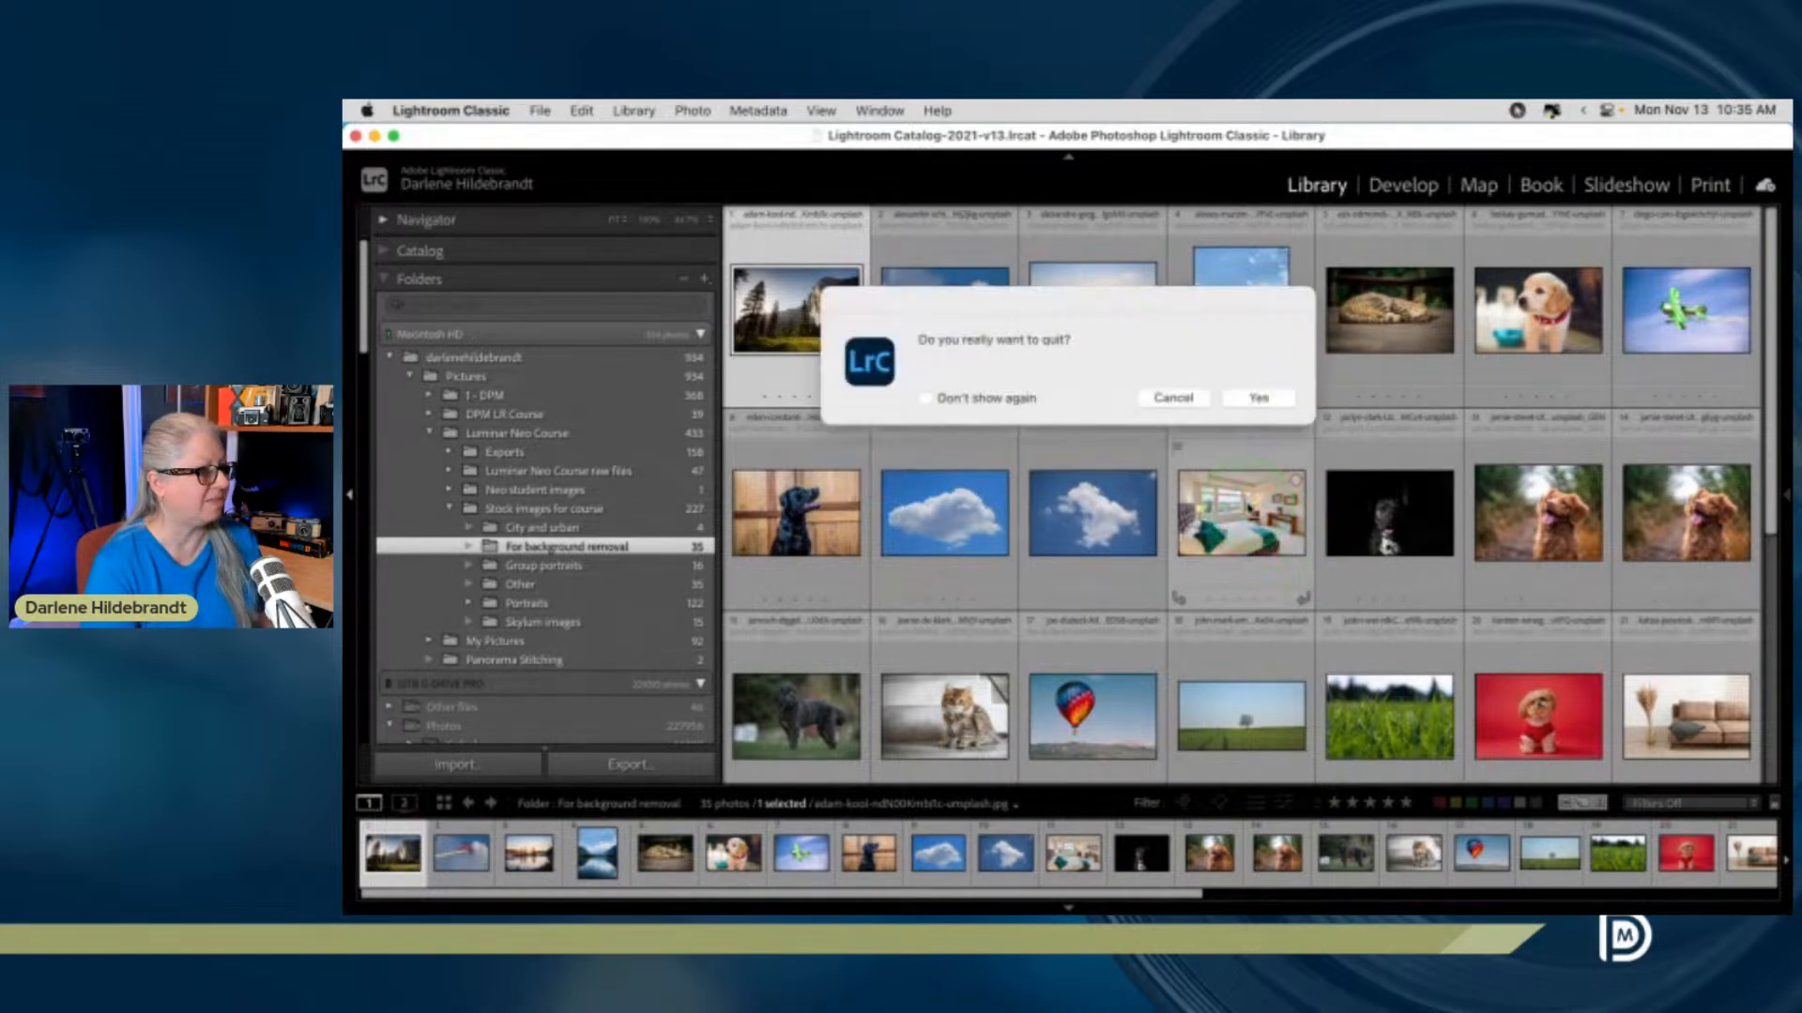
click(1244, 402)
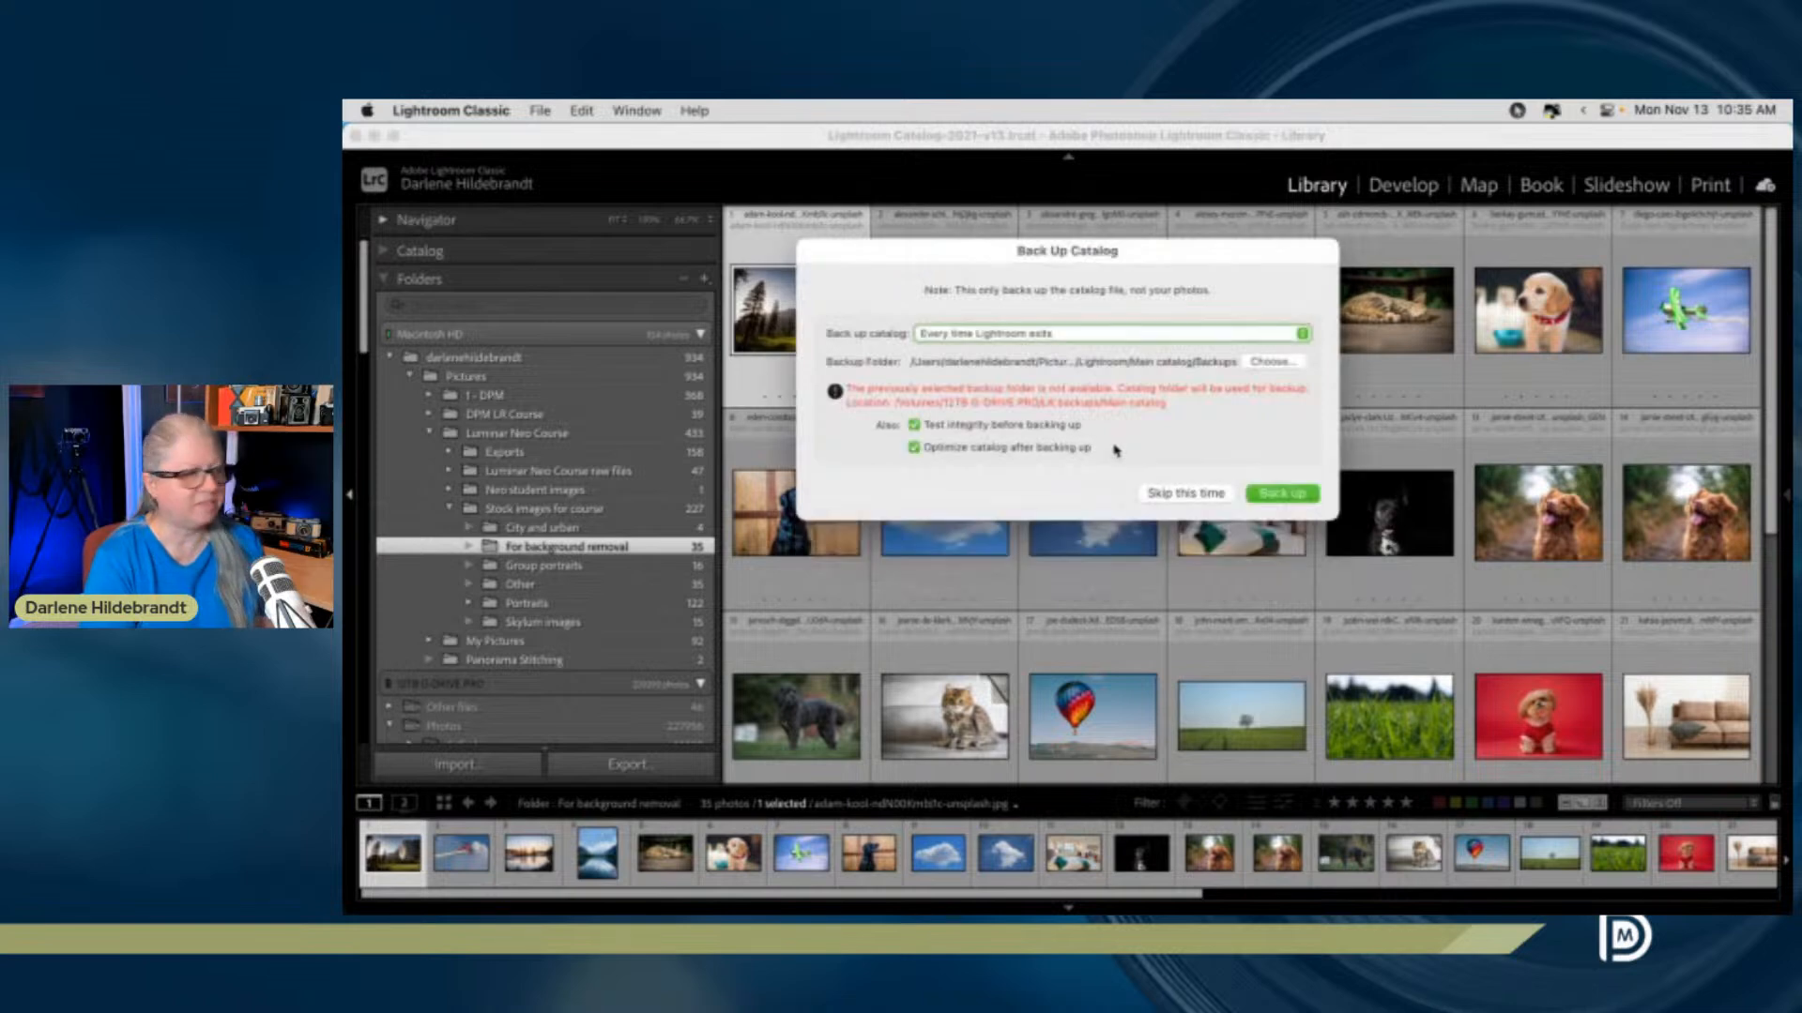
click(1154, 495)
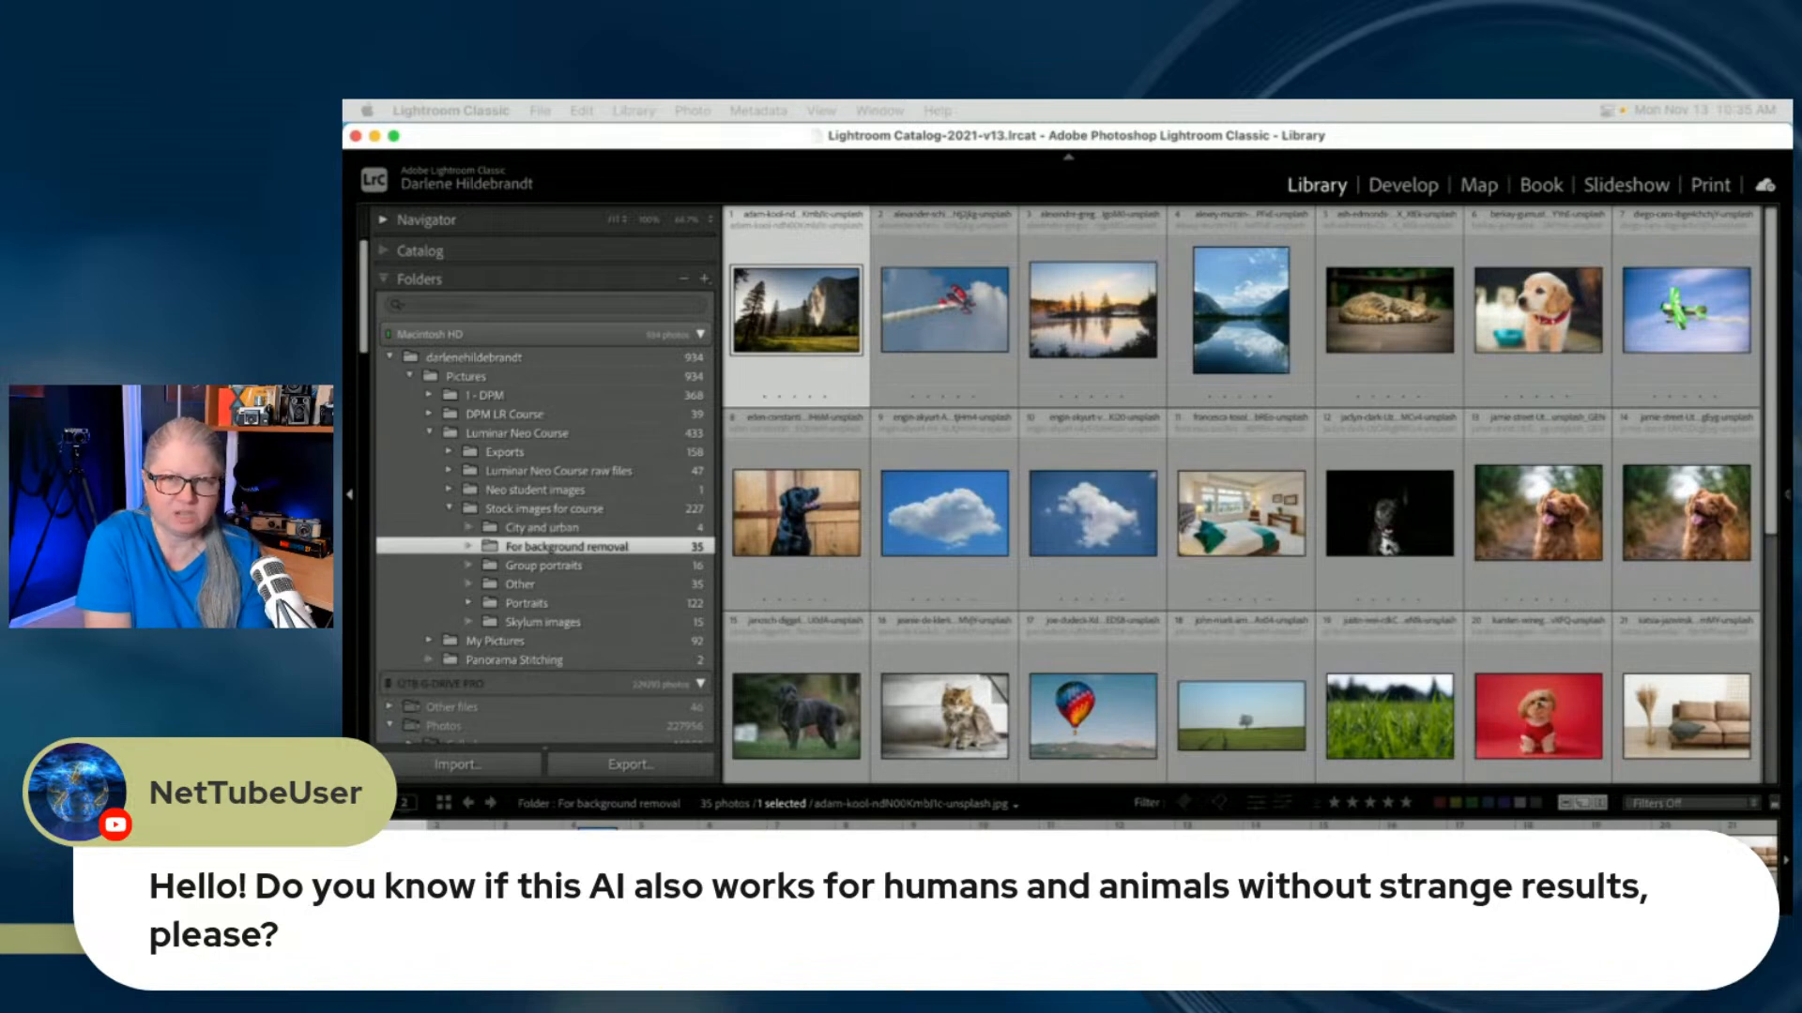
Switch to Luminar Neo and inspect the generated vineyard rows in the hilltop castle landscape up close
key(super+Tab)
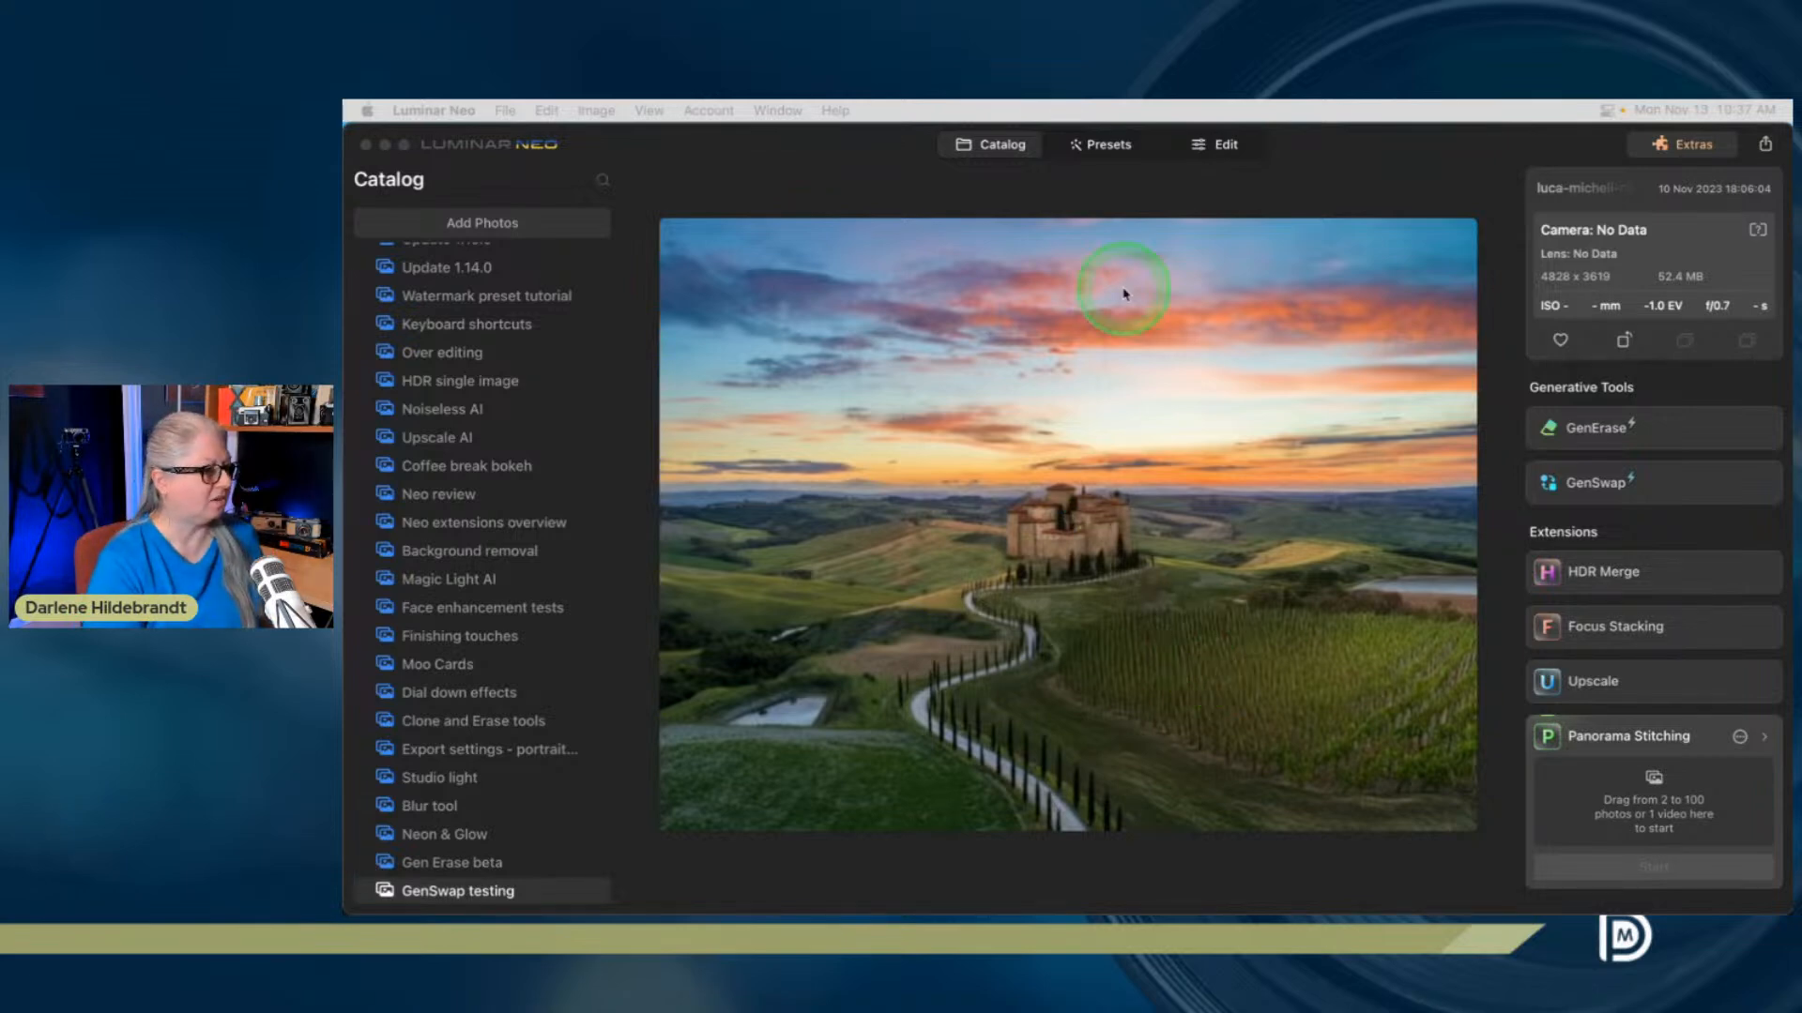
click(1407, 201)
click(1255, 711)
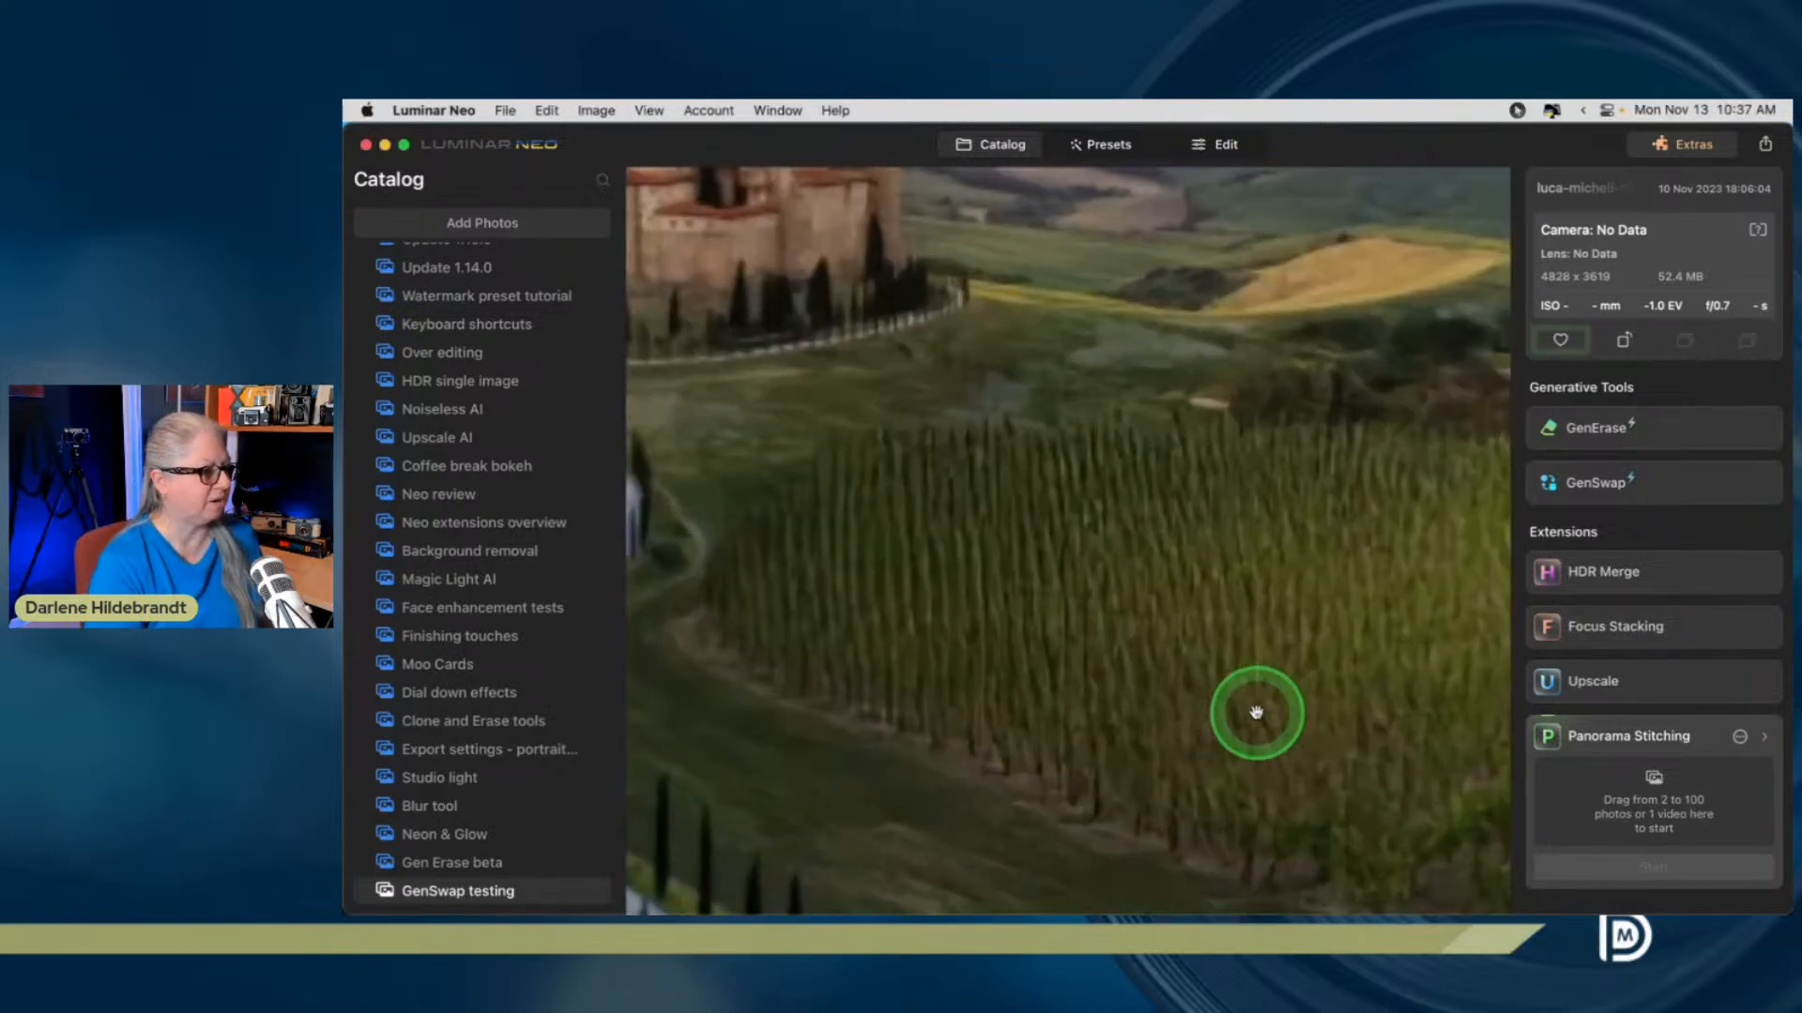
scroll(1255, 710, down, 3)
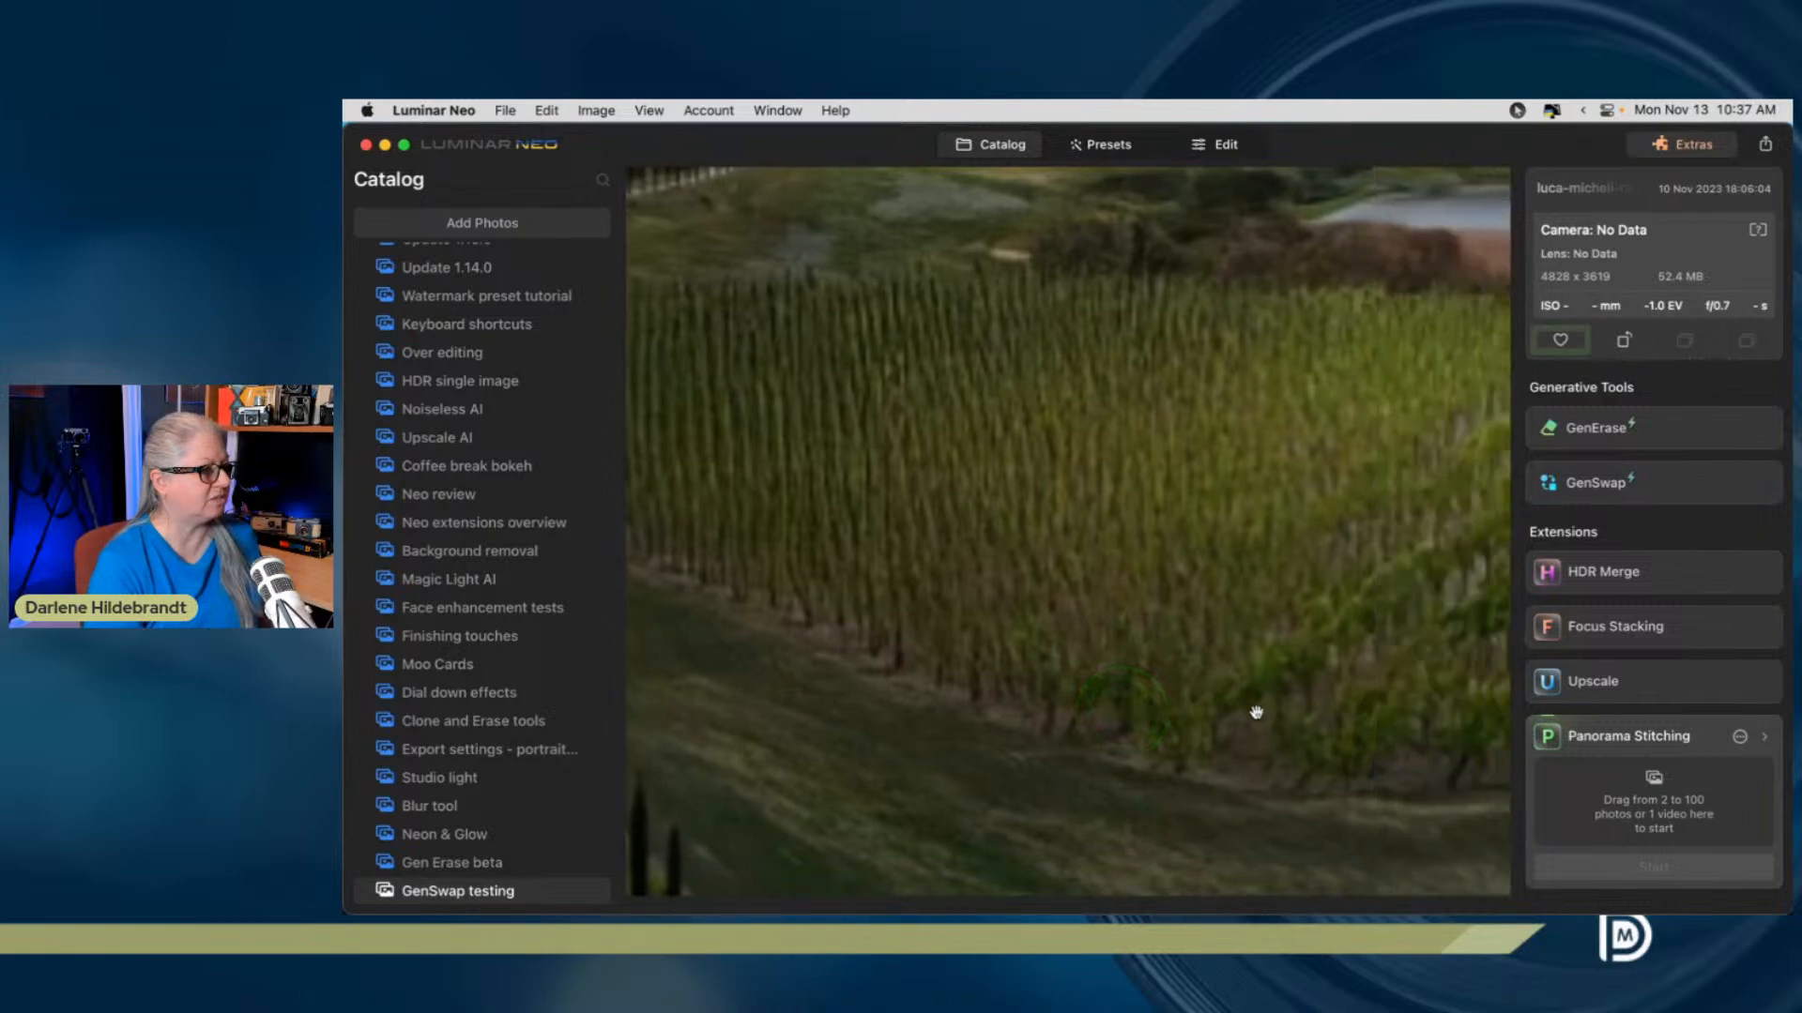
scroll(1255, 712, right, 3)
click(1256, 712)
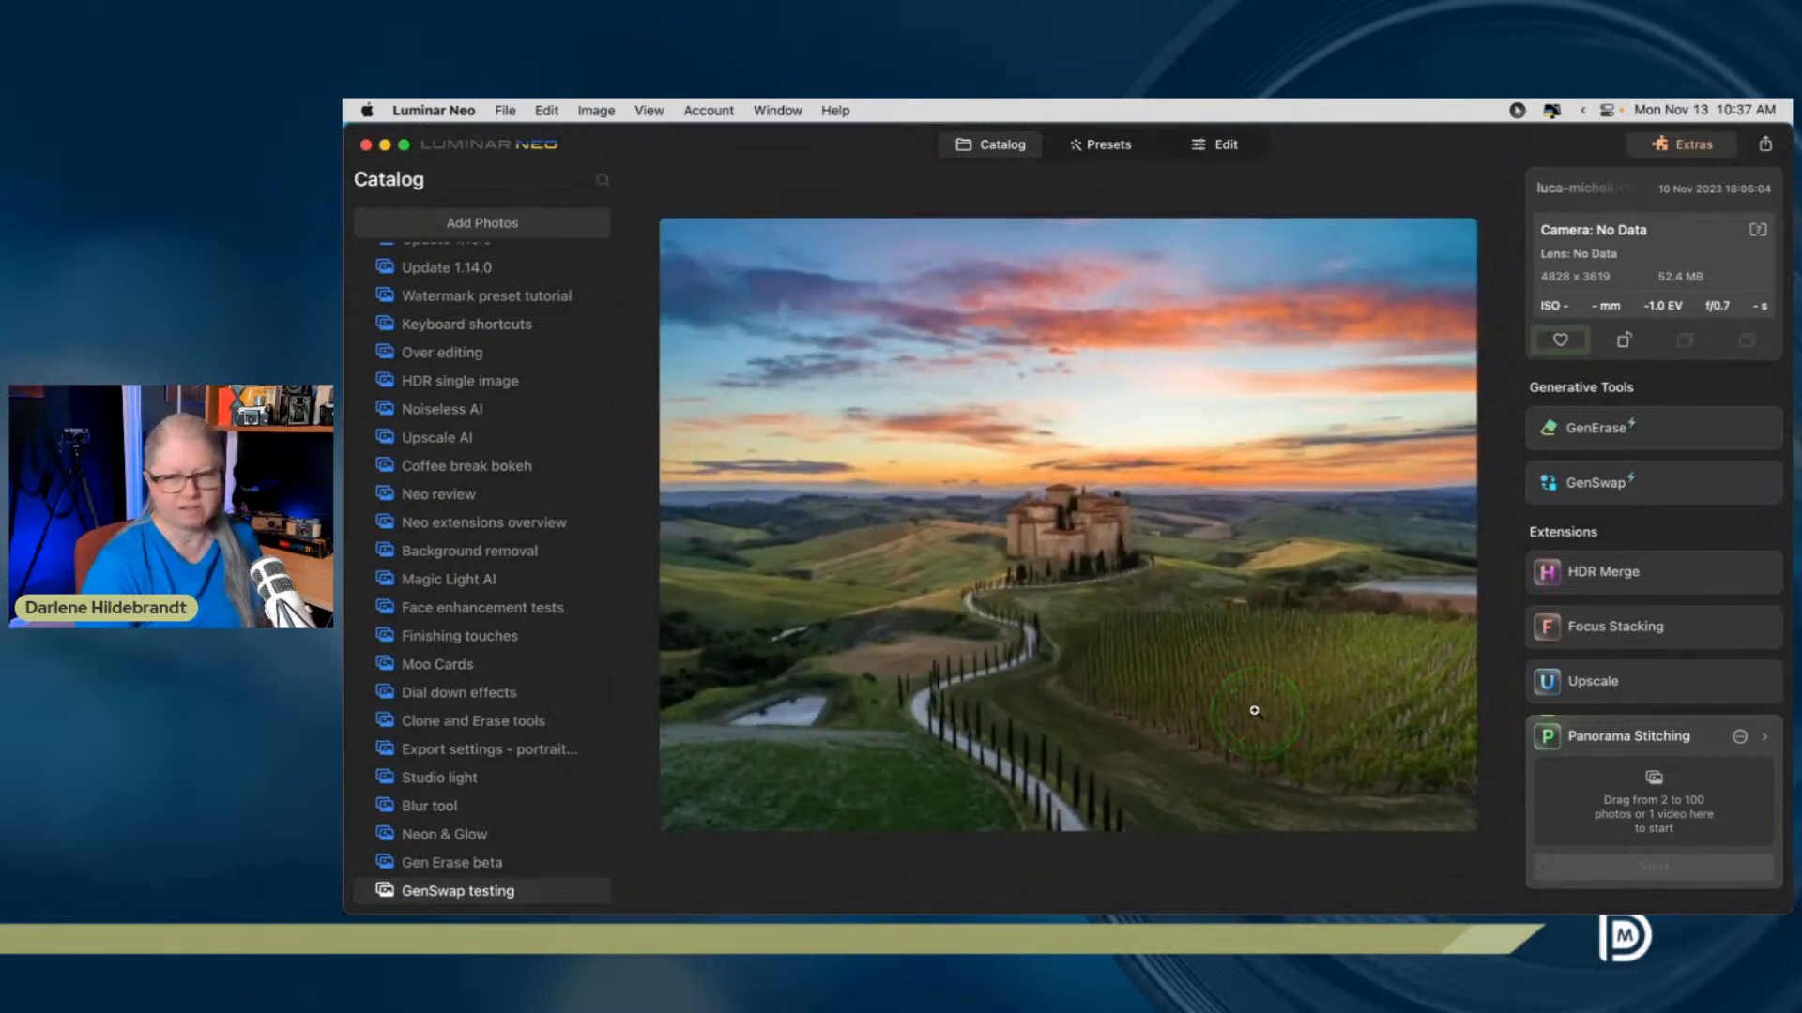
click(1353, 200)
Switch to CleanMyMac X and close its Uninstaller window
click(1553, 111)
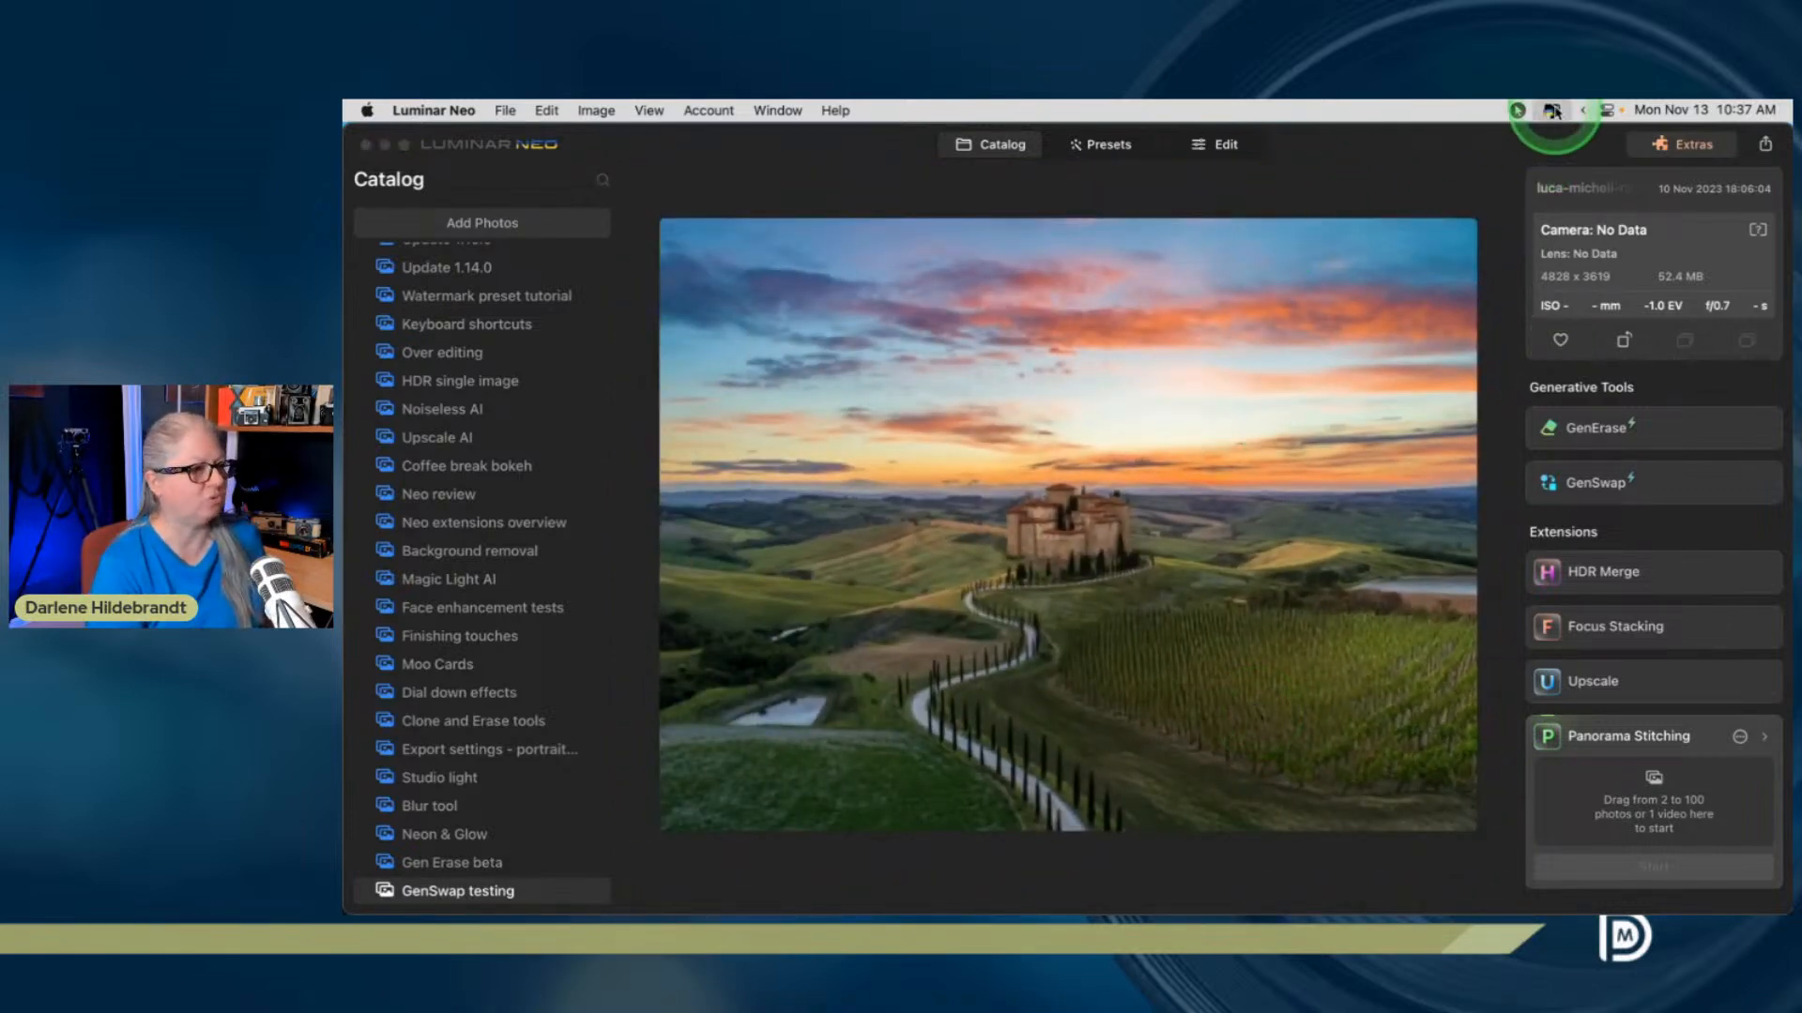
click(1553, 111)
click(1336, 165)
key(super+Tab)
key(super+Tab)
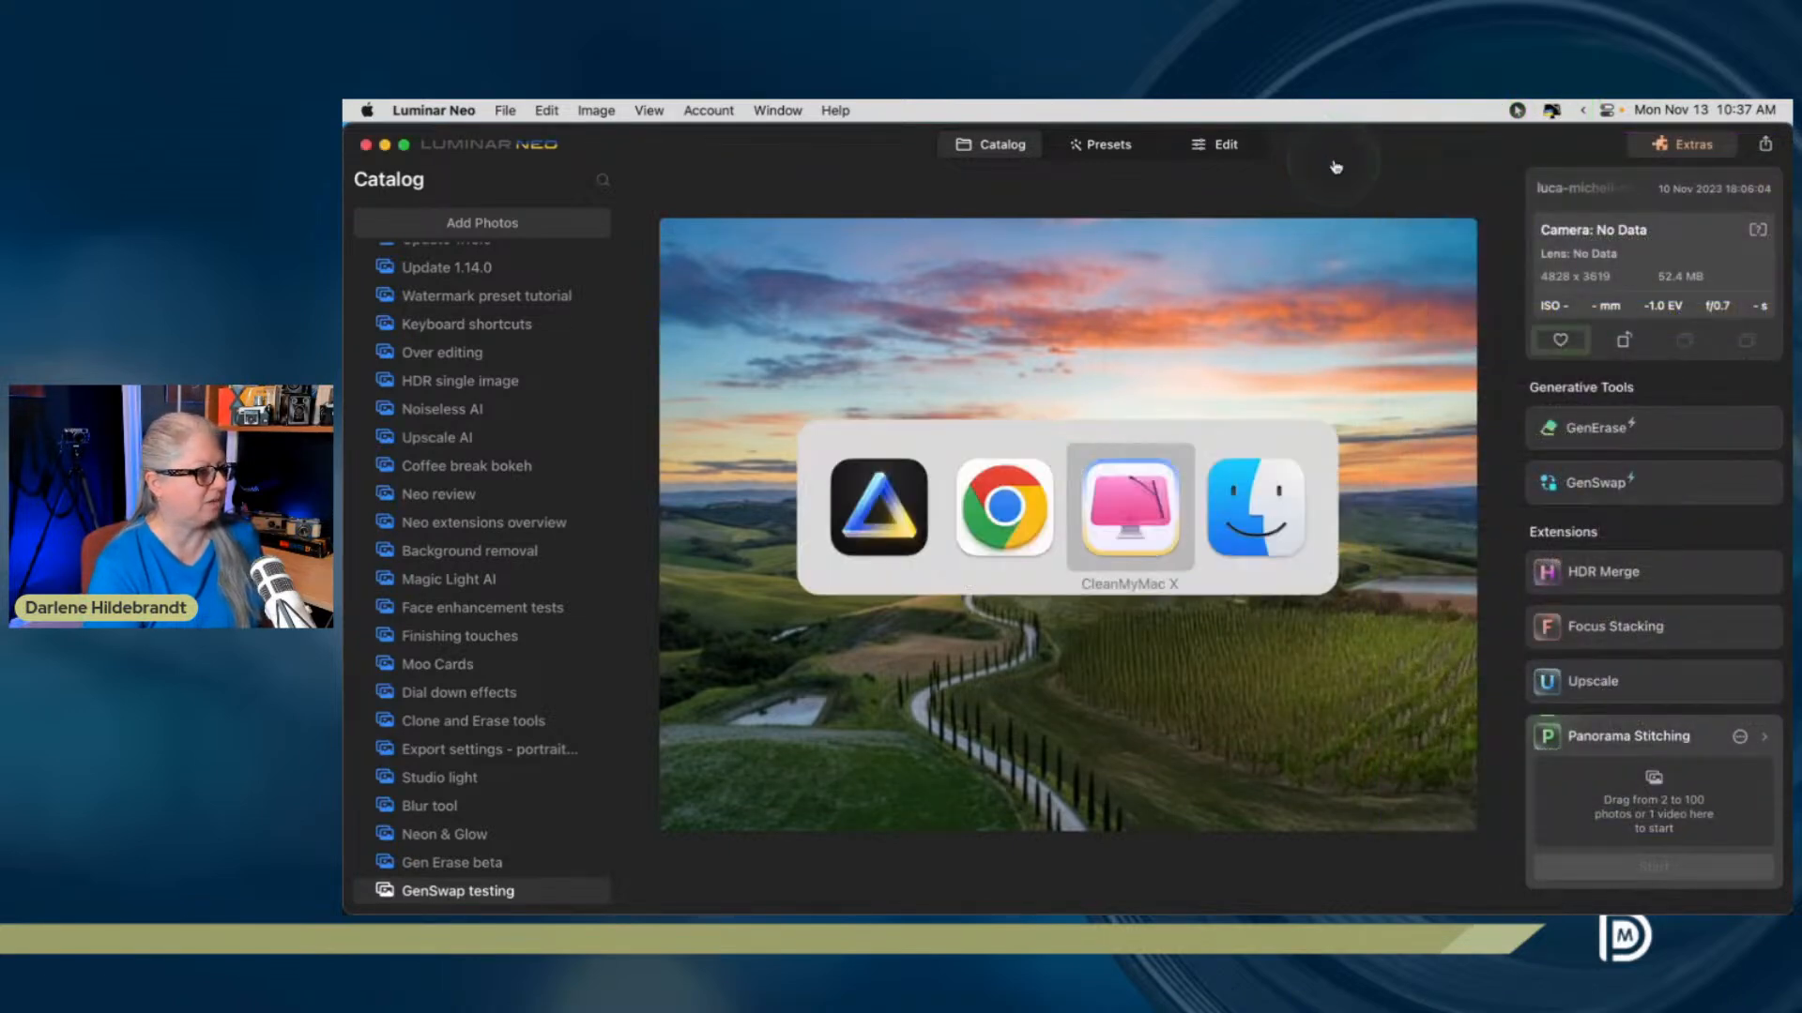
click(728, 265)
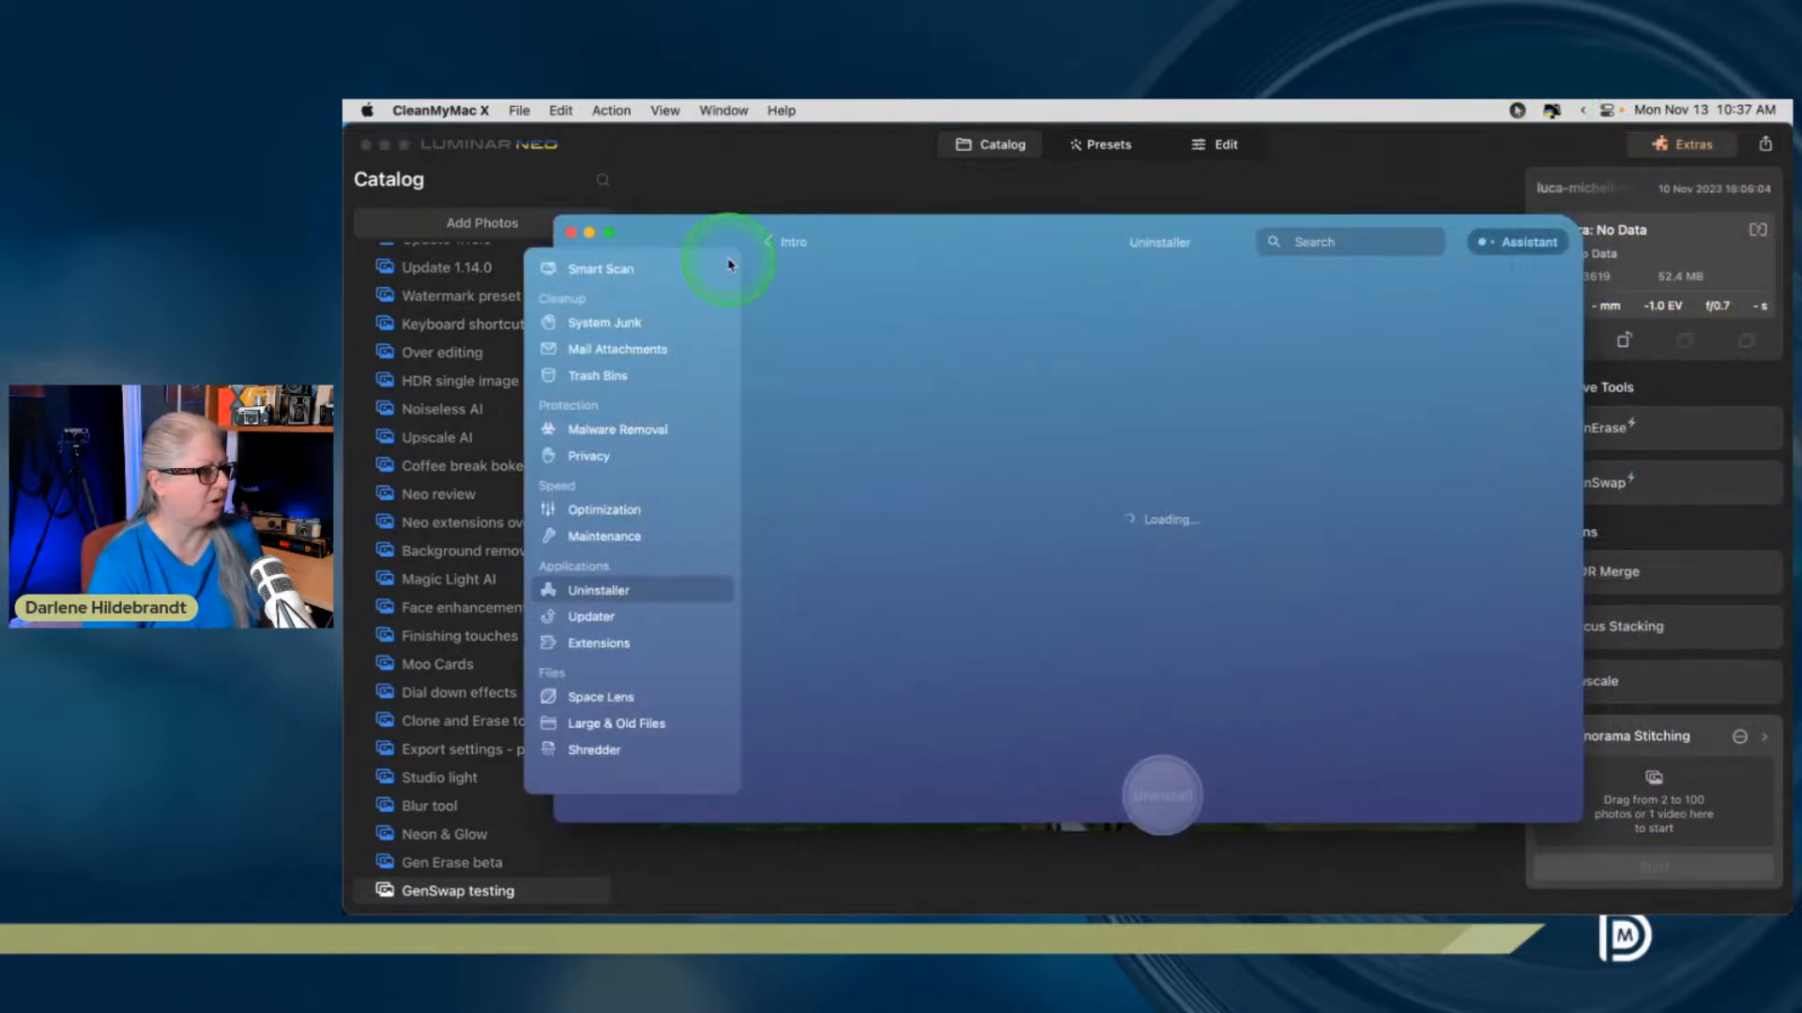
click(571, 232)
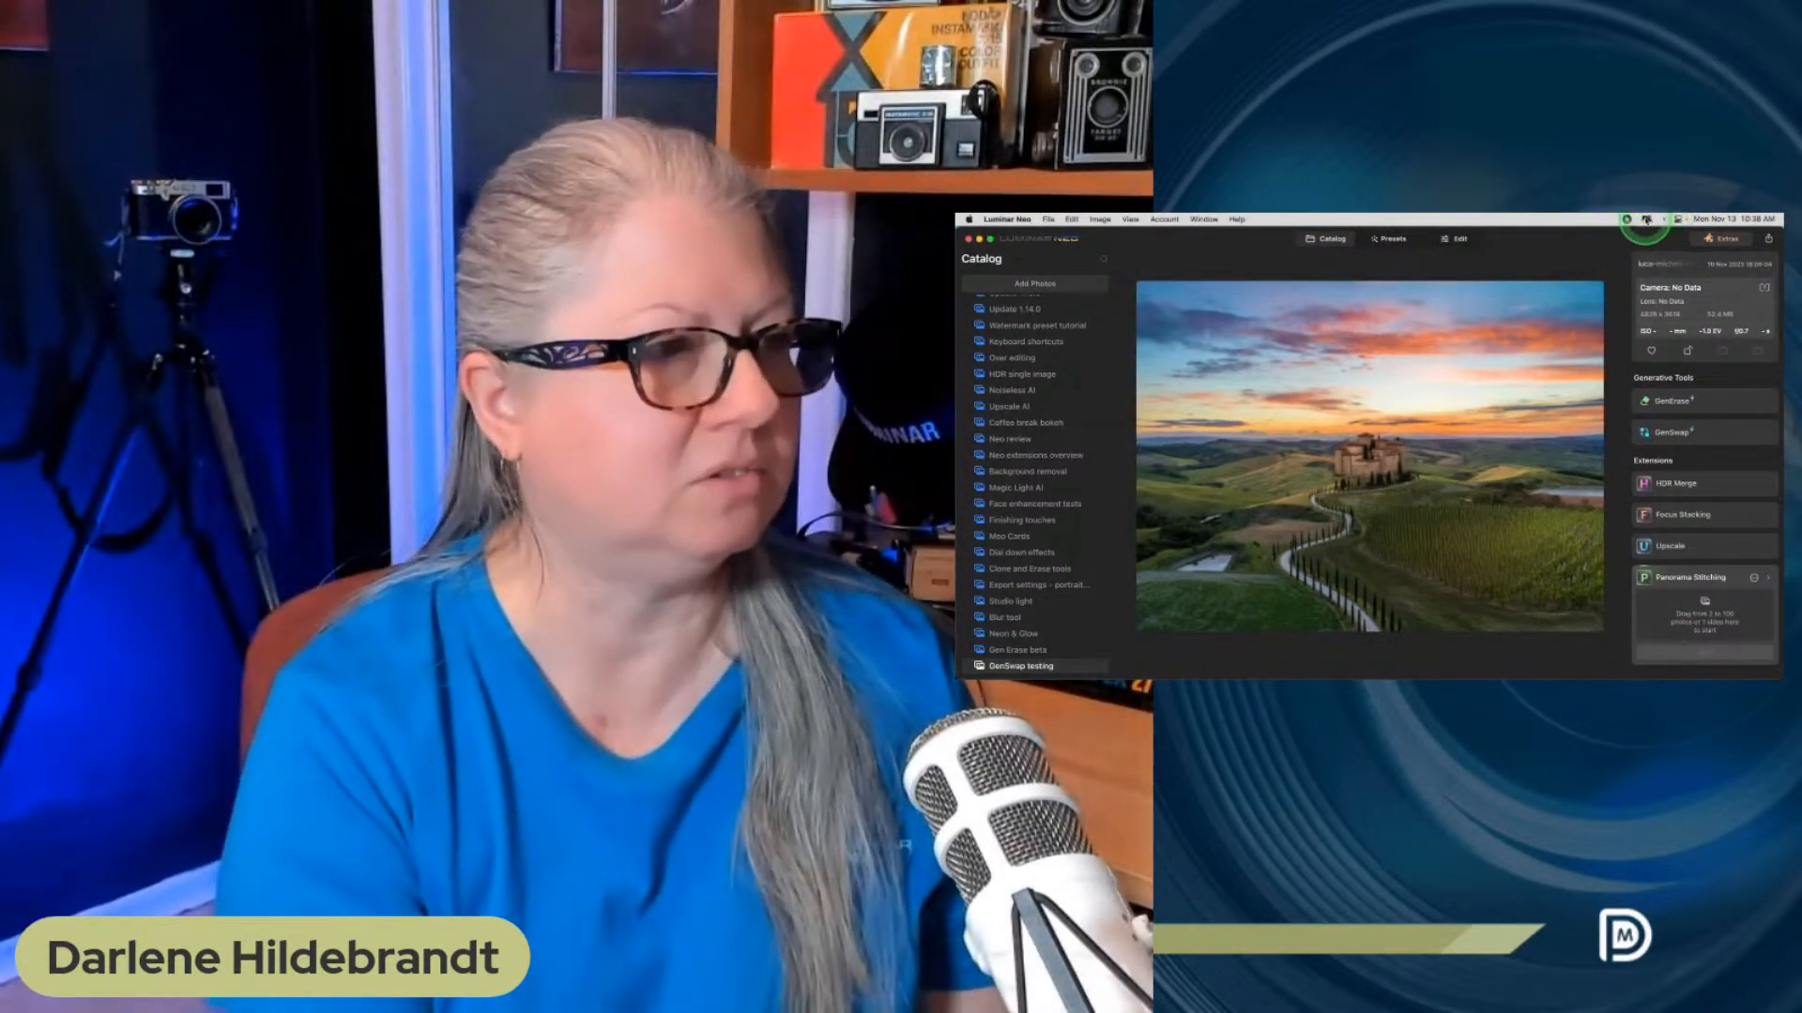
Check the Mac's memory and CPU status in the CleanMyMac overview, and dismiss it
click(1646, 219)
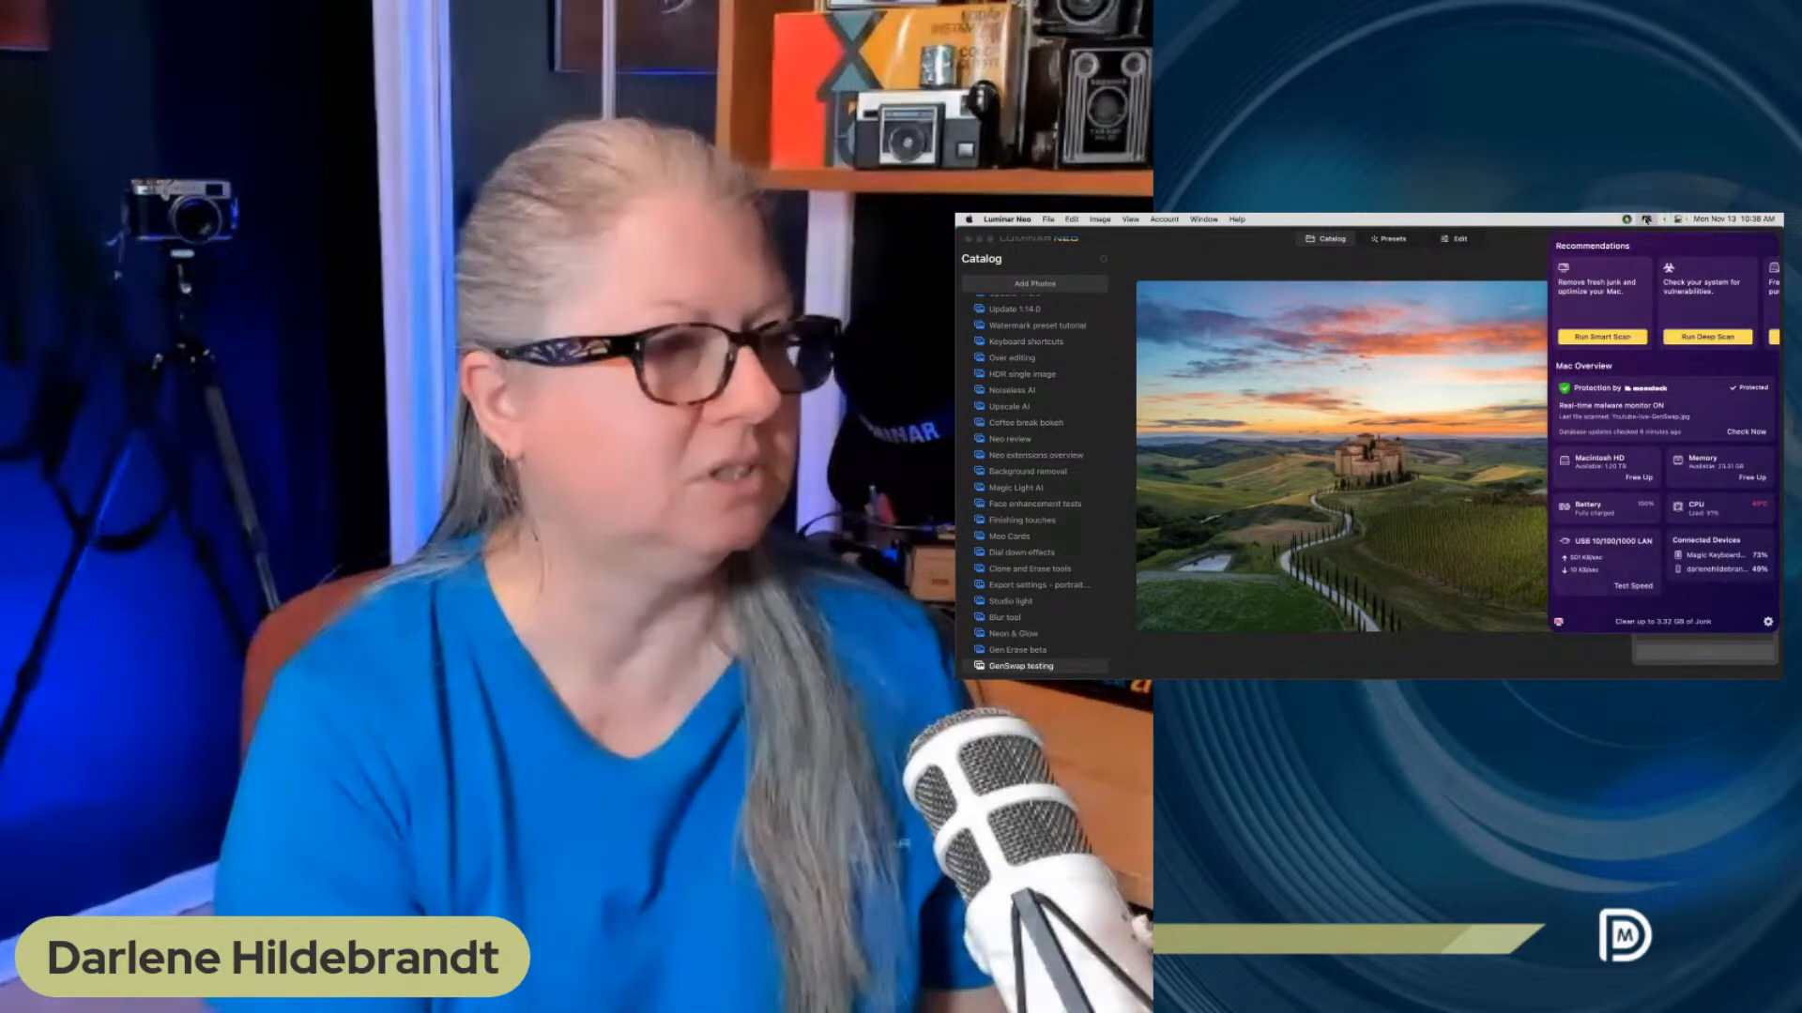
click(1524, 249)
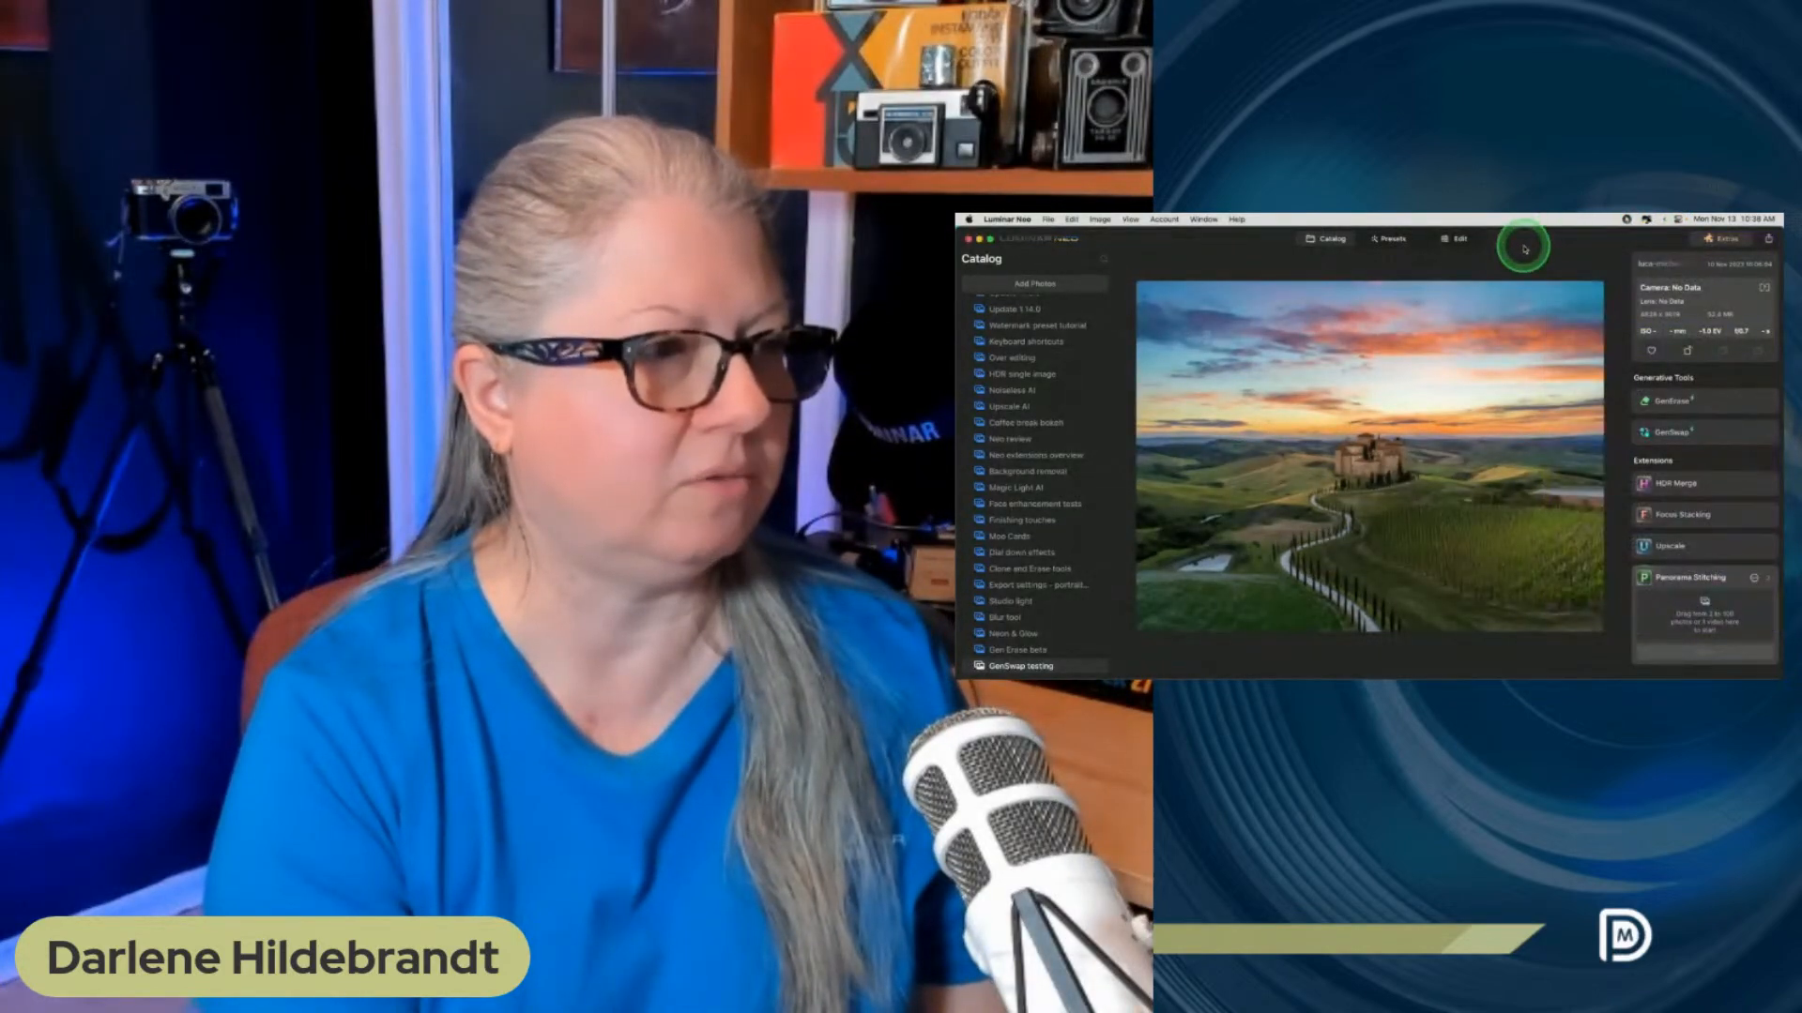